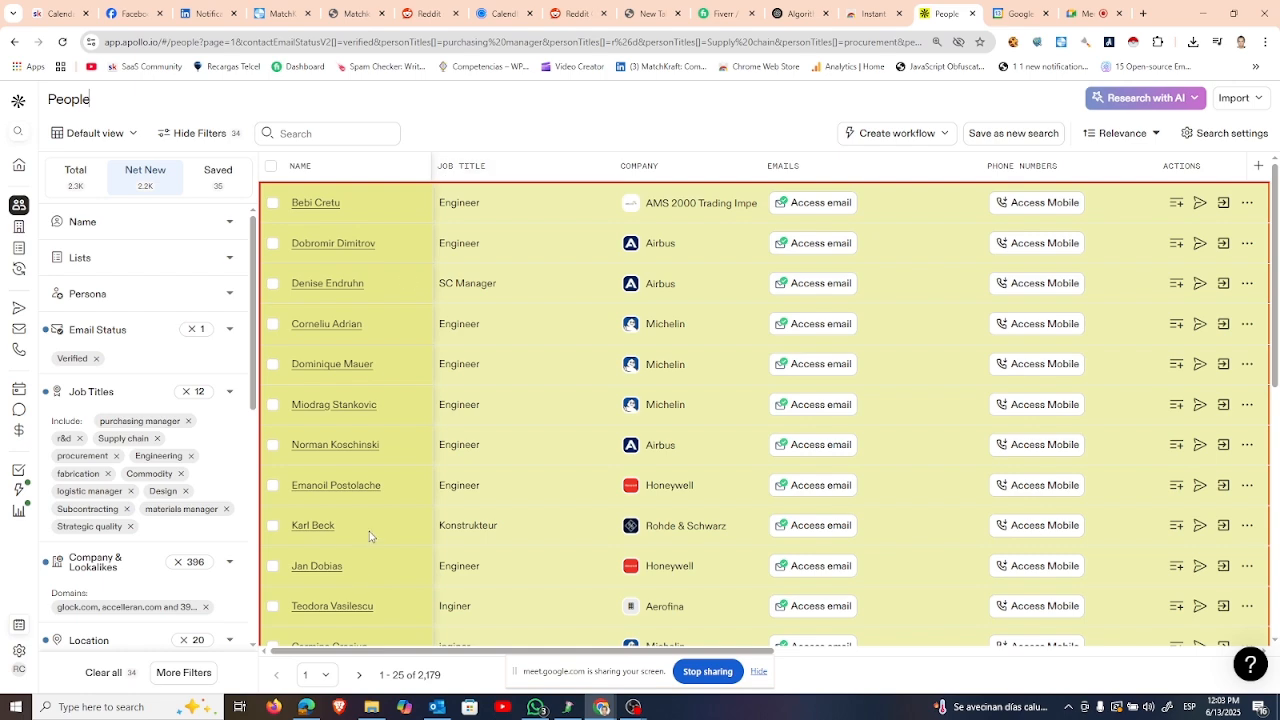
Step: Switch to the Edge window to view the saved contacts in Apollo, then return to the Chrome prospect search
{"action": "left_click", "coordinate": [306, 707]}
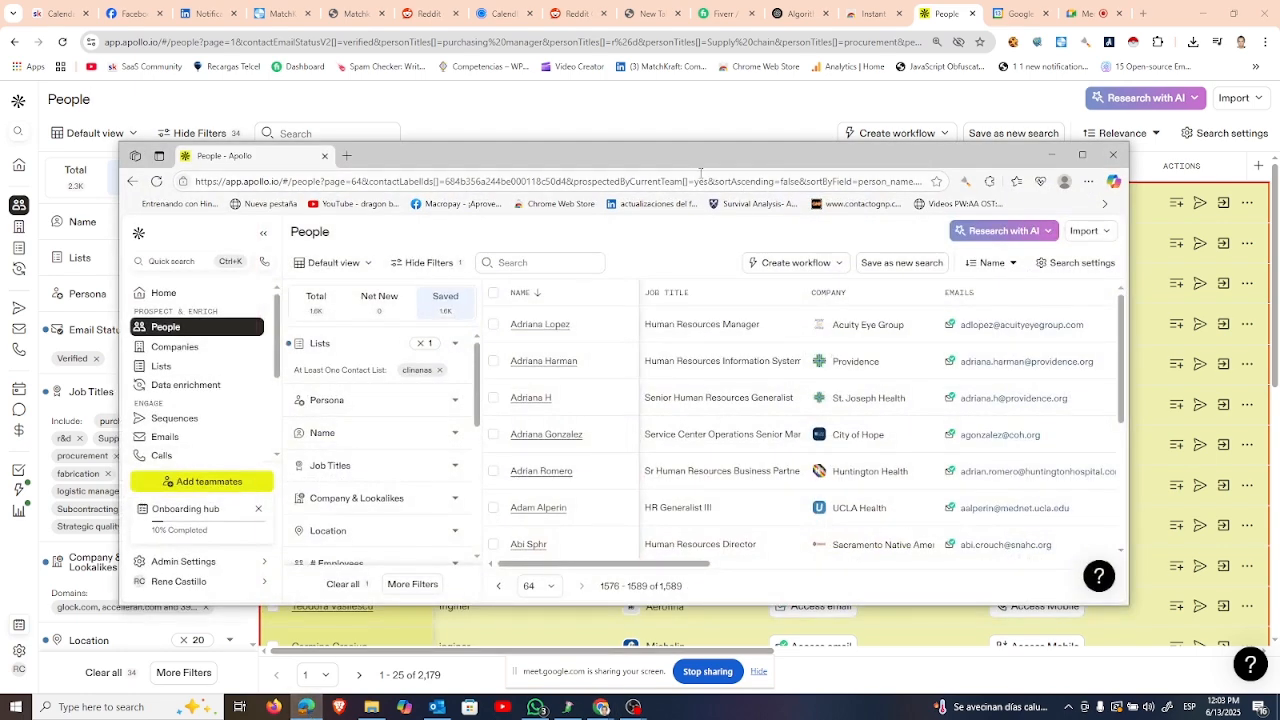
{"action": "double_click", "coordinate": [658, 146]}
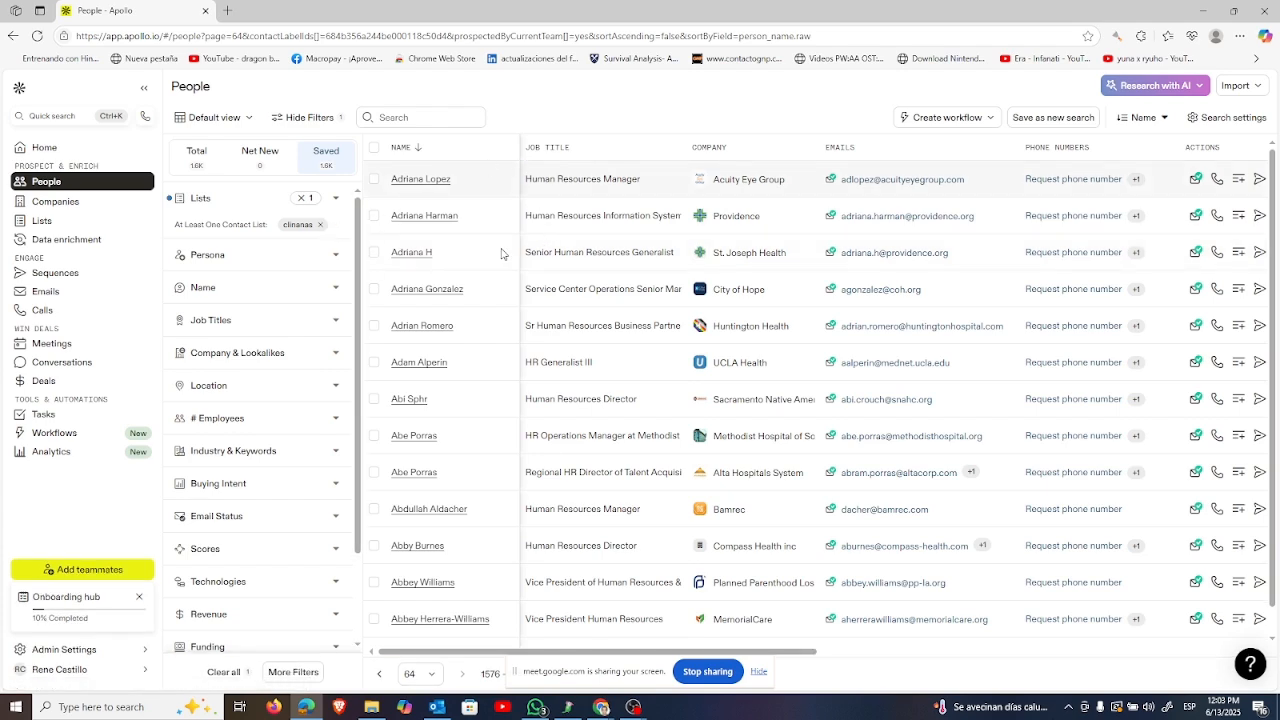
{"action": "mouse_move", "coordinate": [615, 698]}
{"action": "left_click", "coordinate": [529, 645]}
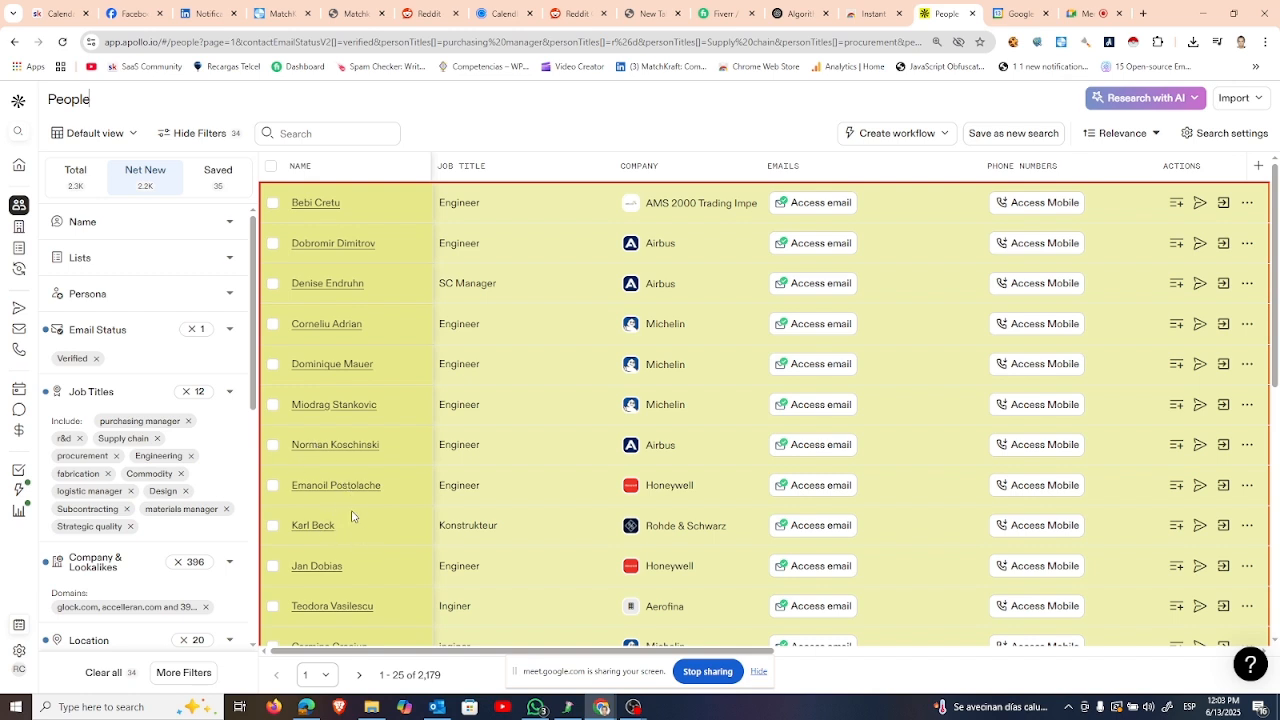
Step: Try to jump to page 14 of the Net New prospect results and read the plan restriction
{"action": "left_click", "coordinate": [323, 686]}
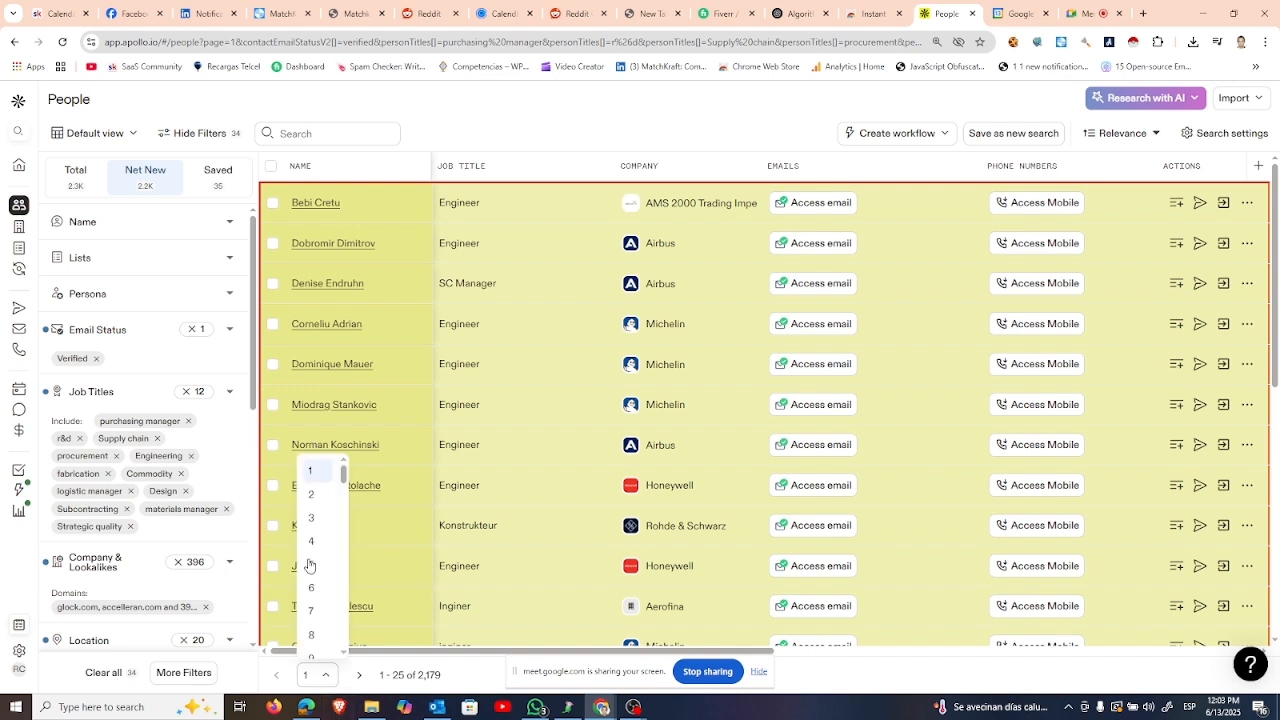
{"action": "scroll", "coordinate": [318, 580], "scroll_direction": "down", "scroll_amount": 3}
{"action": "left_click", "coordinate": [319, 580]}
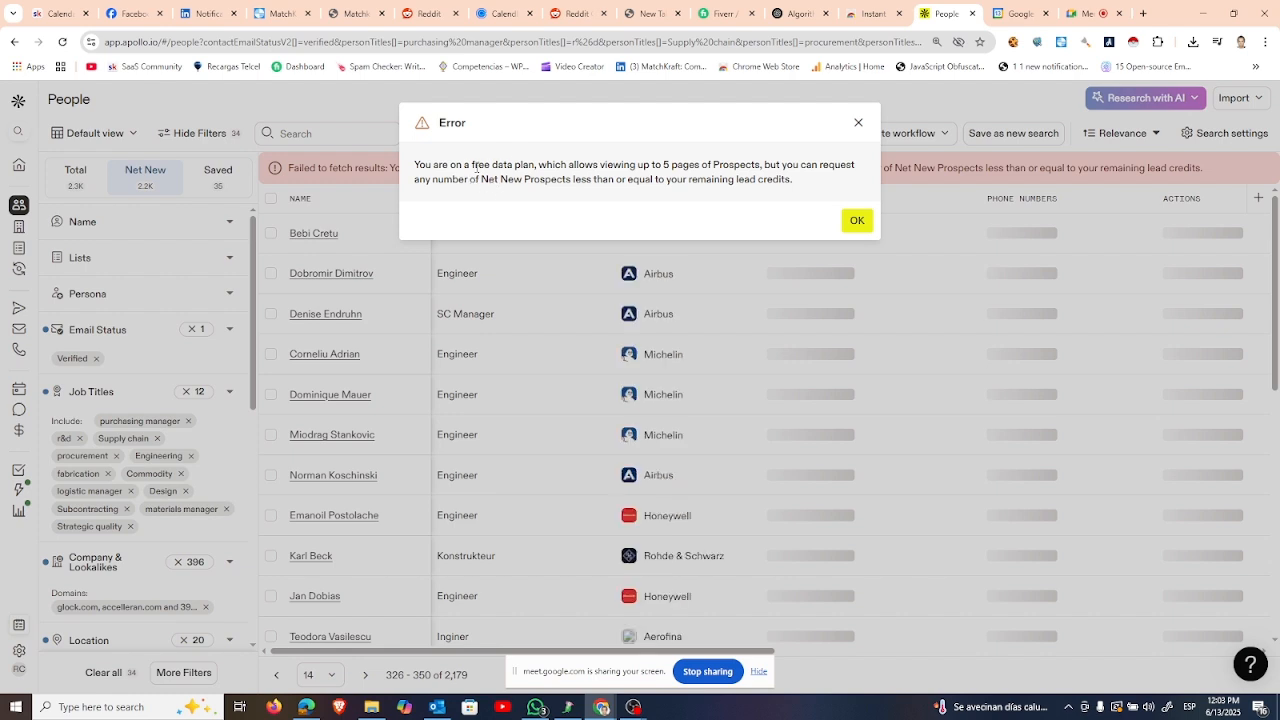
{"action": "left_click_drag", "start_coordinate": [474, 166], "coordinate": [416, 165]}
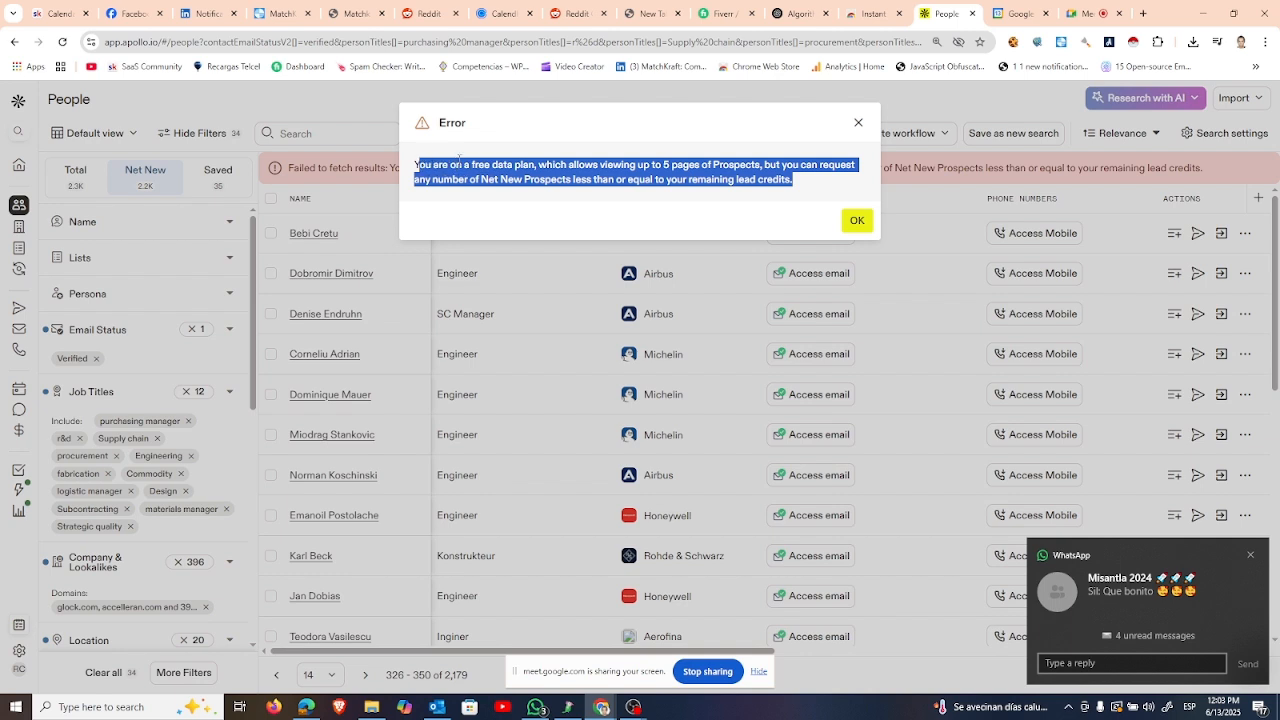
{"action": "left_click", "coordinate": [858, 124]}
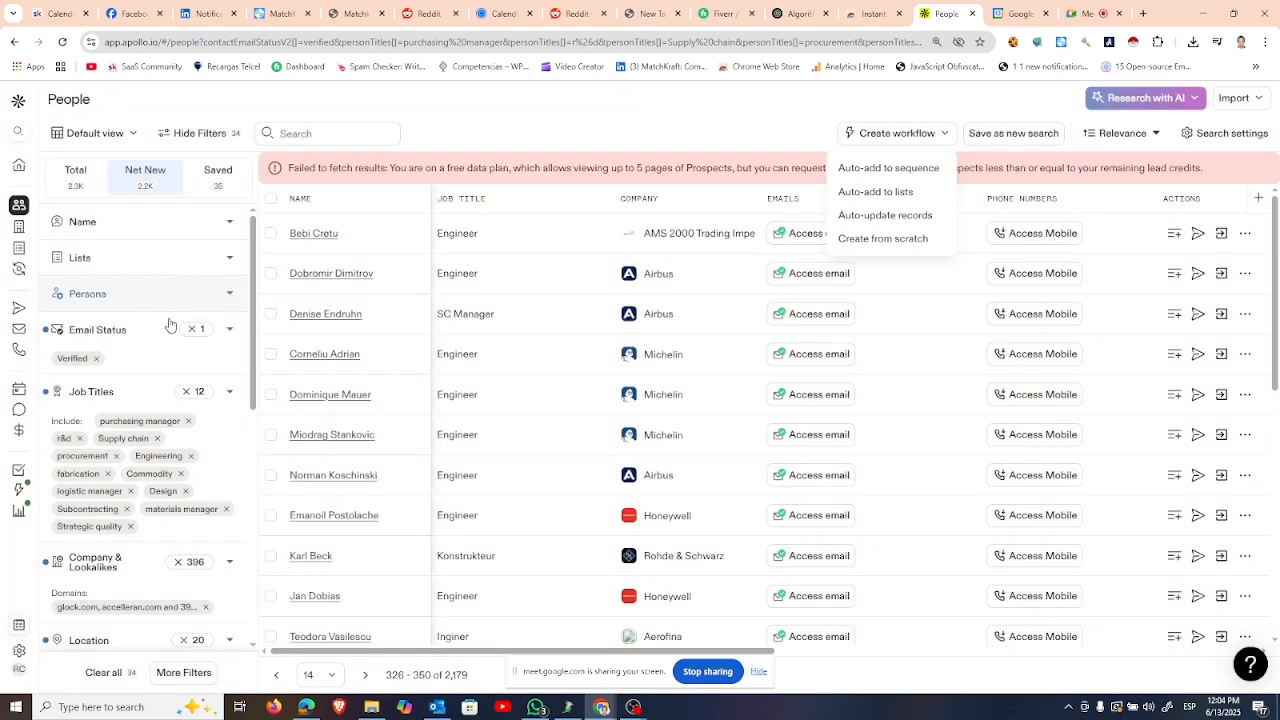
{"action": "left_click_drag", "start_coordinate": [256, 256], "coordinate": [256, 226]}
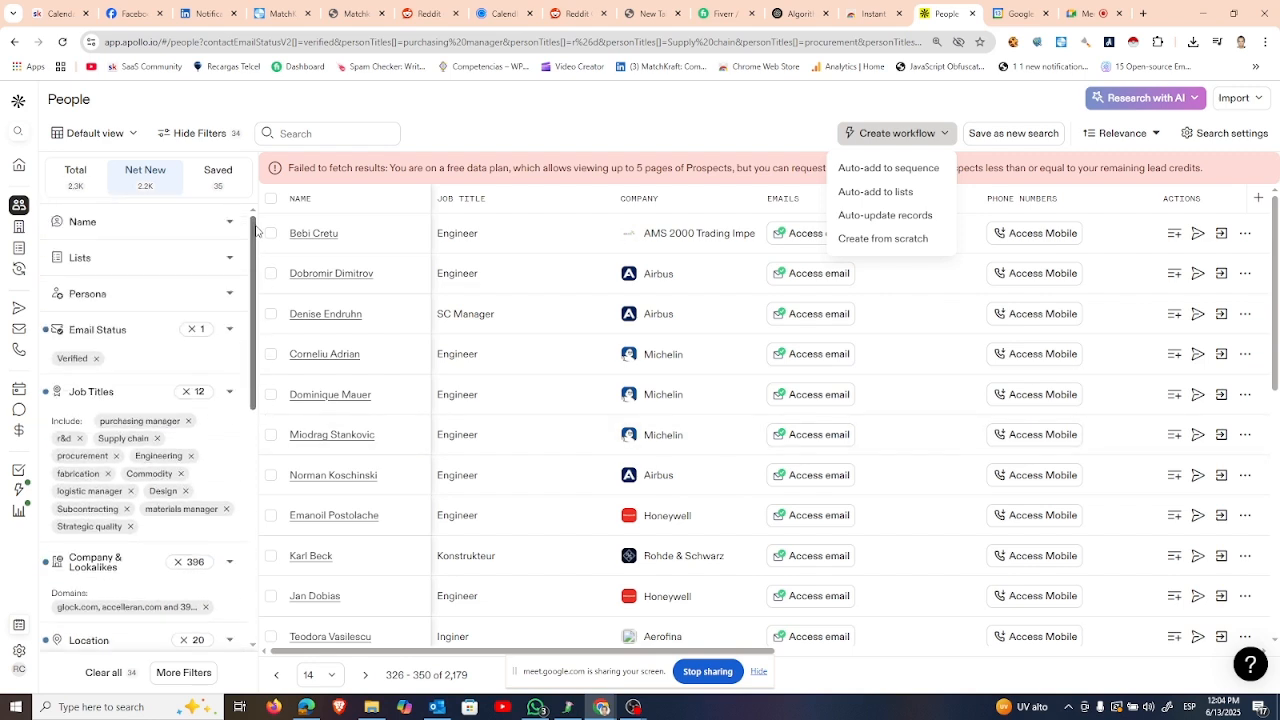
{"action": "left_click", "coordinate": [597, 148]}
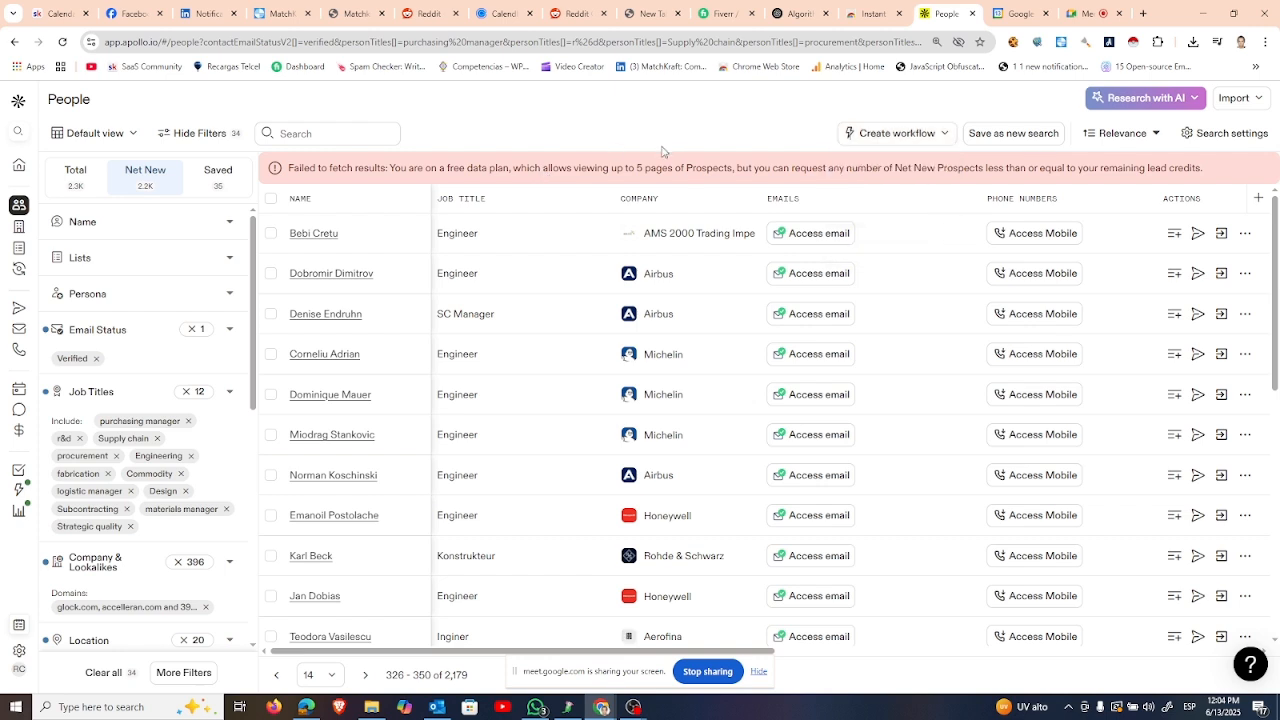
Step: Switch to Apollo in the Edge window, remove the clinanas contact list filter and show Net New people
{"action": "left_click", "coordinate": [307, 707]}
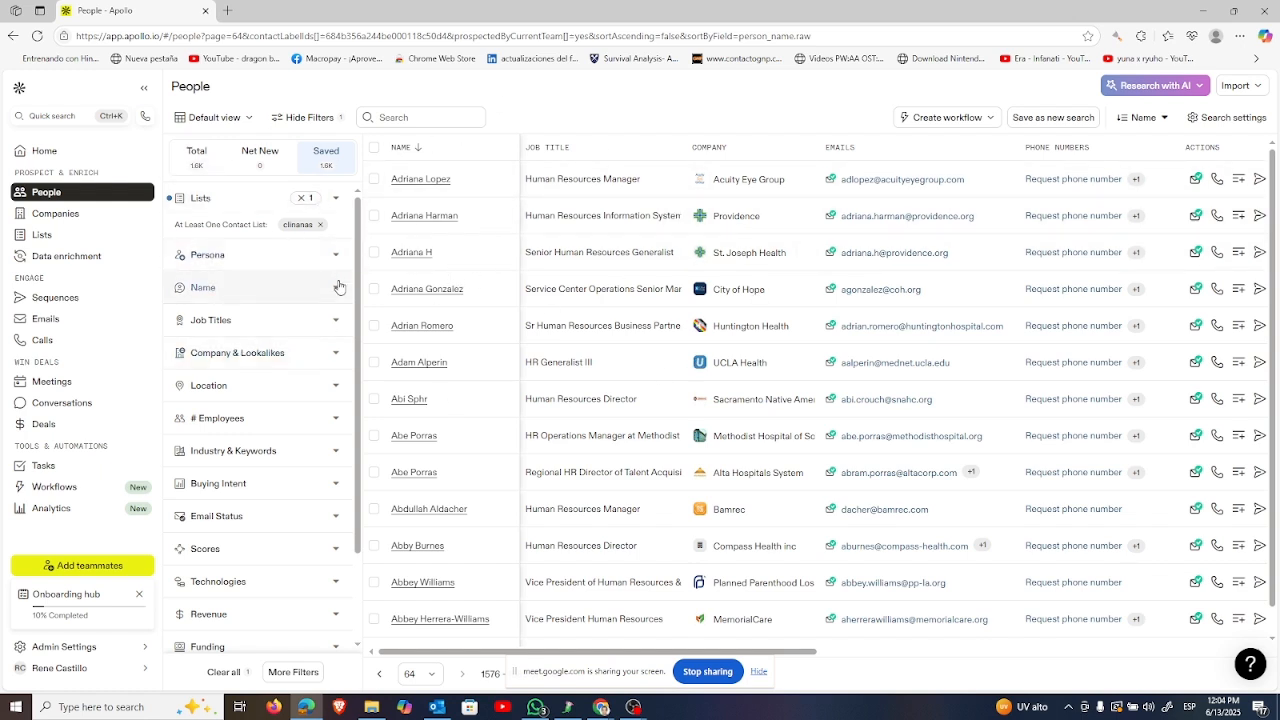
{"action": "left_click", "coordinate": [320, 224]}
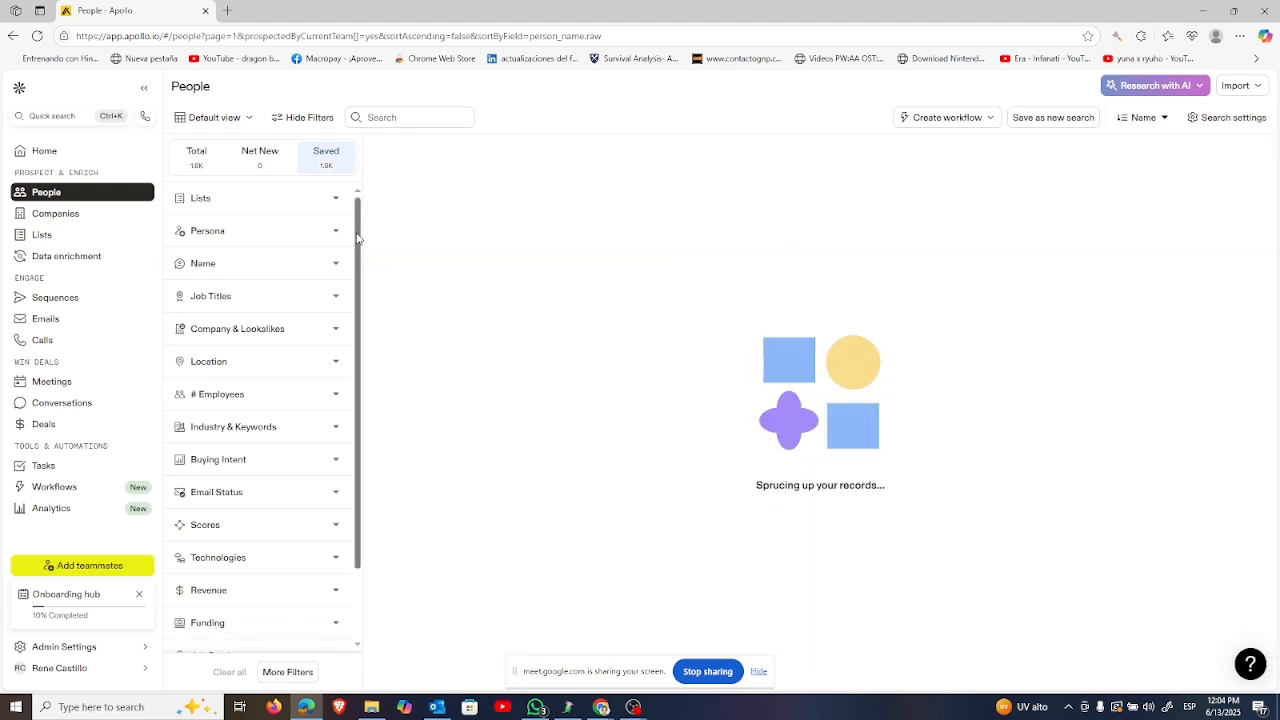
{"action": "left_click", "coordinate": [266, 165]}
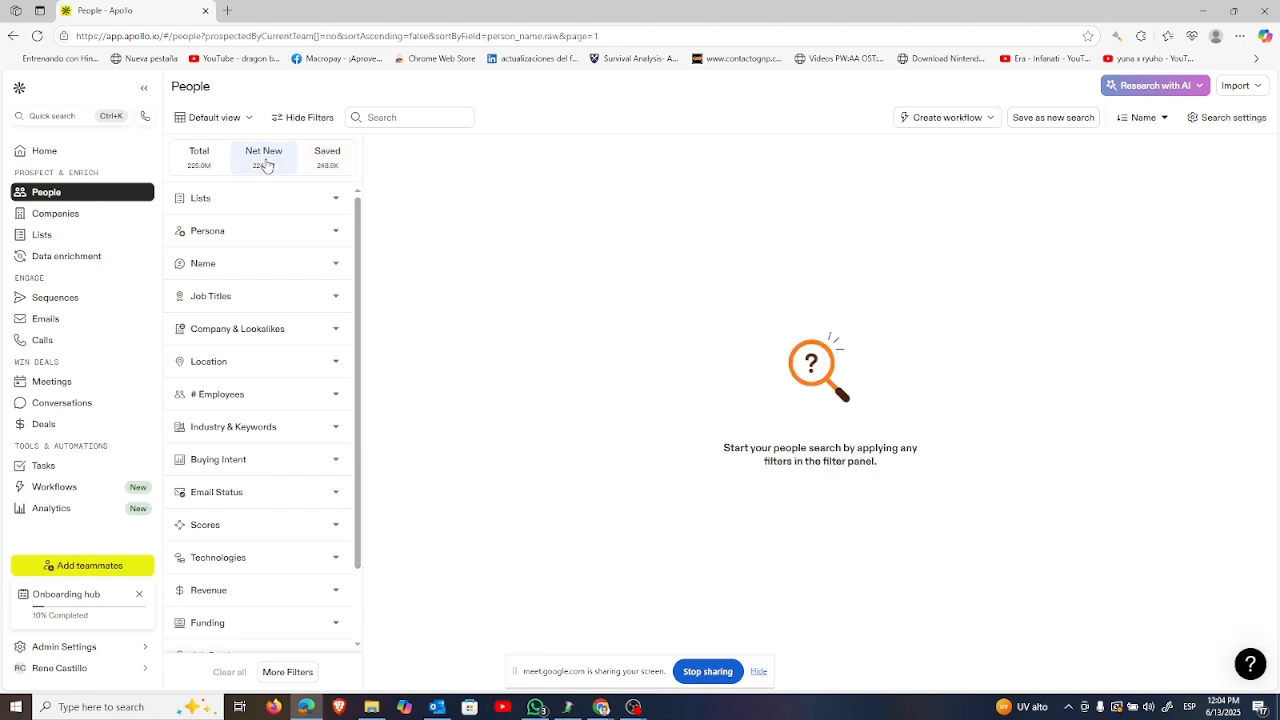
Step: Filter the people search by contact location, selecting United States as the region
{"action": "left_click_drag", "start_coordinate": [357, 223], "coordinate": [358, 245]}
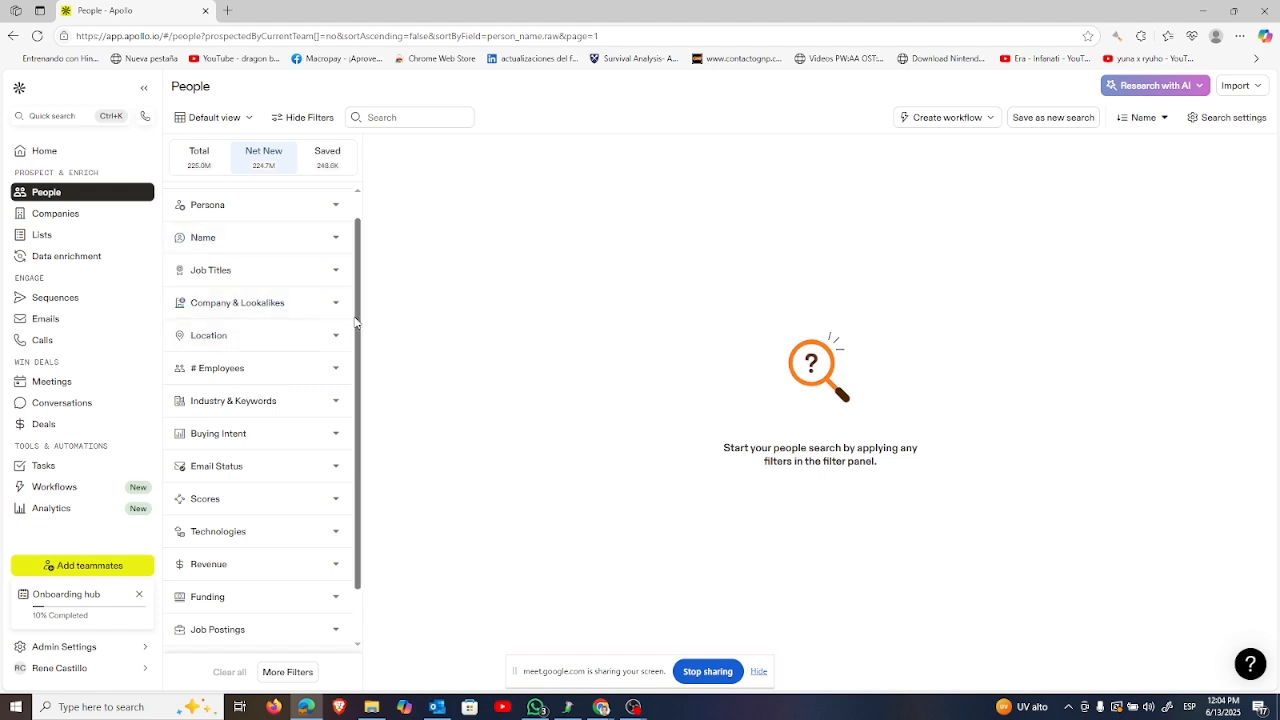
{"action": "left_click_drag", "start_coordinate": [360, 313], "coordinate": [360, 317]}
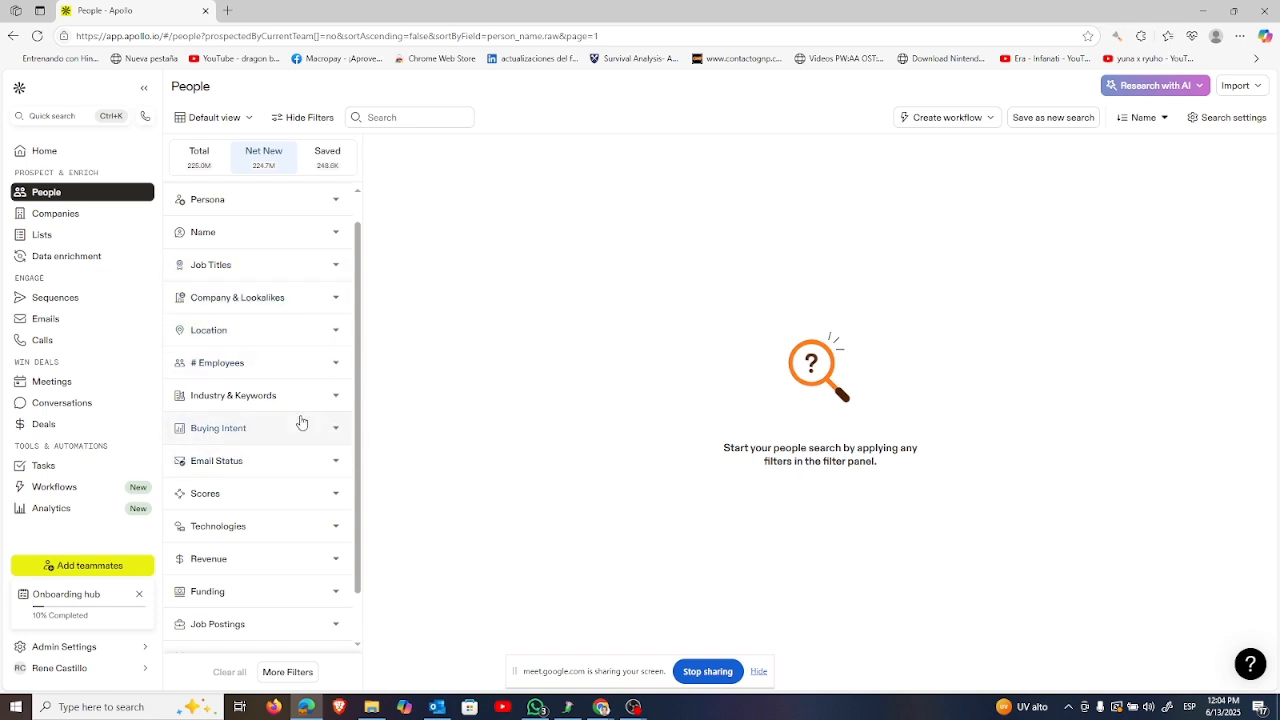
{"action": "left_click", "coordinate": [333, 333]}
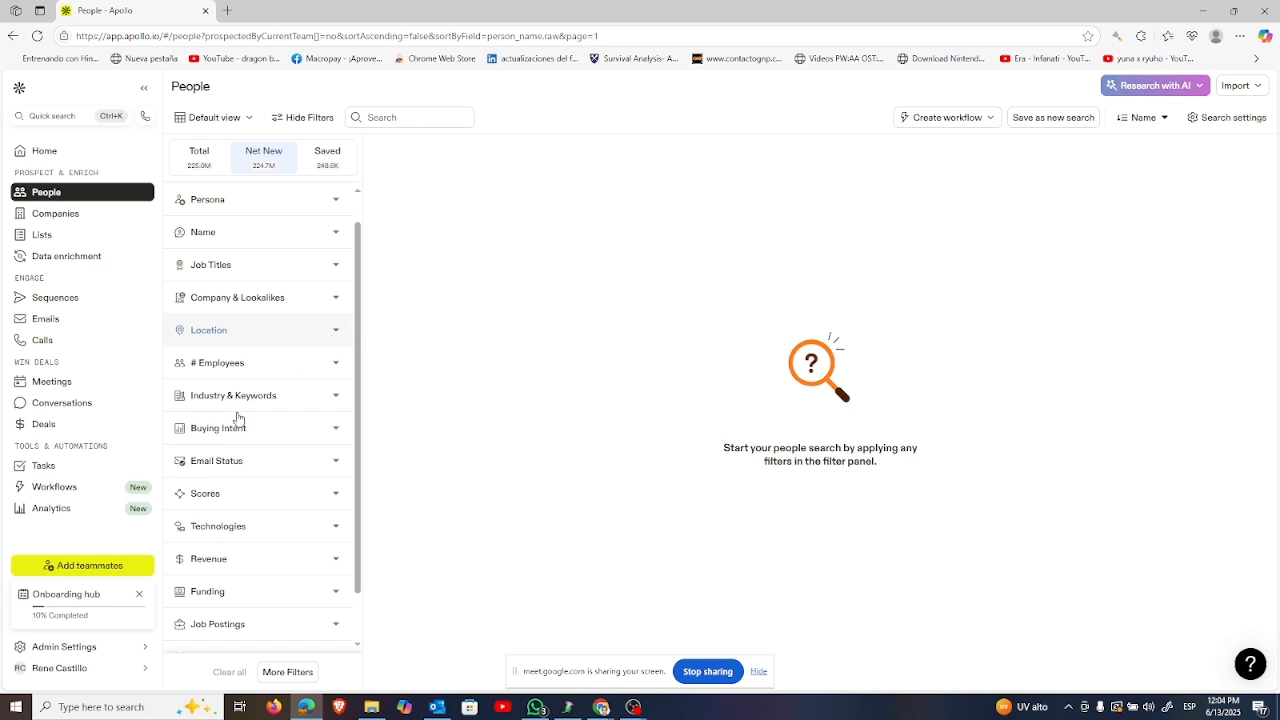
{"action": "left_click", "coordinate": [259, 429]}
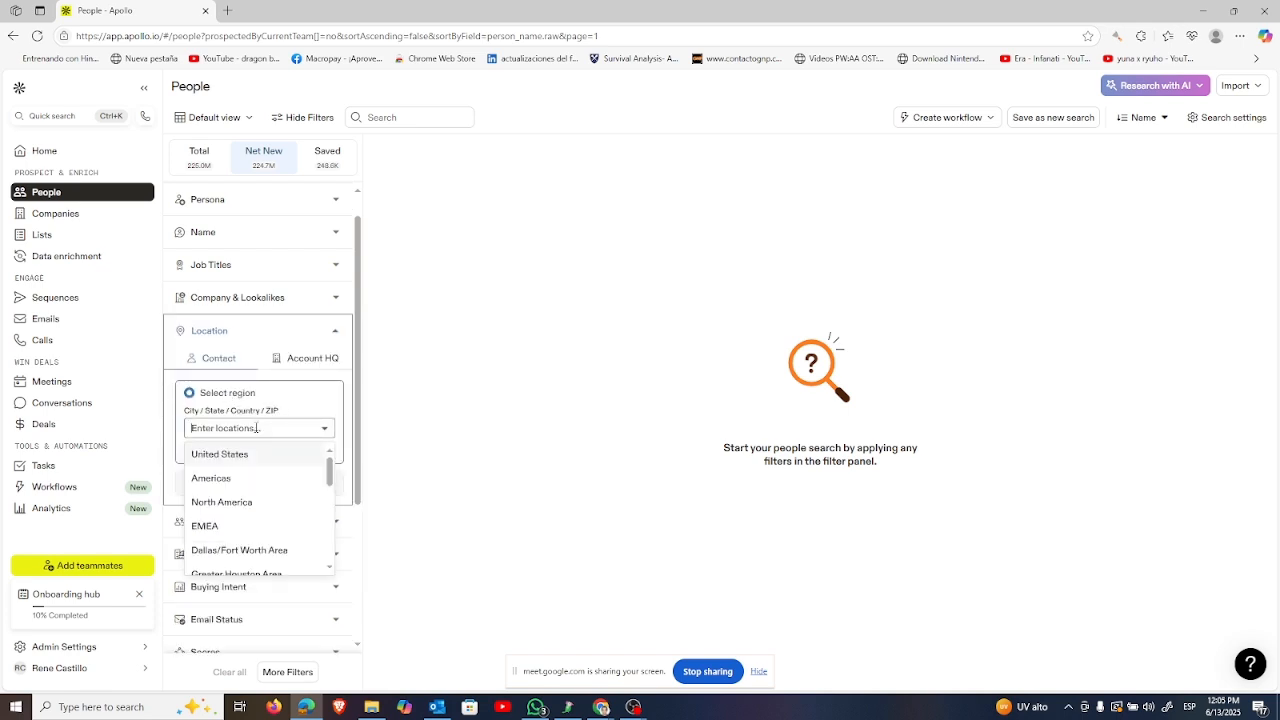
{"action": "left_click", "coordinate": [236, 458]}
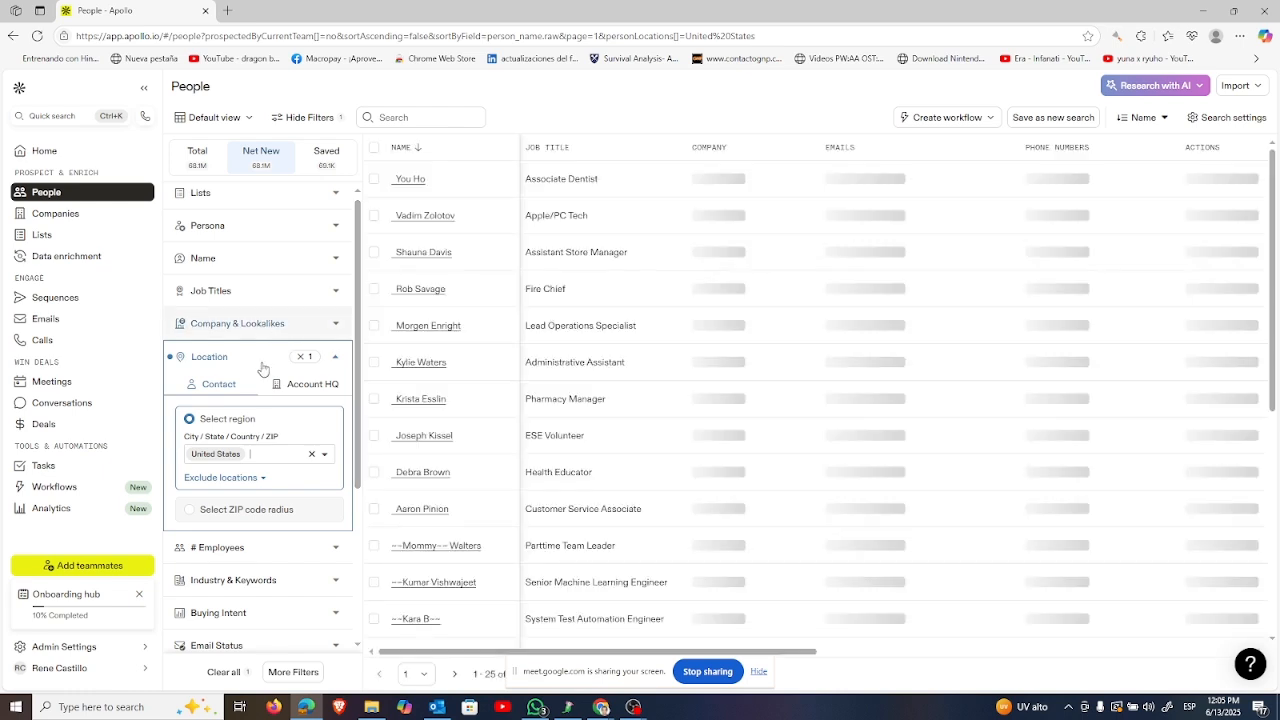
{"action": "left_click", "coordinate": [250, 323]}
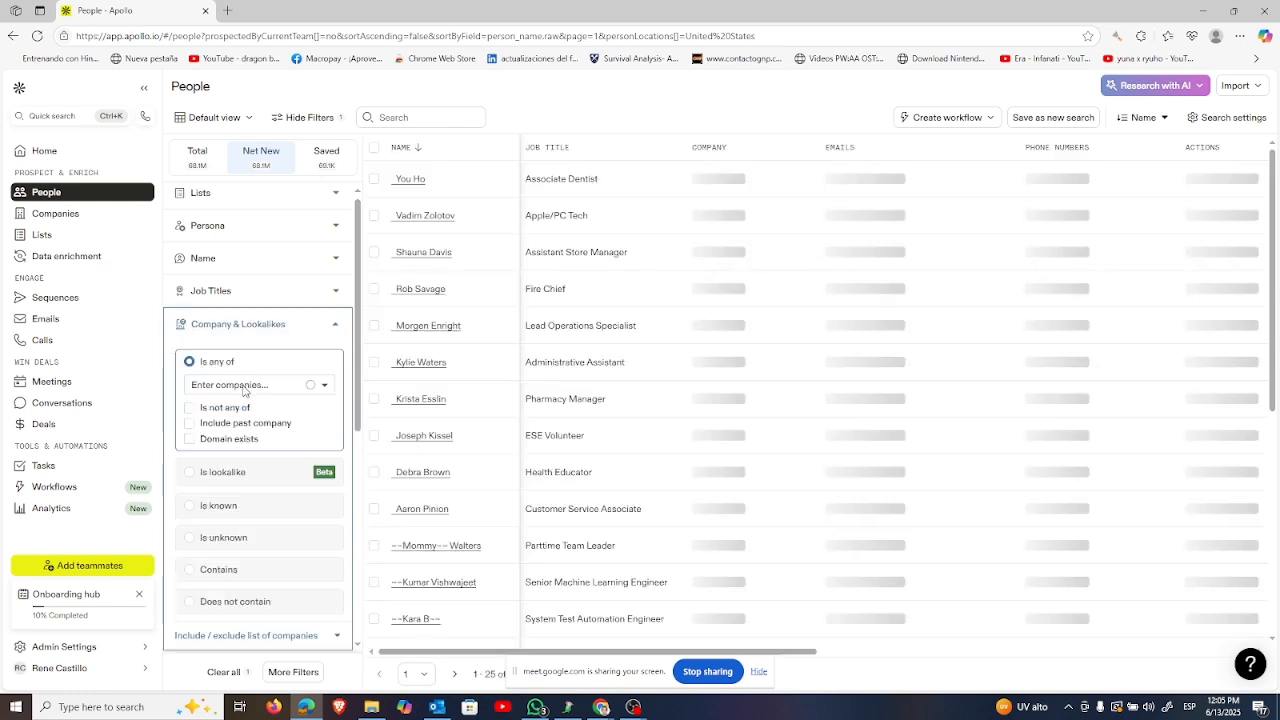
{"action": "left_click", "coordinate": [243, 385]}
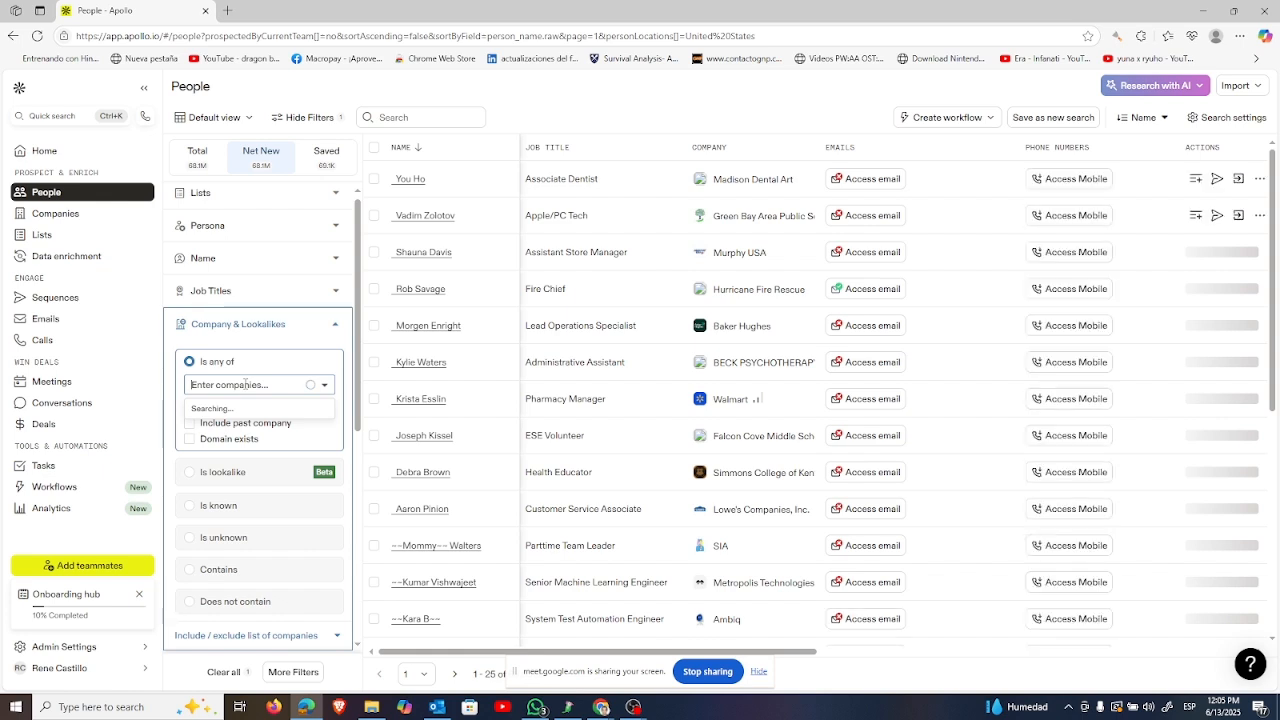
{"action": "type", "text": "d"}
{"action": "key", "text": "BackSpace"}
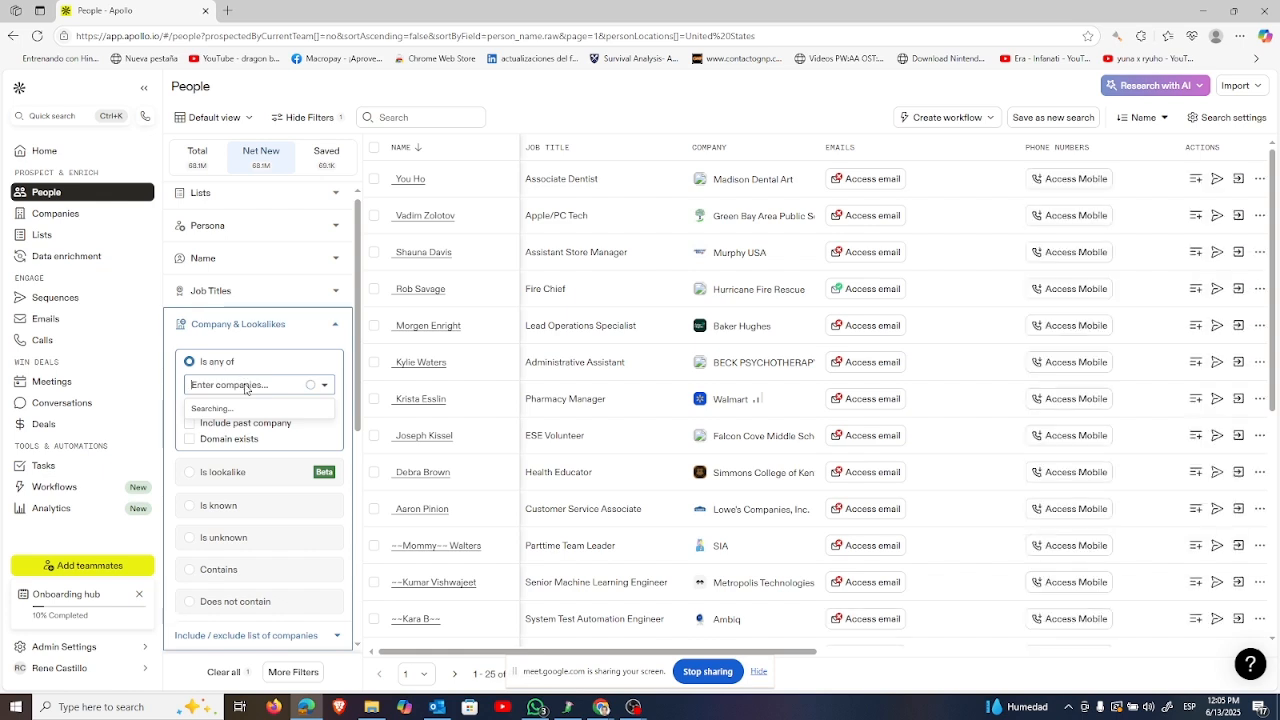
{"action": "type", "text": "software director"}
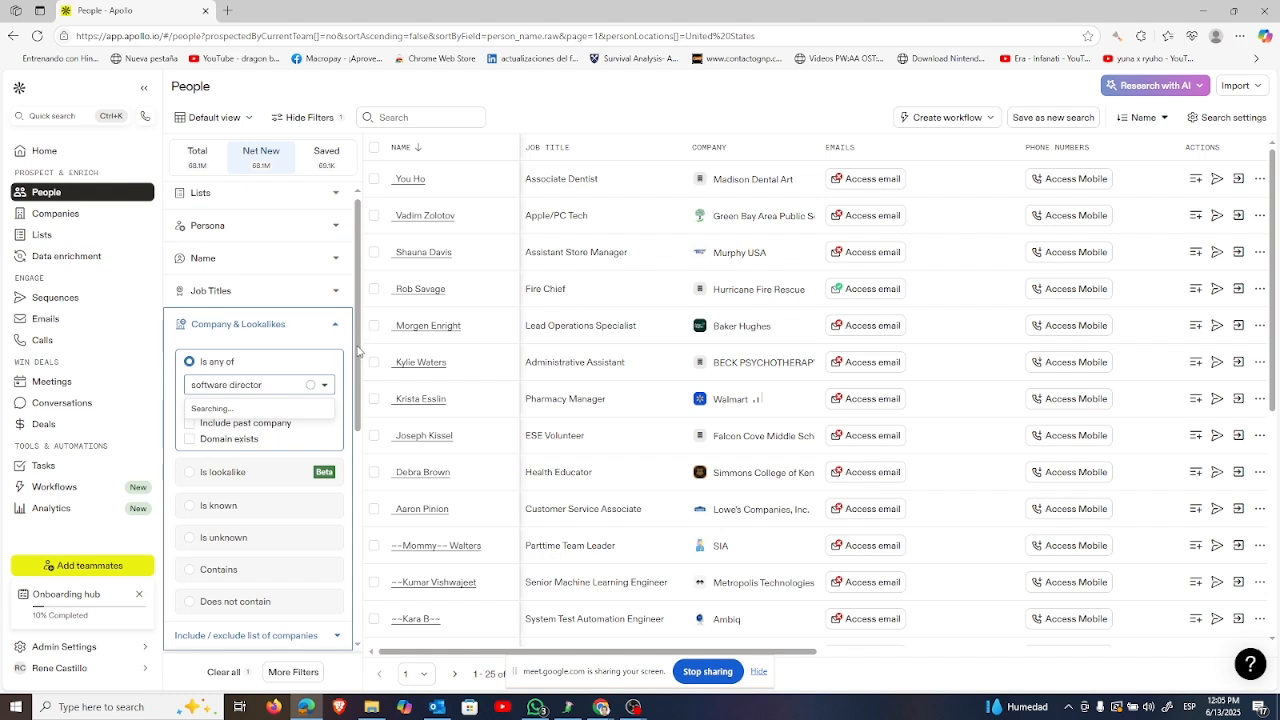
{"action": "scroll", "coordinate": [358, 350], "scroll_direction": "down", "scroll_amount": 1}
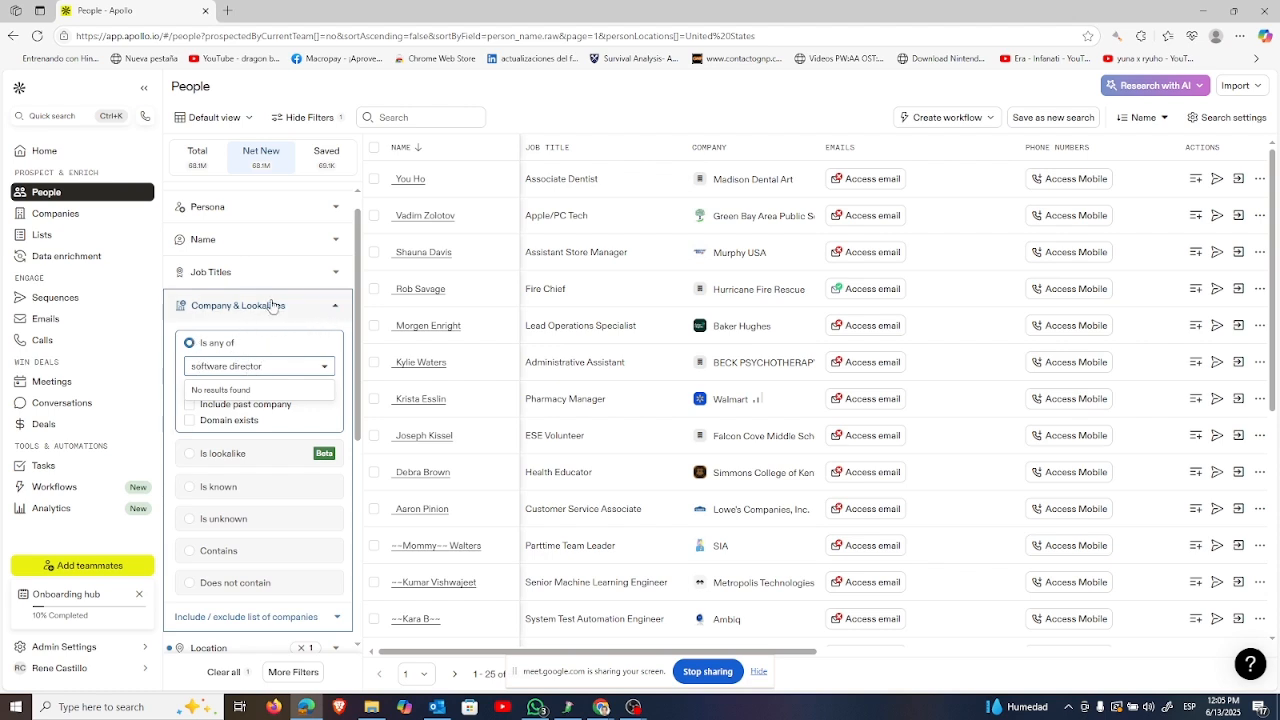
{"action": "left_click", "coordinate": [315, 278]}
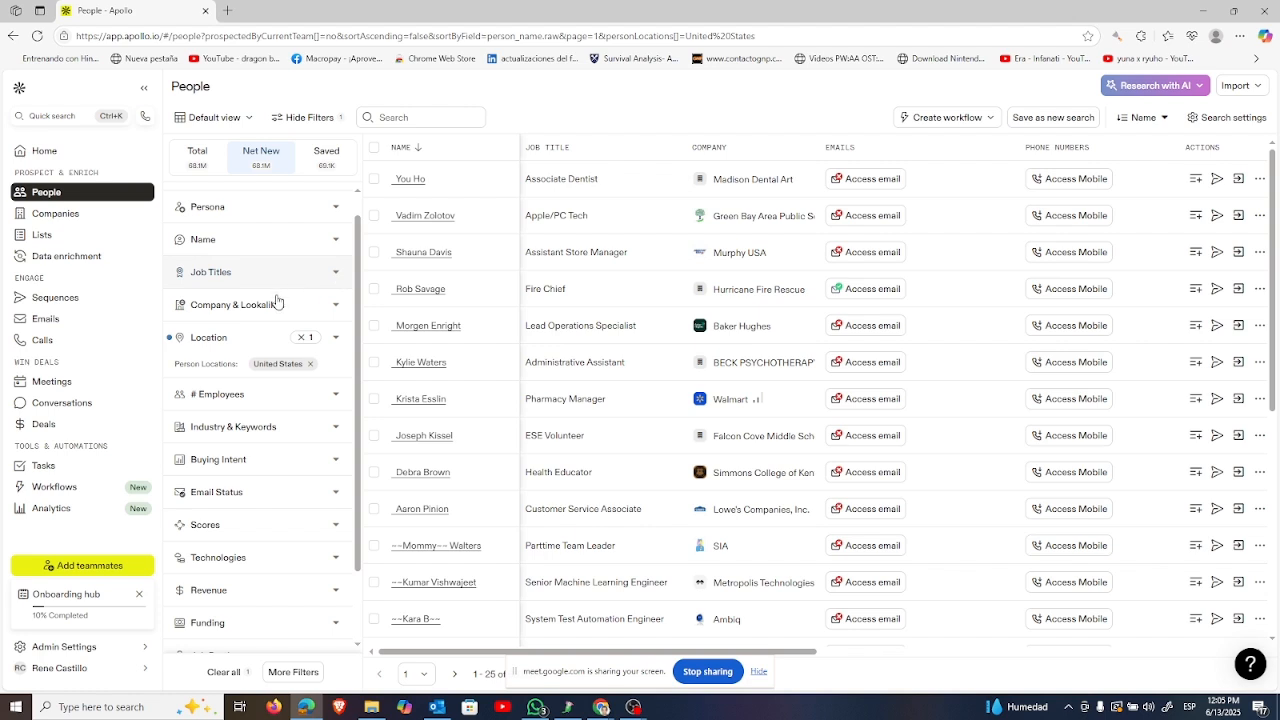
Step: Filter the people search to include the job title software director
{"action": "left_click", "coordinate": [262, 273]}
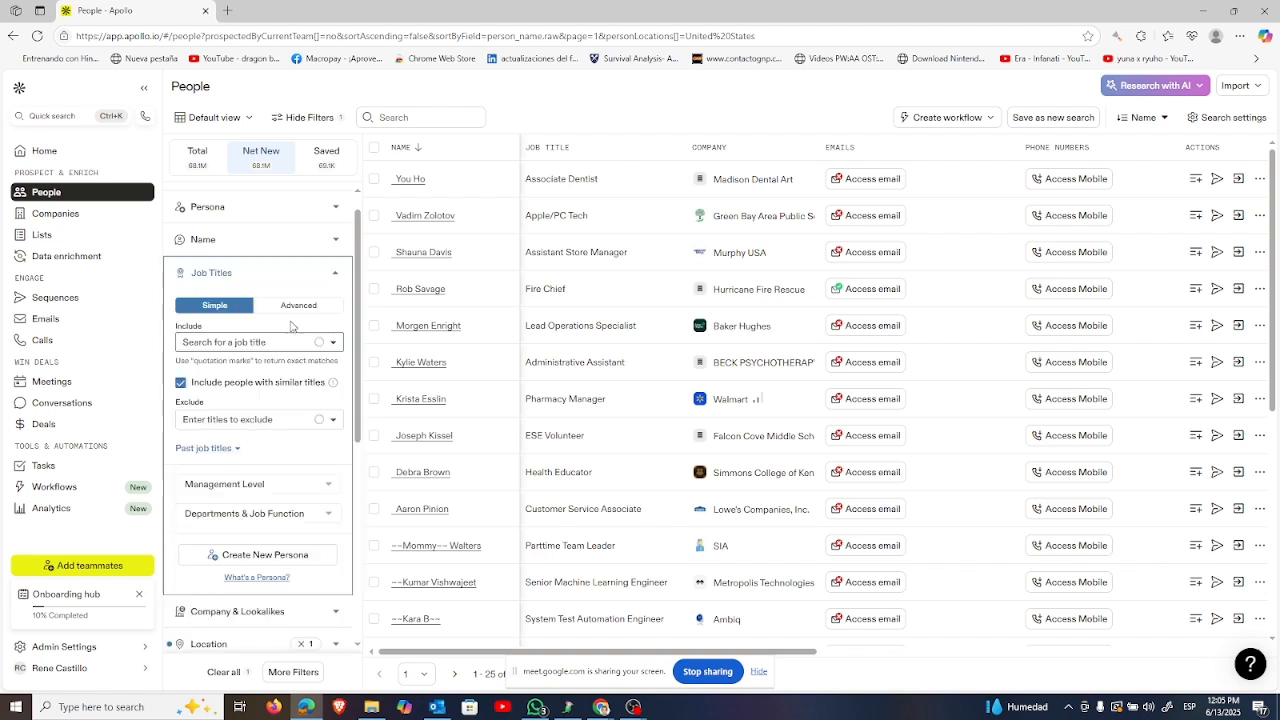
{"action": "left_click", "coordinate": [213, 347]}
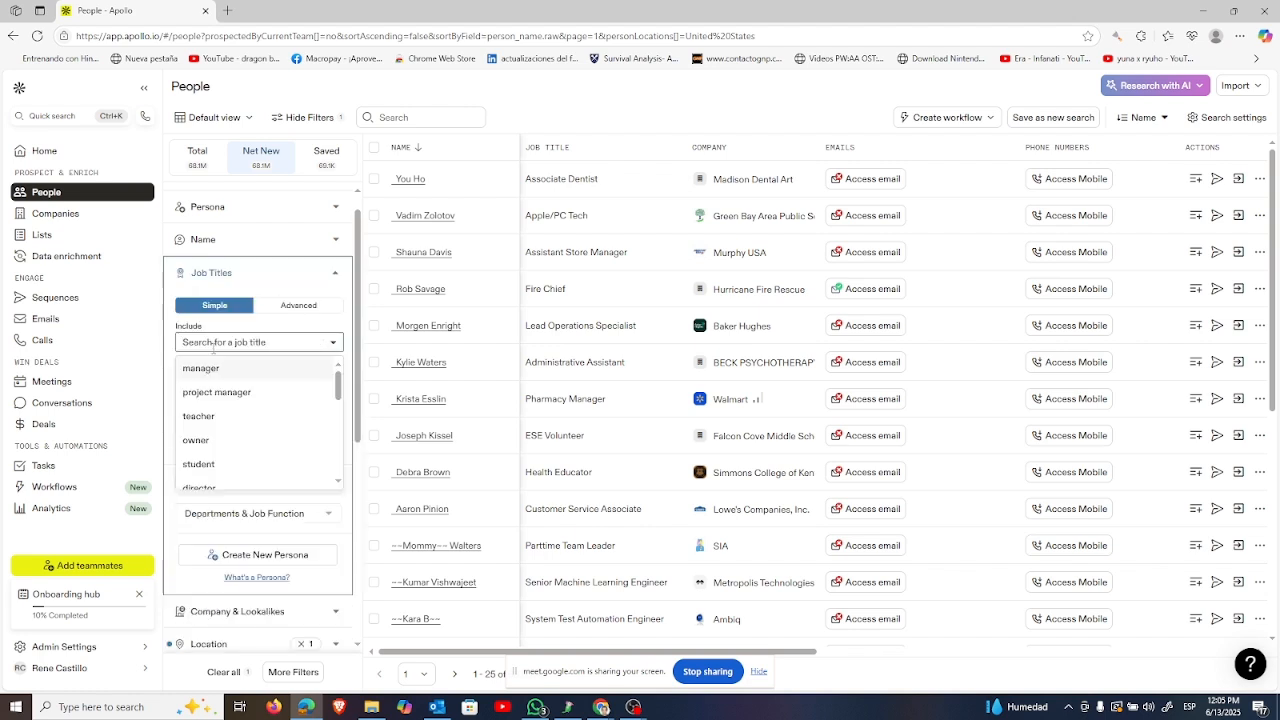
{"action": "type", "text": "software "}
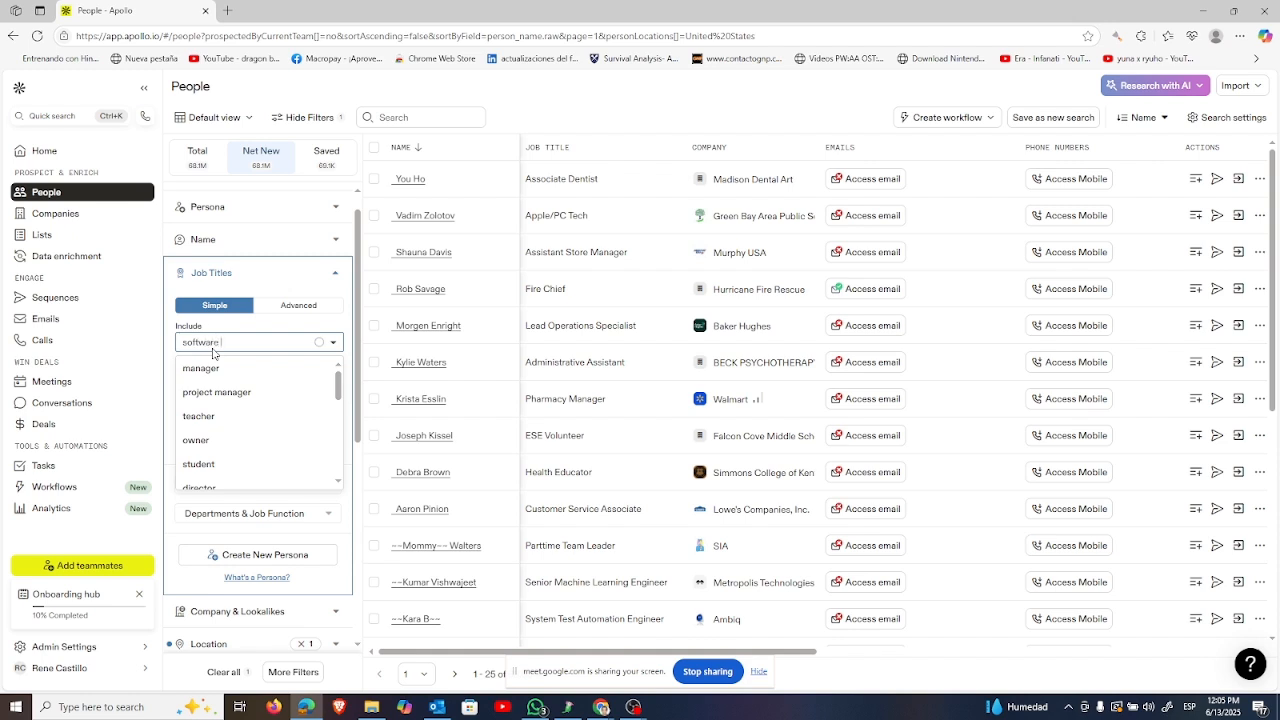
{"action": "type", "text": "direc"}
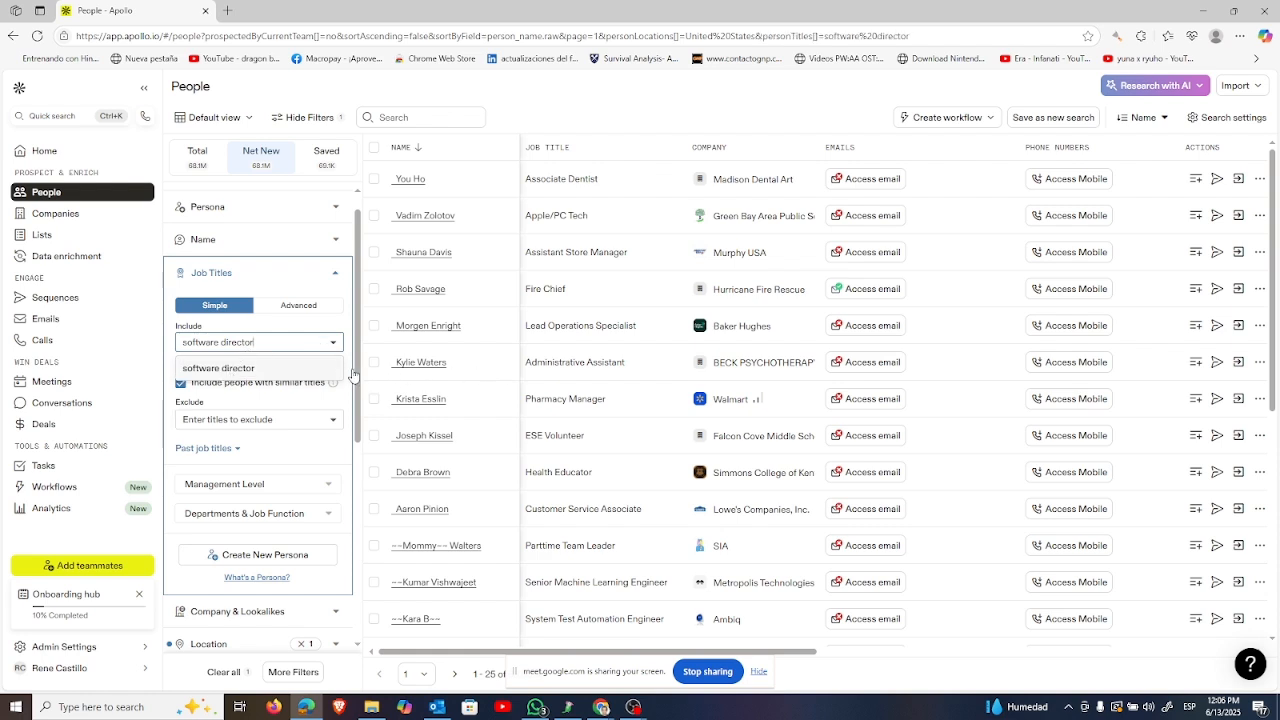
{"action": "type", "text": "tor"}
{"action": "key", "text": "Return"}
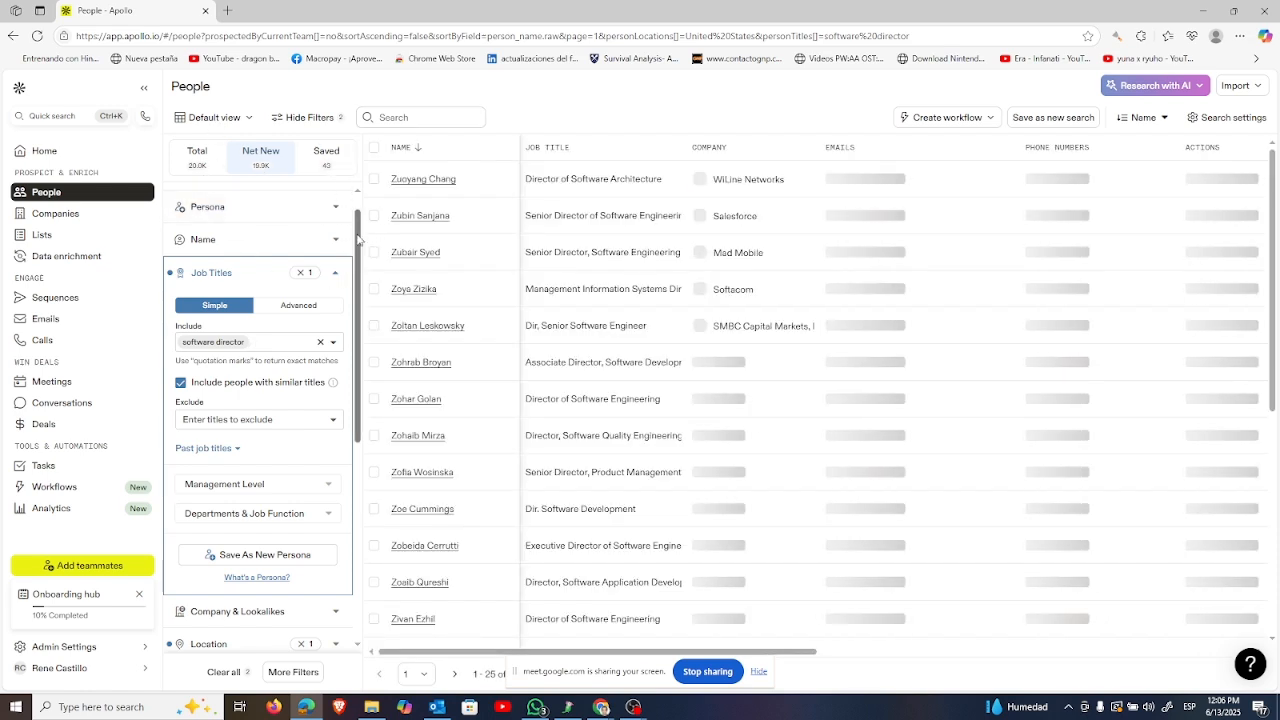
Step: Browse the full range of result pages offered for the filtered search without choosing another page
{"action": "mouse_move", "coordinate": [358, 230]}
{"action": "left_mouse_down"}
{"action": "mouse_move", "coordinate": [359, 218]}
{"action": "mouse_move", "coordinate": [366, 326]}
{"action": "mouse_move", "coordinate": [360, 214]}
{"action": "left_mouse_up"}
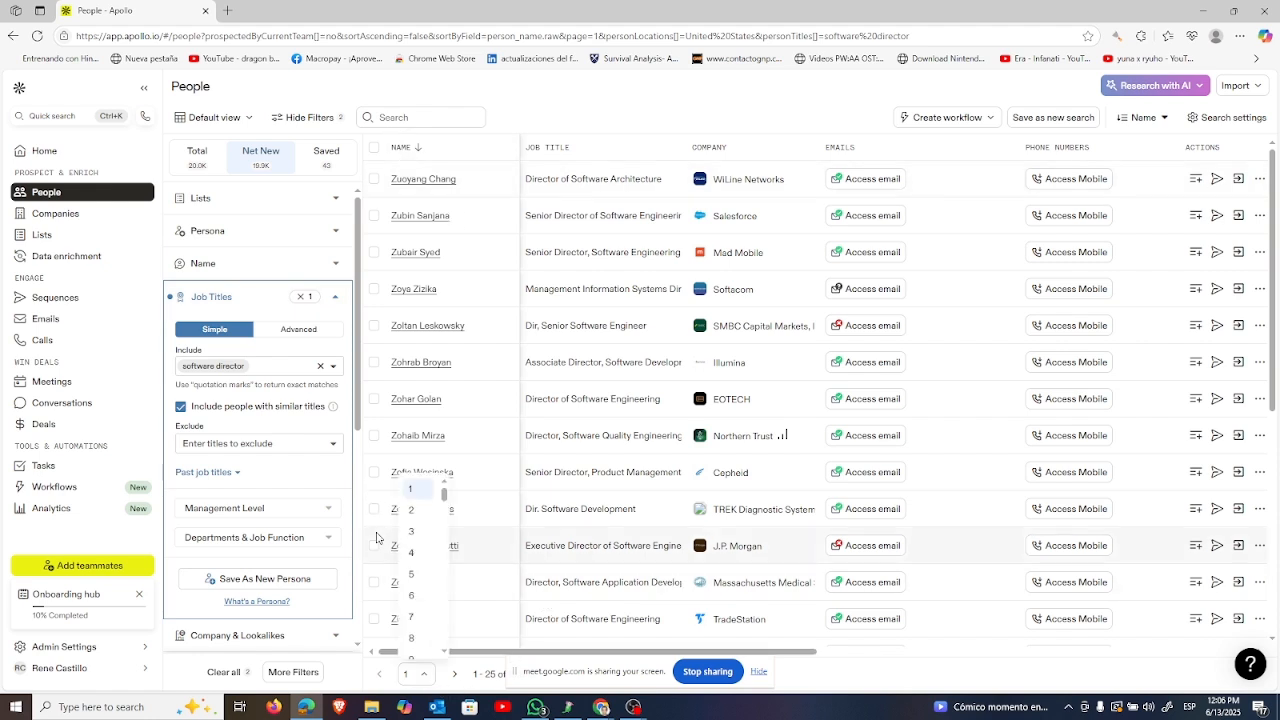
{"action": "left_click_drag", "start_coordinate": [444, 495], "coordinate": [457, 658]}
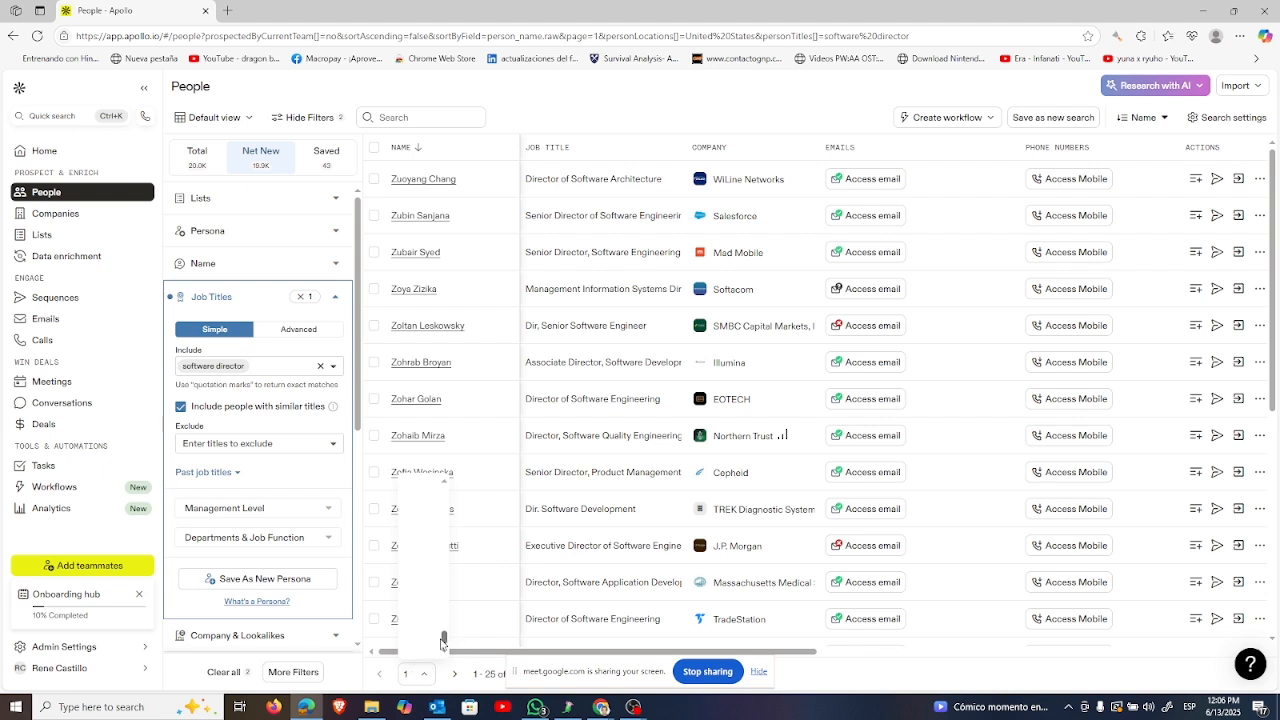
{"action": "left_click_drag", "start_coordinate": [445, 640], "coordinate": [445, 493]}
{"action": "left_click", "coordinate": [586, 108]}
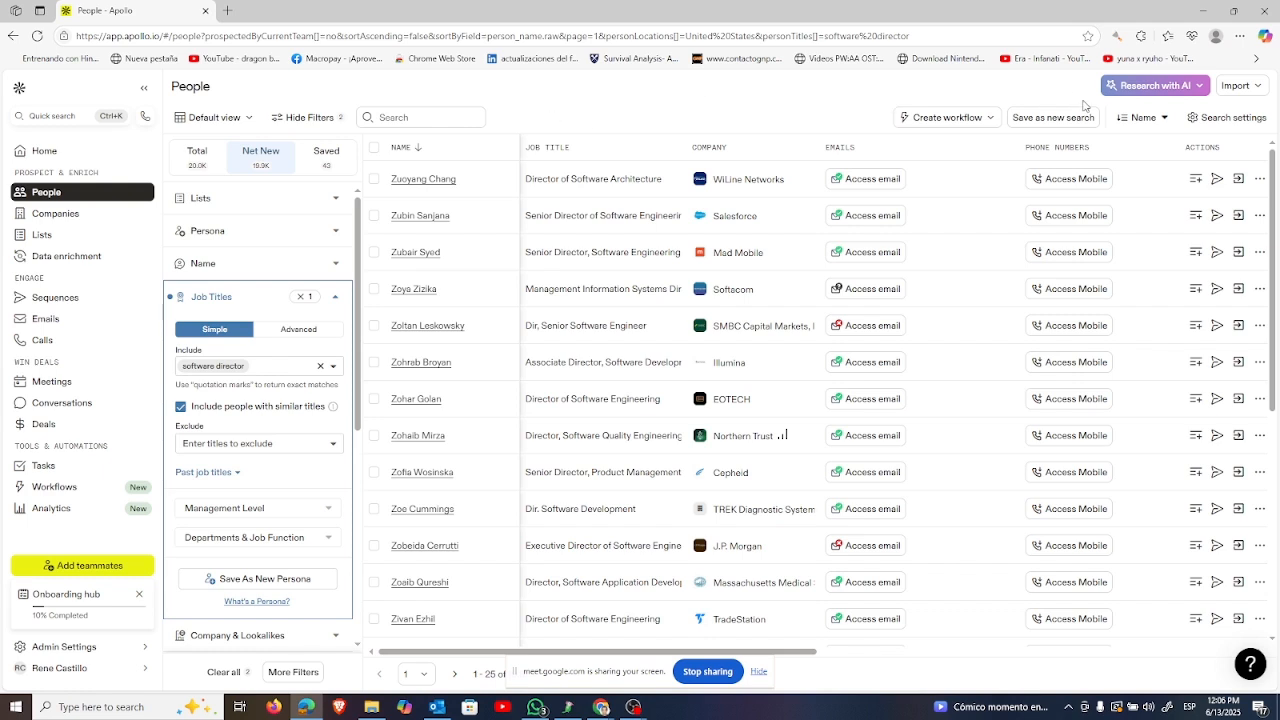
Step: Check the ascending and descending sort options for the people results without applying a change
{"action": "left_click", "coordinate": [1163, 122]}
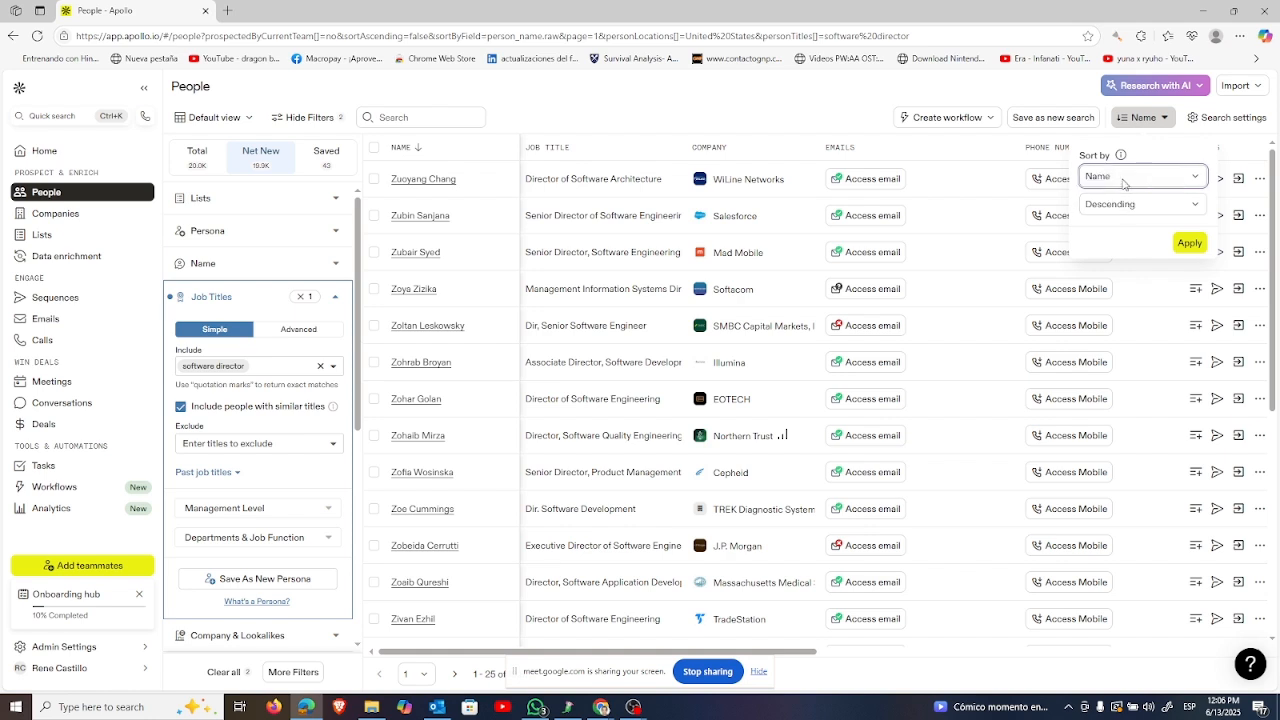
{"action": "left_click", "coordinate": [1145, 213]}
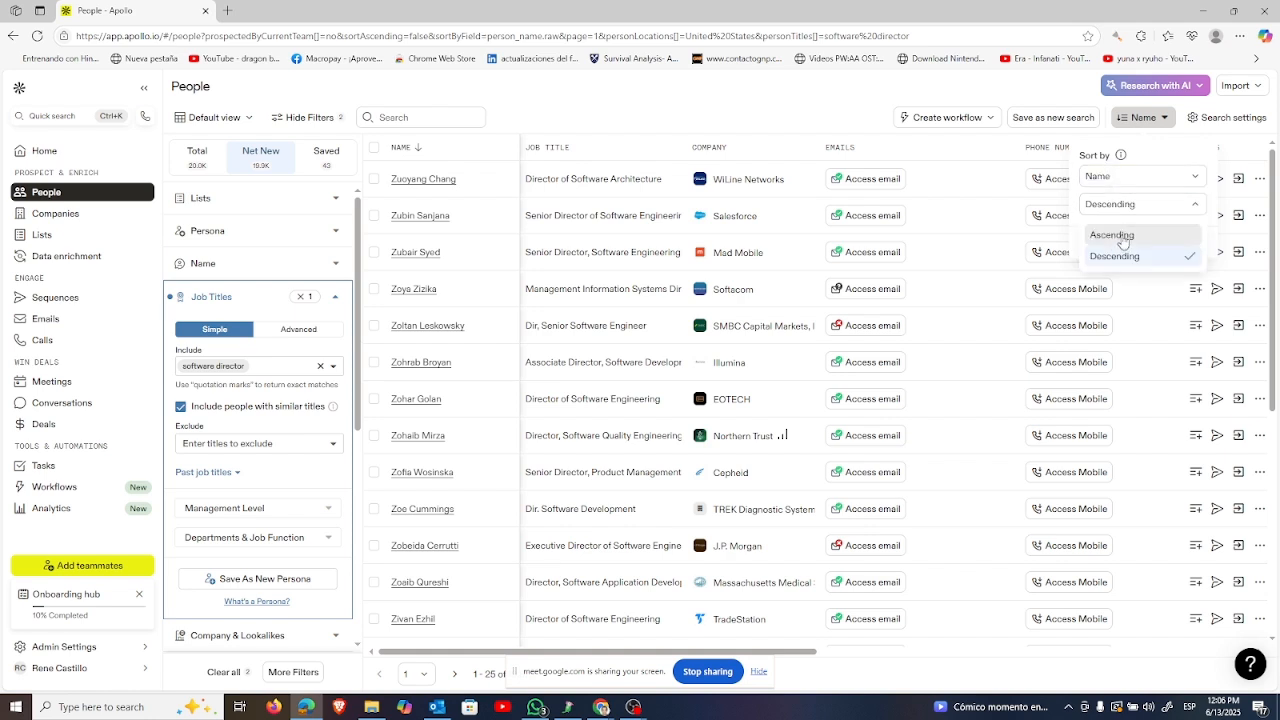
{"action": "left_click", "coordinate": [851, 96]}
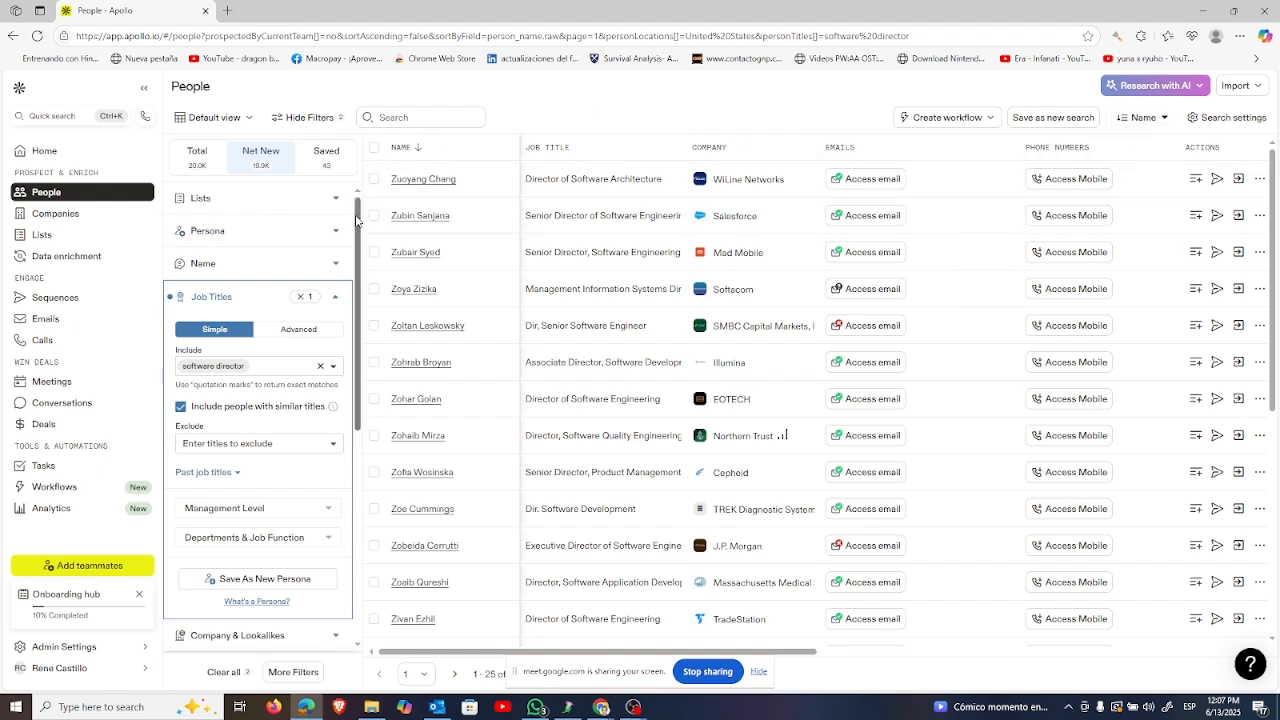
Step: Expand the number-of-employees filter and review its predefined company size ranges without selecting one
{"action": "left_click_drag", "start_coordinate": [358, 222], "coordinate": [356, 401]}
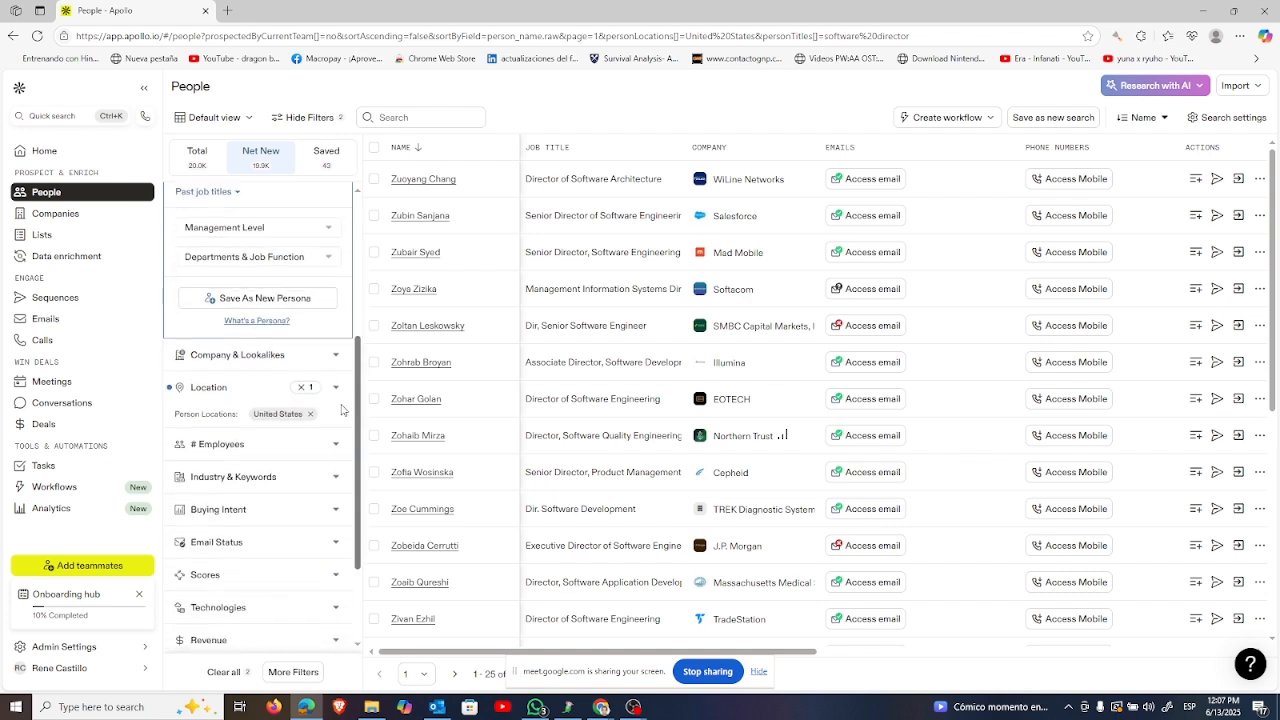
{"action": "left_click", "coordinate": [326, 446]}
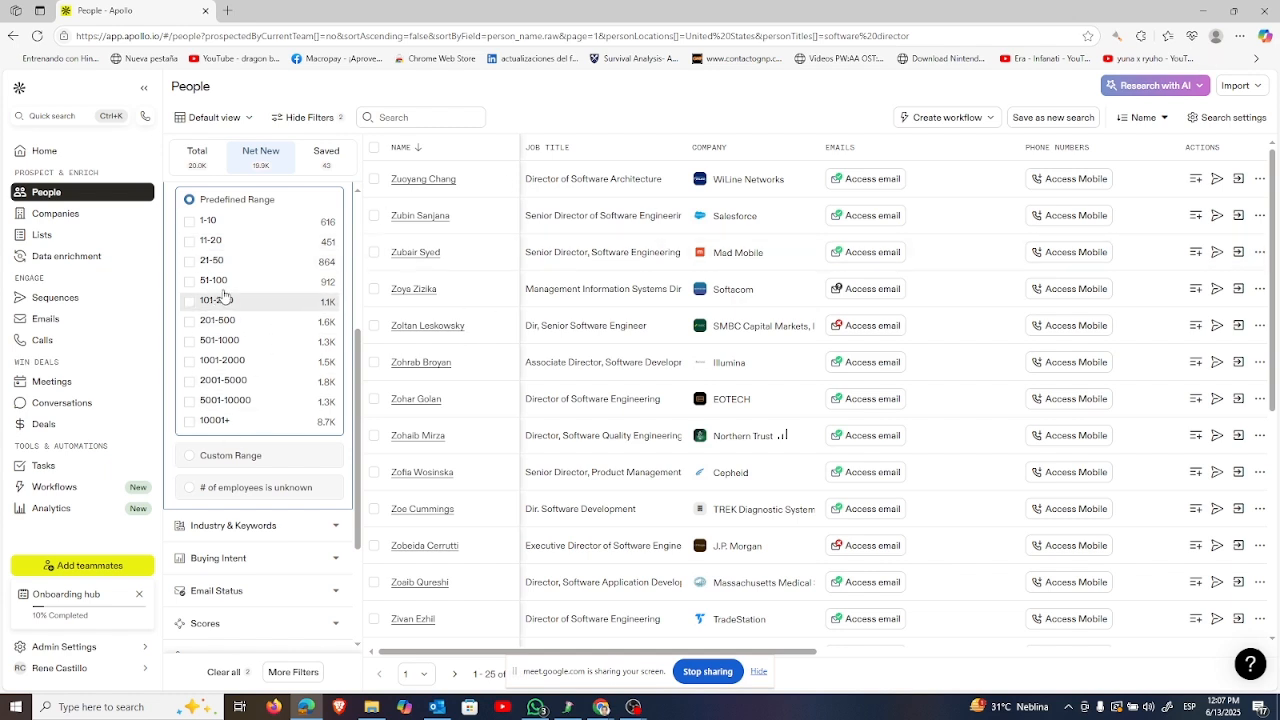
{"action": "scroll", "coordinate": [255, 325], "scroll_direction": "up", "scroll_amount": 1}
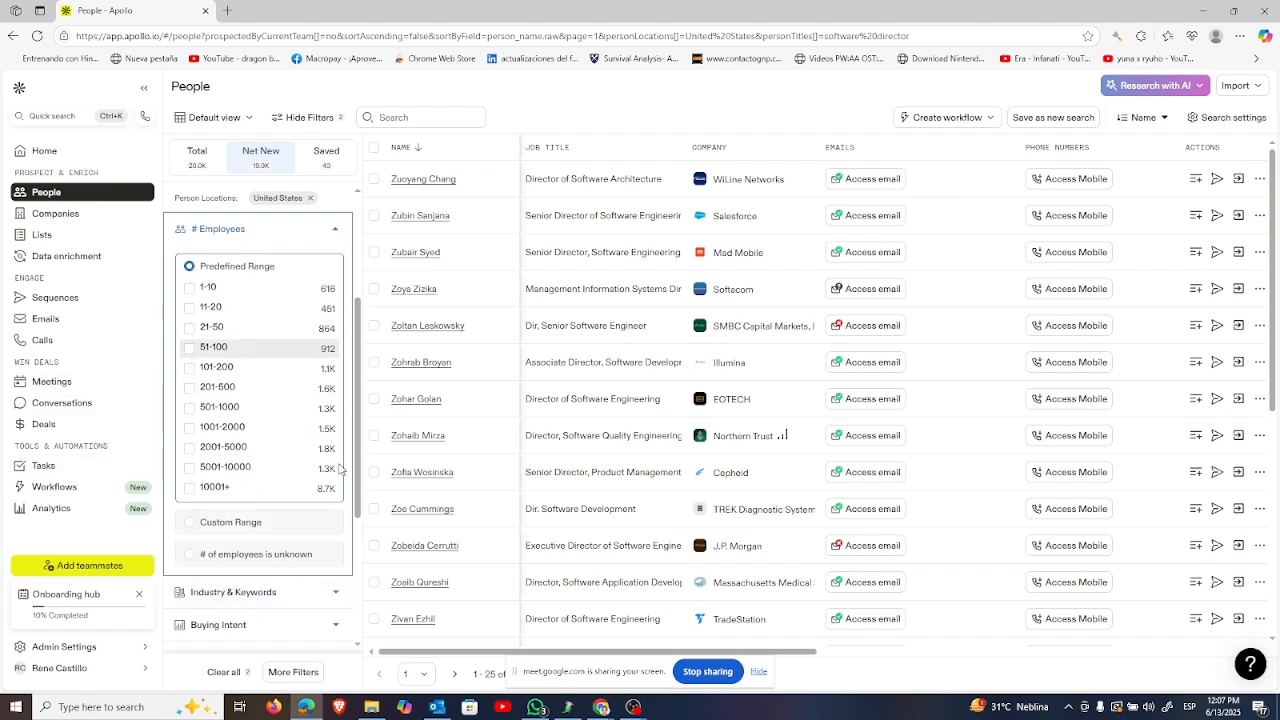
{"action": "scroll", "coordinate": [352, 518], "scroll_direction": "up", "scroll_amount": 1}
{"action": "scroll", "coordinate": [352, 518], "scroll_direction": "up", "scroll_amount": 2}
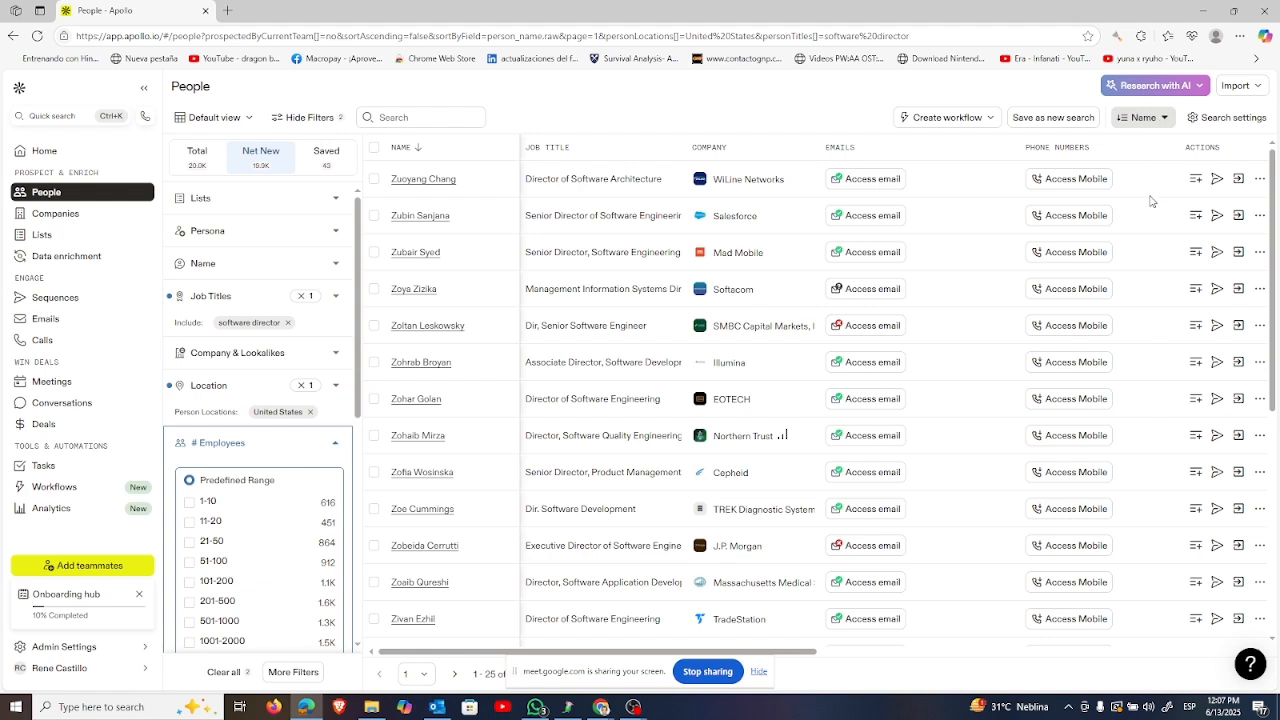
Step: Review the fields available for sorting the people results without applying a different one
{"action": "left_click", "coordinate": [1141, 119]}
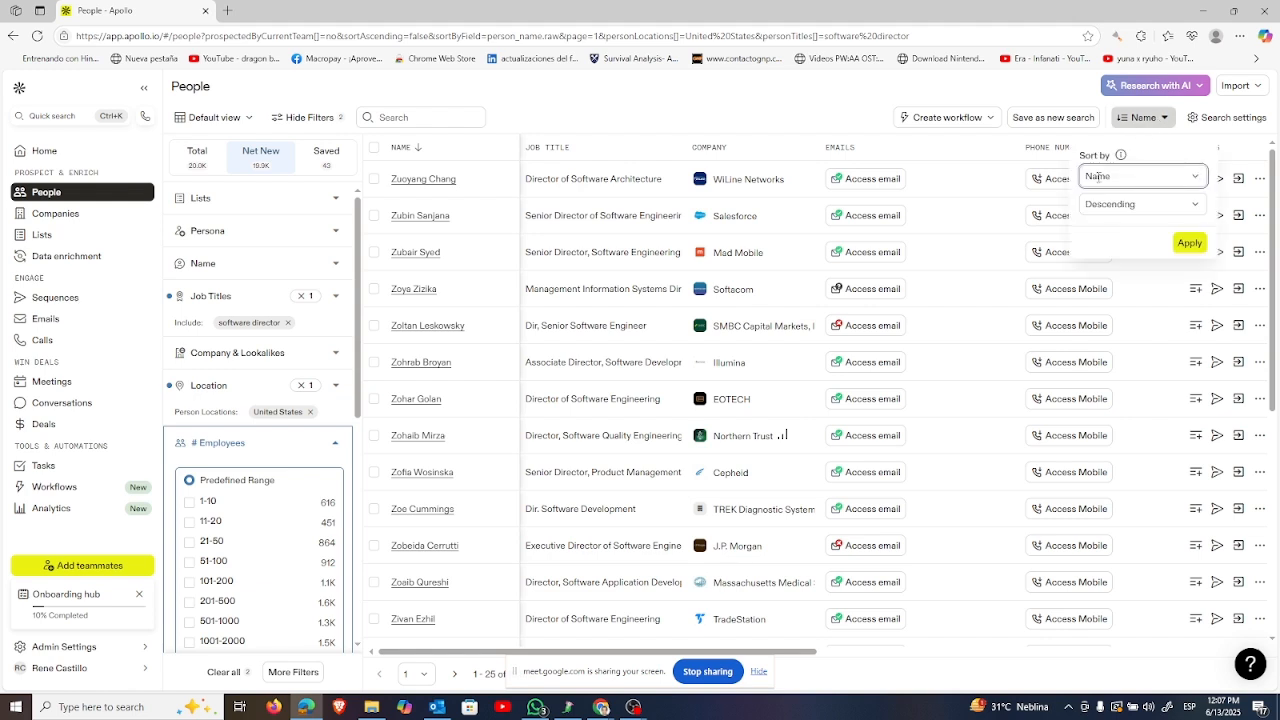
{"action": "left_click", "coordinate": [1134, 184]}
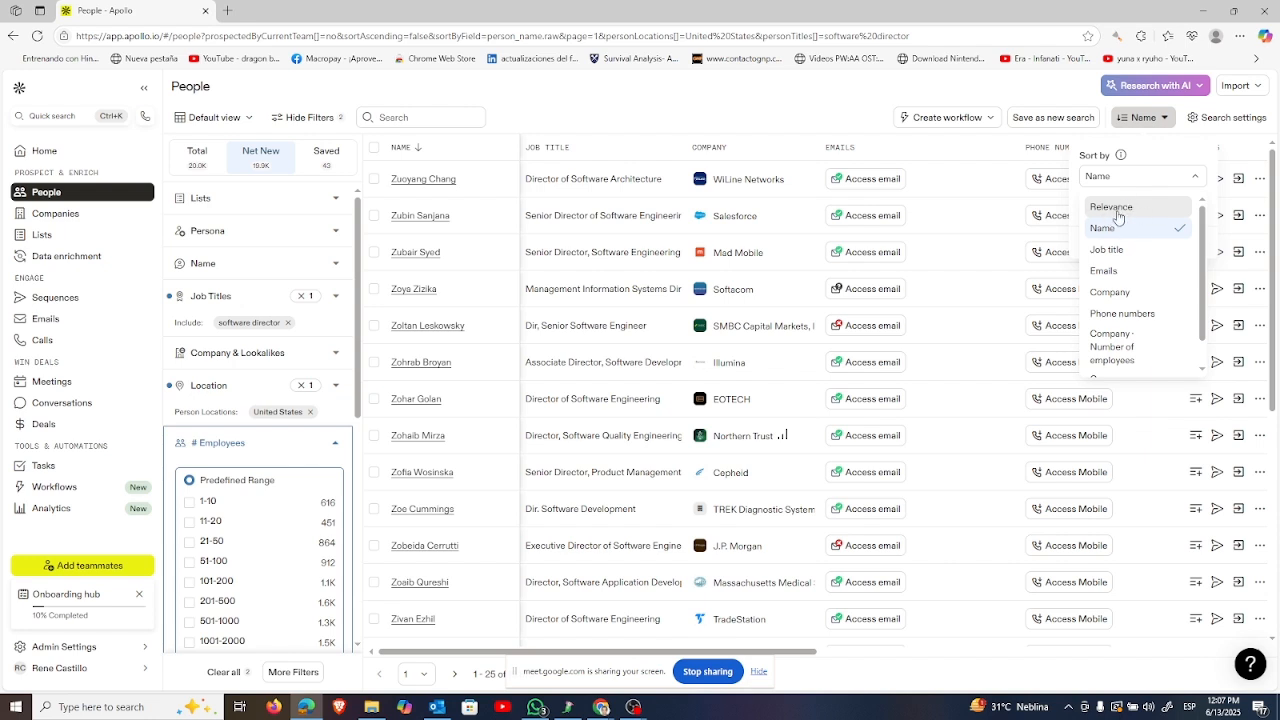
{"action": "left_click", "coordinate": [830, 107]}
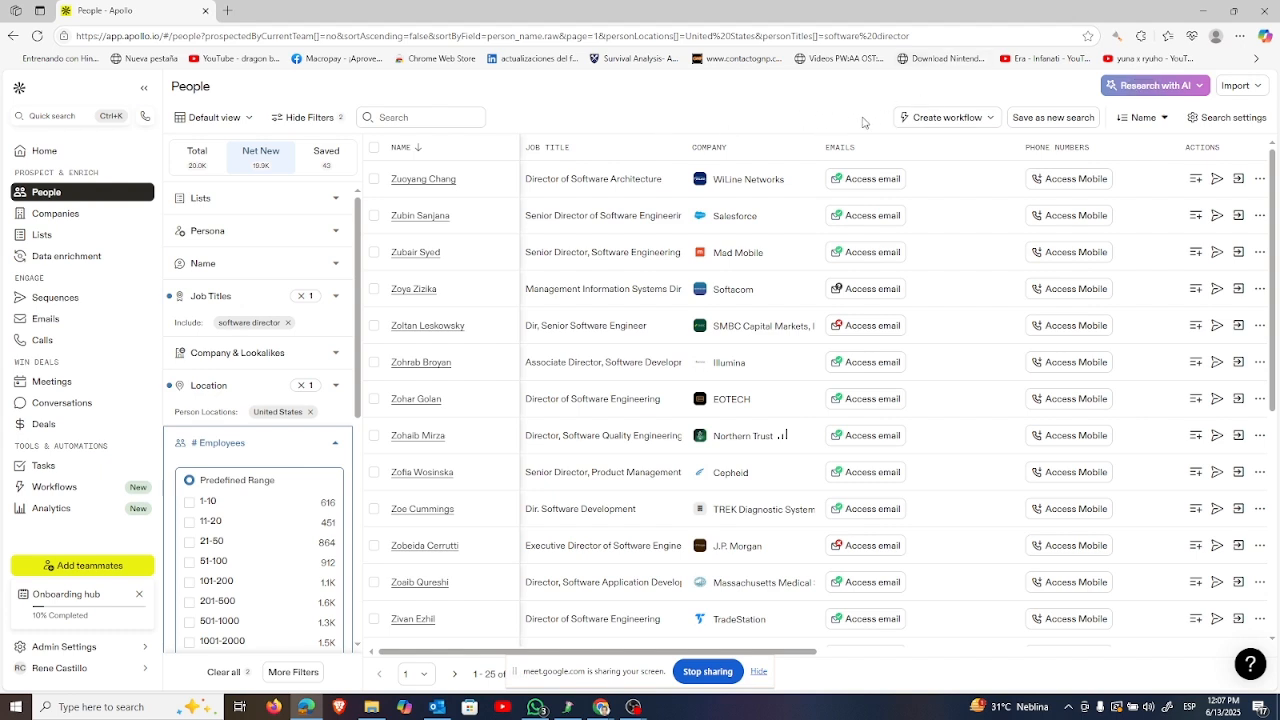
{"action": "scroll", "coordinate": [204, 320], "scroll_direction": "down", "scroll_amount": 2}
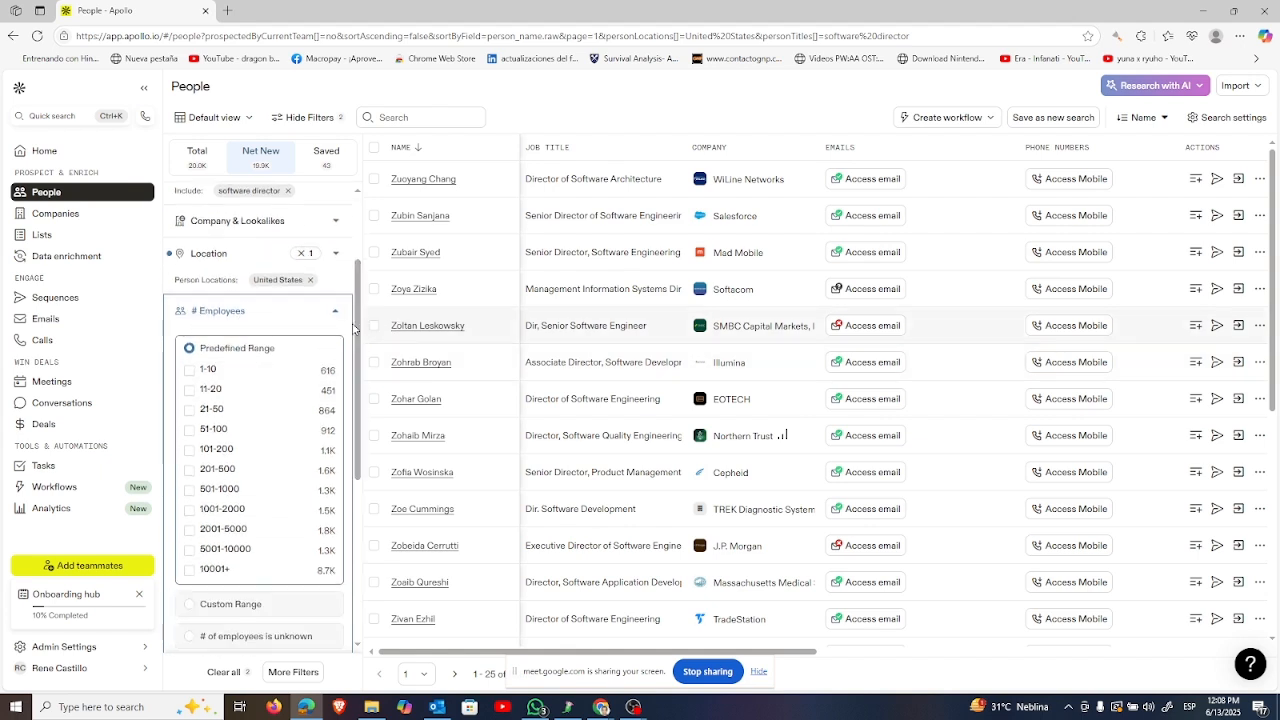
{"action": "left_click_drag", "start_coordinate": [358, 332], "coordinate": [350, 201]}
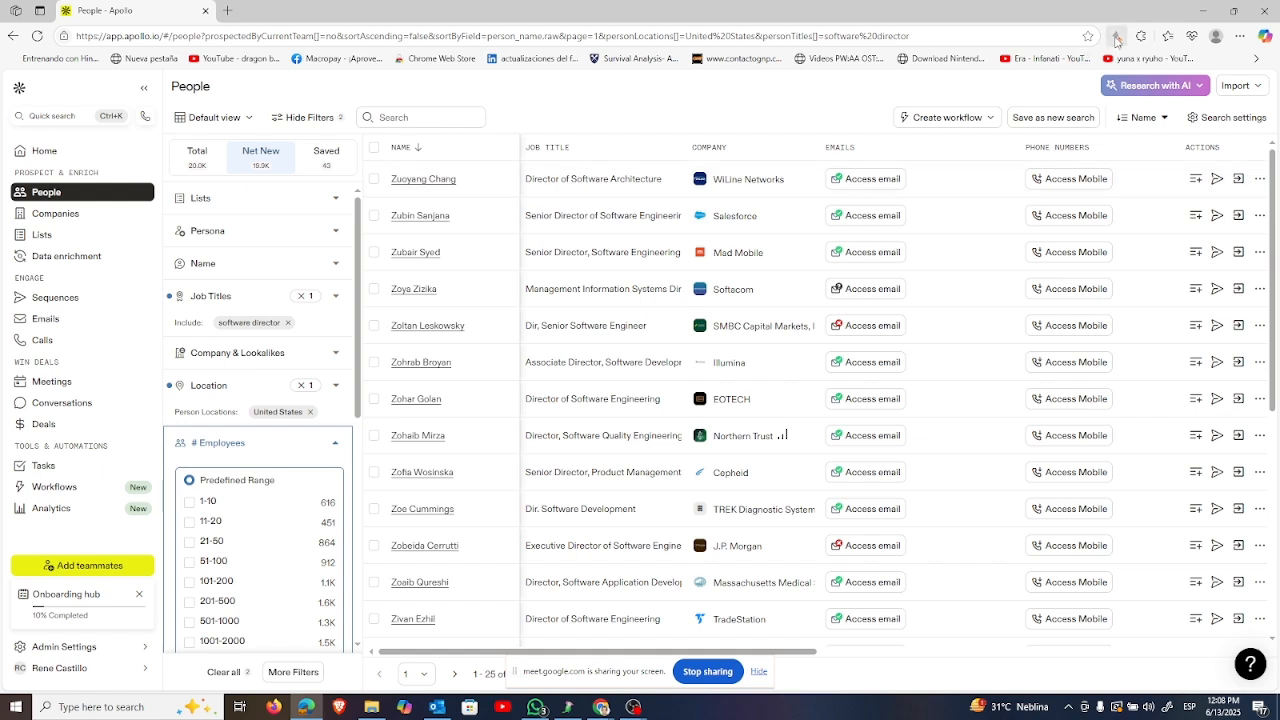
Step: Try to scan 5 pages with the Smart-Permut algorithm in the Apollo Scraper extension, checking the algorithm explanations before starting
{"action": "left_click", "coordinate": [1116, 39]}
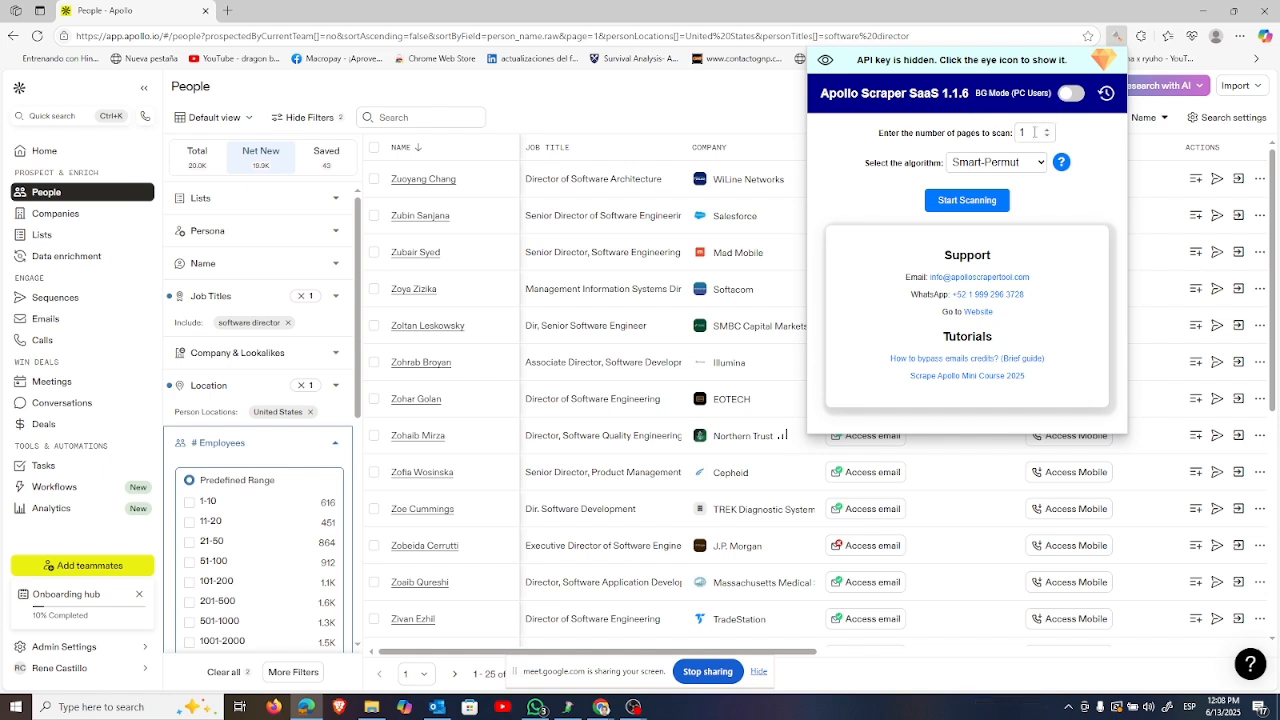
{"action": "double_click", "coordinate": [1036, 131]}
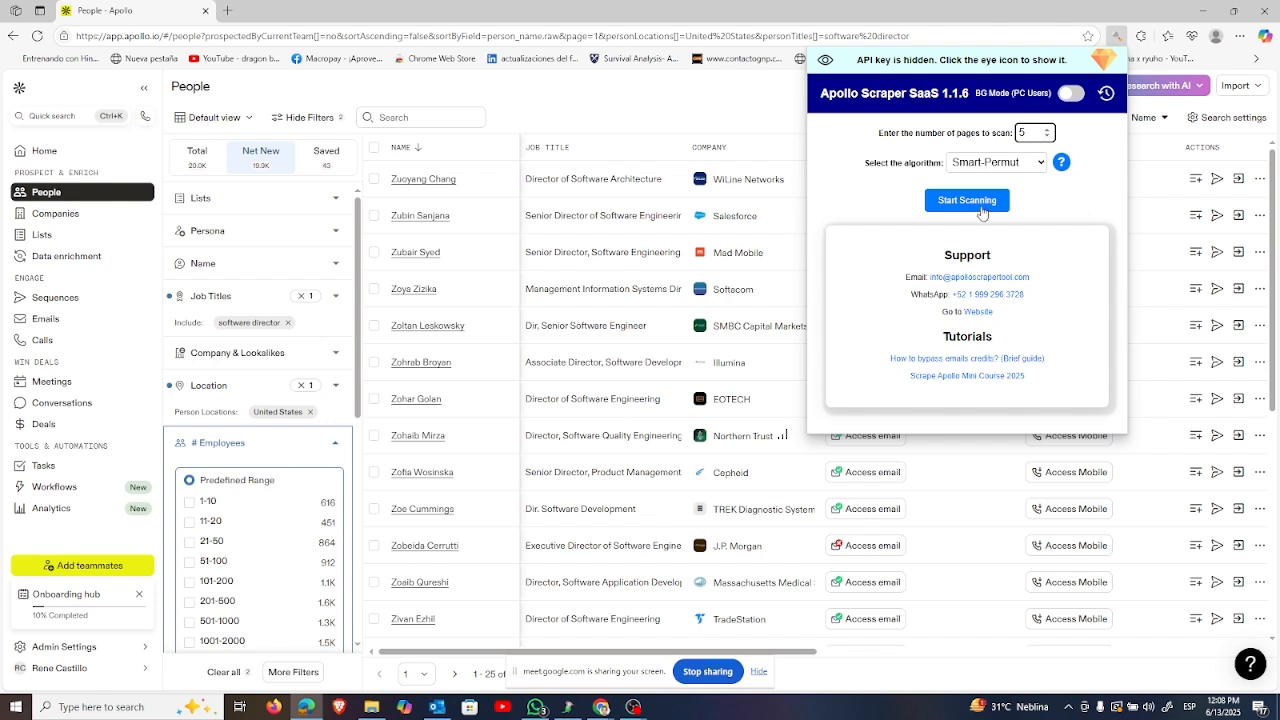
{"action": "mouse_move", "coordinate": [1061, 164]}
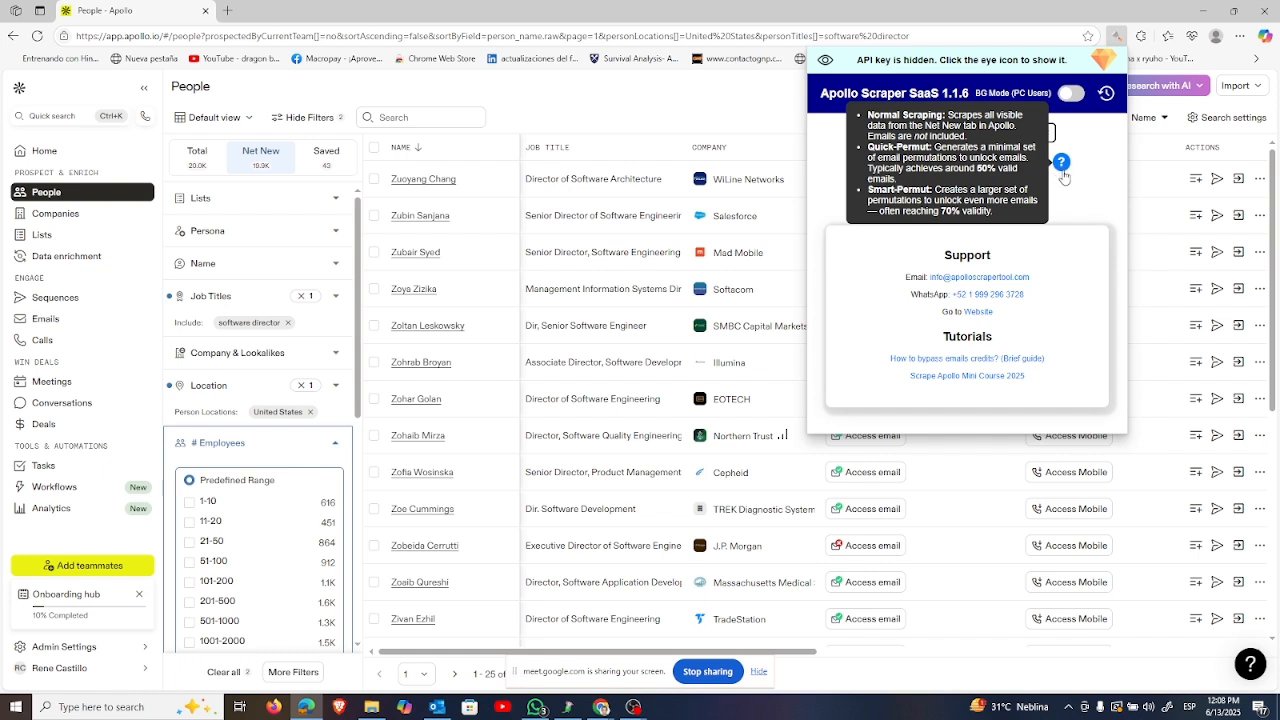
{"action": "left_click", "coordinate": [1073, 192]}
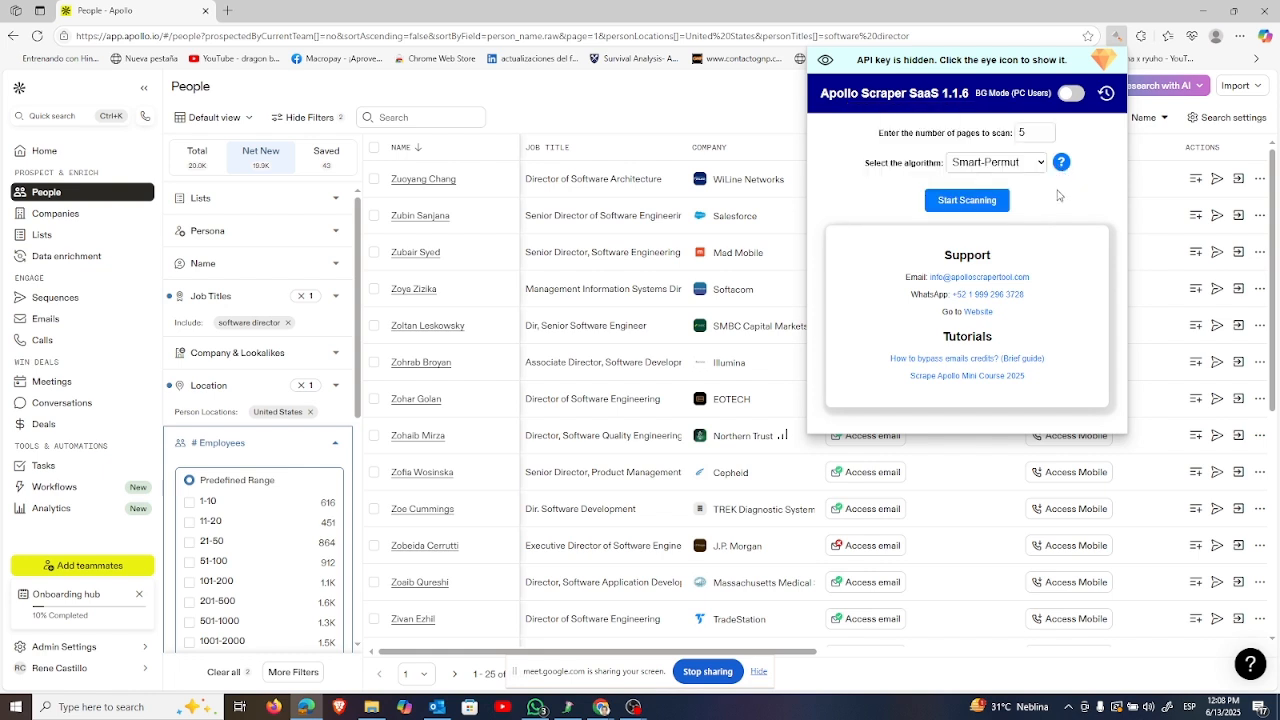
{"action": "left_click", "coordinate": [972, 210]}
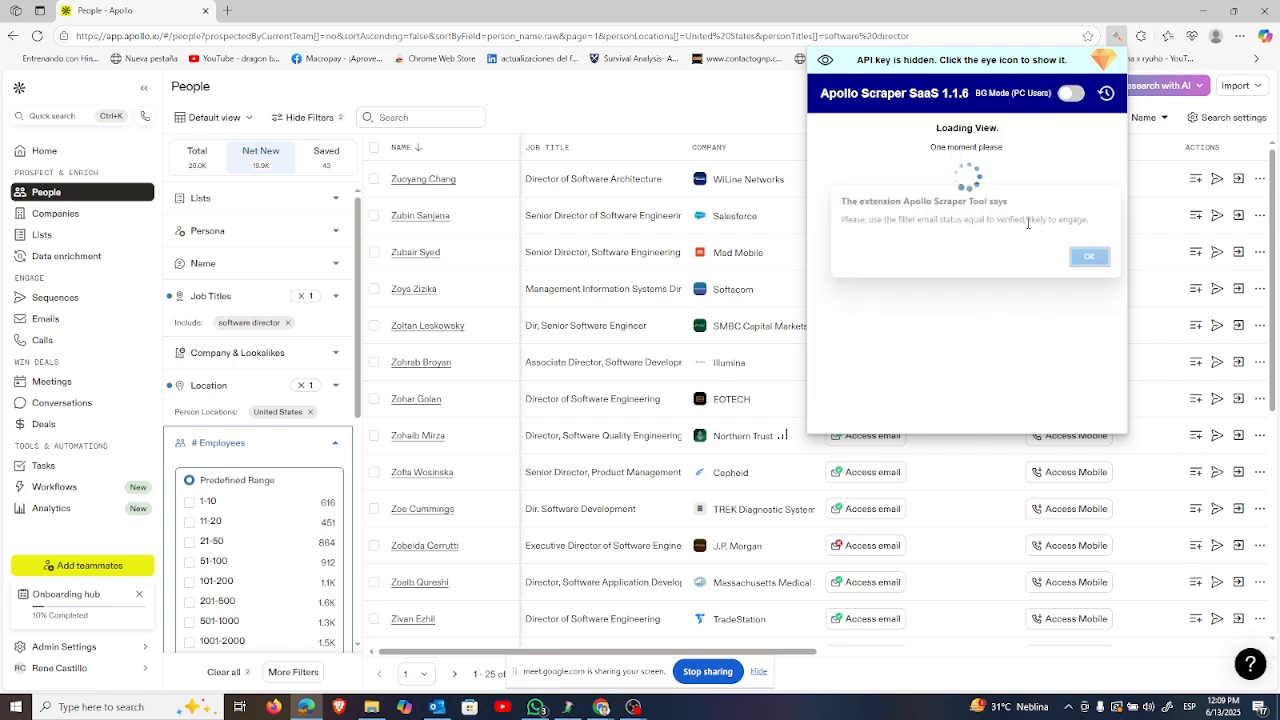
{"action": "left_click", "coordinate": [1092, 259]}
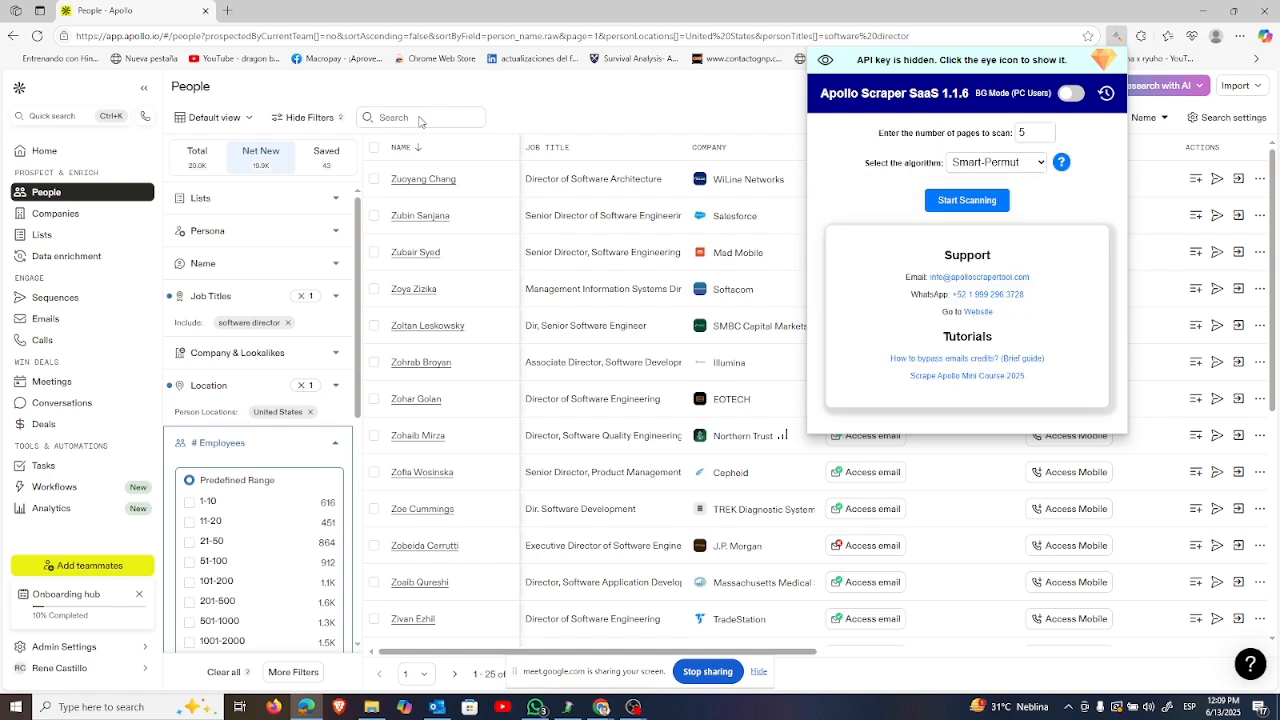
Step: Filter the people search by email status, including only Verified emails
{"action": "left_click_drag", "start_coordinate": [358, 215], "coordinate": [352, 425]}
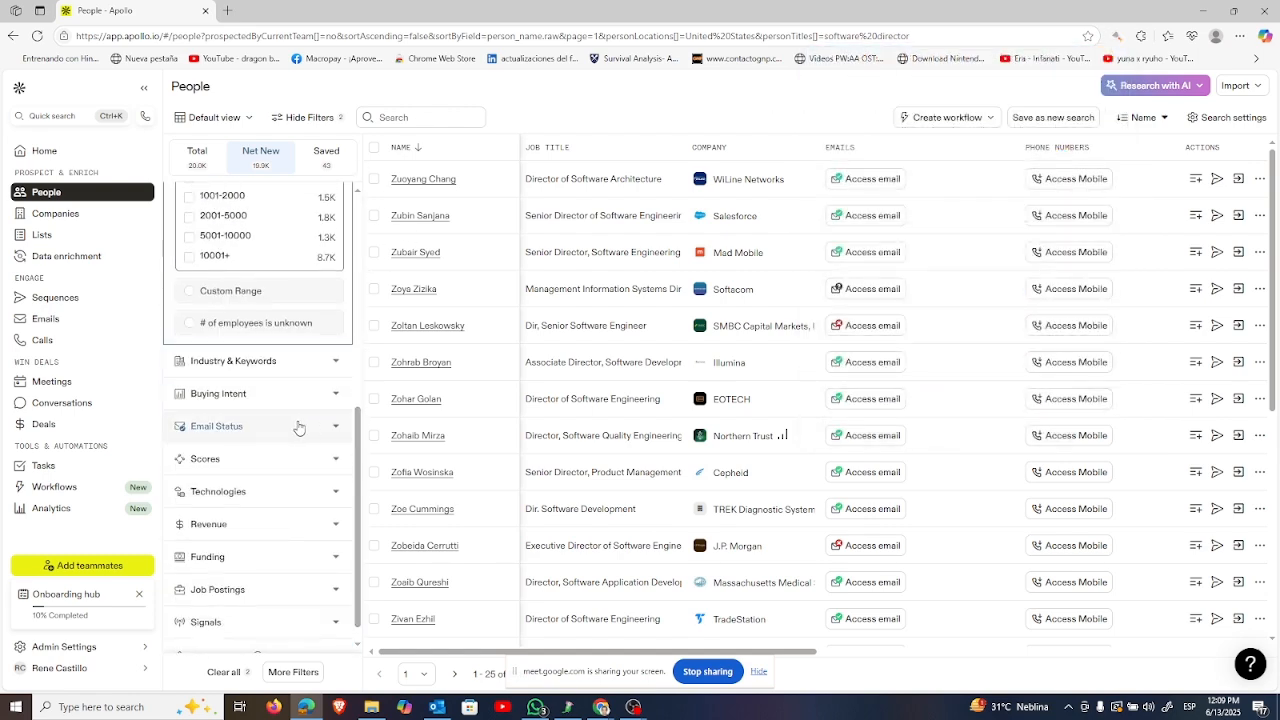
{"action": "left_click", "coordinate": [208, 444]}
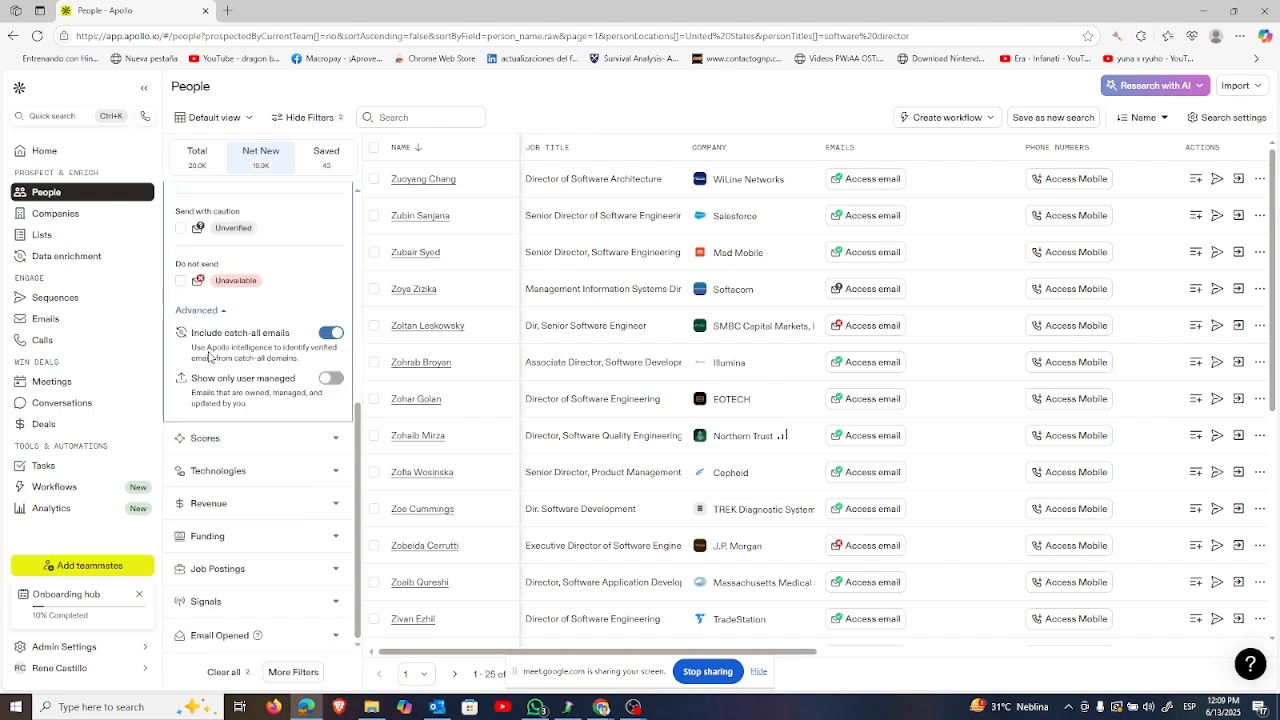
{"action": "scroll", "coordinate": [209, 354], "scroll_direction": "up", "scroll_amount": 2}
{"action": "left_click", "coordinate": [182, 376]}
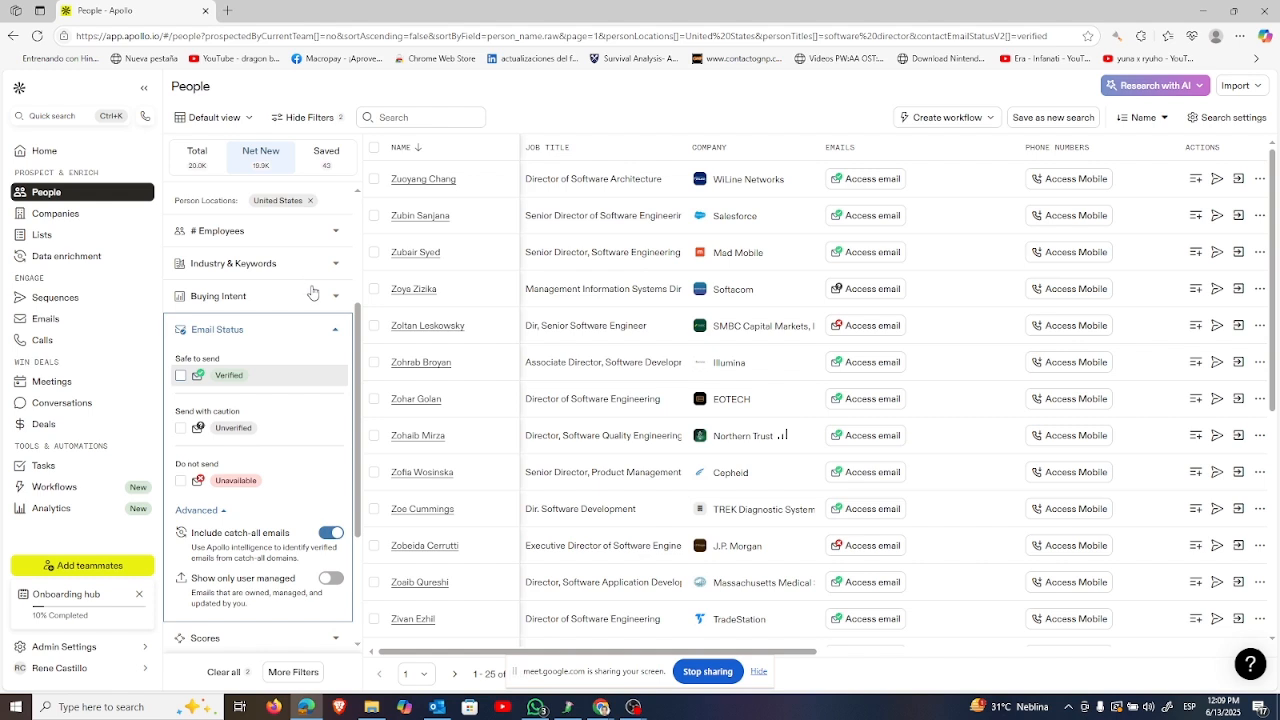
{"action": "left_click", "coordinate": [256, 375]}
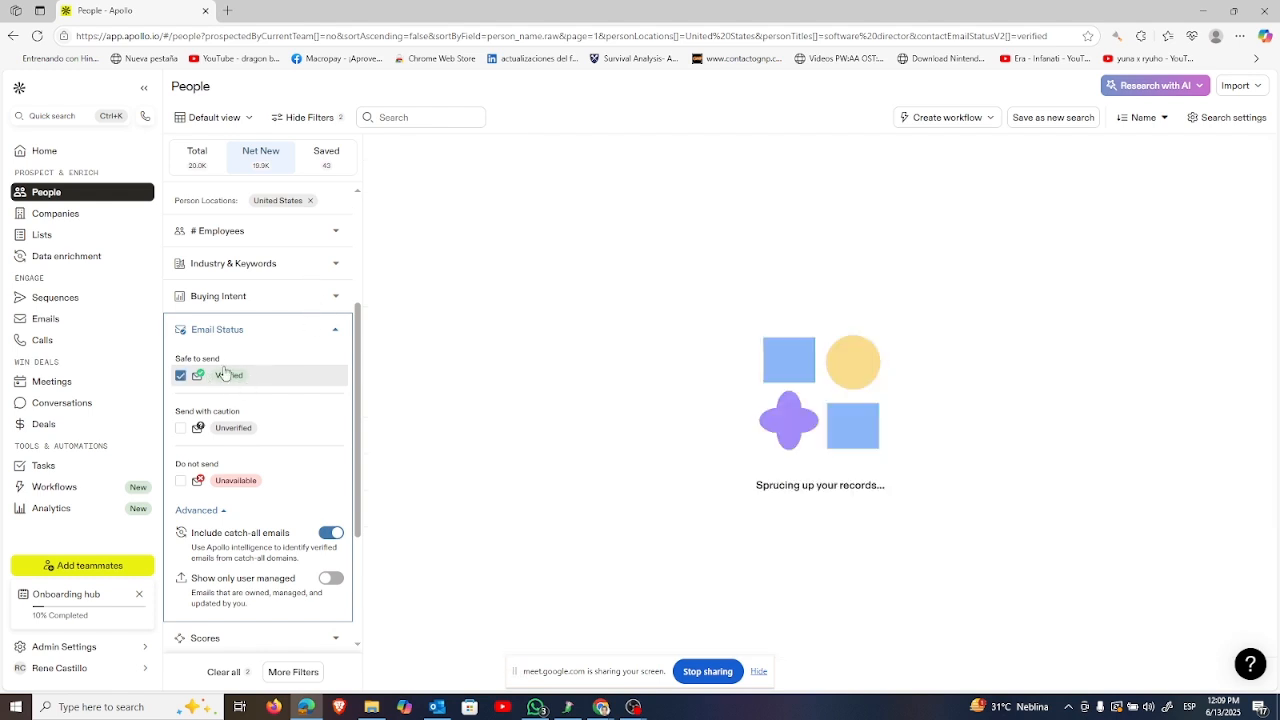
{"action": "left_click_drag", "start_coordinate": [360, 341], "coordinate": [366, 232]}
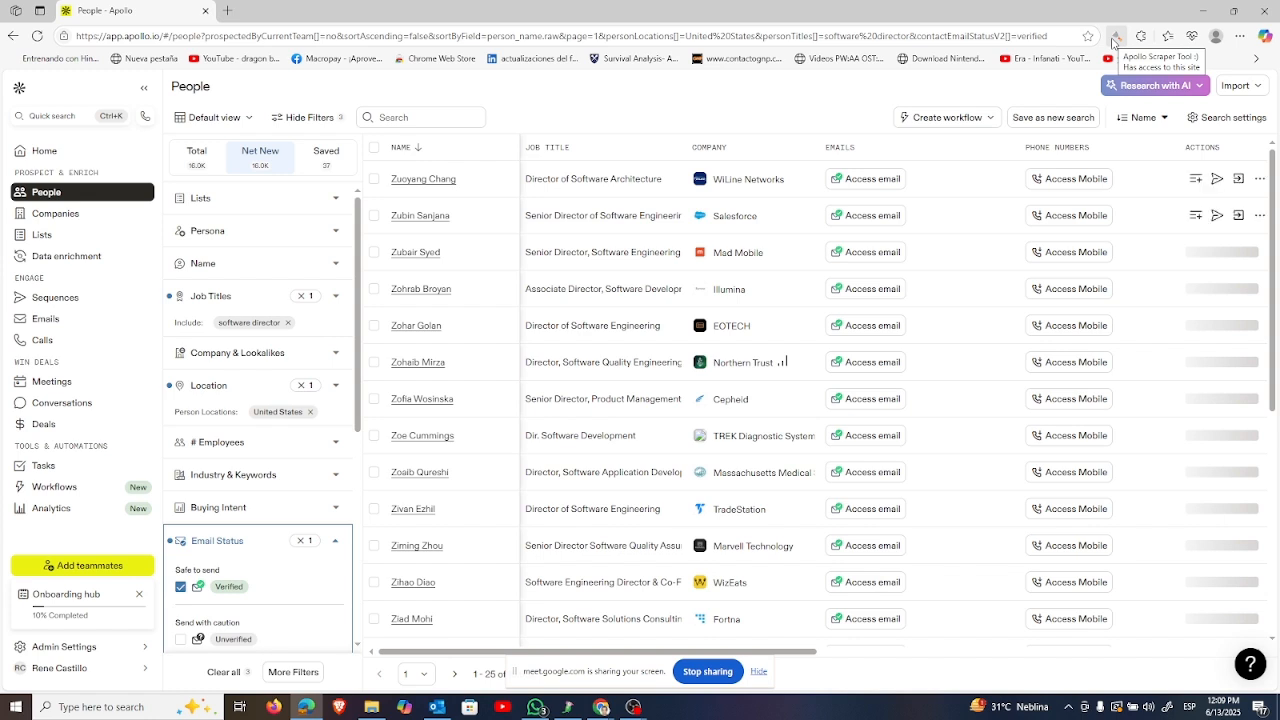
Step: Run an Apollo Scraper scan of 5 pages of the filtered search with the Smart-Permut algorithm
{"action": "left_click", "coordinate": [1114, 40]}
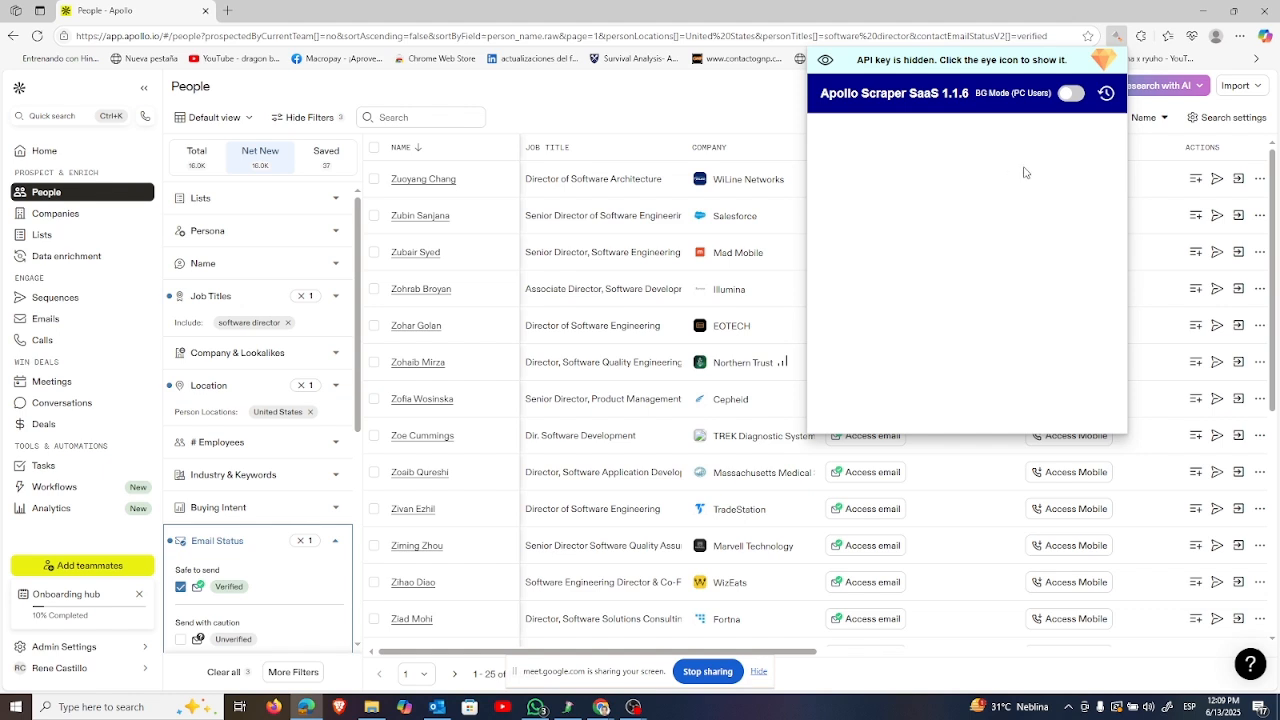
{"action": "double_click", "coordinate": [1027, 131]}
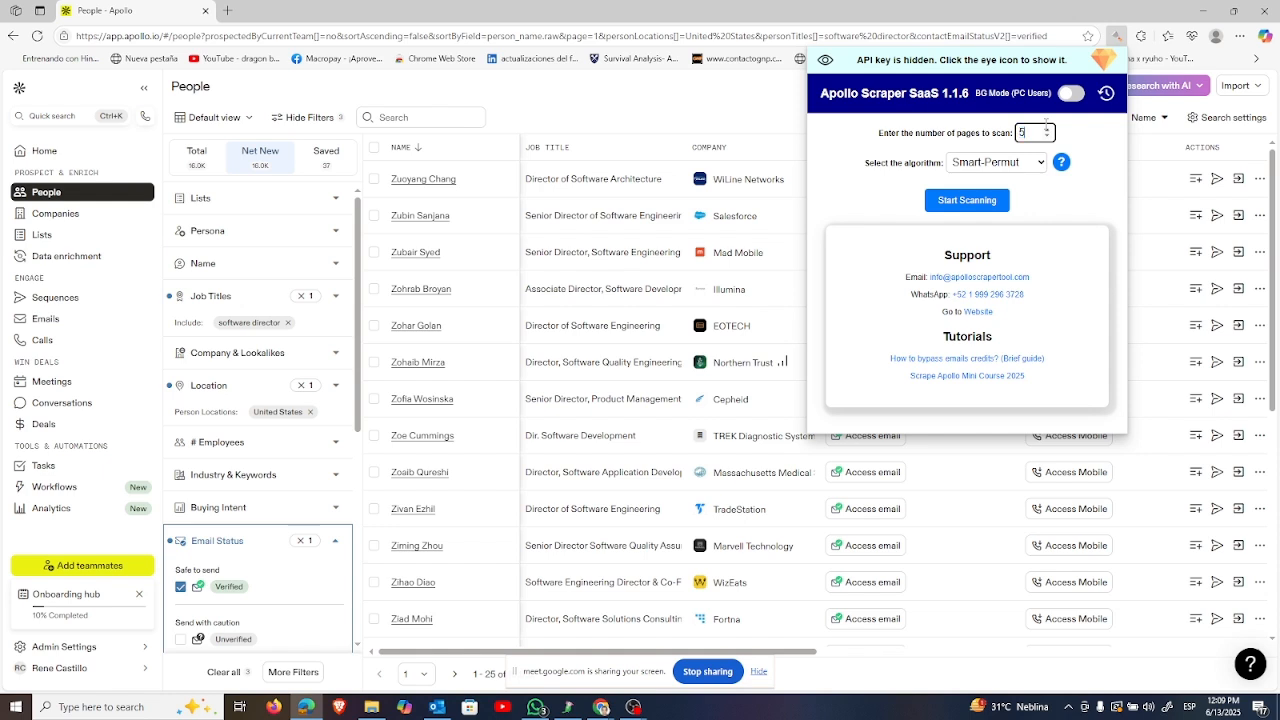
{"action": "left_click", "coordinate": [978, 204]}
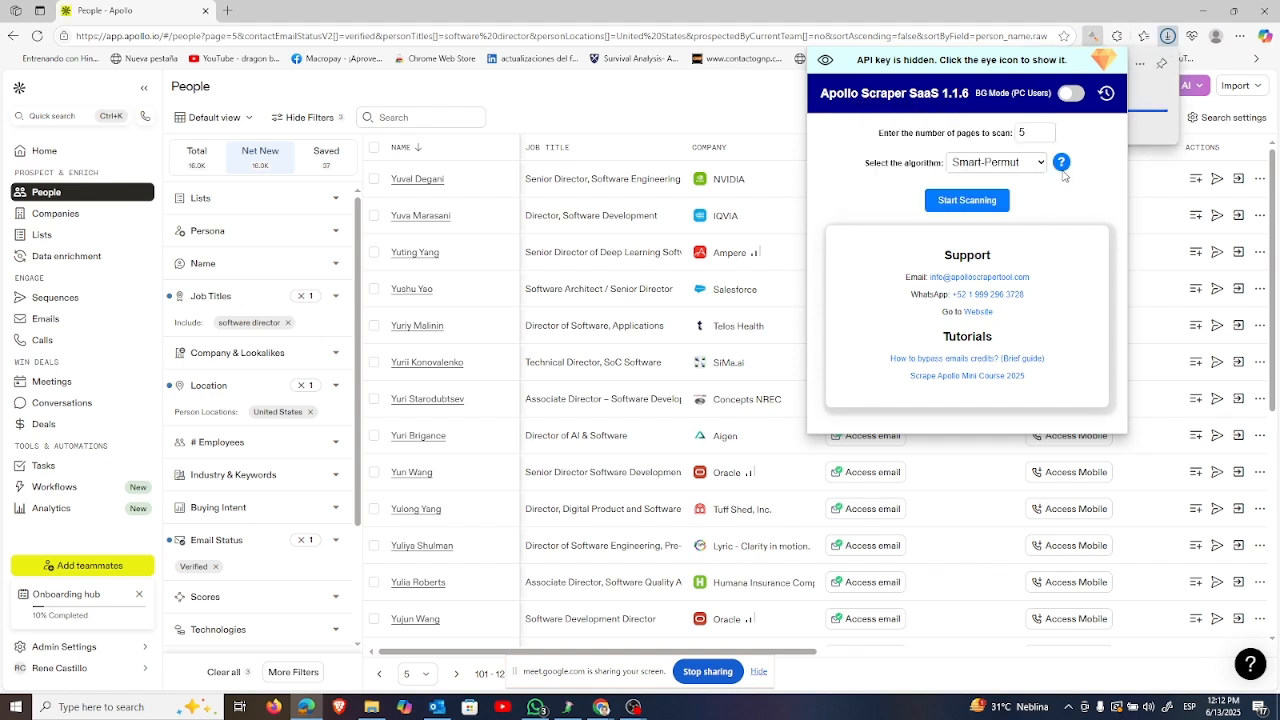
{"action": "mouse_move", "coordinate": [1063, 168]}
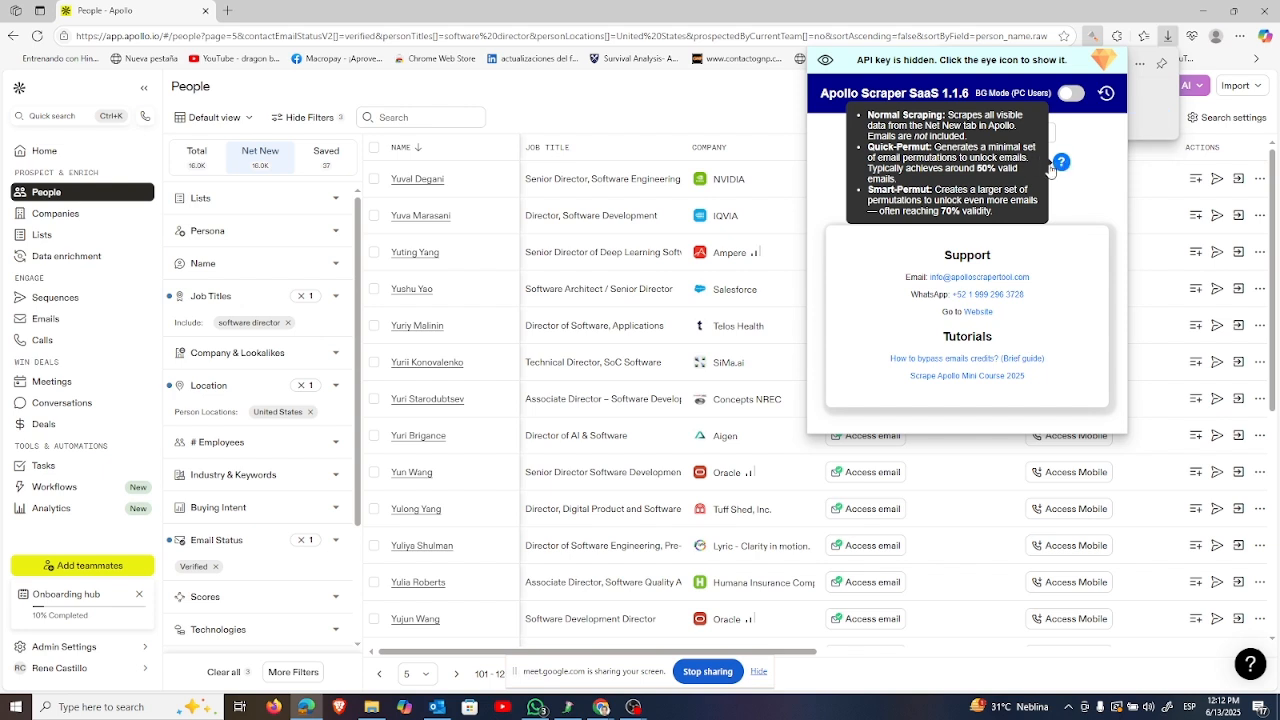
Step: Open the downloaded permutations (62) file from the Downloads folder in Excel
{"action": "left_click", "coordinate": [371, 707]}
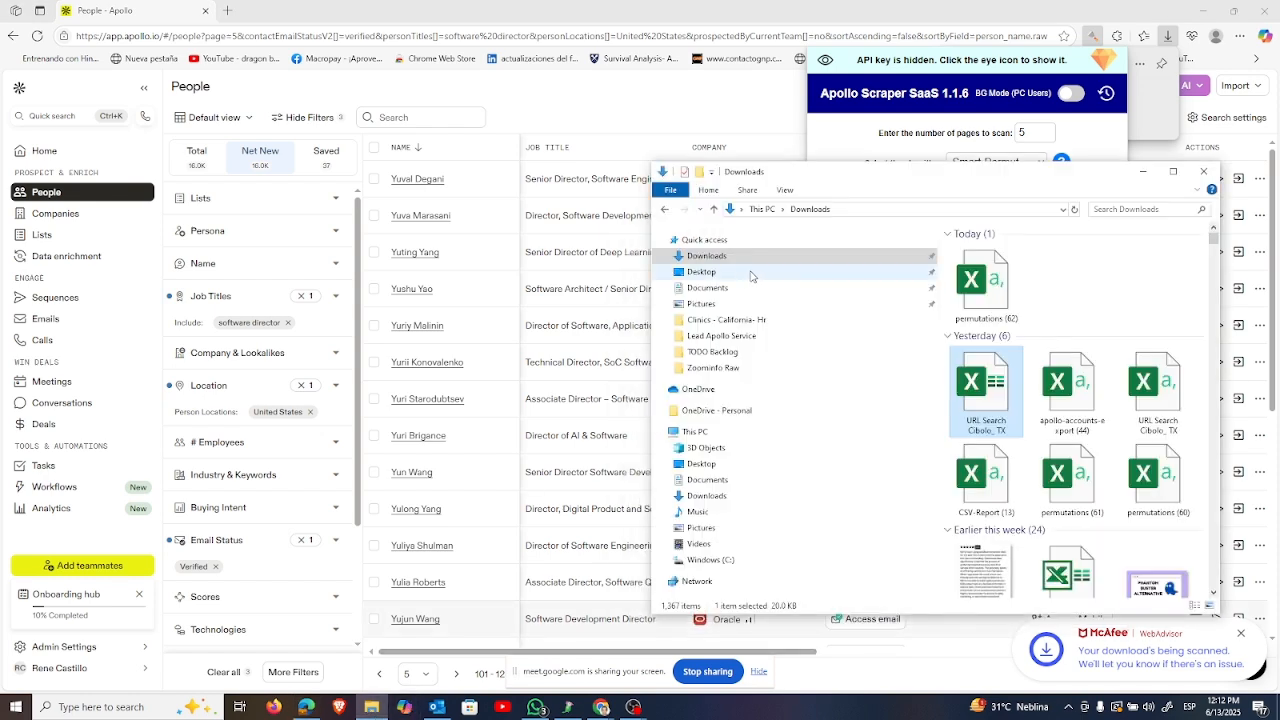
{"action": "left_click", "coordinate": [728, 277]}
{"action": "key", "text": "alt+Left"}
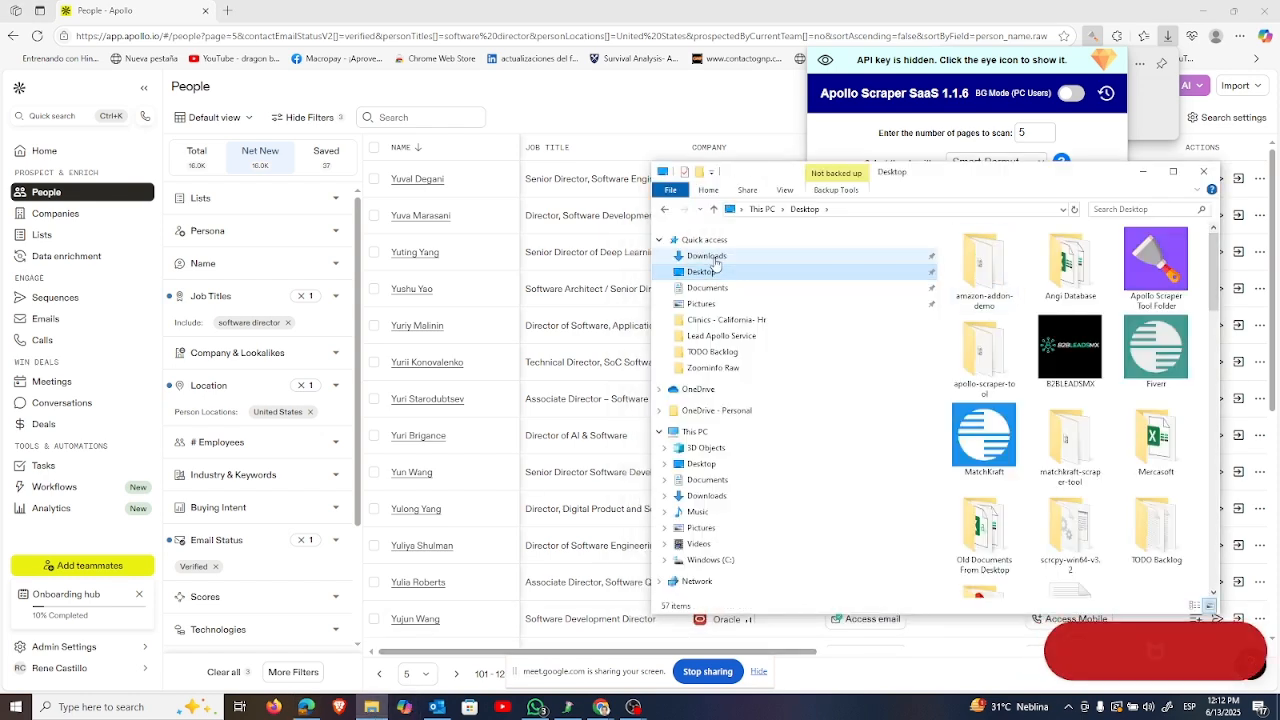
{"action": "left_click", "coordinate": [980, 292]}
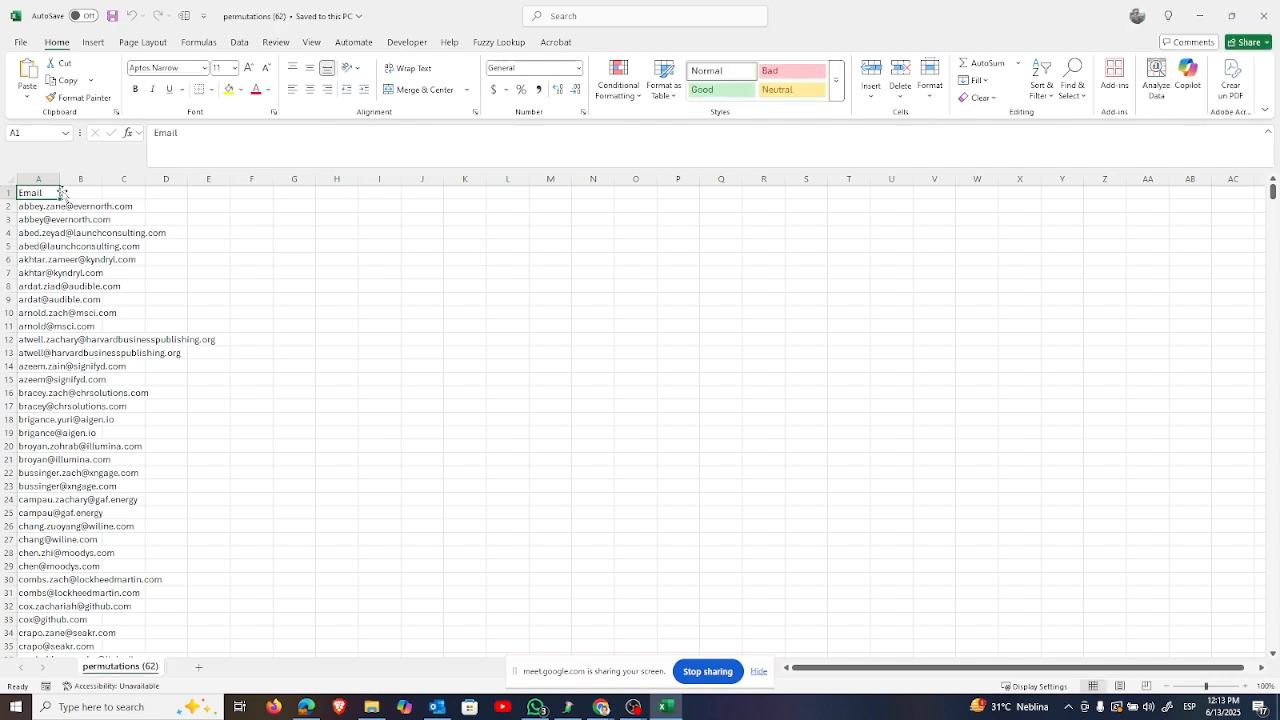
Step: Widen the Email column in the permutations sheet and look through the generated email addresses
{"action": "left_click_drag", "start_coordinate": [67, 179], "coordinate": [209, 183]}
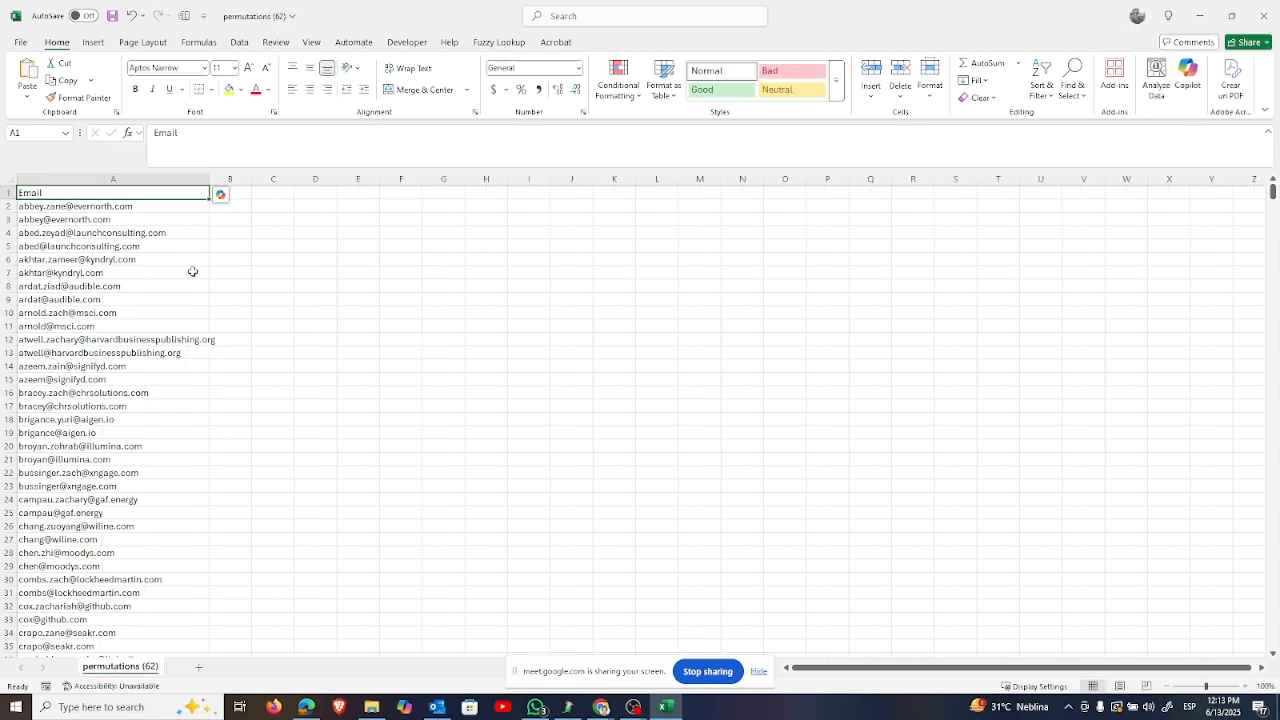
{"action": "scroll", "coordinate": [172, 365], "scroll_direction": "down", "scroll_amount": 18}
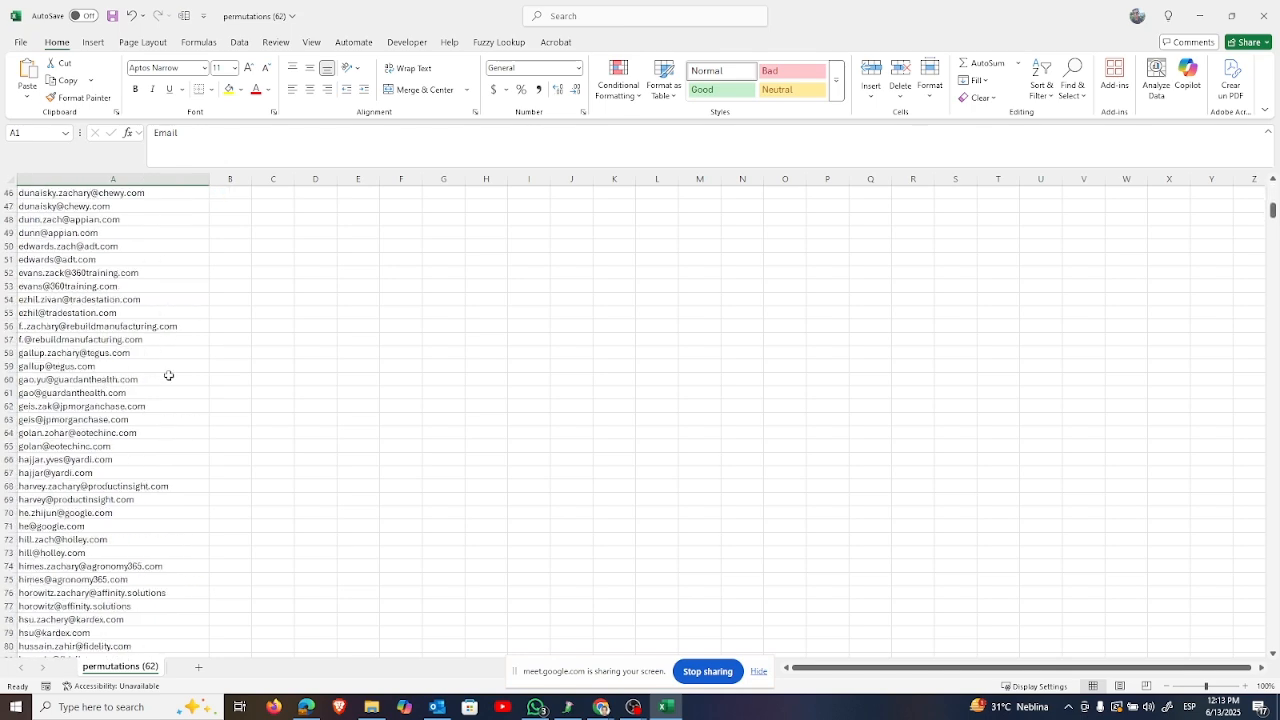
{"action": "scroll", "coordinate": [168, 376], "scroll_direction": "down", "scroll_amount": 20}
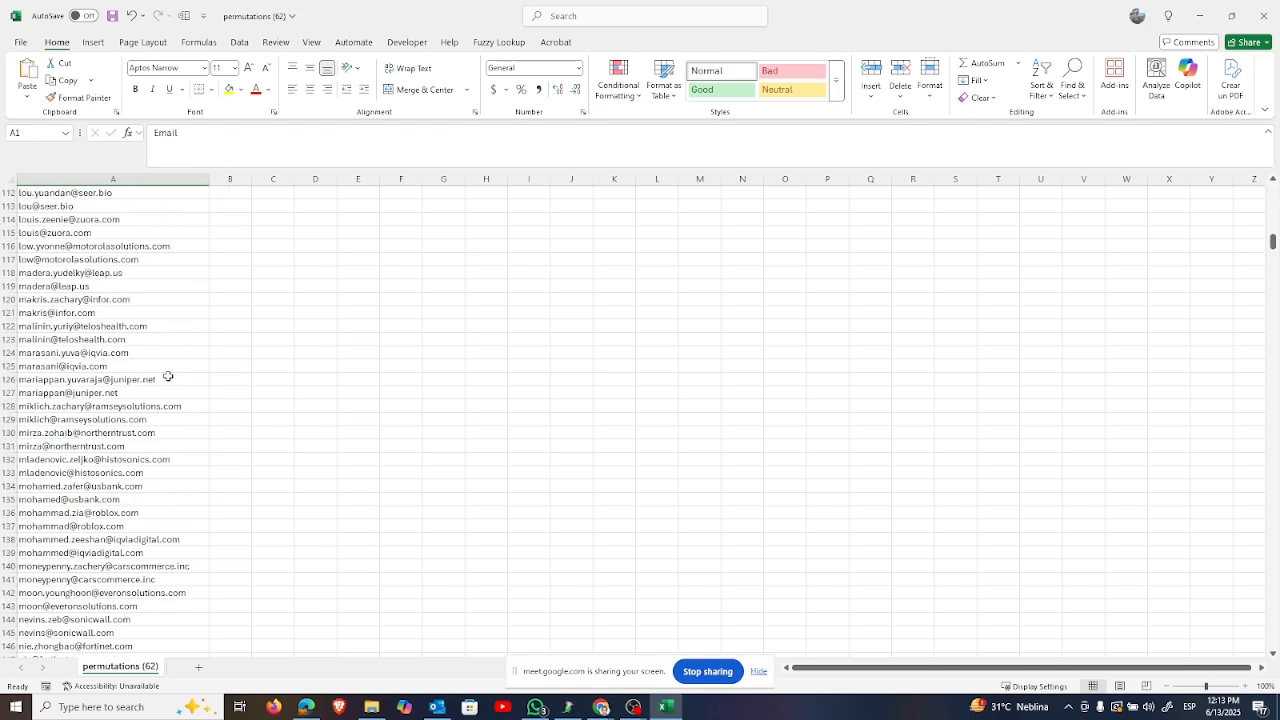
{"action": "scroll", "coordinate": [168, 376], "scroll_direction": "down", "scroll_amount": 20}
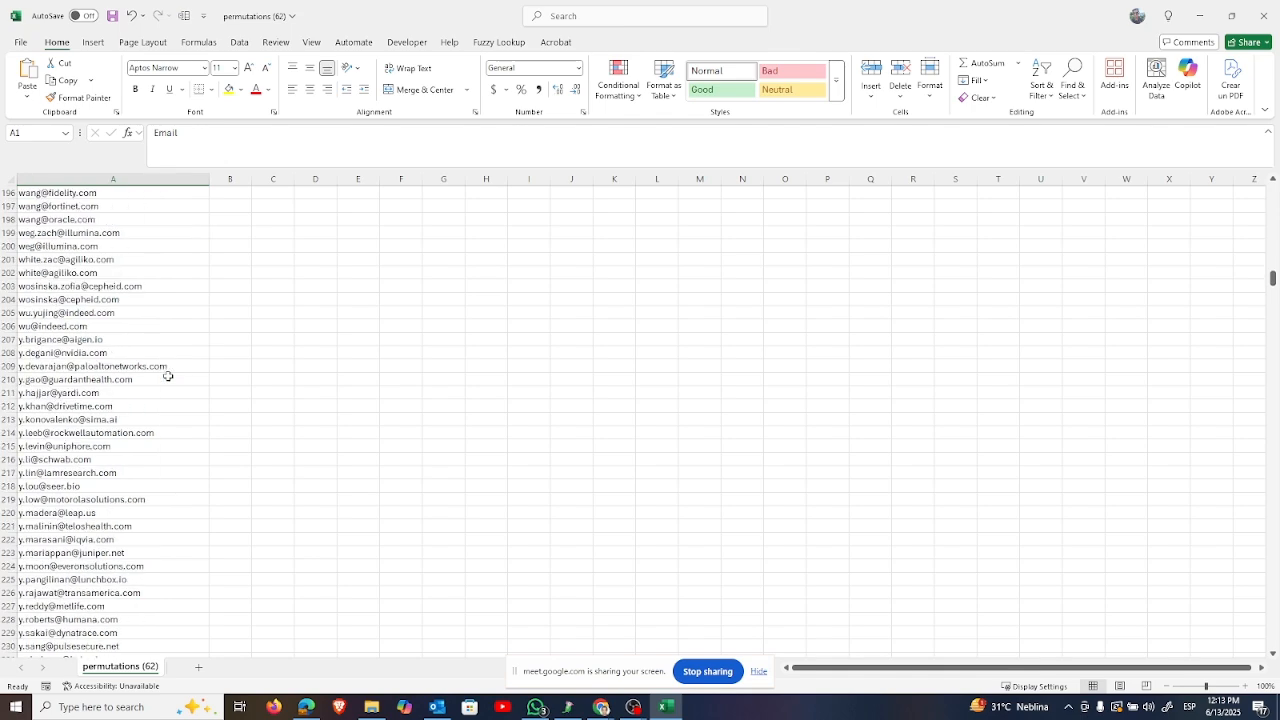
{"action": "scroll", "coordinate": [168, 376], "scroll_direction": "down", "scroll_amount": 18}
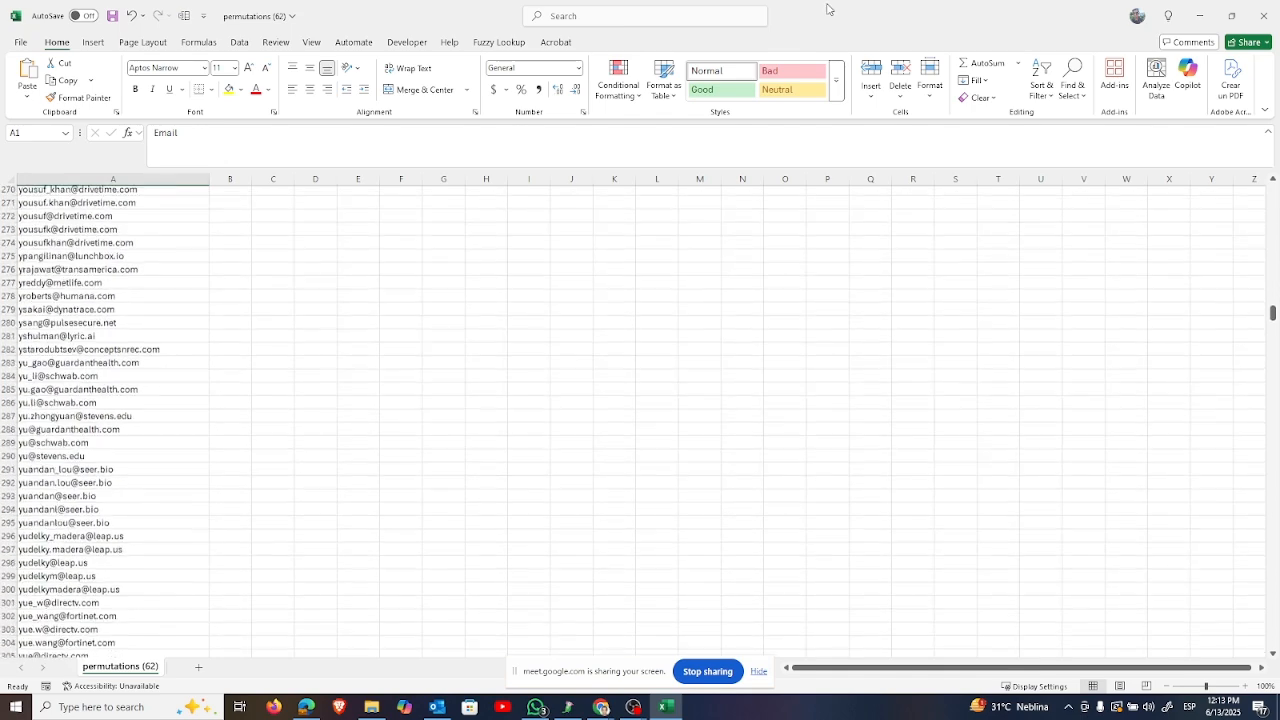
Step: Close the permutations workbook without saving its changes and return to the Apollo people search in the browser
{"action": "left_click", "coordinate": [1265, 17]}
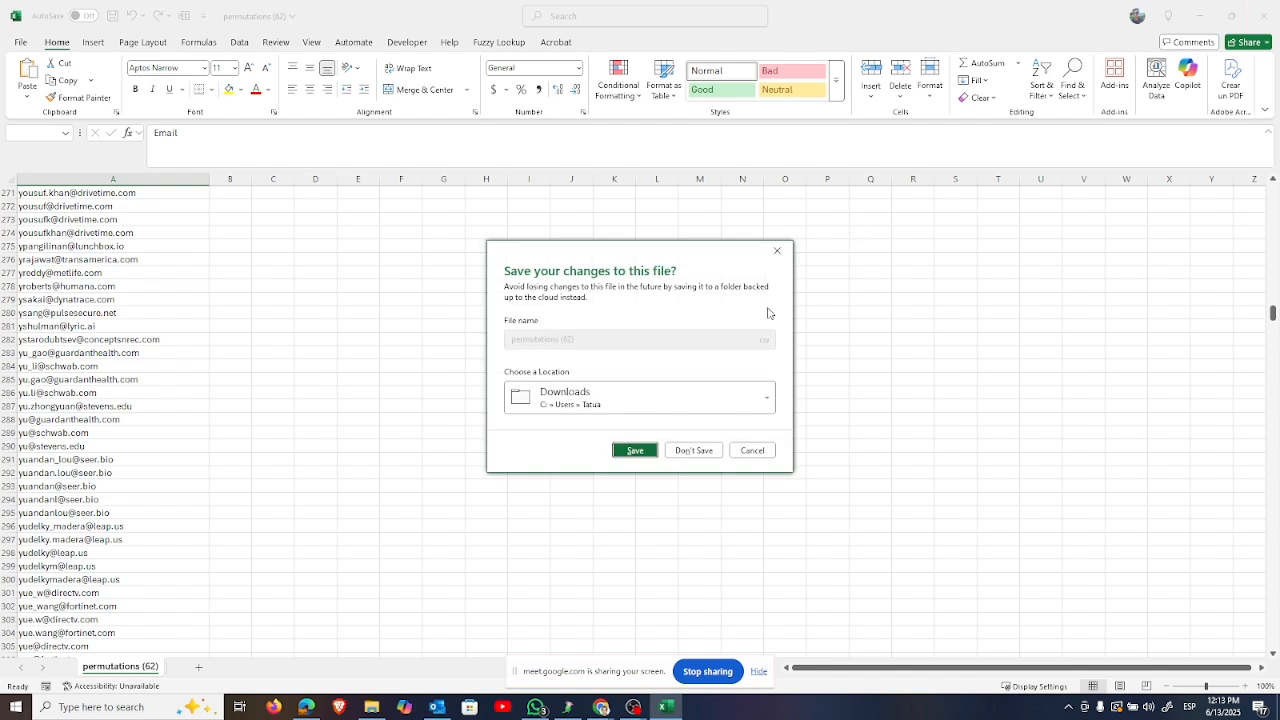
{"action": "left_click", "coordinate": [702, 455]}
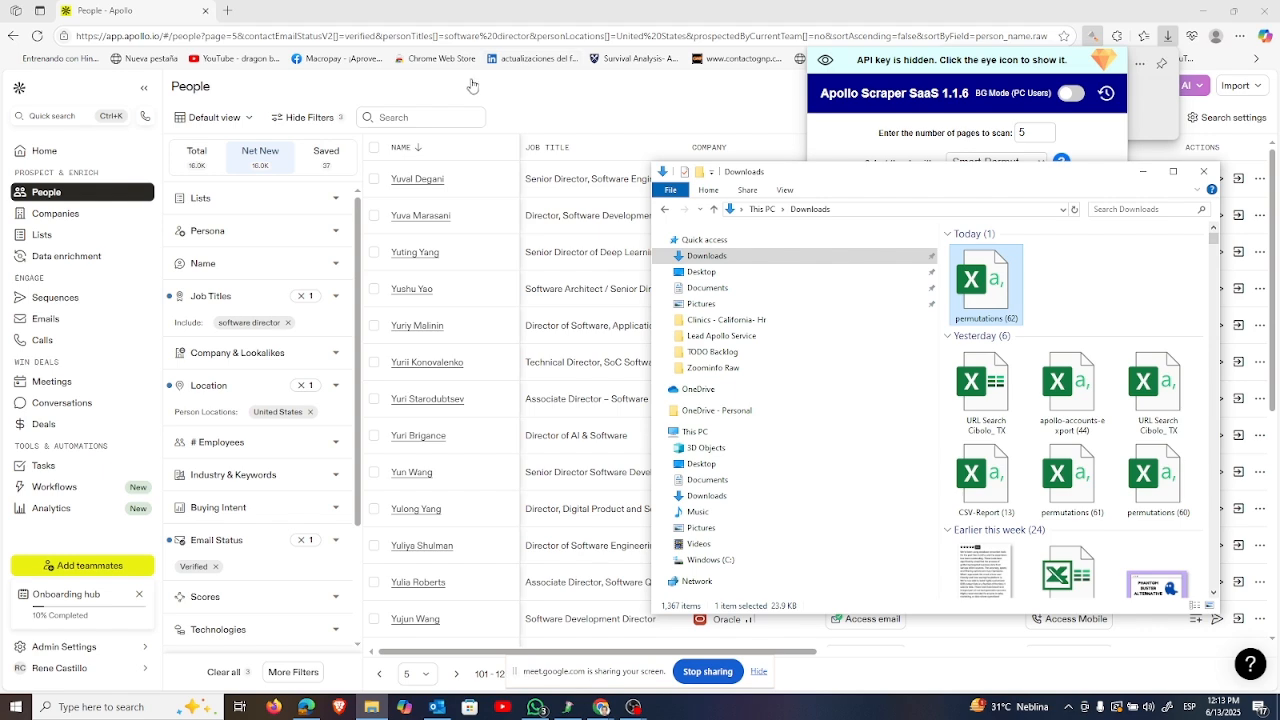
{"action": "left_click", "coordinate": [470, 22]}
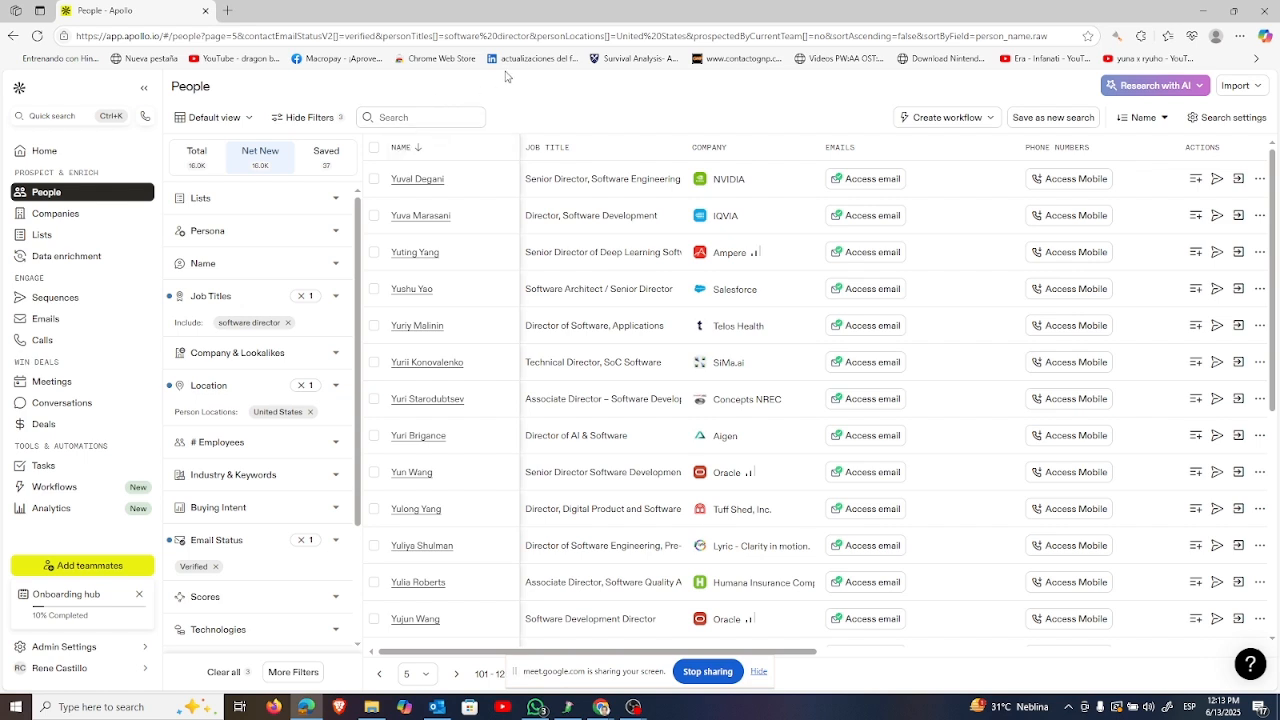
Step: Copy the filtered people search URL into a blank Notepad note and minimize the note to return to the browser
{"action": "left_click", "coordinate": [440, 36]}
{"action": "key", "text": "ctrl+c"}
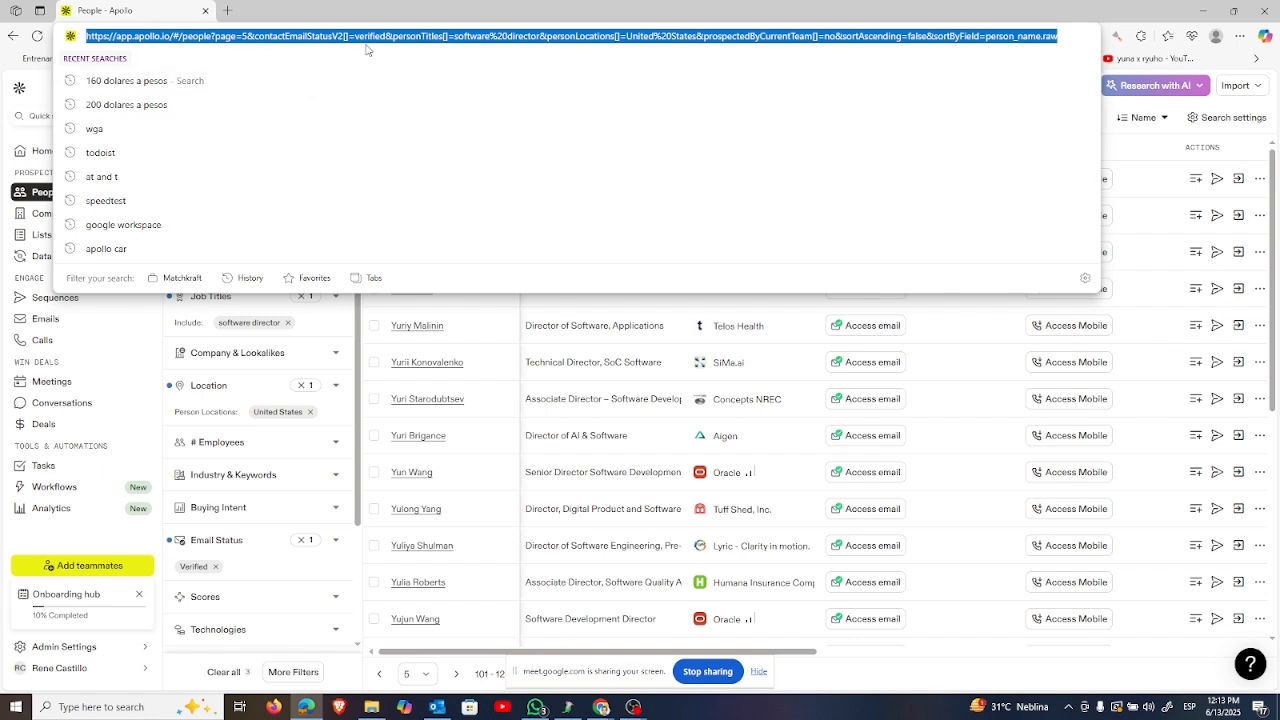
{"action": "left_click", "coordinate": [123, 714]}
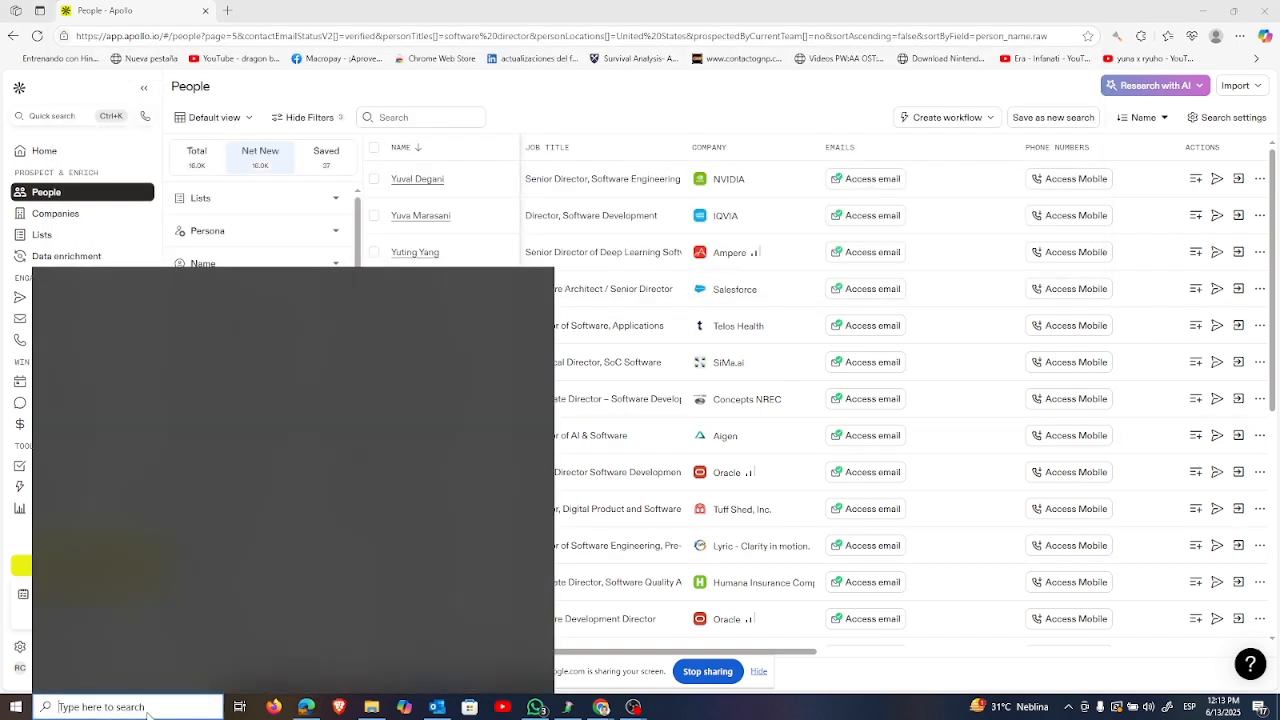
{"action": "type", "text": "blo"}
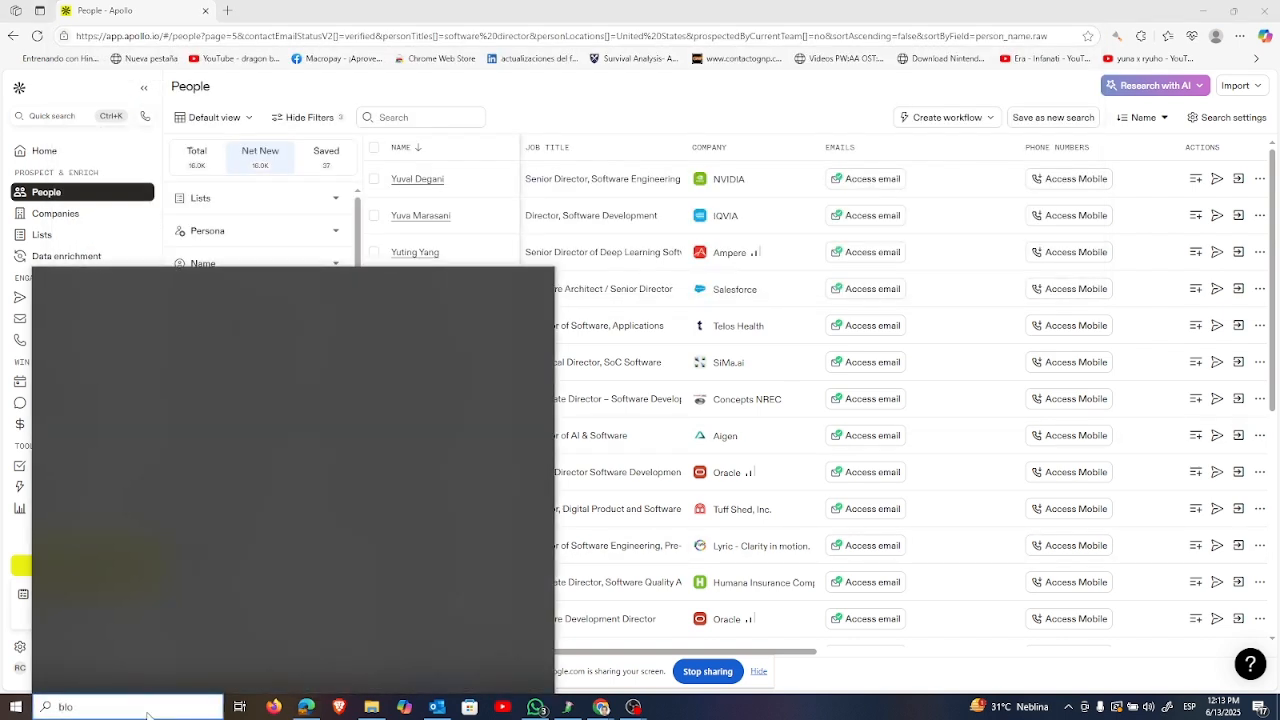
{"action": "key", "text": "Return"}
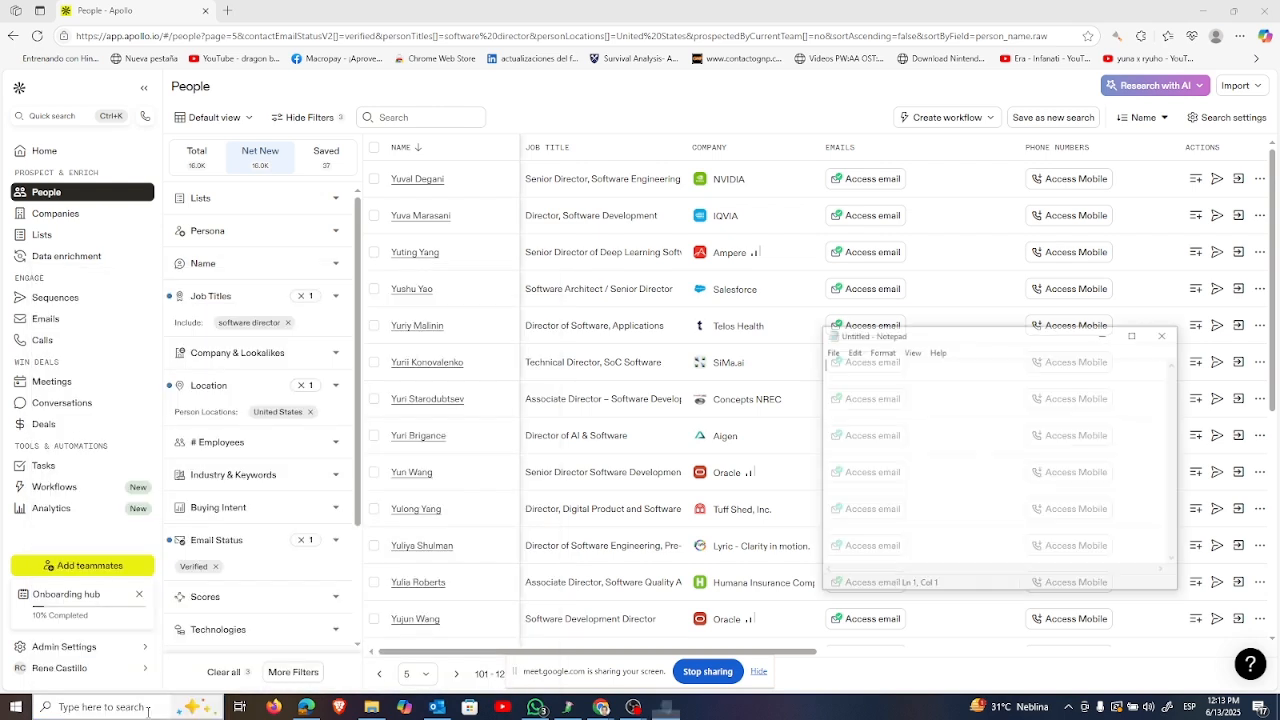
{"action": "key", "text": "ctrl+v"}
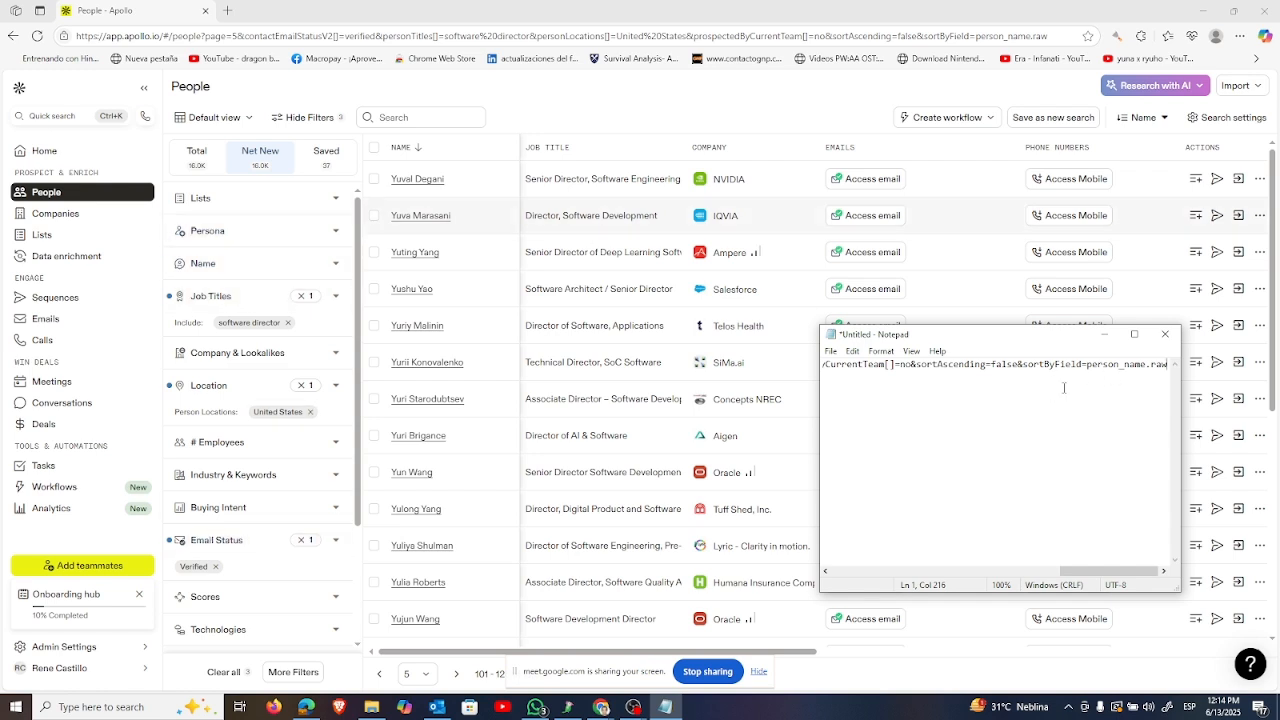
{"action": "left_click_drag", "start_coordinate": [1110, 577], "coordinate": [866, 578]}
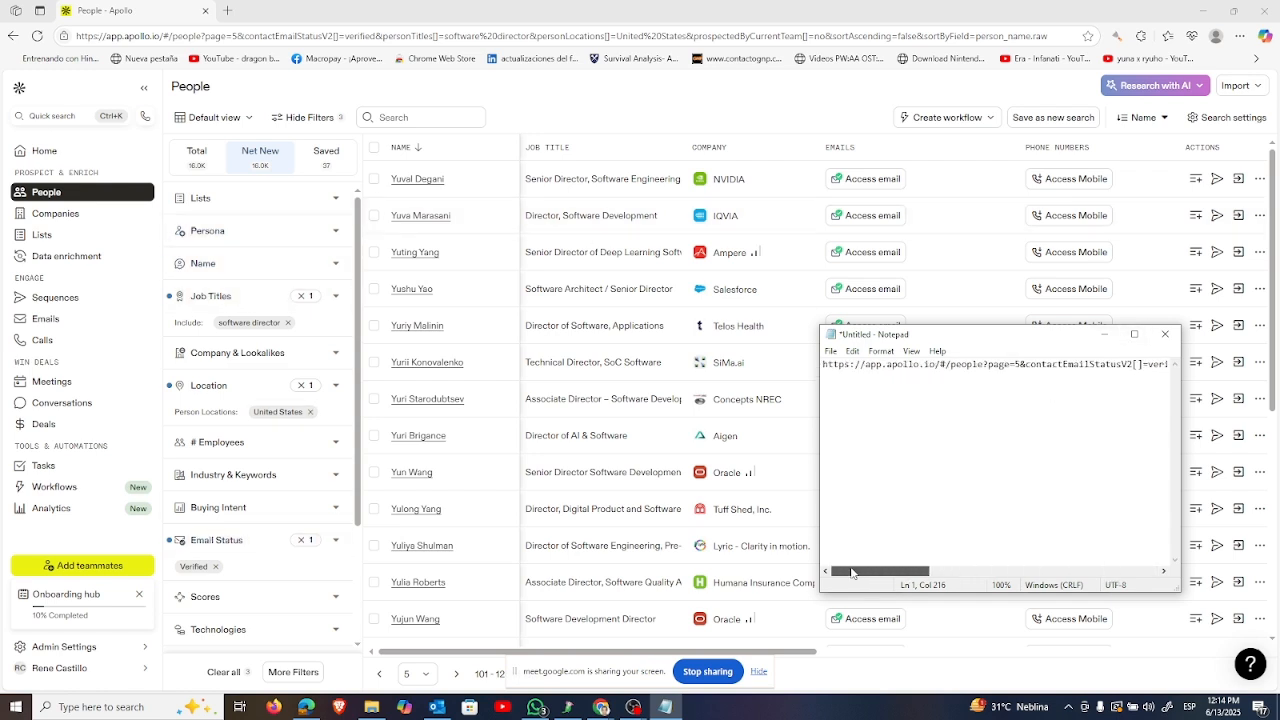
{"action": "left_click", "coordinate": [1104, 334]}
{"action": "left_click", "coordinate": [690, 96]}
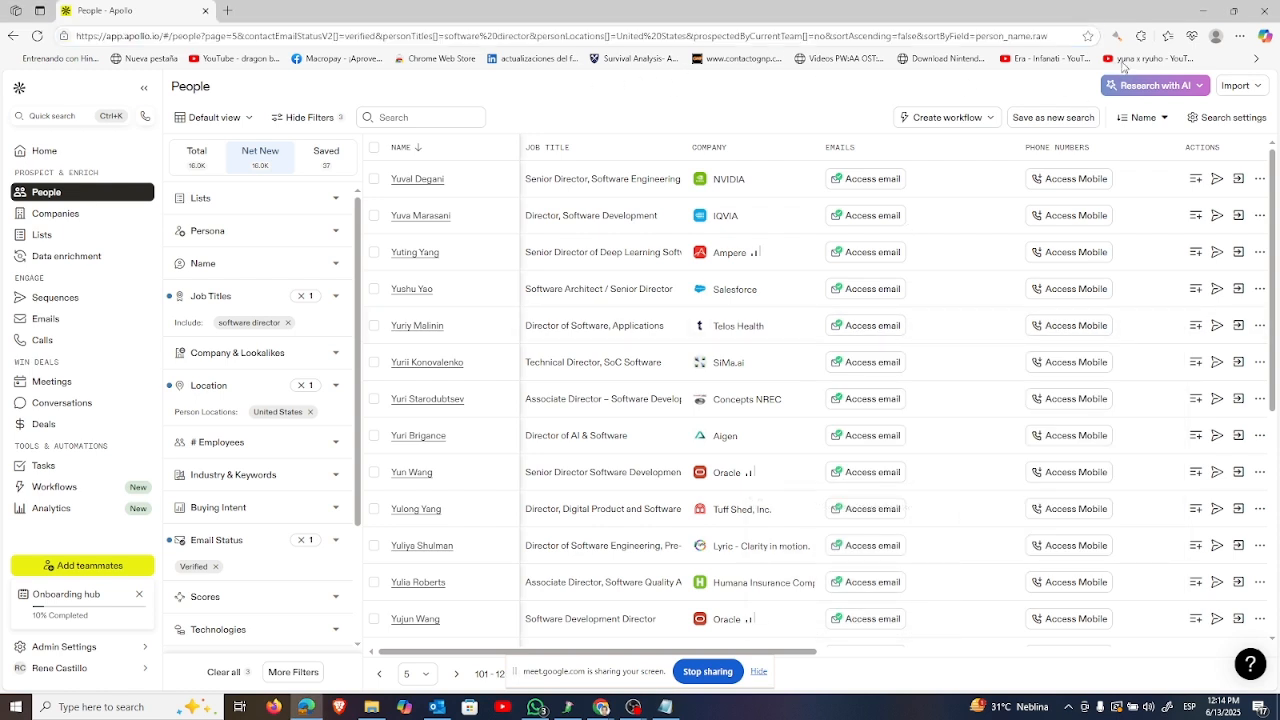
Step: Start a CSV contacts import in Apollo and upload the permutations (62) file from the Downloads folder
{"action": "left_click", "coordinate": [1250, 96]}
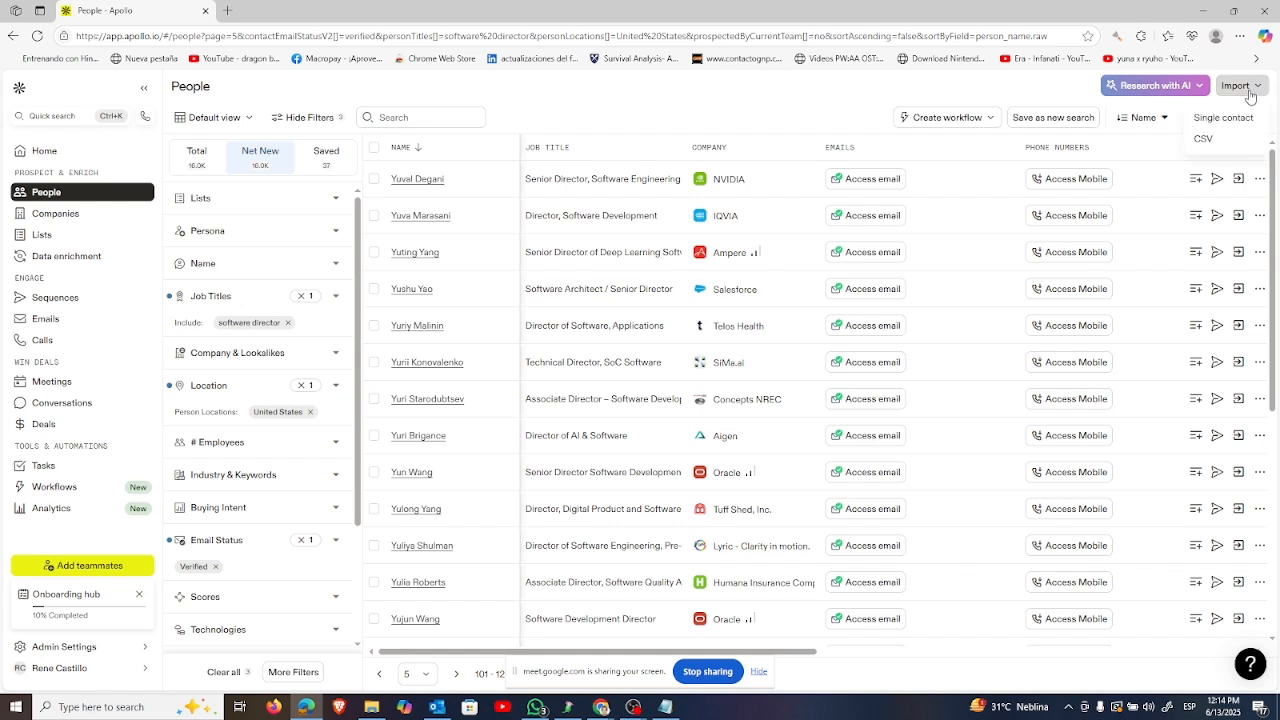
{"action": "left_click", "coordinate": [1204, 142]}
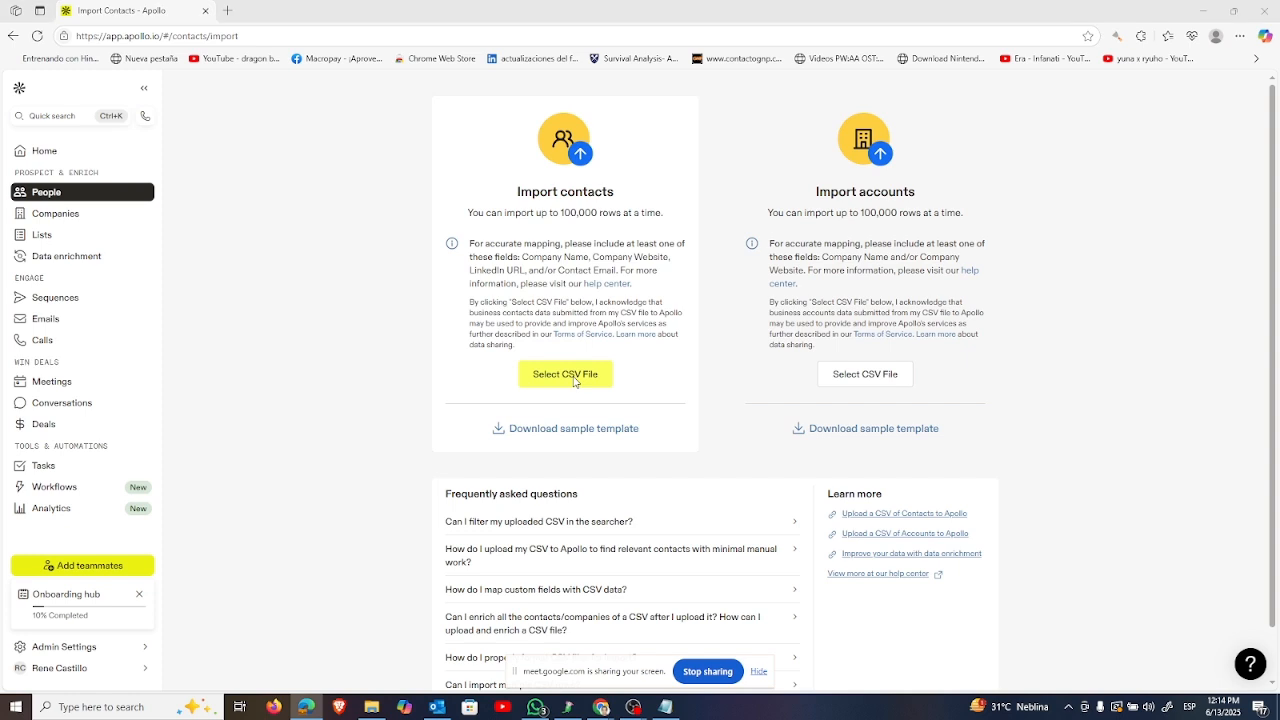
{"action": "left_click", "coordinate": [574, 381]}
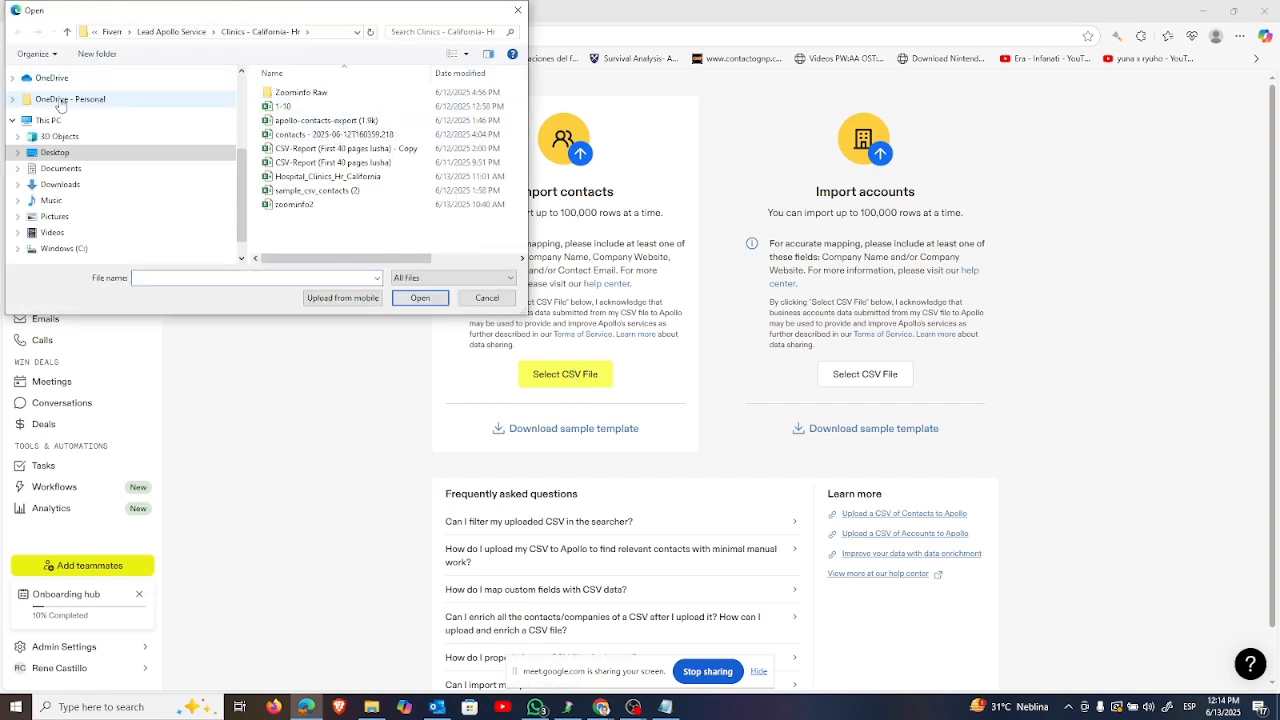
{"action": "scroll", "coordinate": [62, 110], "scroll_direction": "up", "scroll_amount": 3}
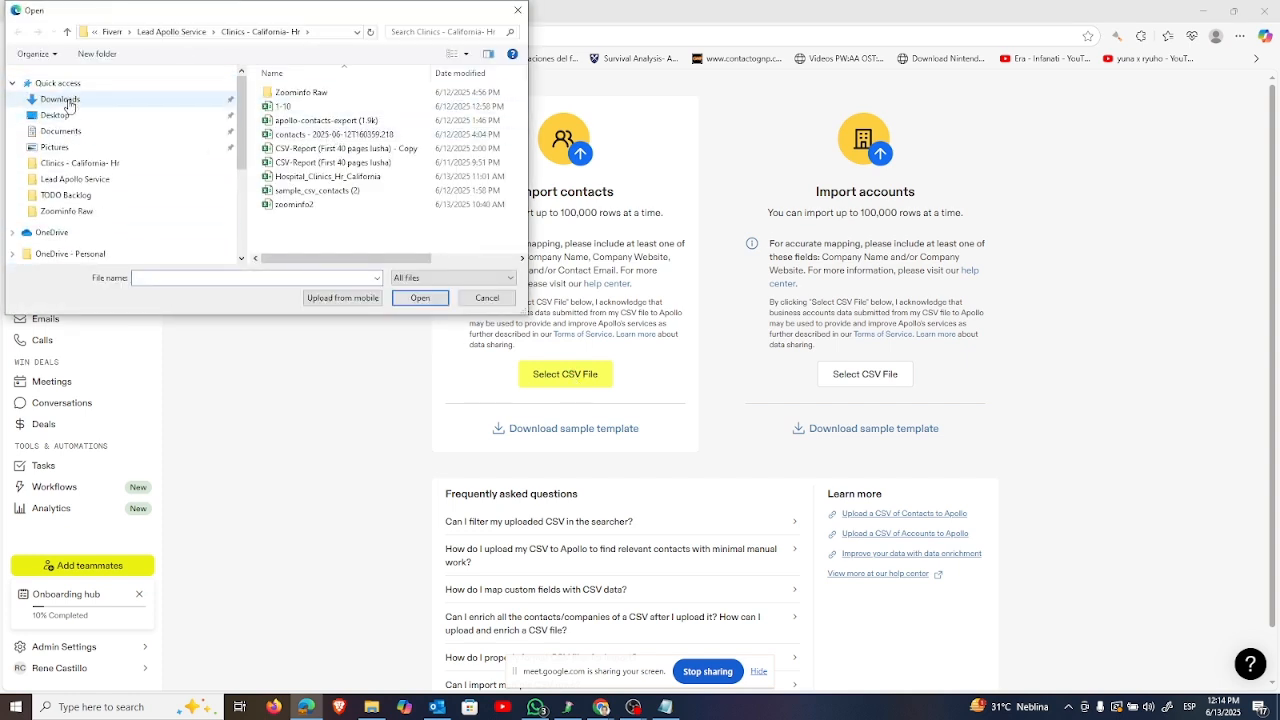
{"action": "left_click", "coordinate": [62, 100]}
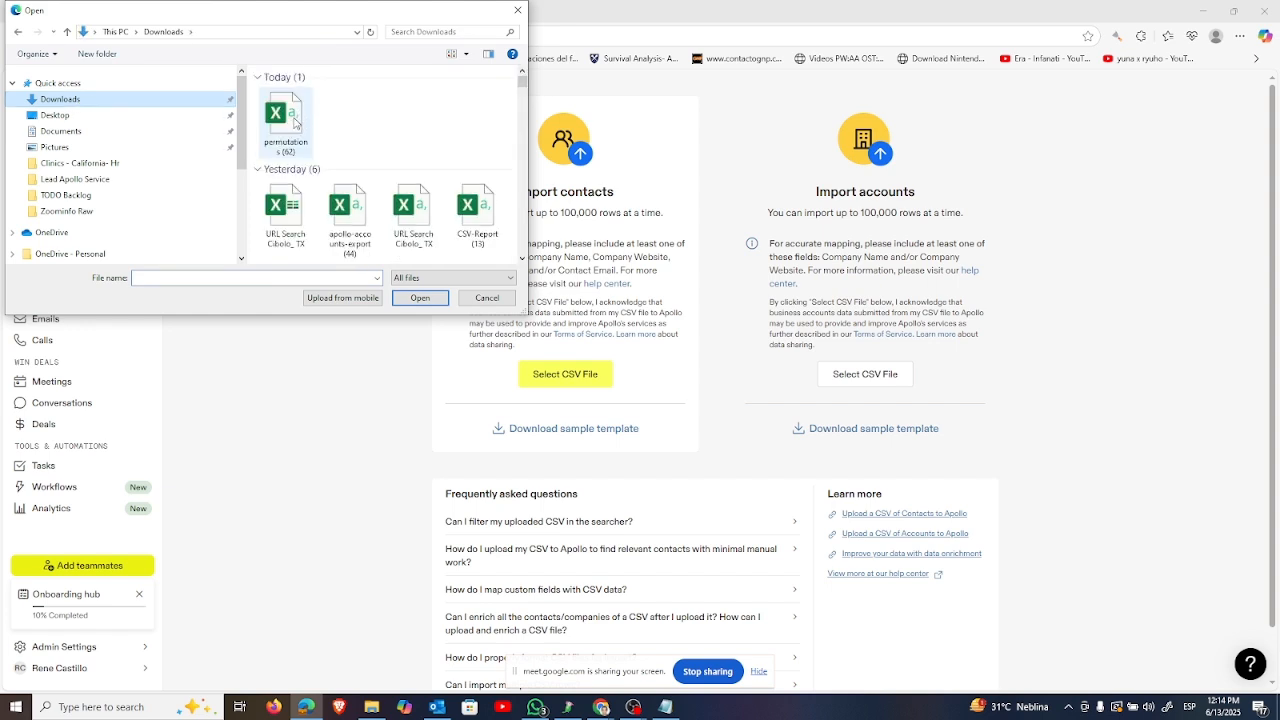
{"action": "left_click", "coordinate": [295, 122]}
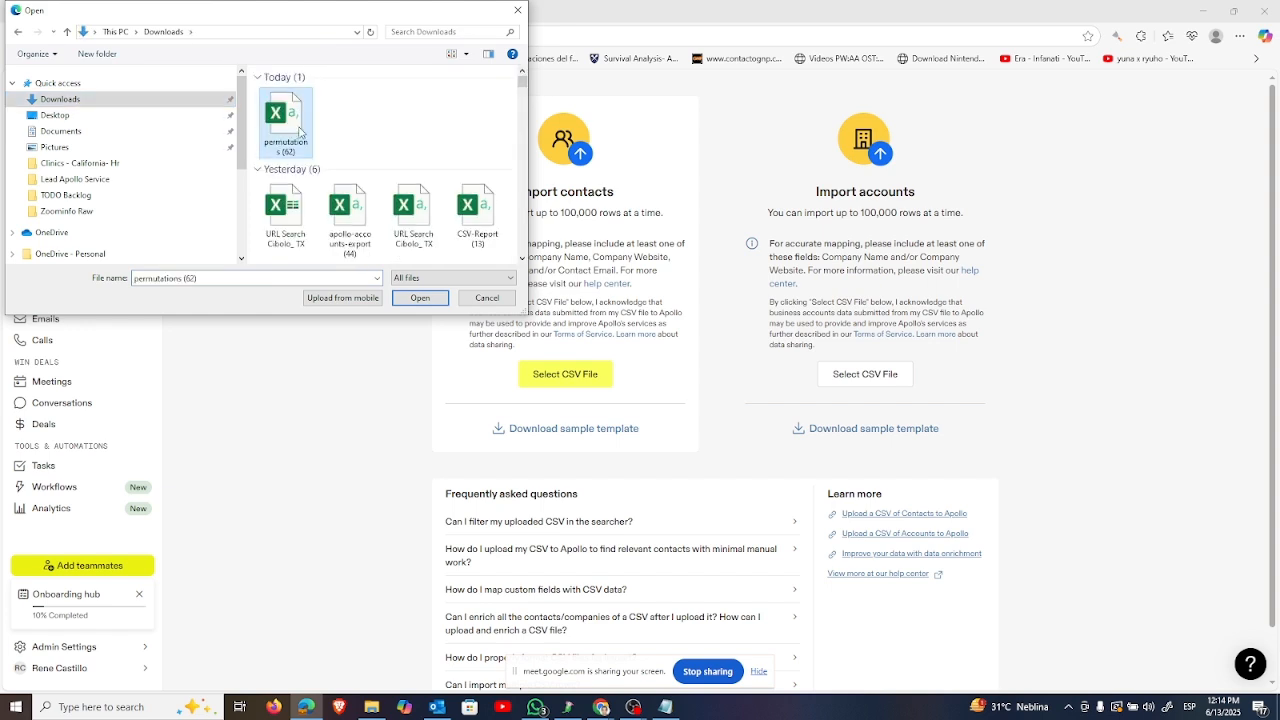
{"action": "left_click", "coordinate": [421, 300]}
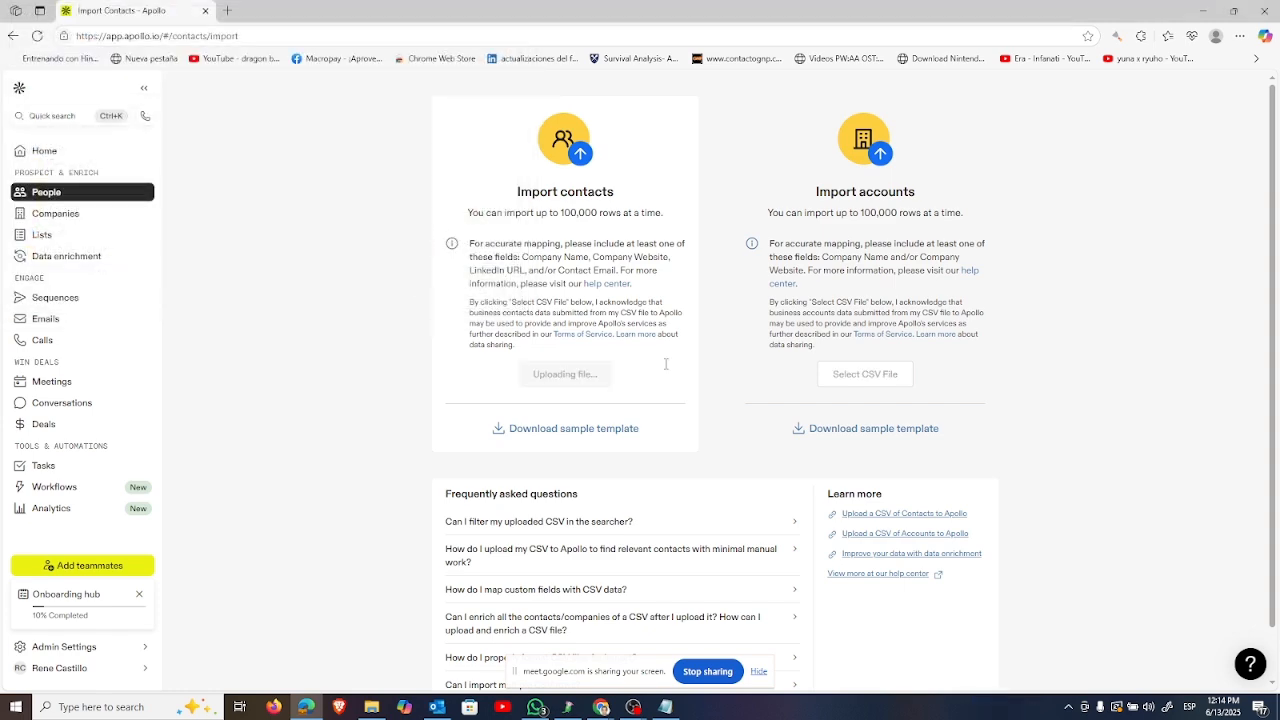
Step: Add the imported contacts to a new list named "trainingsession" and run the import
{"action": "scroll", "coordinate": [414, 594], "scroll_direction": "down", "scroll_amount": 3}
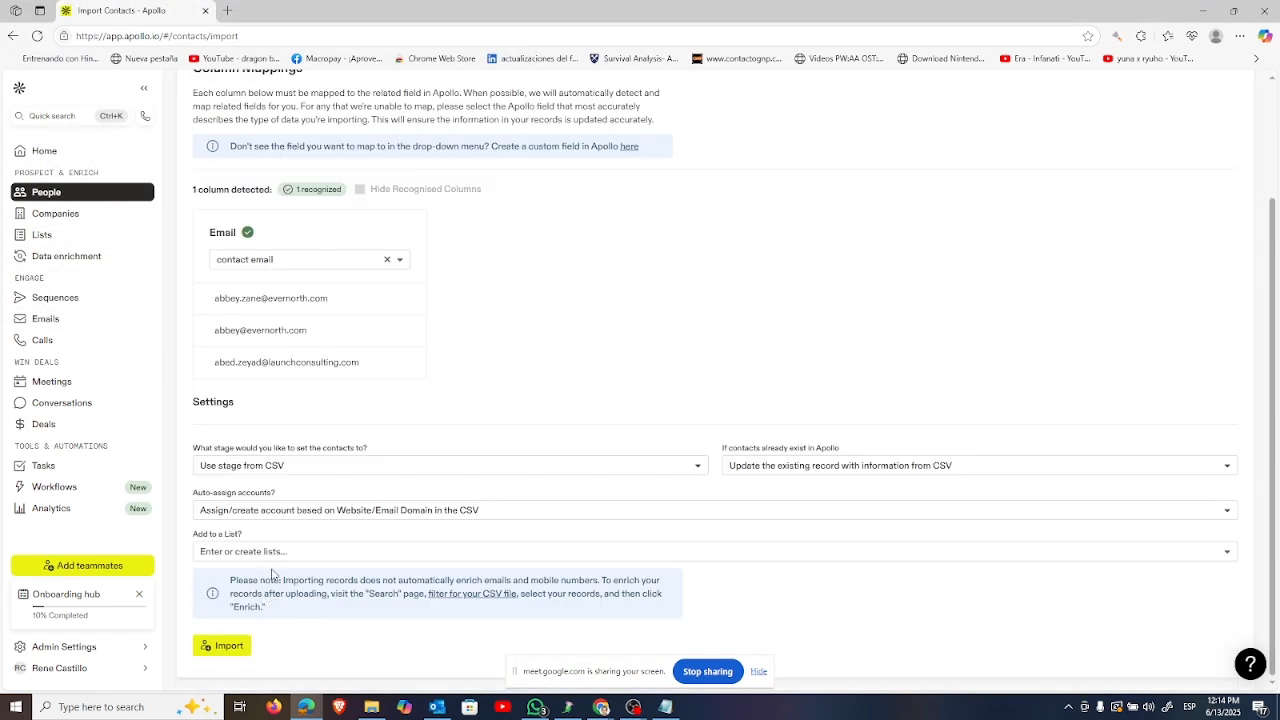
{"action": "left_click", "coordinate": [275, 553]}
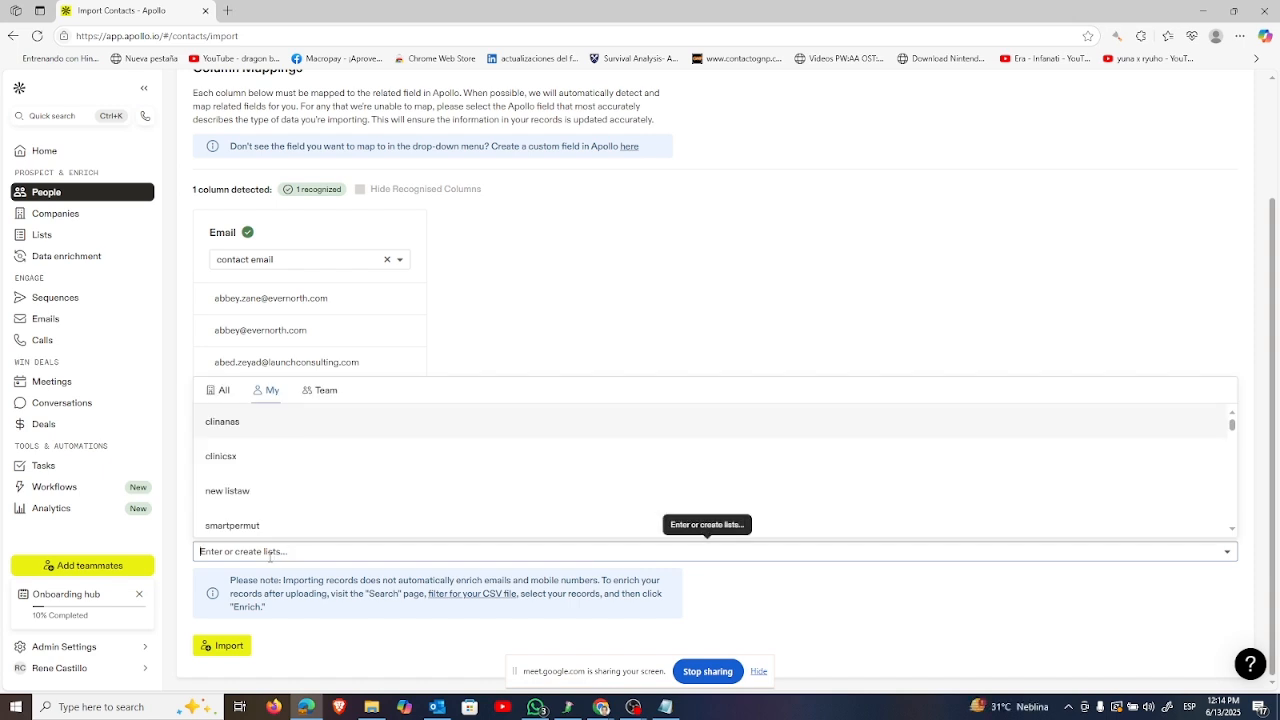
{"action": "type", "text": "trainingsess"}
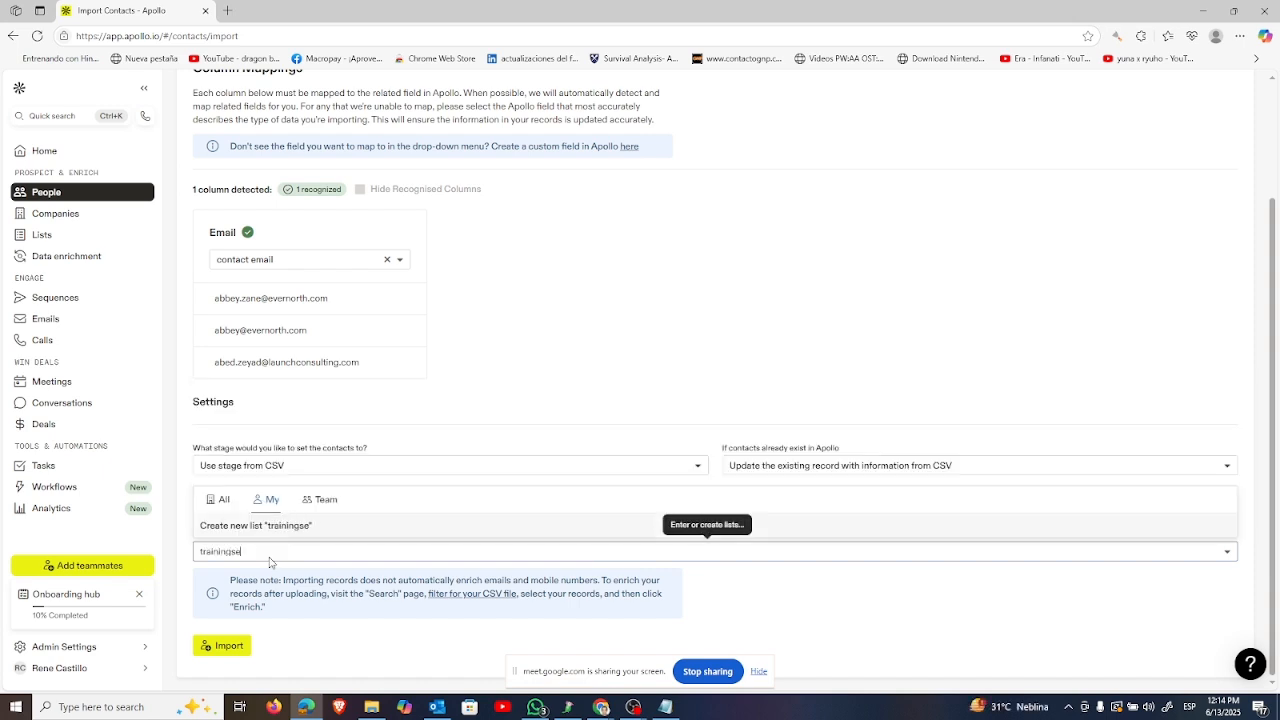
{"action": "type", "text": "ion"}
{"action": "left_click", "coordinate": [326, 529]}
{"action": "left_click", "coordinate": [228, 646]}
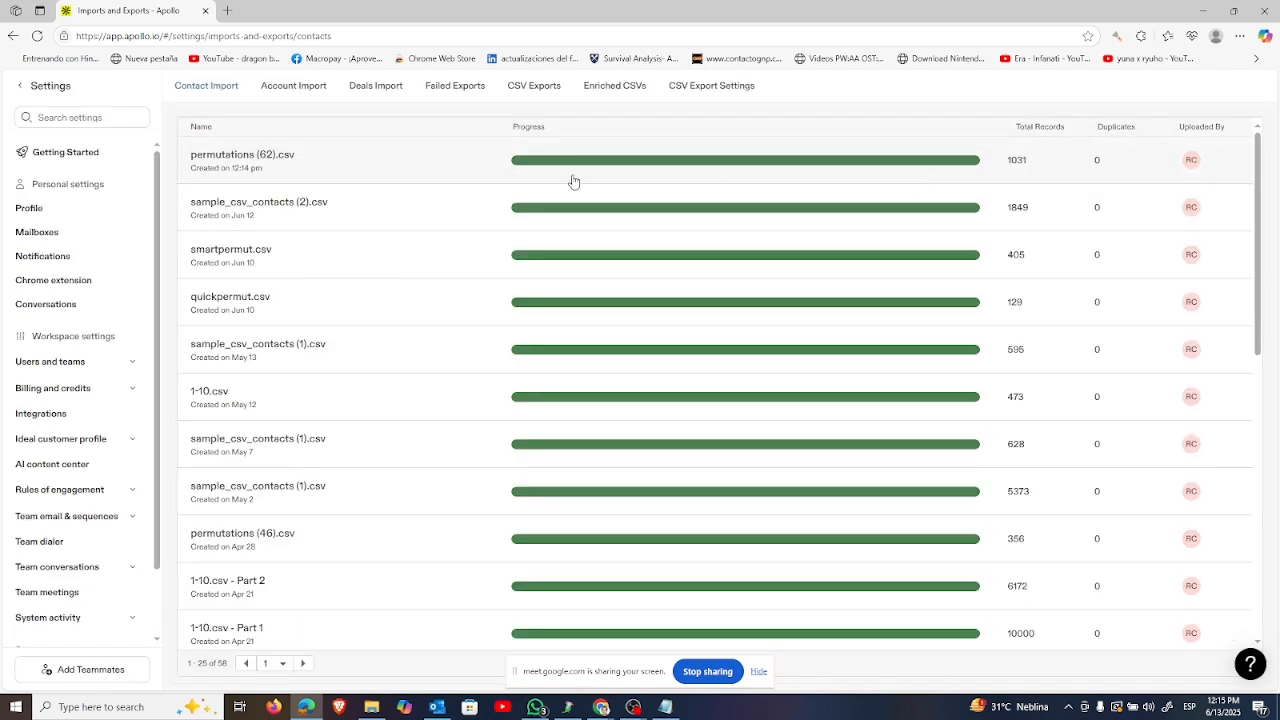
Step: Copy the saved search URL from the Notepad note and load it in the browser to reopen the filtered people search
{"action": "left_click", "coordinate": [652, 716]}
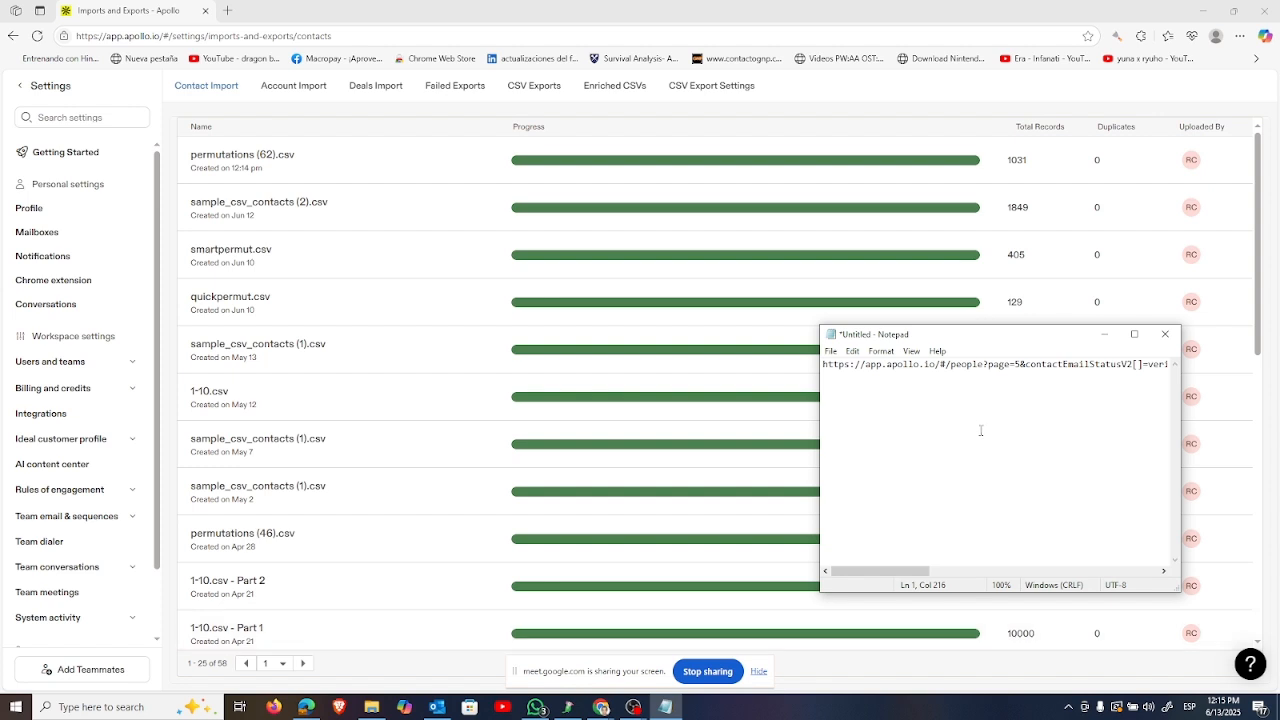
{"action": "key", "text": "ctrl+a"}
{"action": "key", "text": "ctrl+c"}
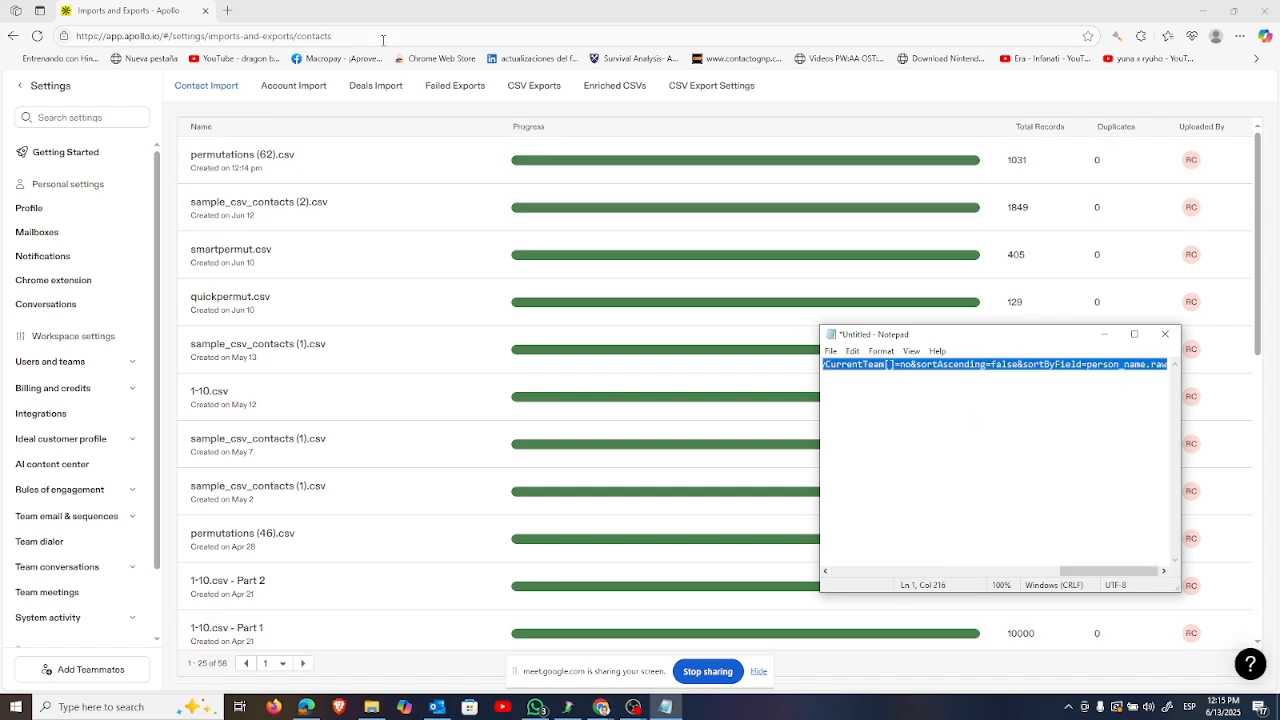
{"action": "left_click", "coordinate": [380, 36]}
{"action": "key", "text": "ctrl+v"}
{"action": "key", "text": "Return"}
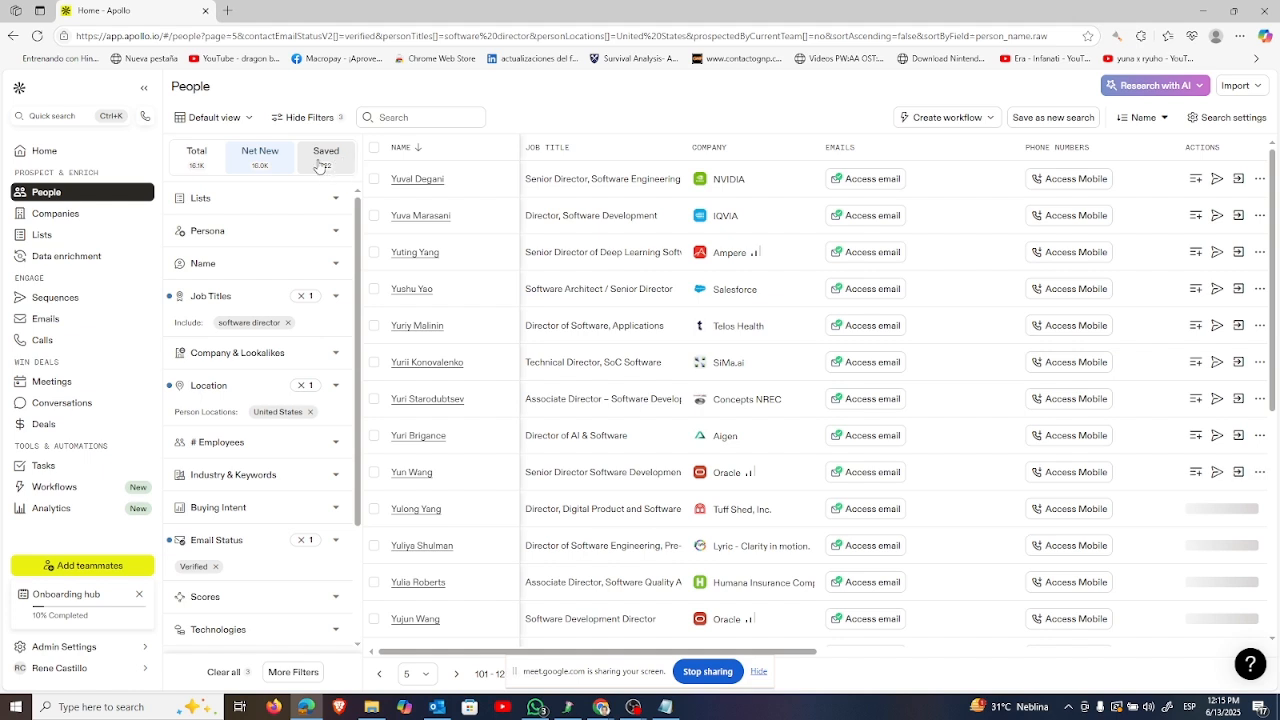
Step: Show only the Saved people of the filtered search and select all of them across every page
{"action": "left_click", "coordinate": [326, 158]}
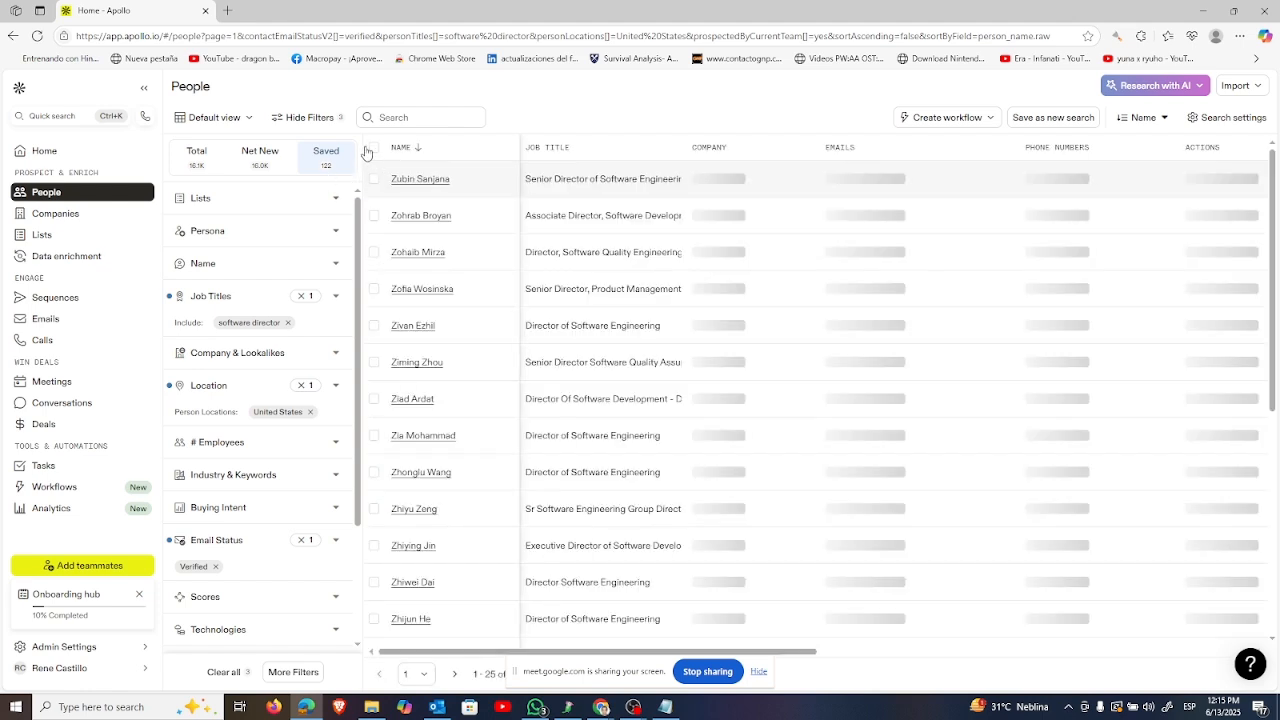
{"action": "left_click", "coordinate": [373, 150]}
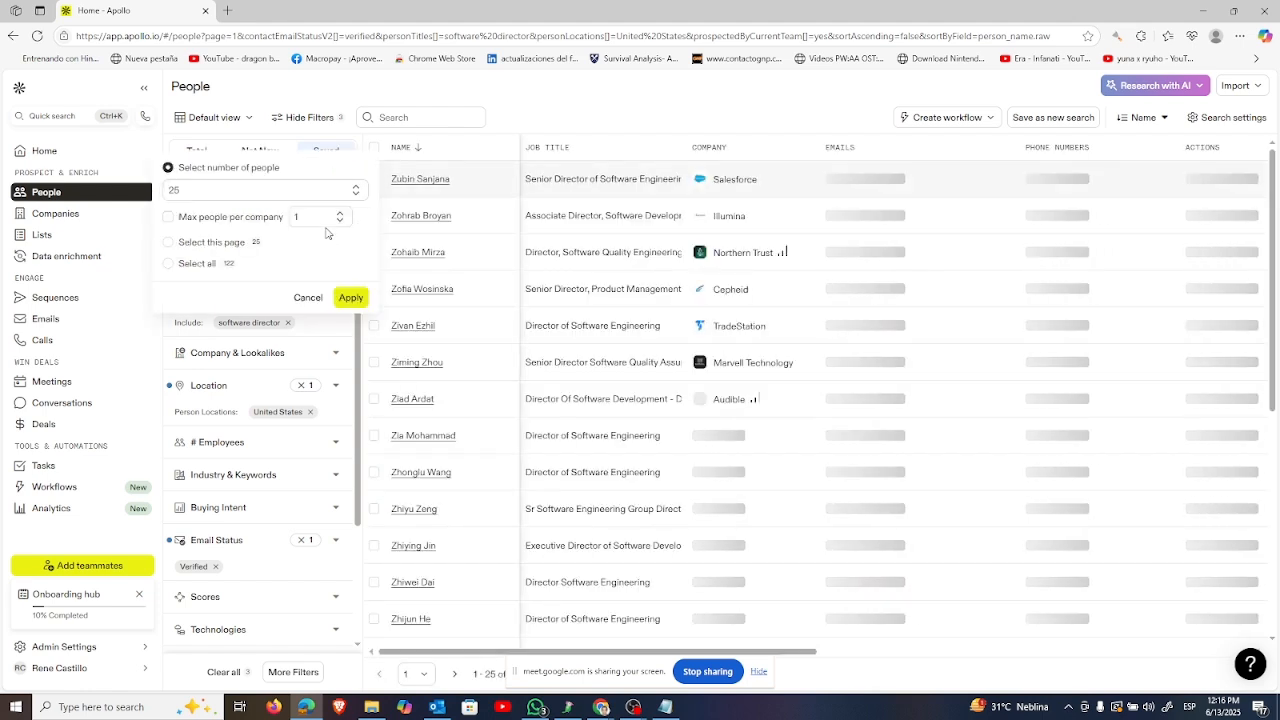
{"action": "left_click", "coordinate": [192, 265]}
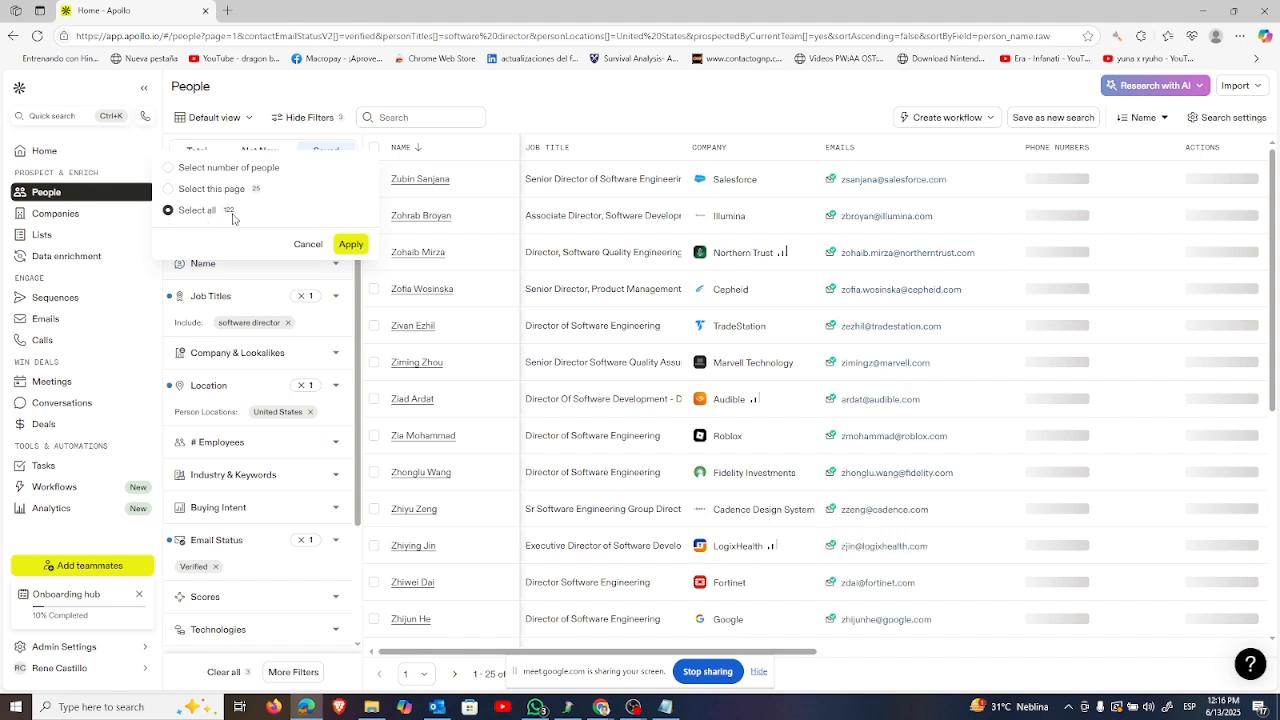
{"action": "left_click", "coordinate": [350, 244]}
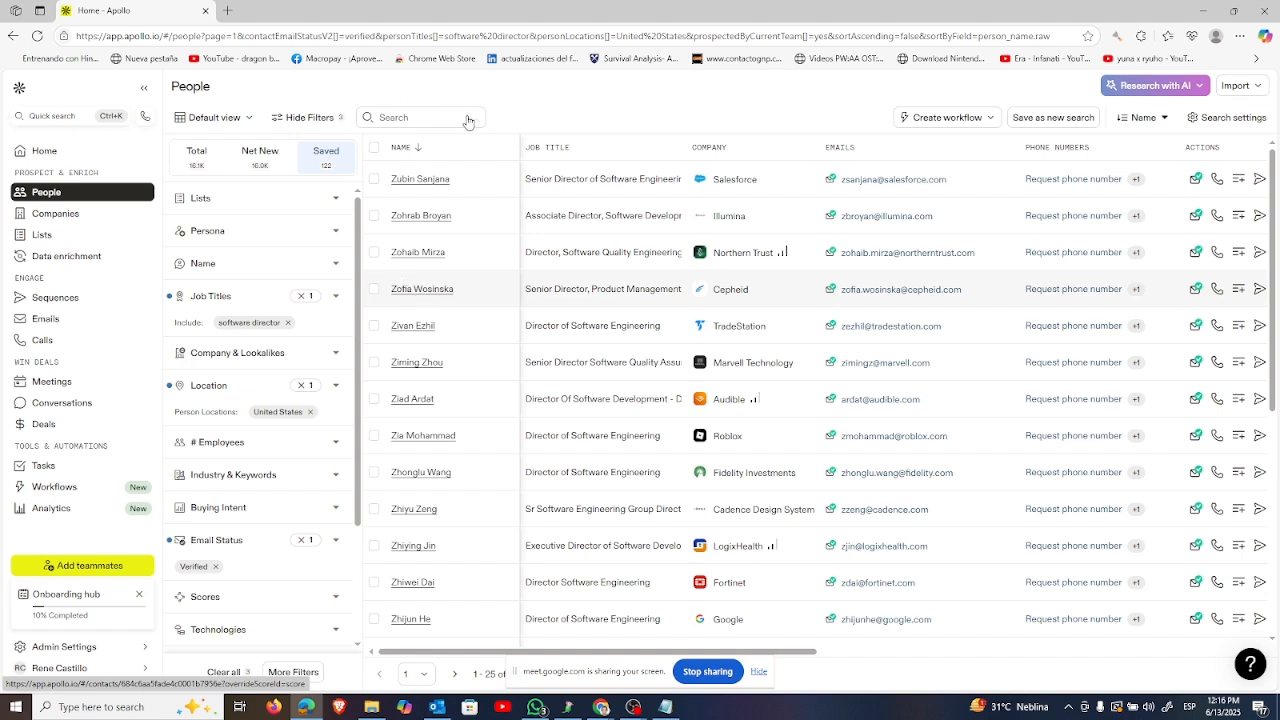
{"action": "left_click", "coordinate": [374, 148]}
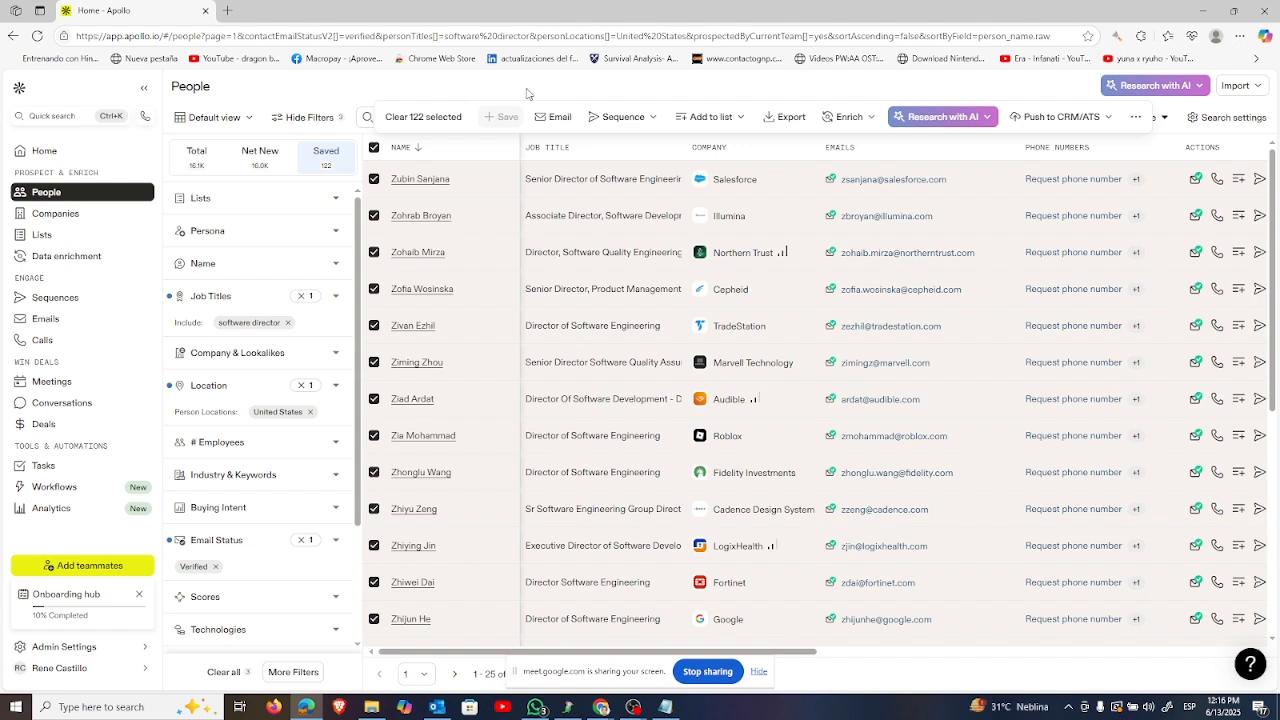
Step: Open permutations (62) from the Downloads folder in Excel, check how many rows the email list has, and close the workbook
{"action": "left_click", "coordinate": [371, 706]}
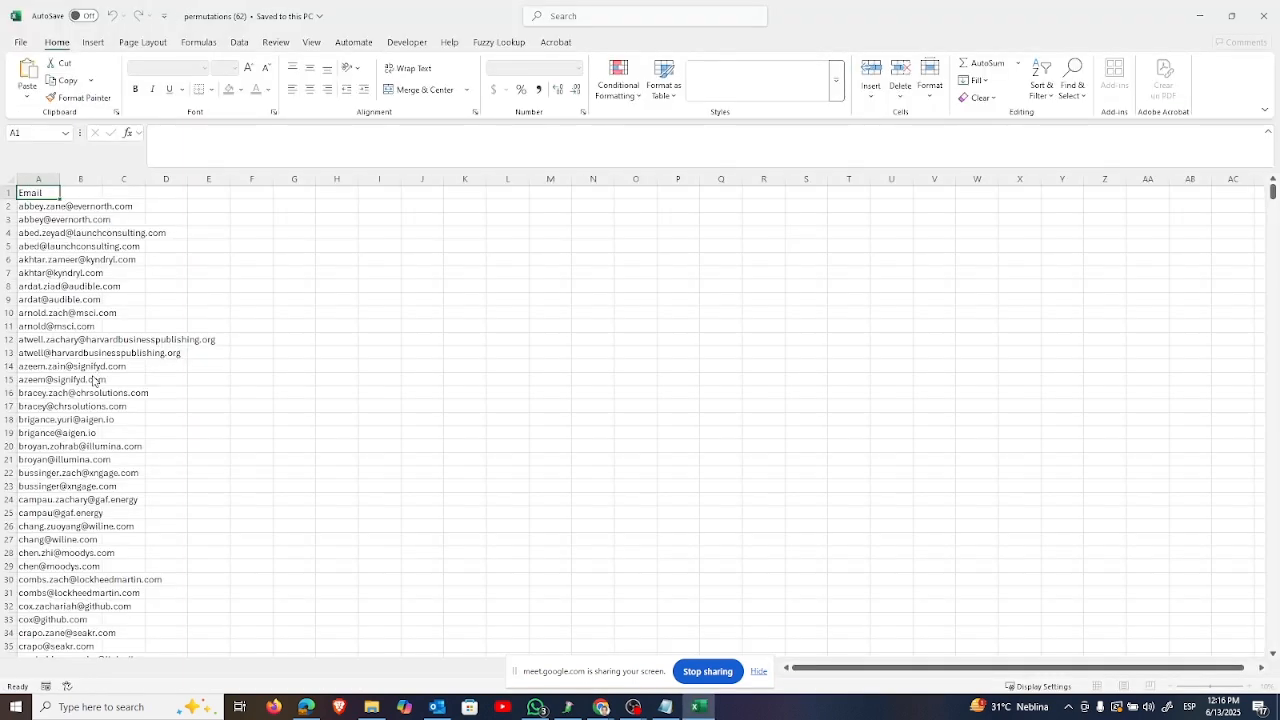
{"action": "scroll", "coordinate": [95, 380], "scroll_direction": "down", "scroll_amount": 12}
{"action": "left_click", "coordinate": [101, 428]}
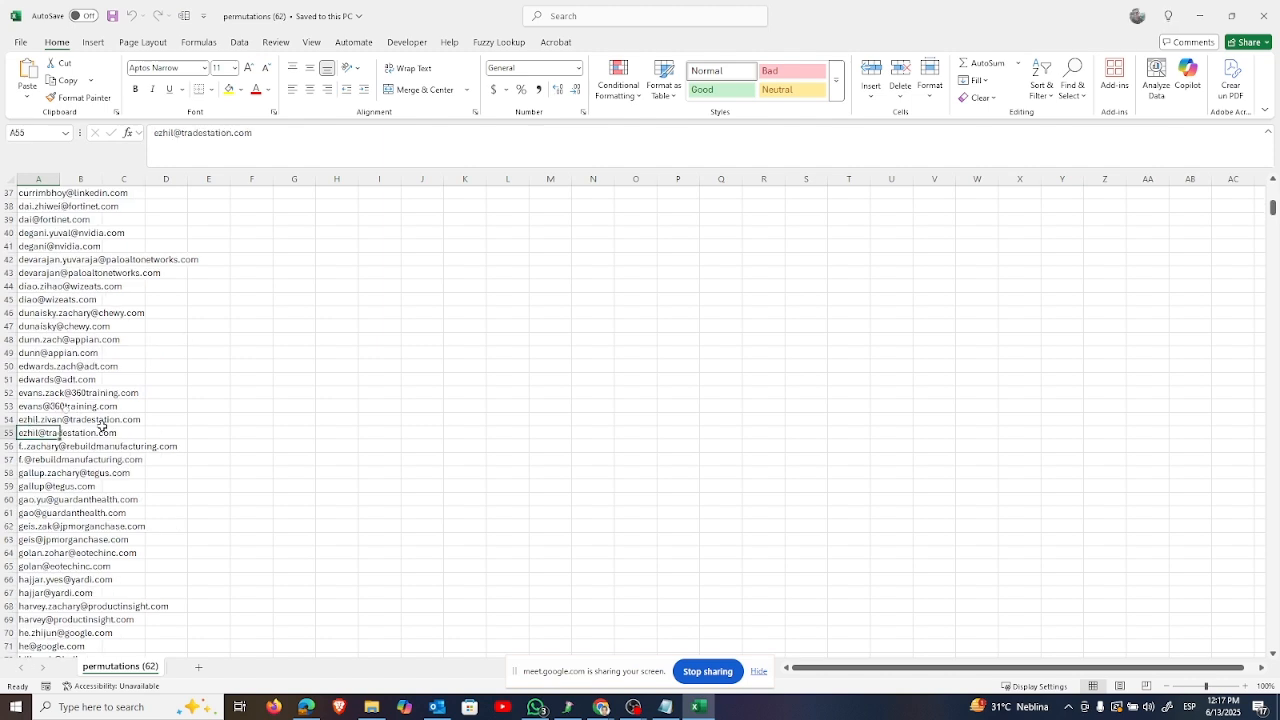
{"action": "key", "text": "ctrl+Down"}
{"action": "key", "text": "Down"}
{"action": "key", "text": "Down"}
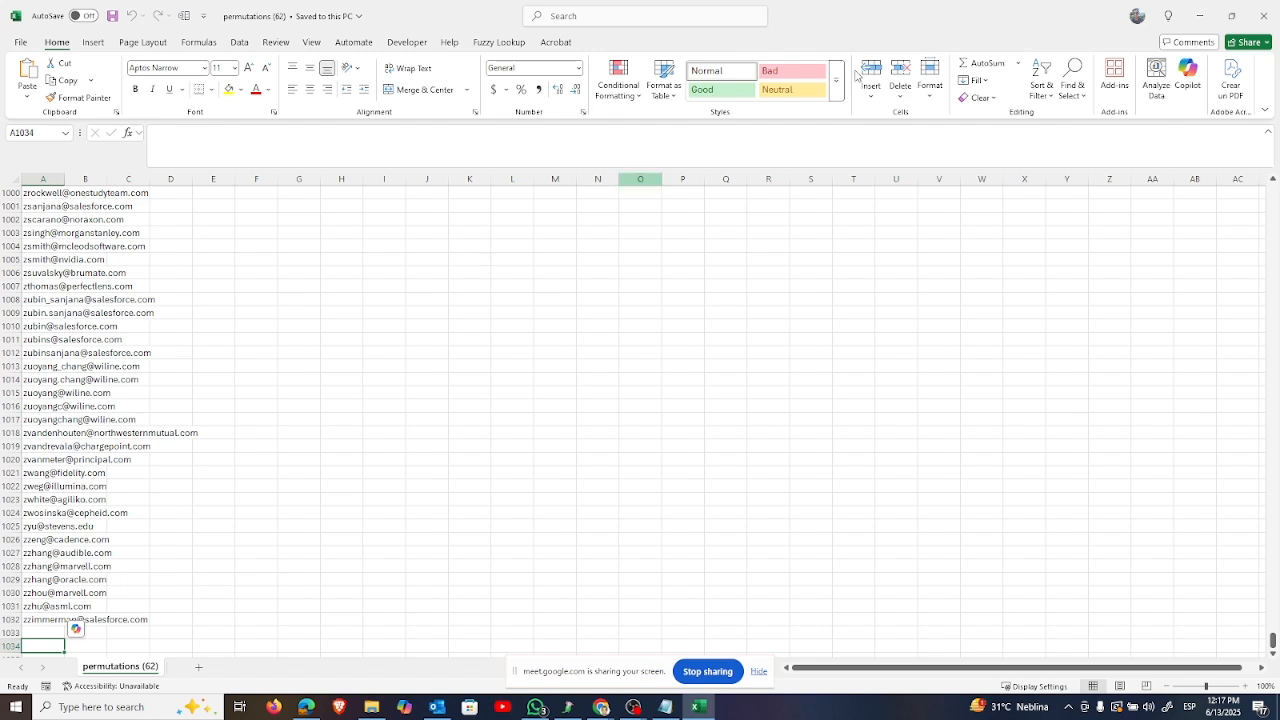
{"action": "left_click", "coordinate": [1267, 14]}
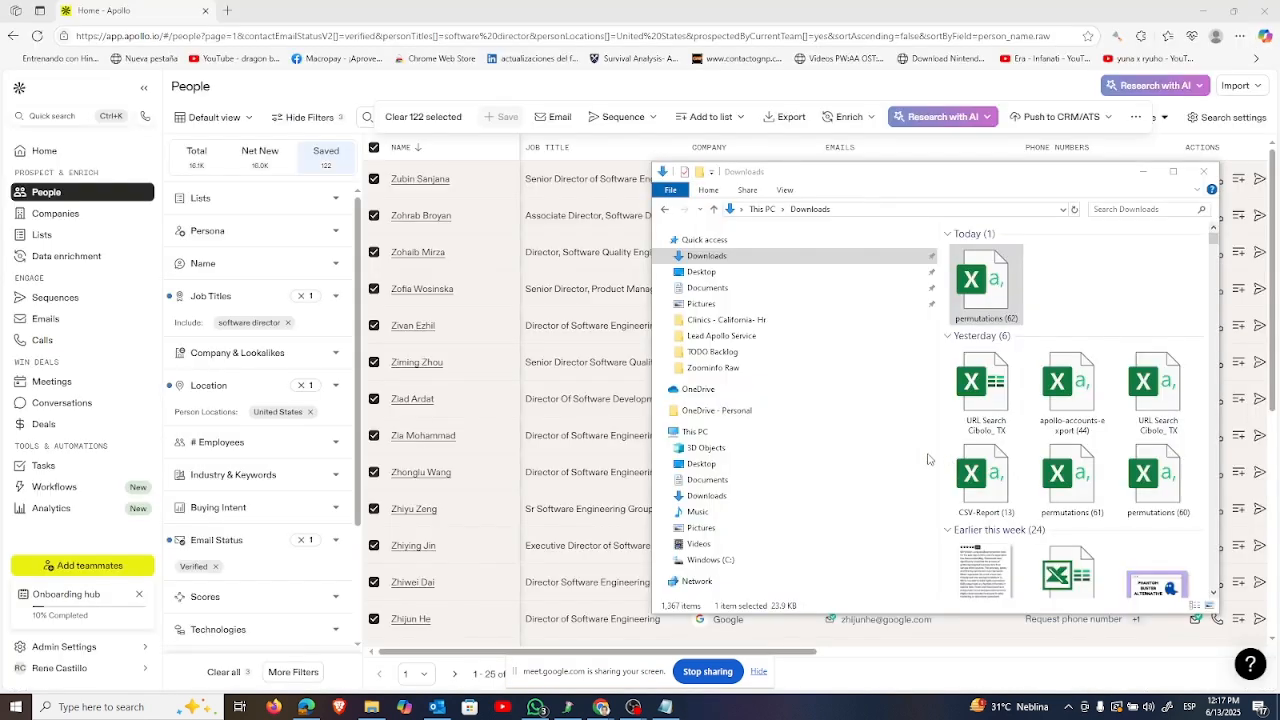
Step: Switch to the Apollo window in Chrome, open the CSV import page and highlight the row limit for importing contacts
{"action": "mouse_move", "coordinate": [601, 706]}
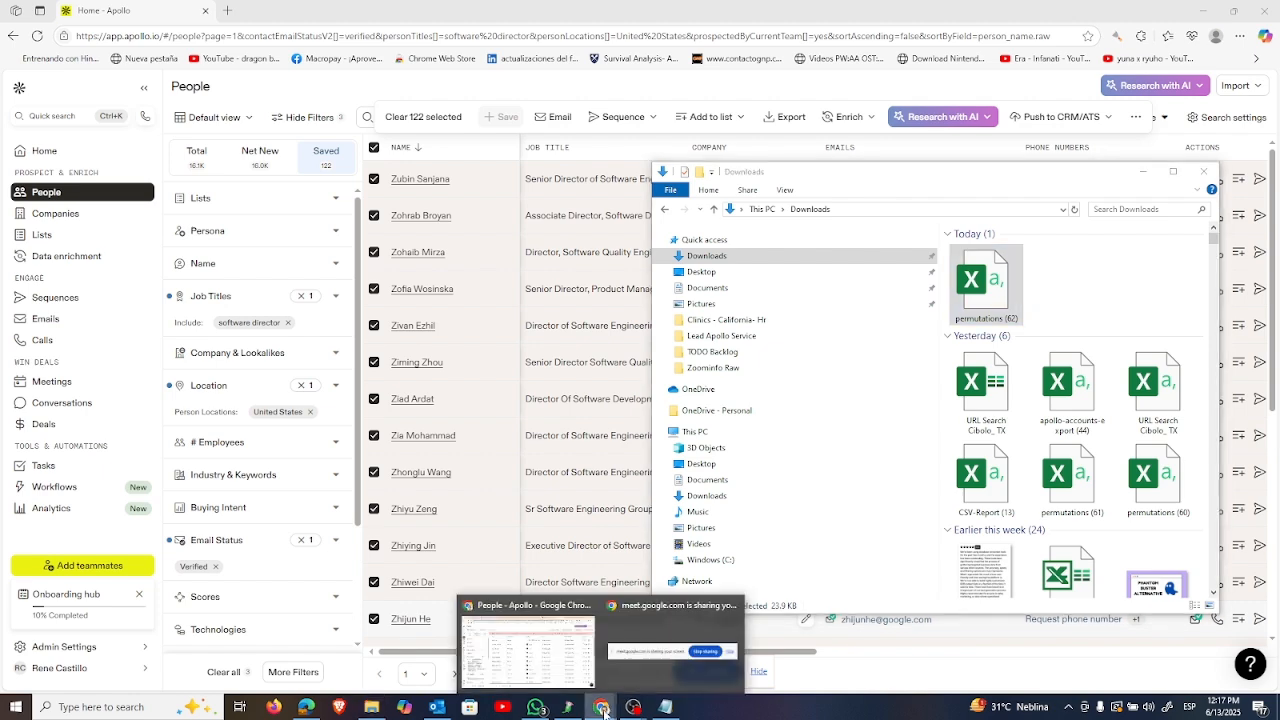
{"action": "left_click", "coordinate": [560, 645]}
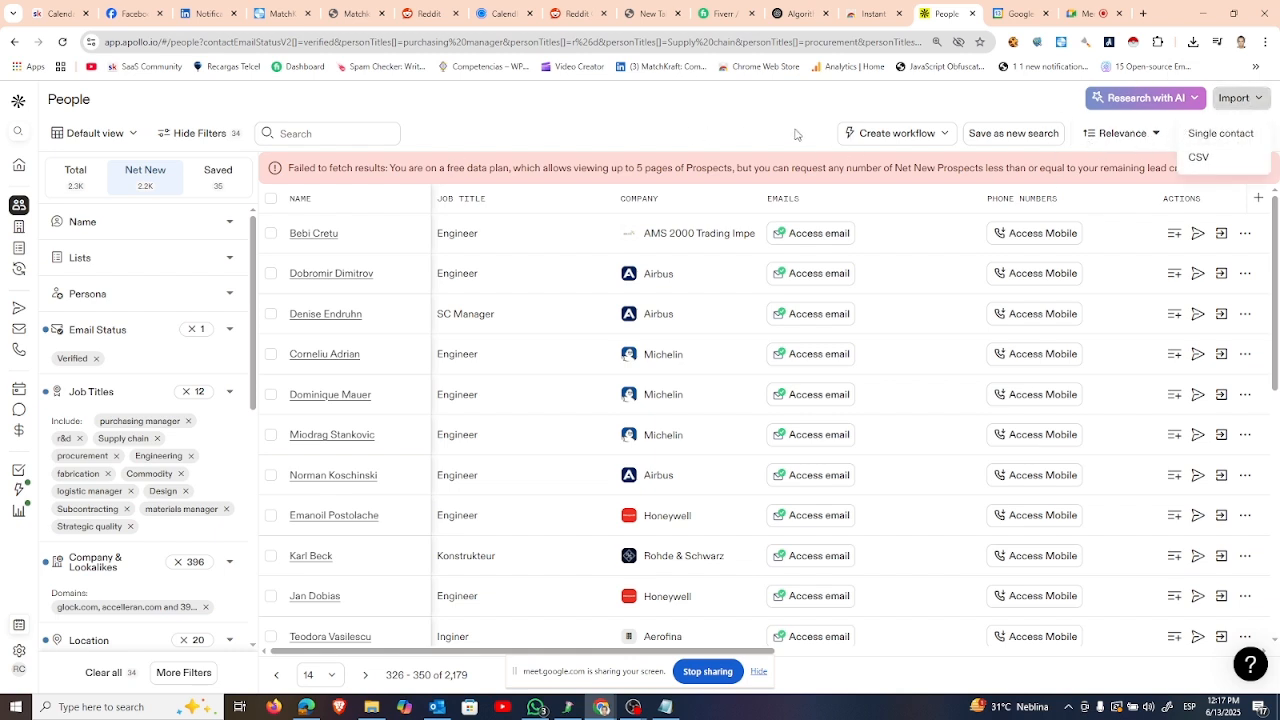
{"action": "left_click", "coordinate": [1233, 160]}
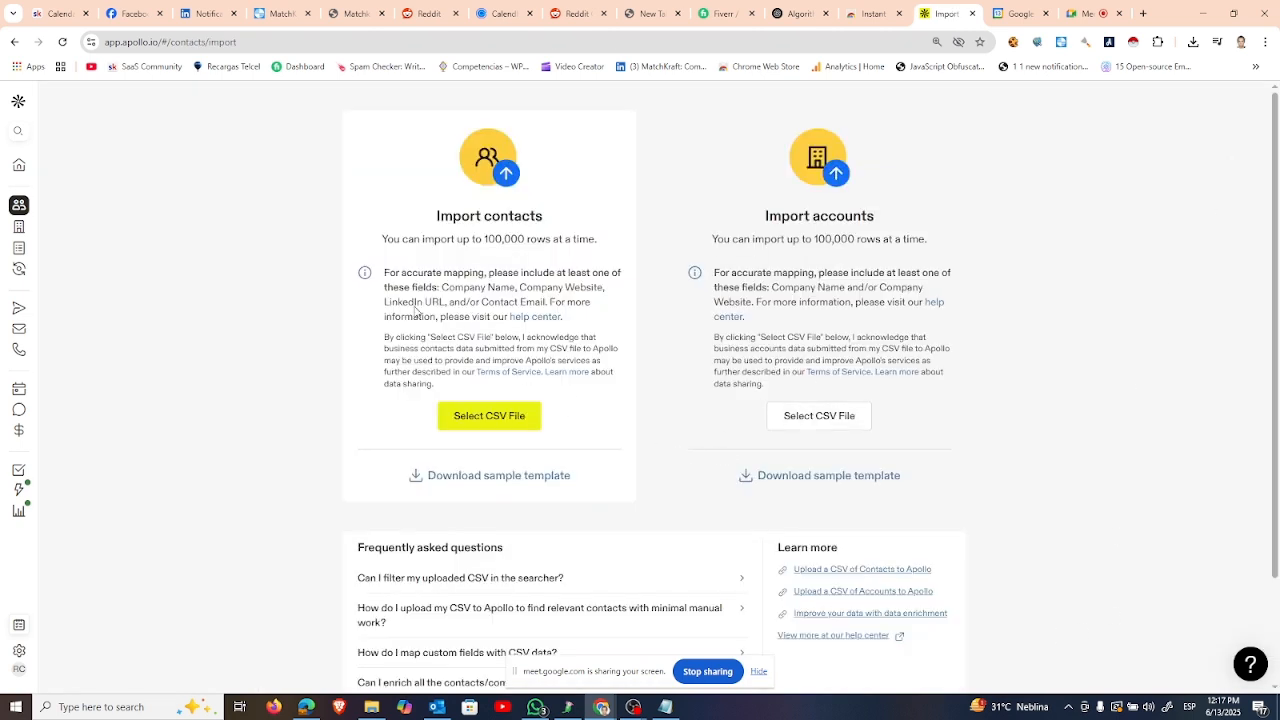
{"action": "left_click_drag", "start_coordinate": [379, 243], "coordinate": [606, 243]}
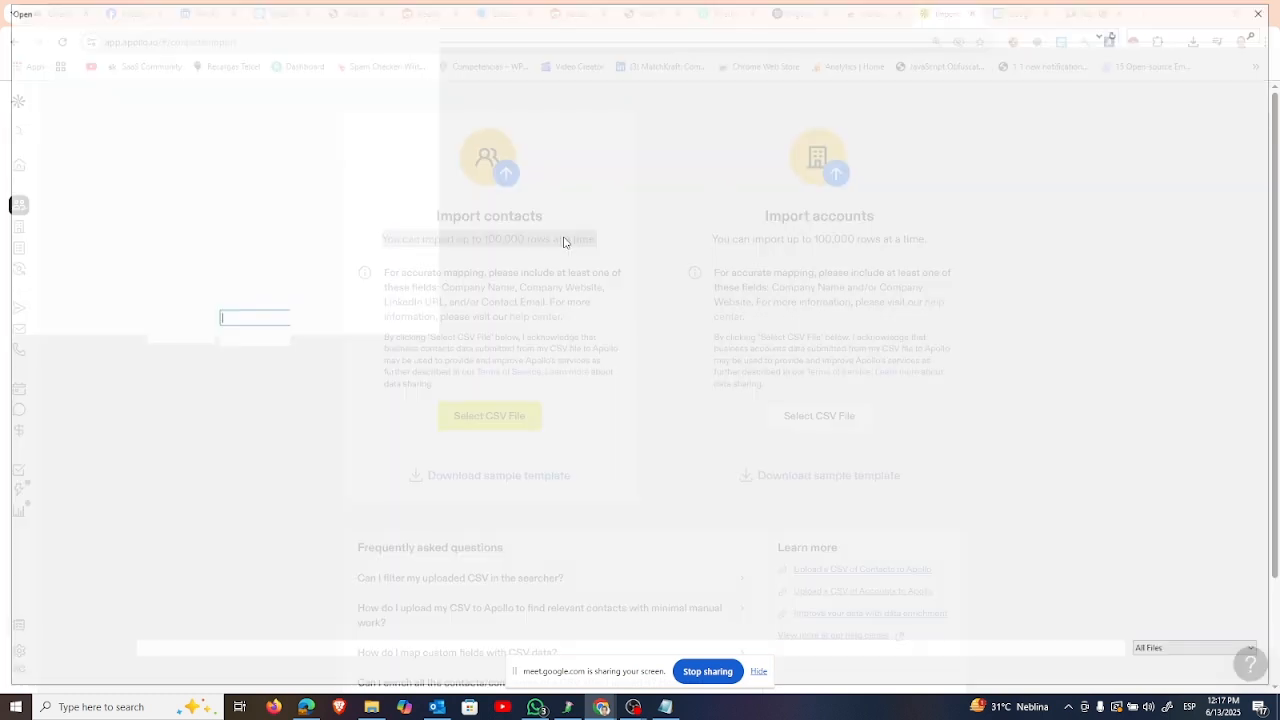
{"action": "key", "text": "Escape"}
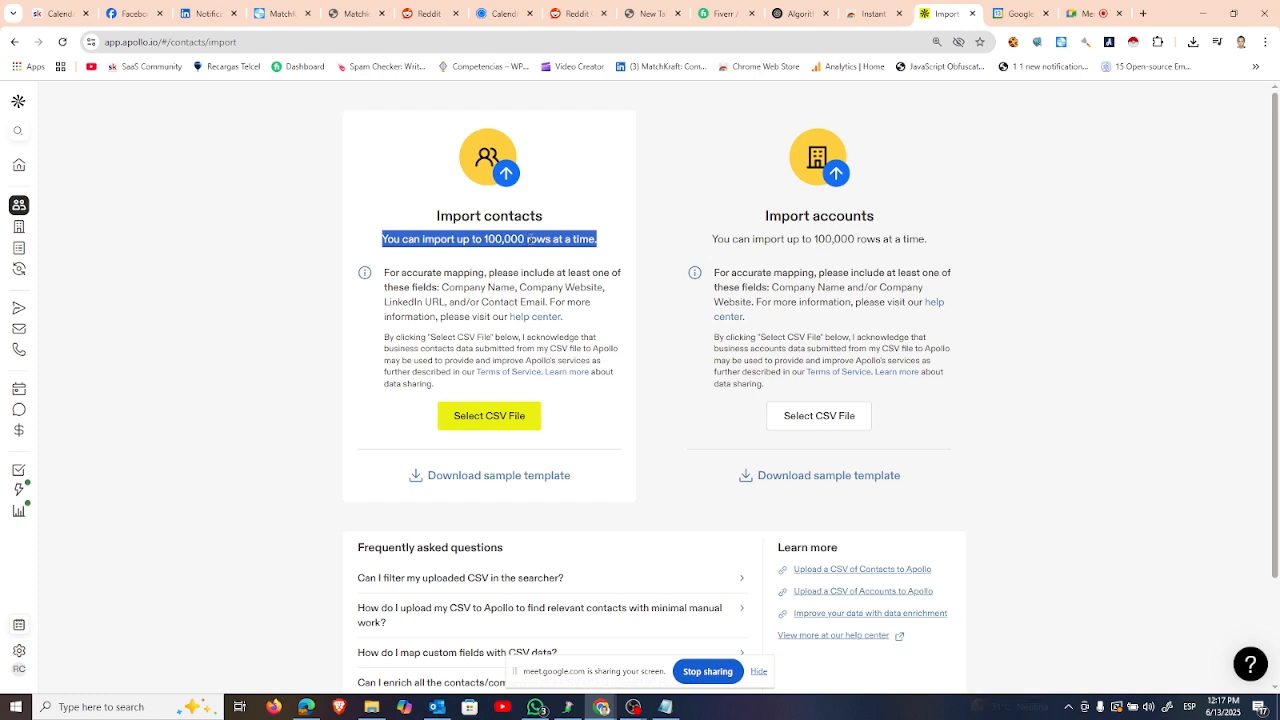
Step: Choose permutations (62) from the Downloads folder as the CSV file for the contacts import
{"action": "left_click", "coordinate": [520, 243]}
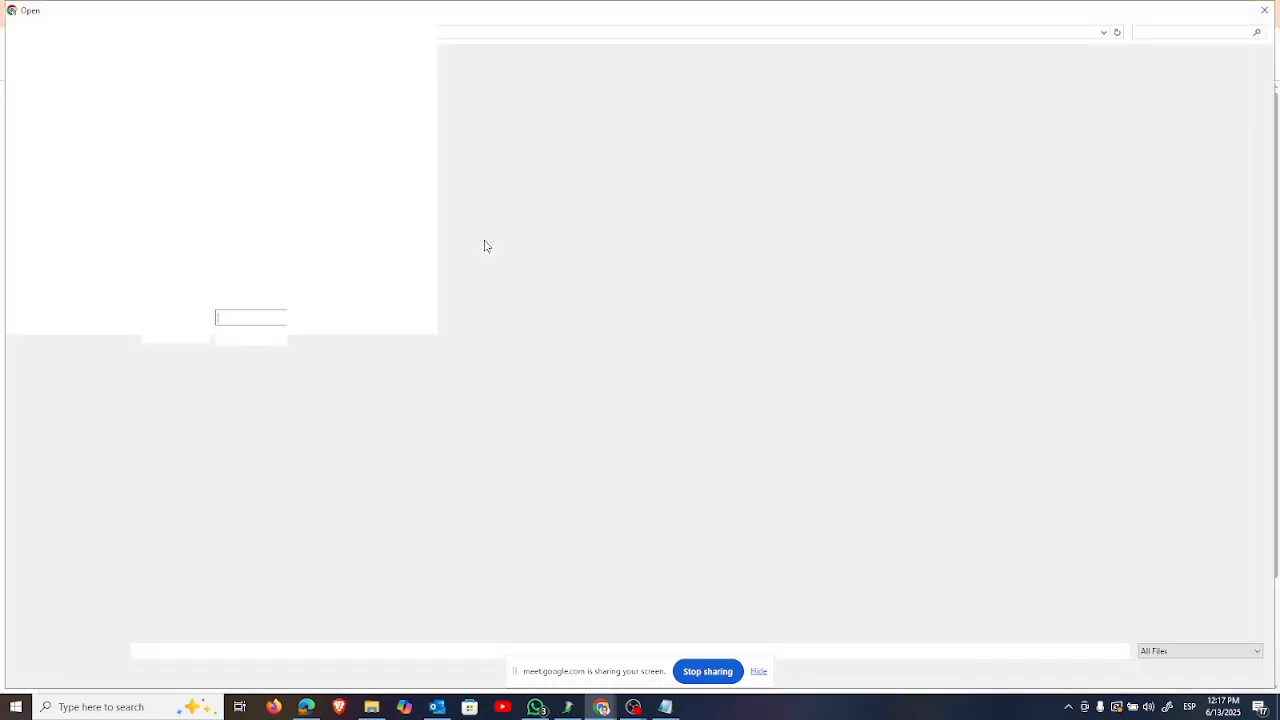
{"action": "key", "text": "Escape"}
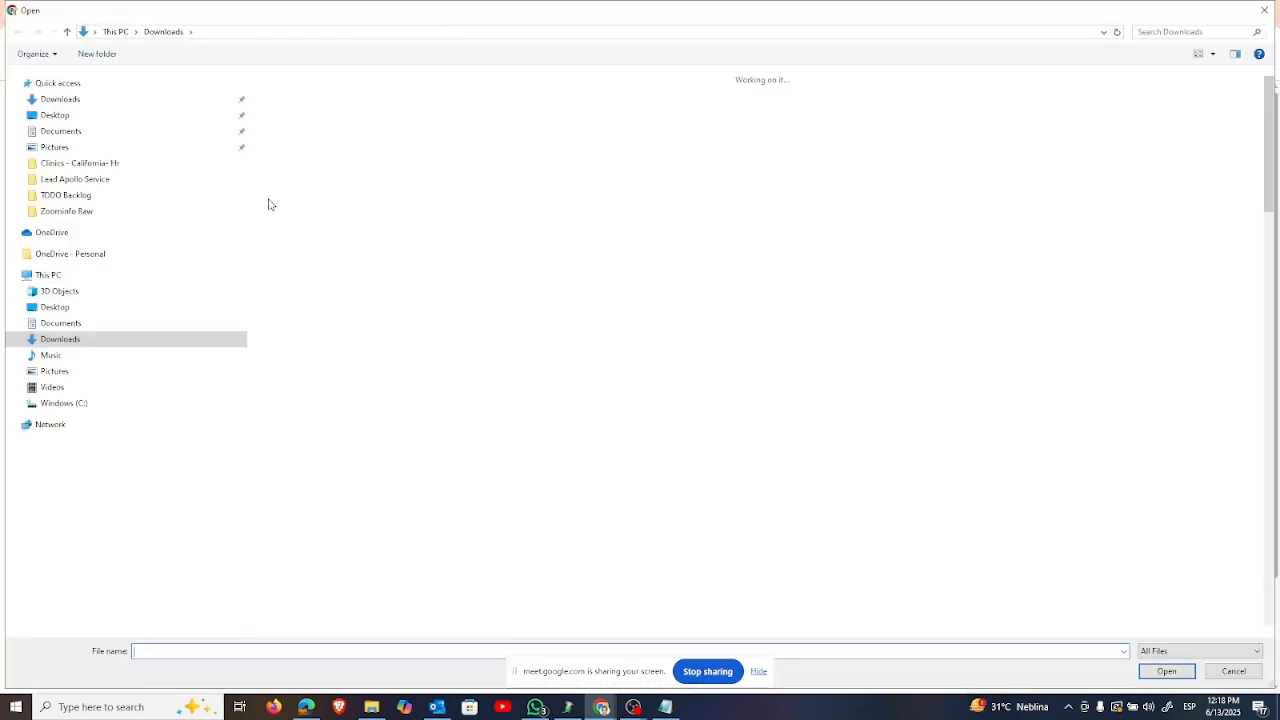
{"action": "left_click", "coordinate": [285, 120]}
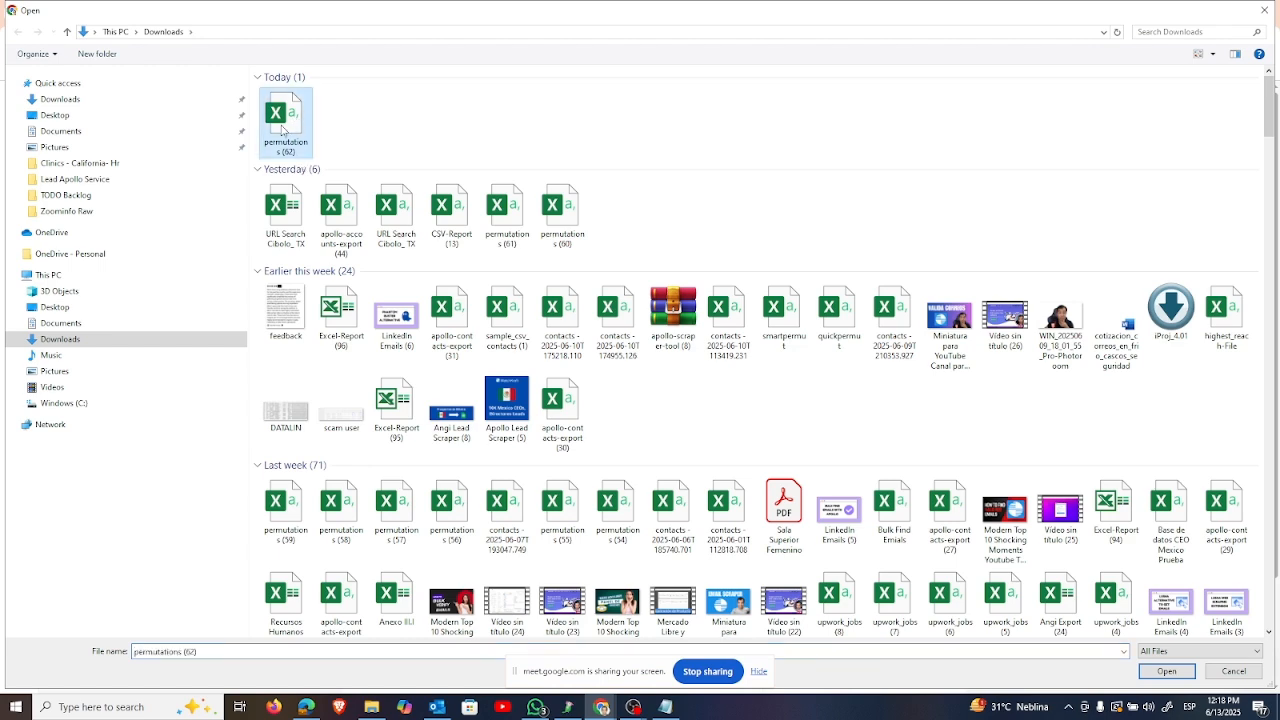
{"action": "key", "text": "Return"}
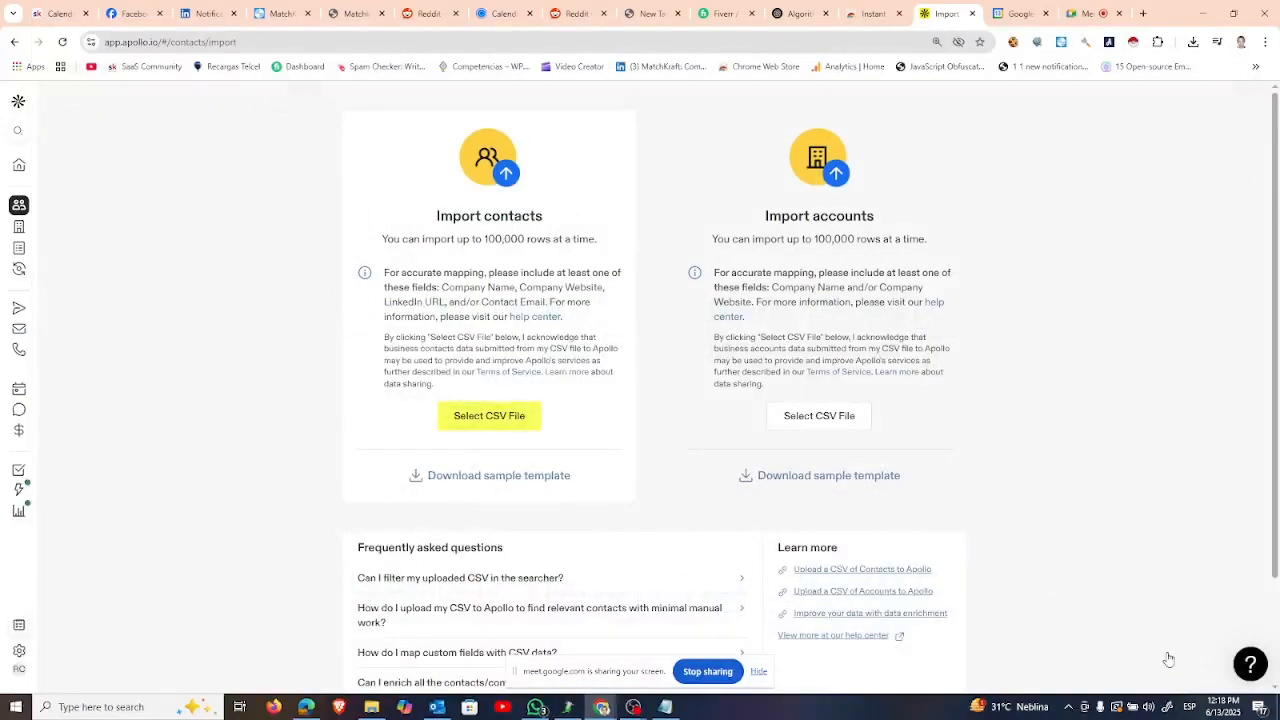
Step: Create a new list named mypermu for the imported contacts and start the import
{"action": "scroll", "coordinate": [421, 499], "scroll_direction": "down", "scroll_amount": 3}
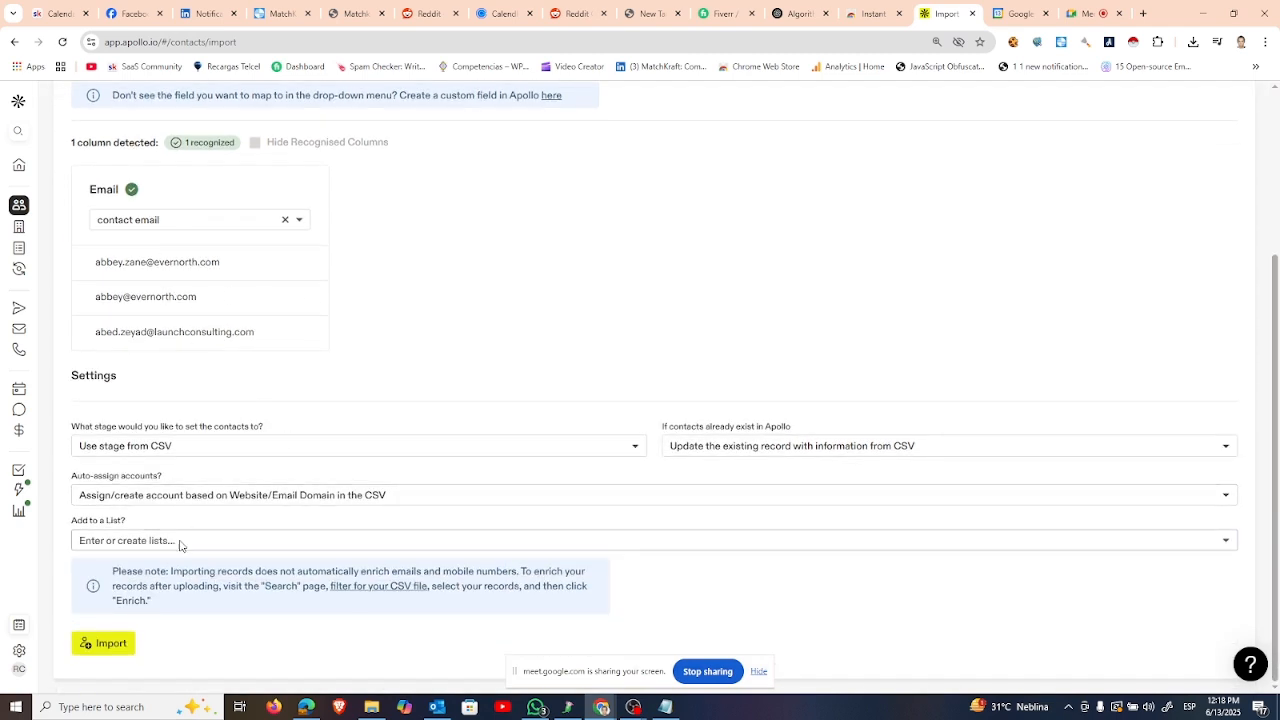
{"action": "left_click", "coordinate": [160, 541]}
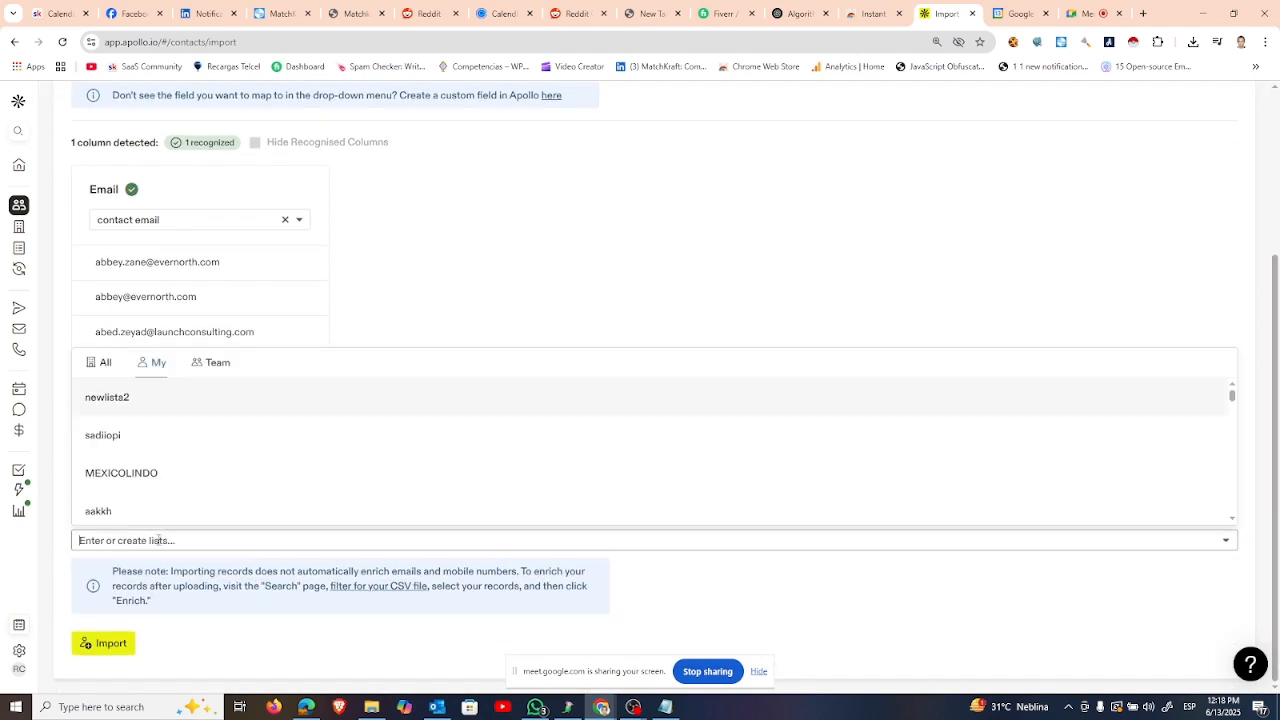
{"action": "type", "text": "mypermu"}
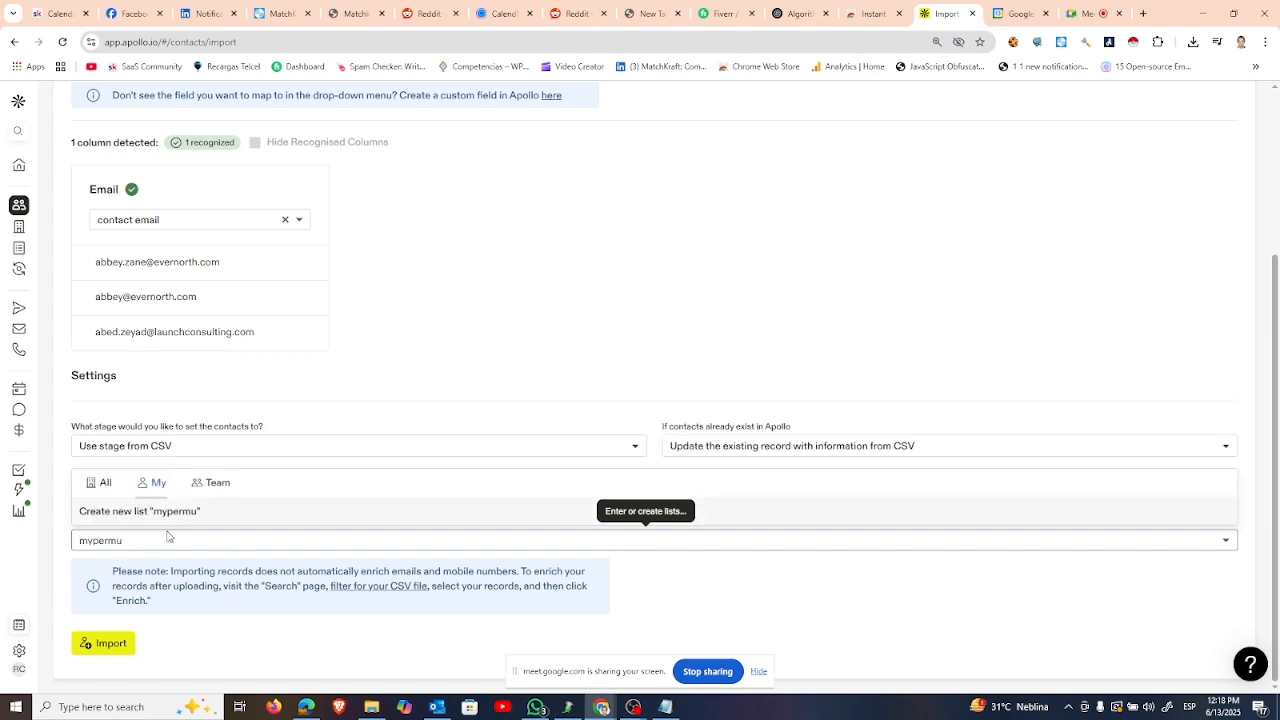
{"action": "left_click", "coordinate": [176, 513]}
{"action": "left_click", "coordinate": [106, 643]}
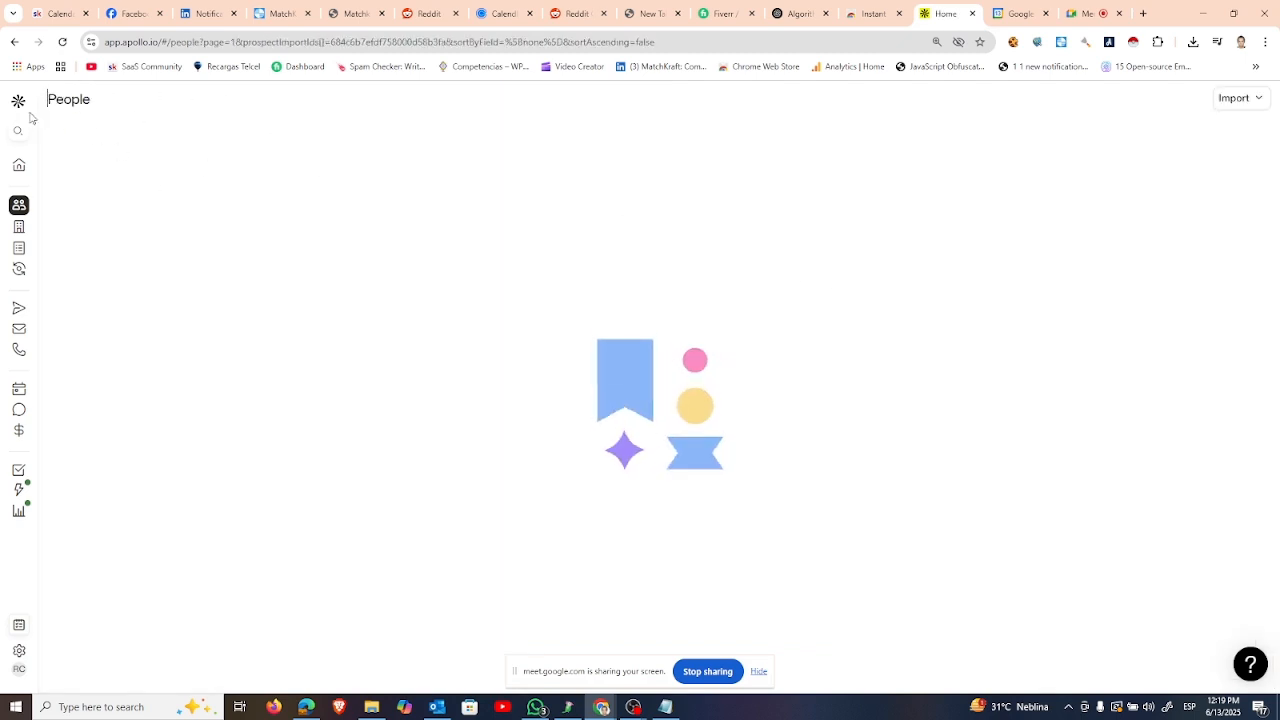
Step: Load the saved search URL for software directors in the United States with verified emails
{"action": "left_click", "coordinate": [406, 41]}
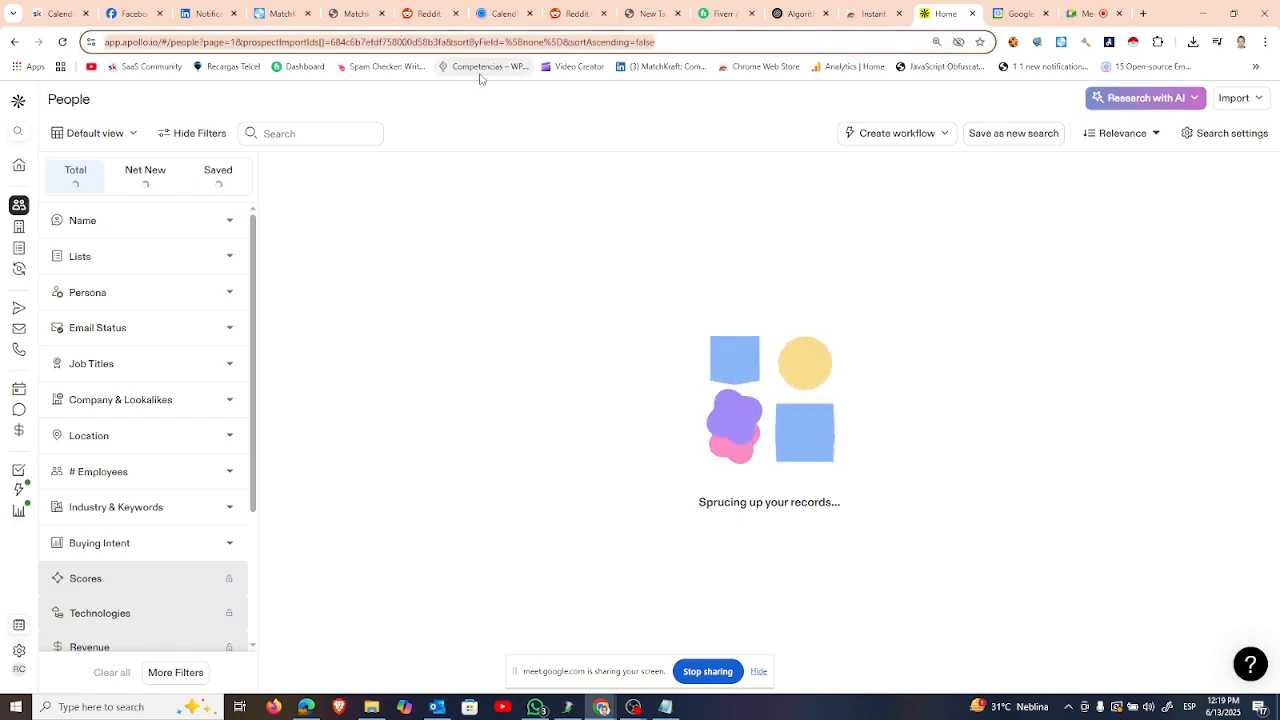
{"action": "type", "text": "https://app.apollo.io/#/people?page=5&contactEmailStatusV2[]=verified&personTitles[]=software%20director&personLocations[]=United%20States&prospectedByCurrentTeam[]=no&sortAscending=false&sortByField=person_name.raw"}
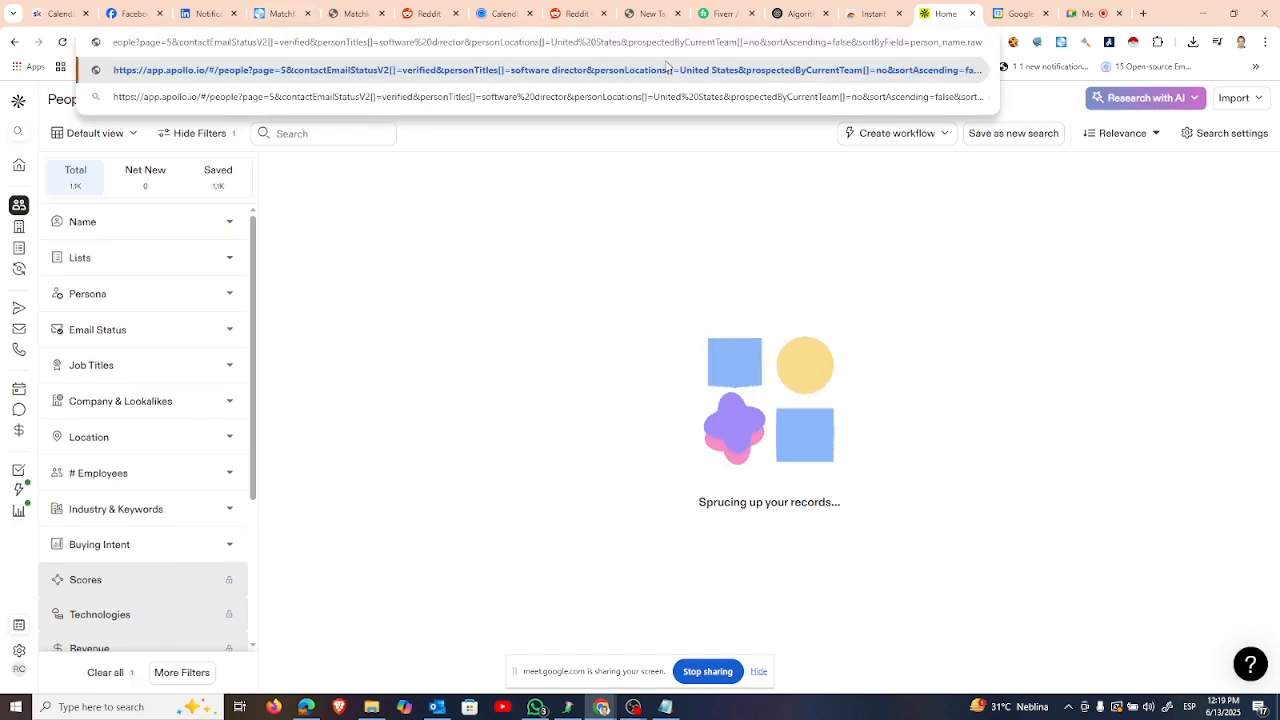
{"action": "key", "text": "Return"}
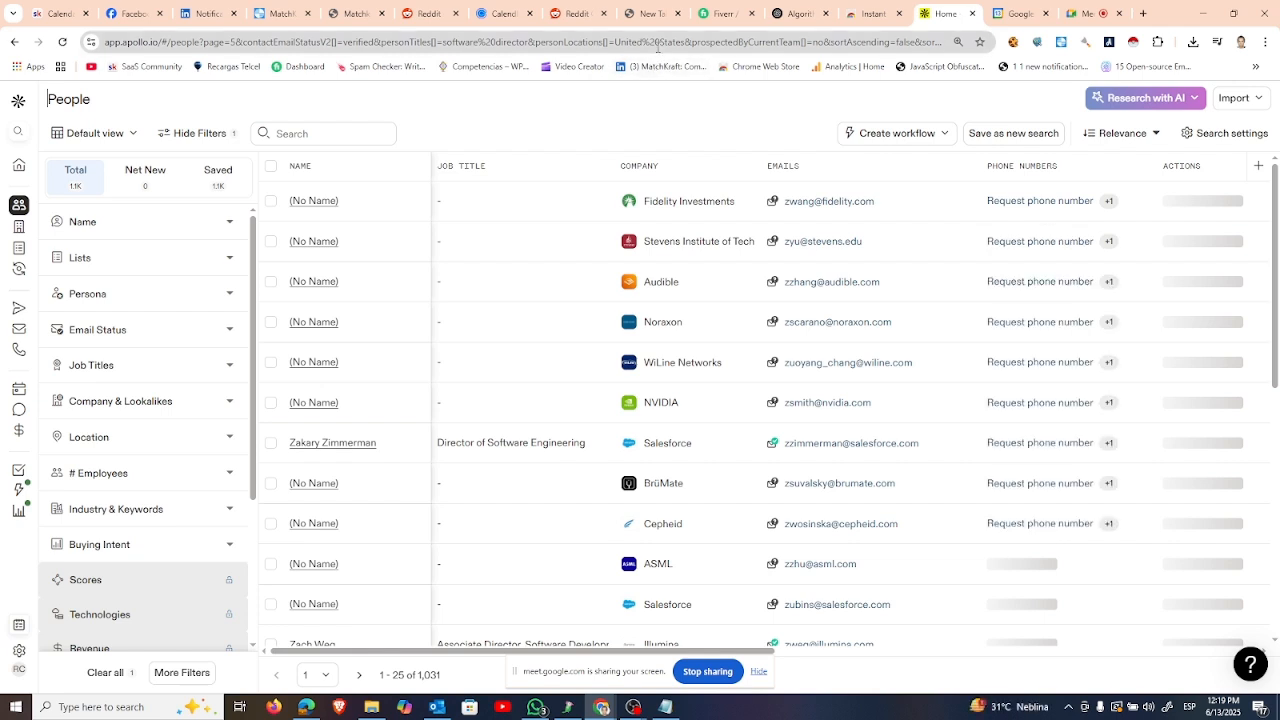
{"action": "left_click", "coordinate": [659, 47]}
{"action": "left_click", "coordinate": [767, 103]}
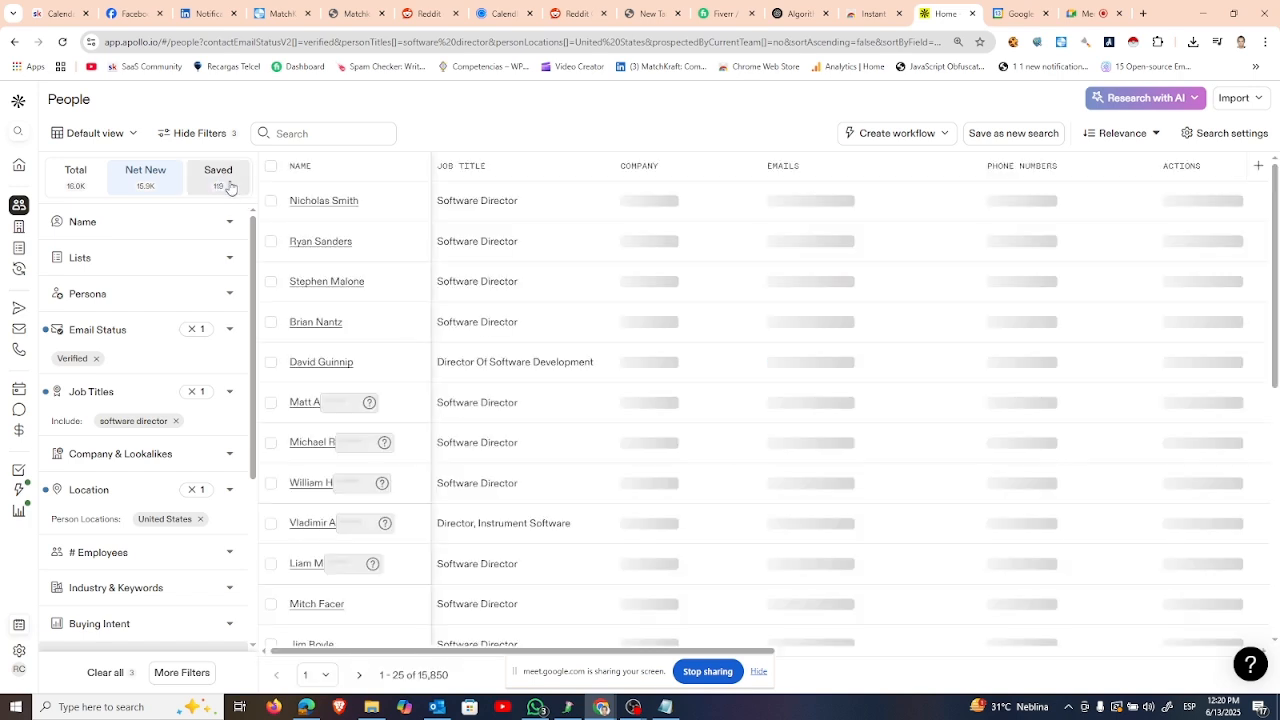
Step: Show only the Saved people of the filtered search and select all of them for export
{"action": "left_click", "coordinate": [234, 186]}
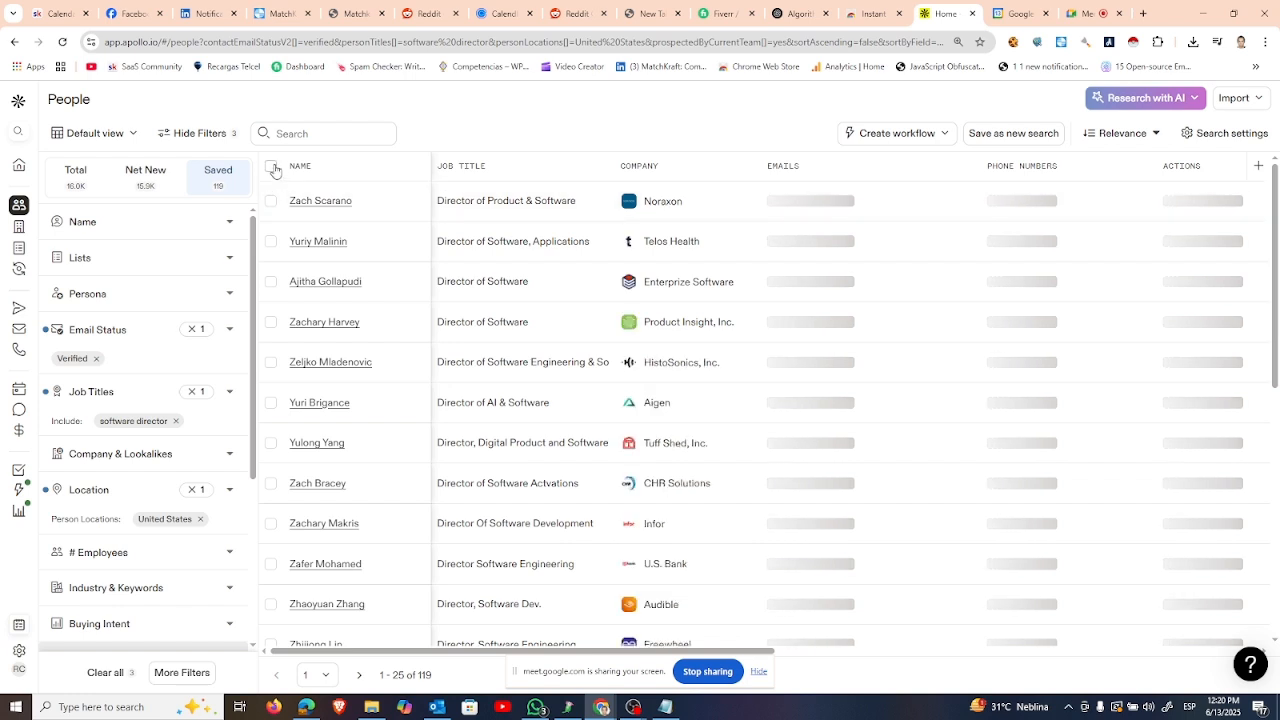
{"action": "left_click", "coordinate": [274, 170]}
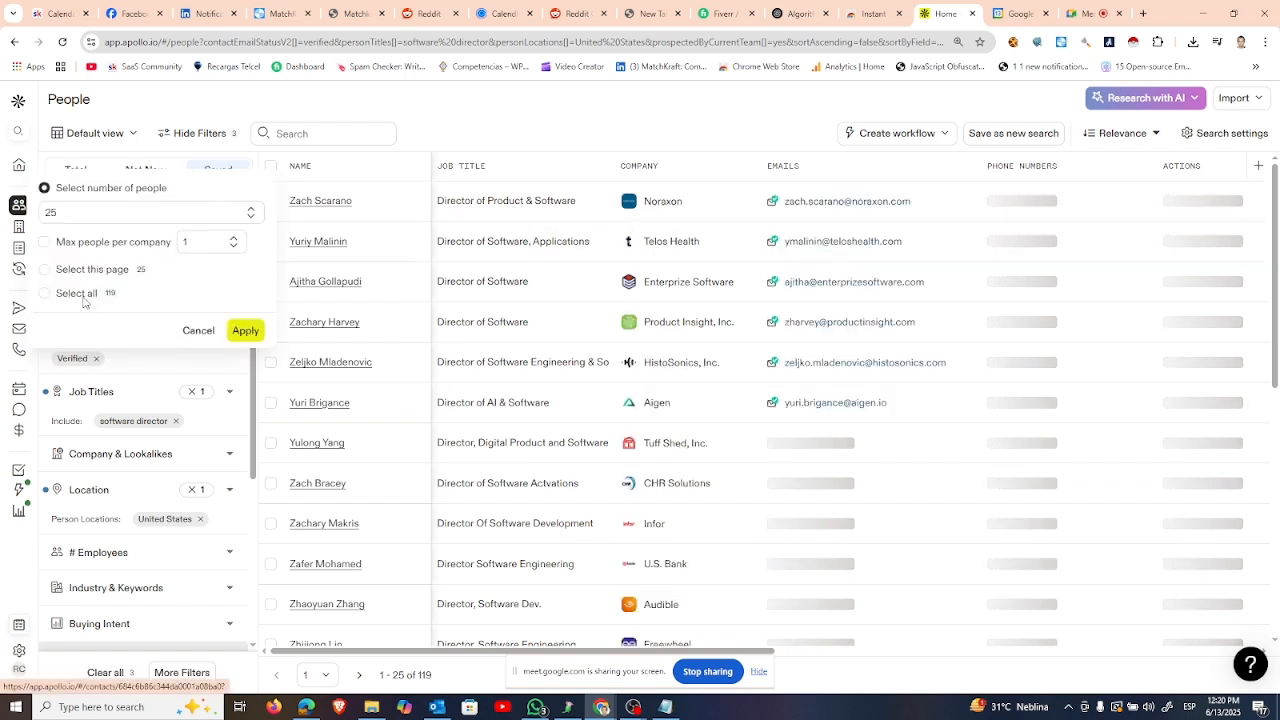
{"action": "left_click", "coordinate": [80, 295]}
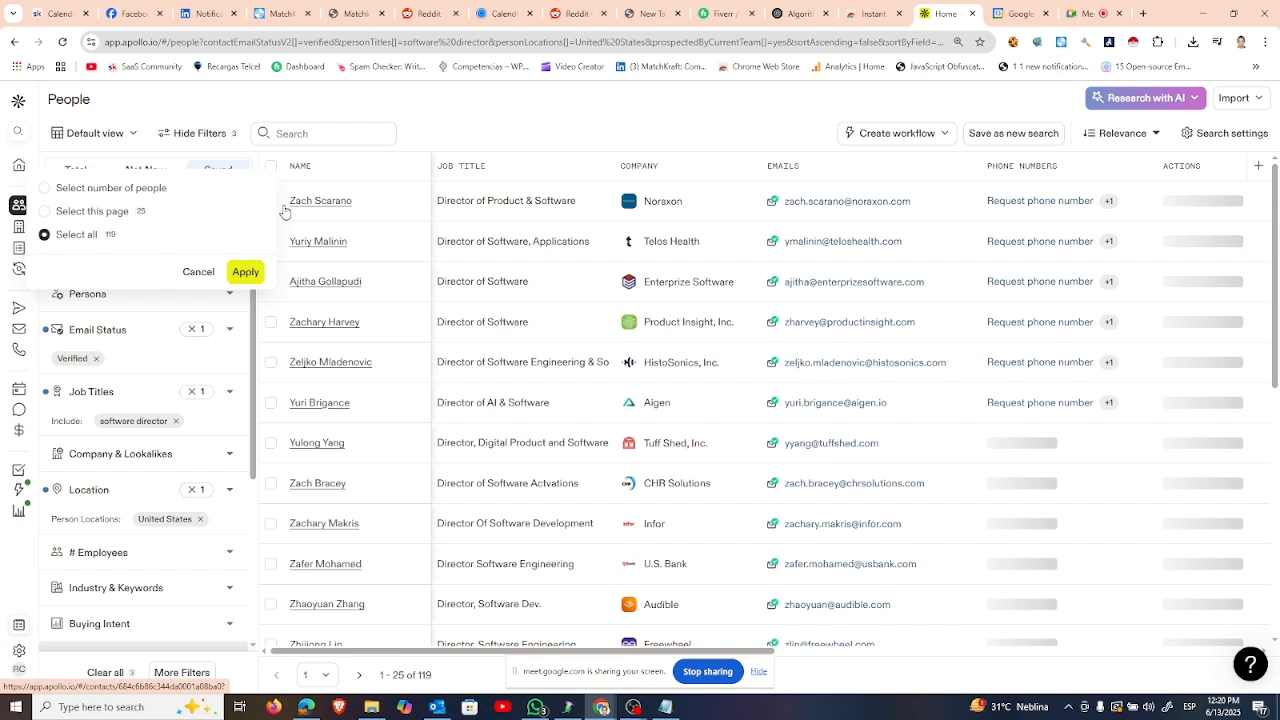
{"action": "left_click", "coordinate": [770, 207]}
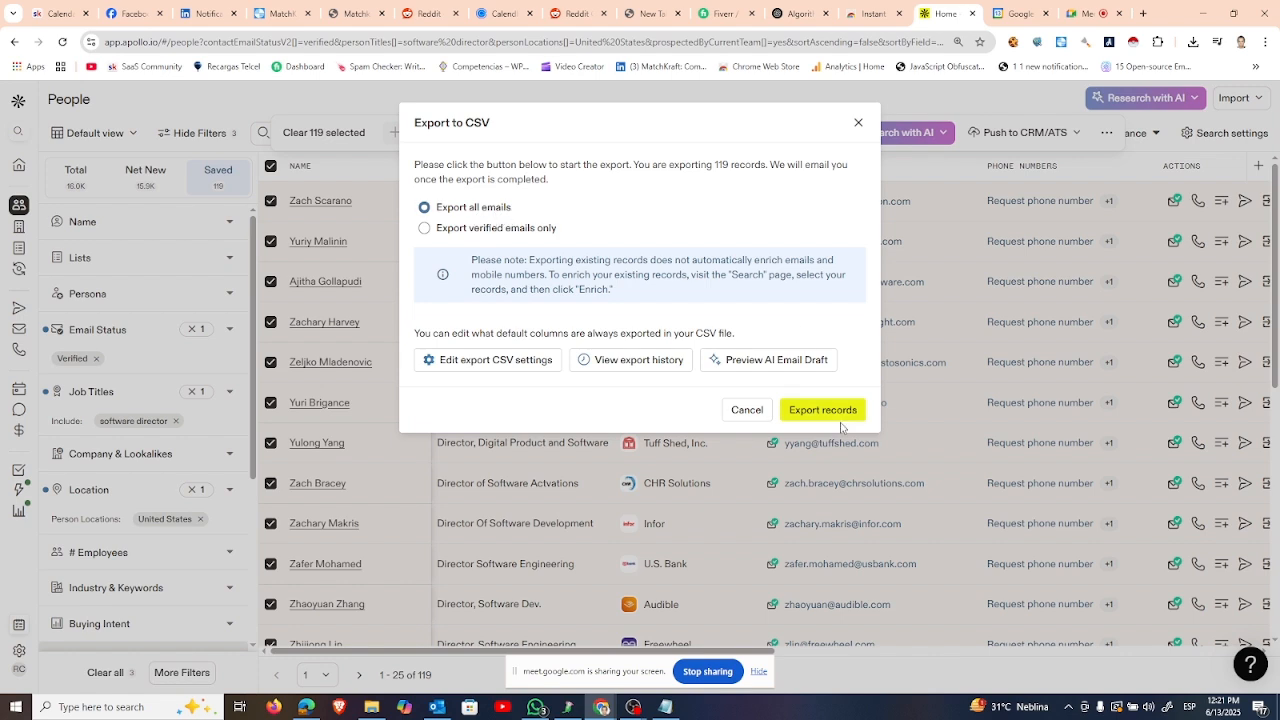
Step: Export the selected records to CSV with all emails, download the file and open apollo-contacts-export (32) in Excel
{"action": "left_click", "coordinate": [836, 414]}
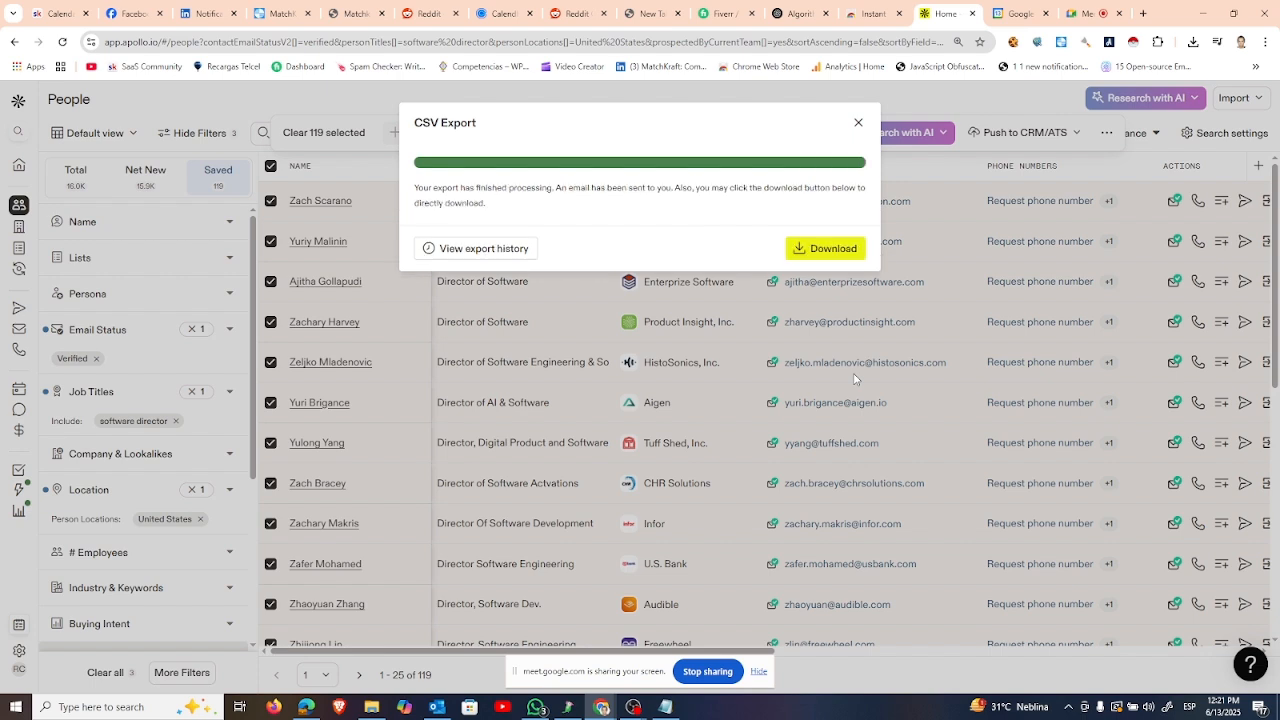
{"action": "left_click", "coordinate": [815, 256]}
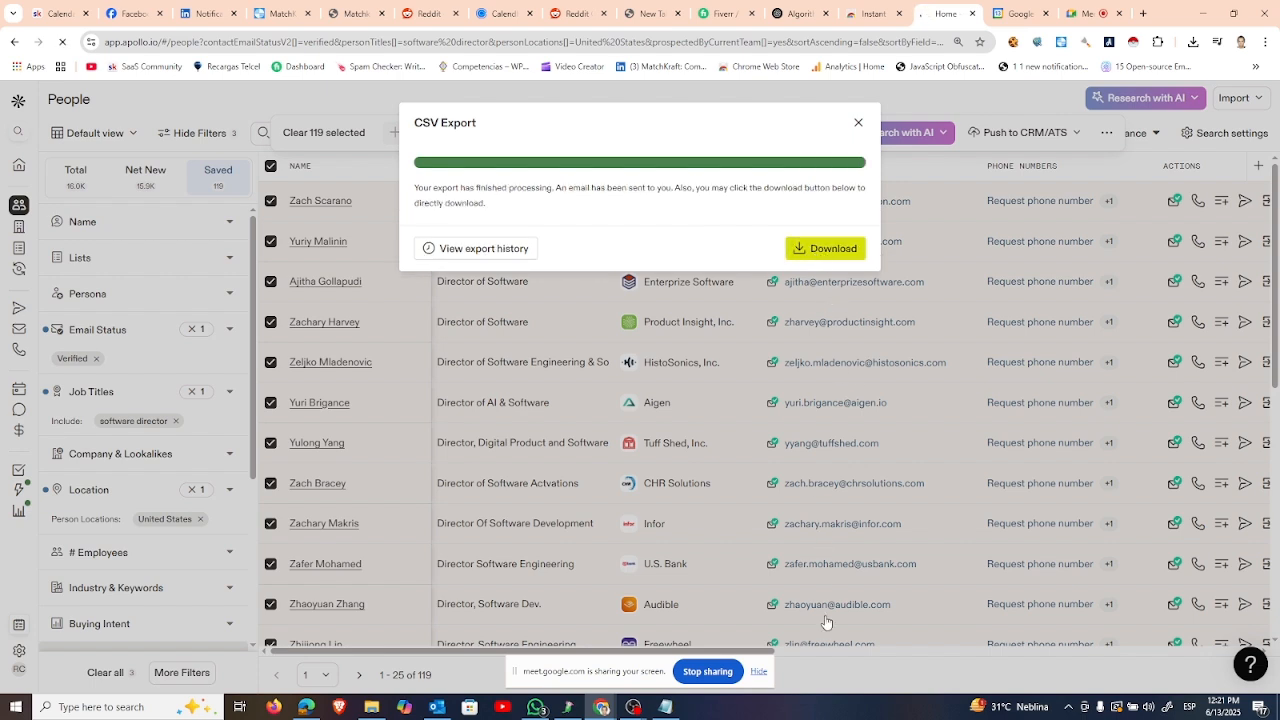
{"action": "left_click", "coordinate": [858, 121]}
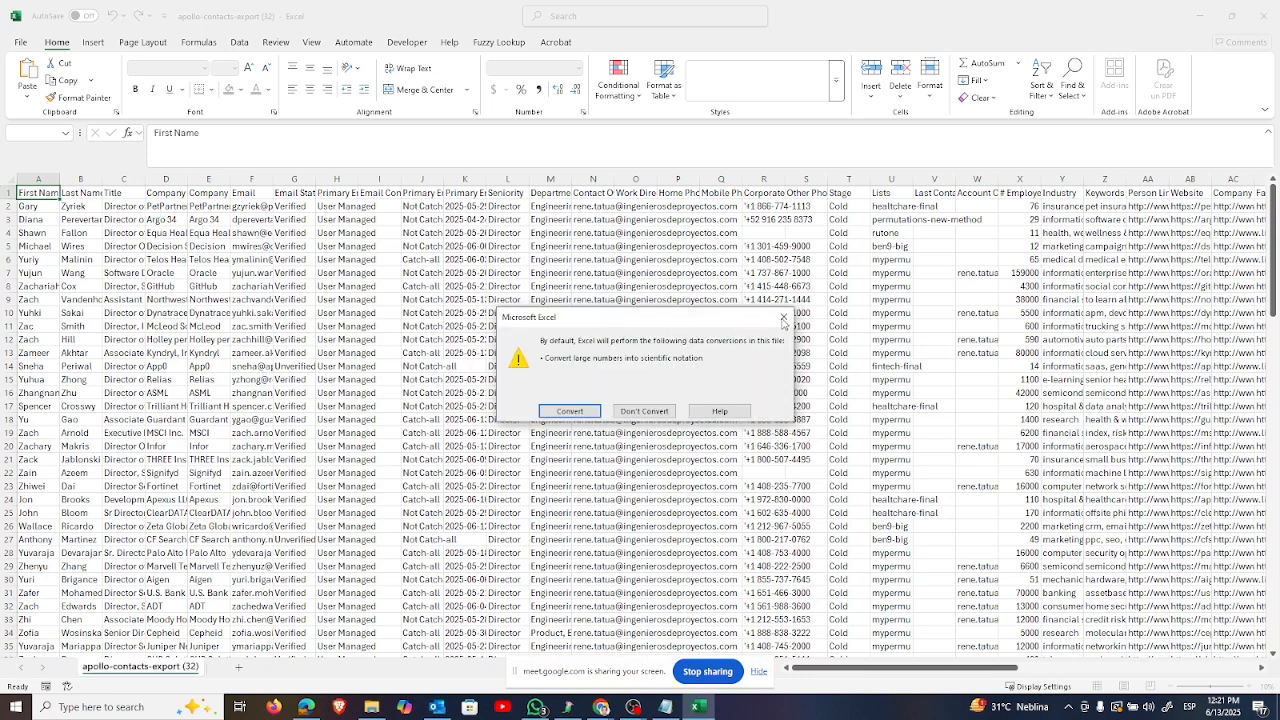
{"action": "left_click", "coordinate": [782, 317]}
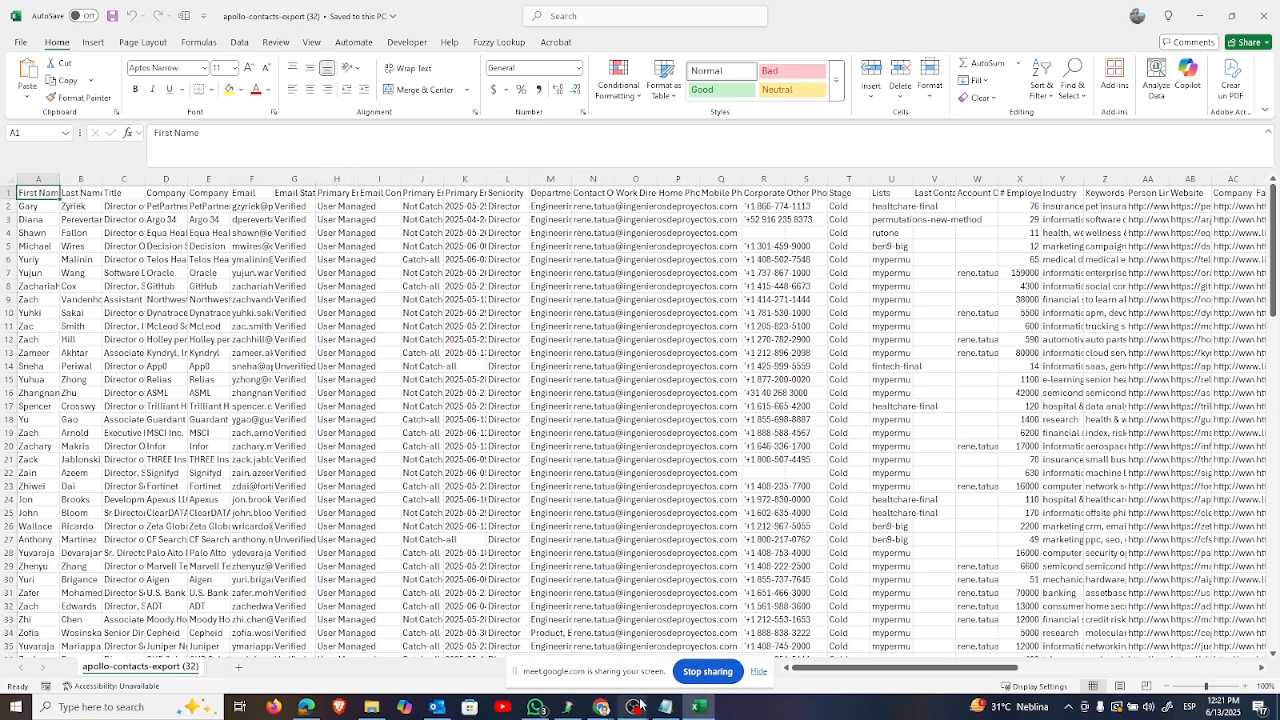
Step: Switch to Apollo in Chrome and download the sample contacts template from the CSV import page
{"action": "left_click", "coordinate": [600, 706]}
{"action": "left_click", "coordinate": [594, 678]}
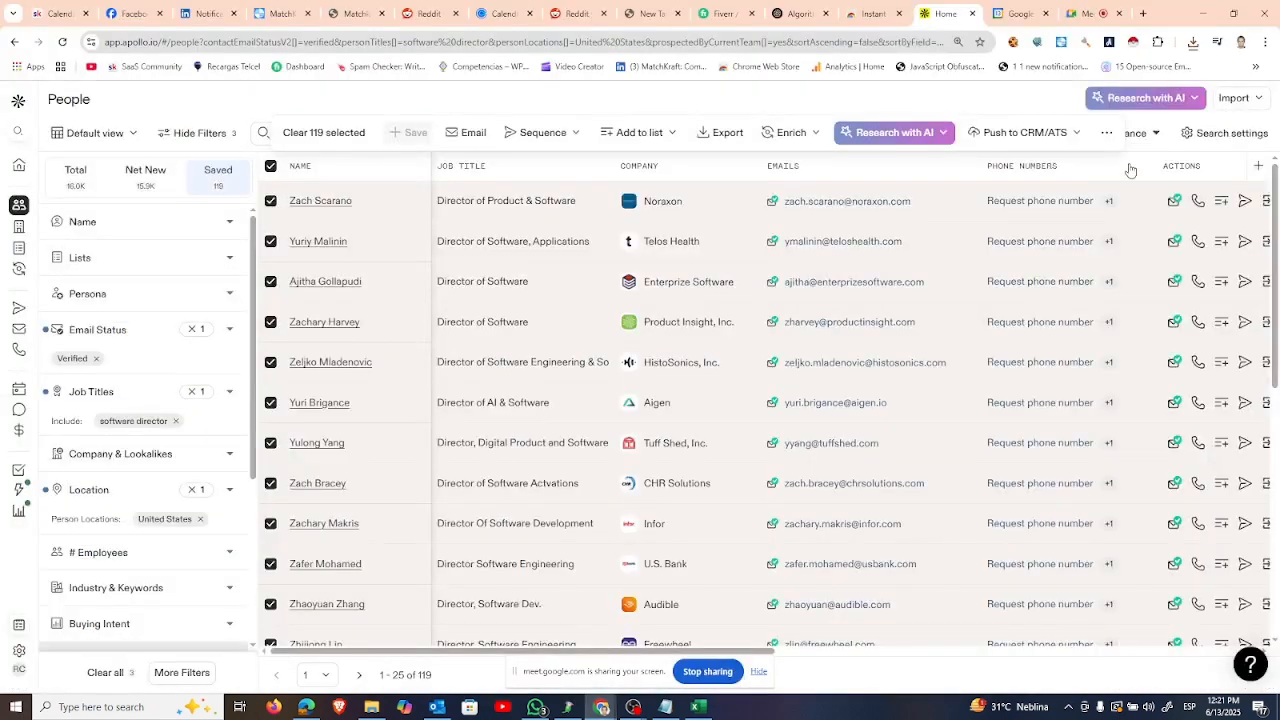
{"action": "left_click", "coordinate": [1247, 104]}
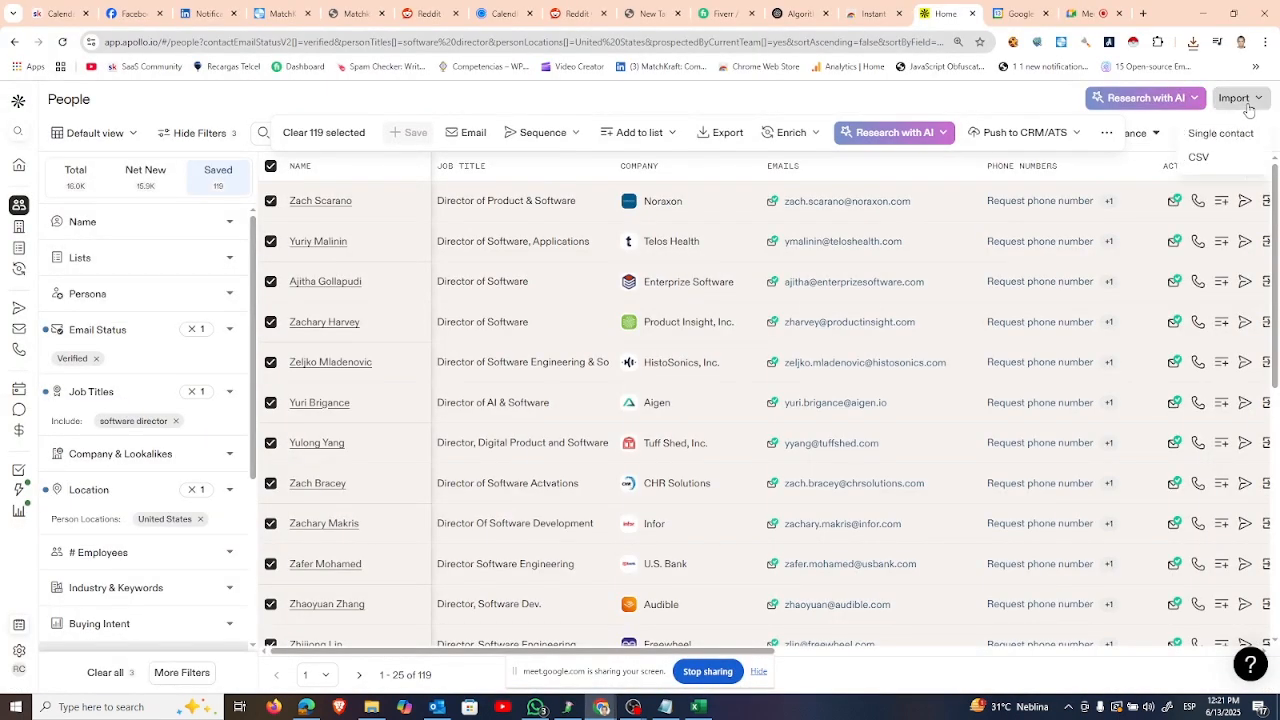
{"action": "left_click", "coordinate": [1205, 158]}
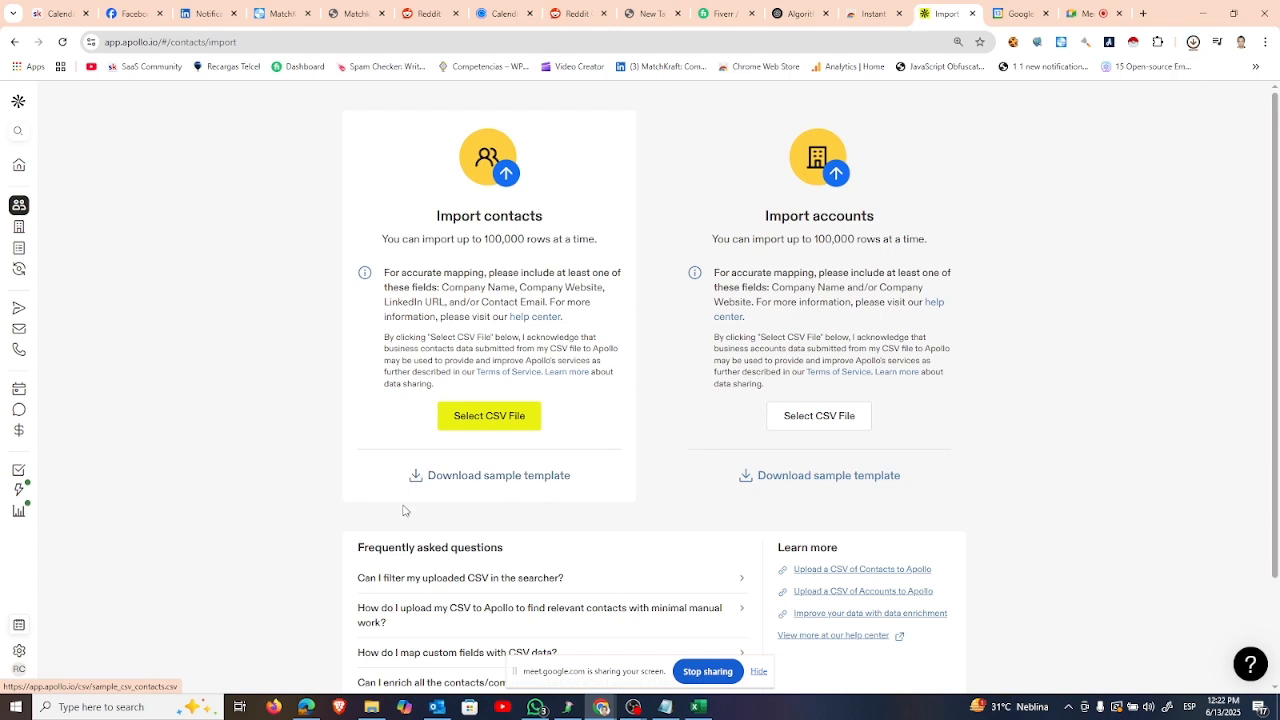
Step: Open sample_csv_contacts (2) from the Downloads folder in Excel
{"action": "left_click", "coordinate": [378, 708]}
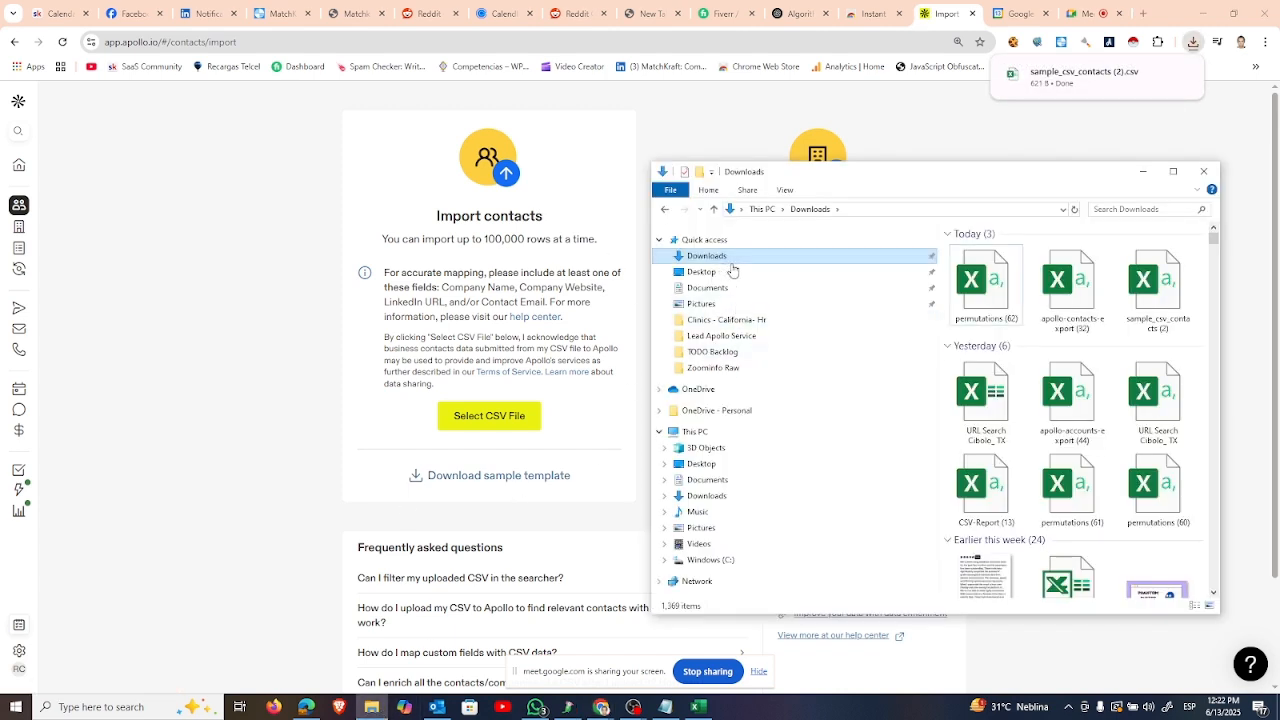
{"action": "left_click", "coordinate": [1165, 290]}
{"action": "double_click", "coordinate": [1165, 290]}
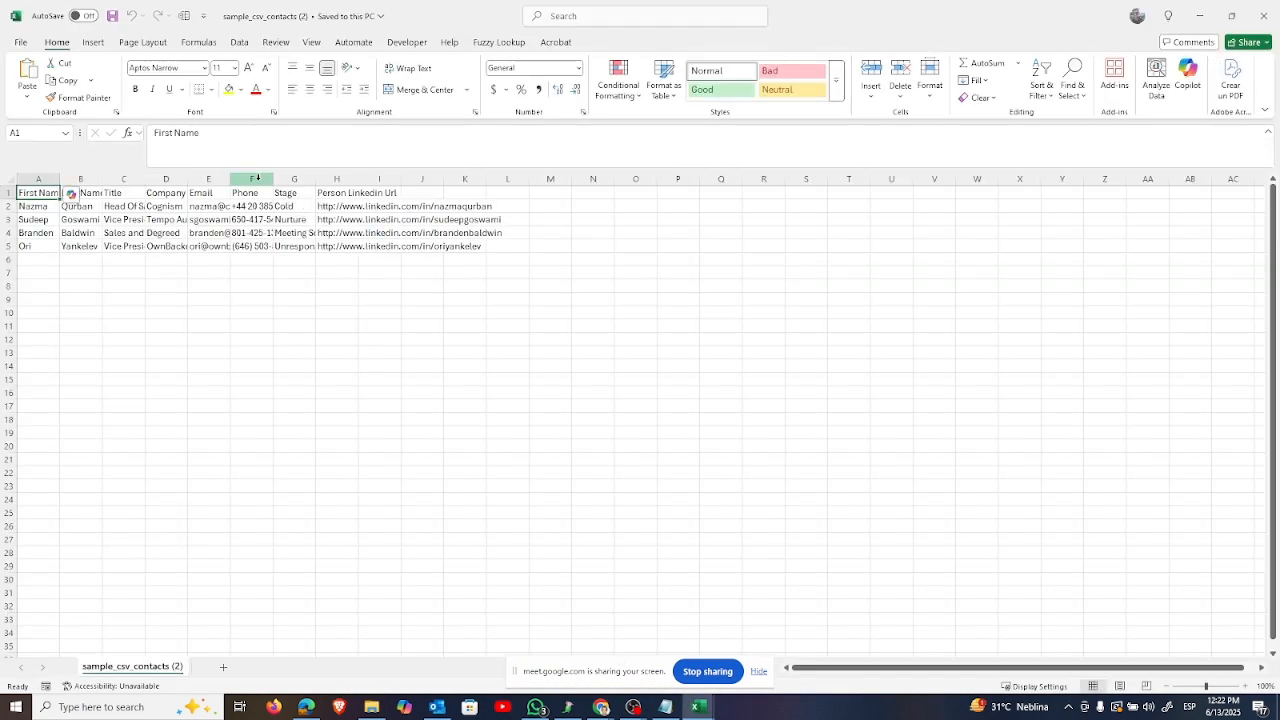
Step: Delete the Phone and Stage columns from the sample contacts sheet
{"action": "left_click_drag", "start_coordinate": [257, 178], "coordinate": [298, 178]}
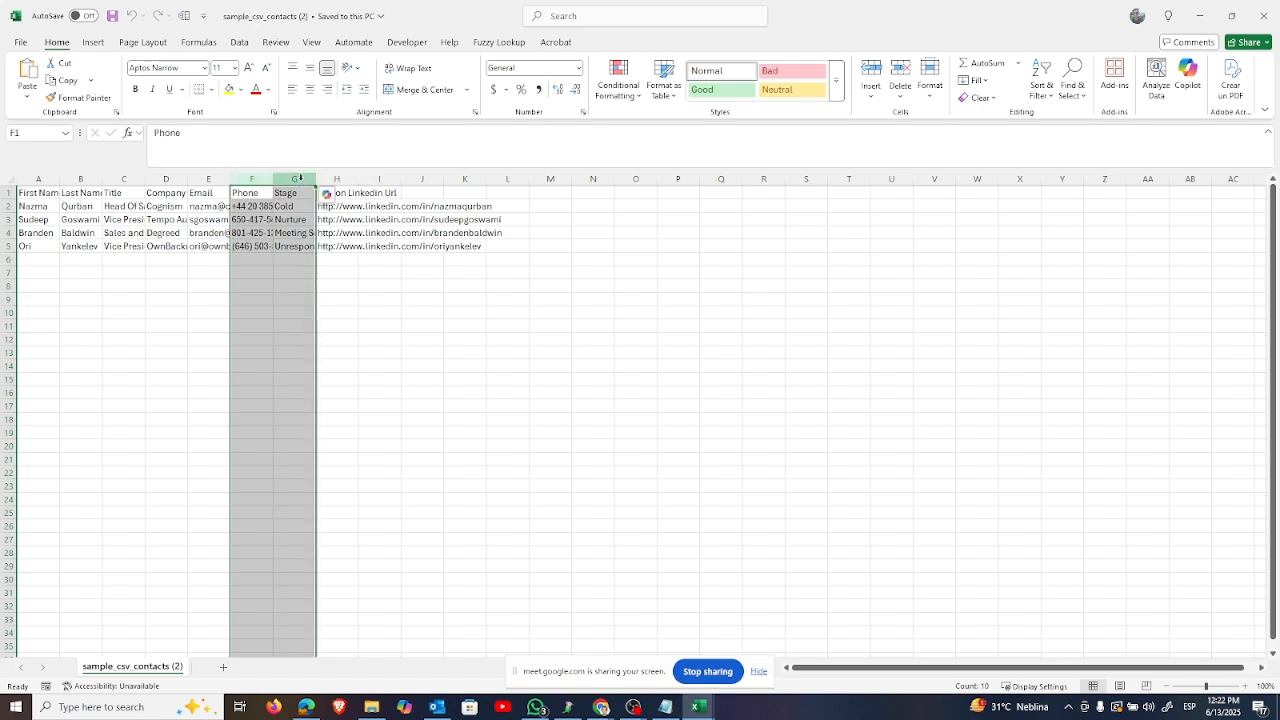
{"action": "right_click", "coordinate": [300, 176]}
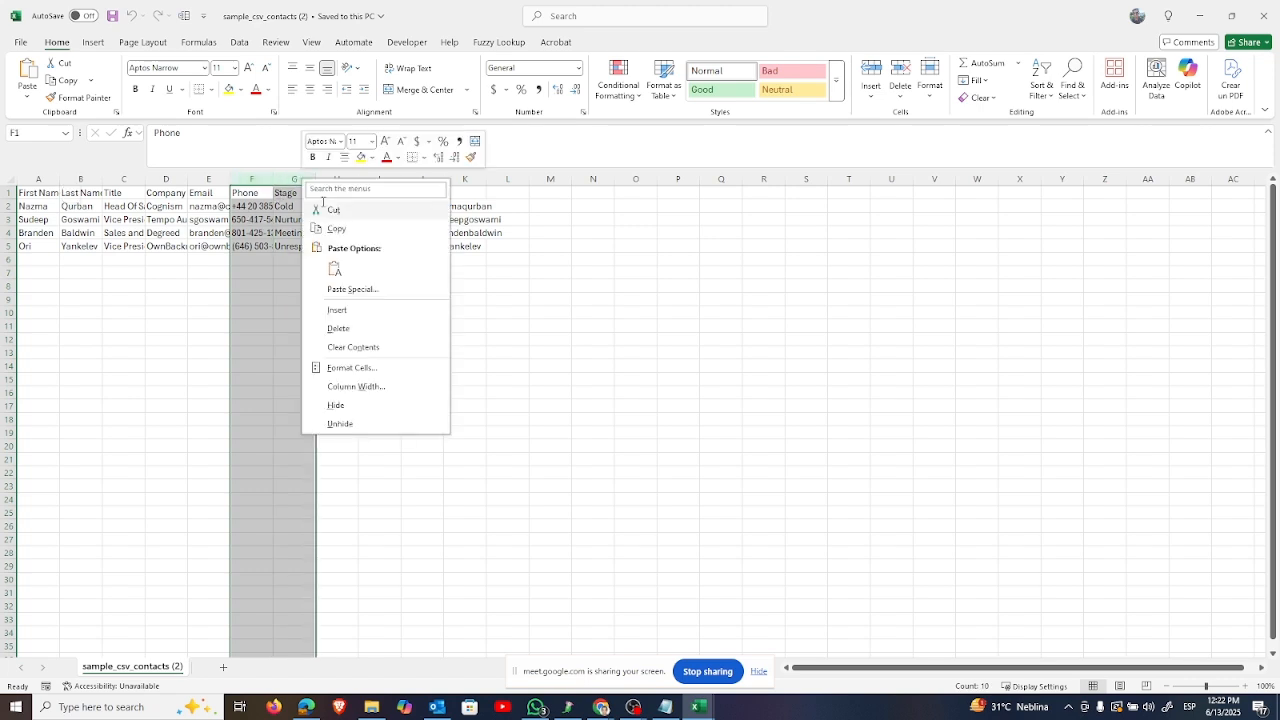
{"action": "left_click", "coordinate": [336, 329]}
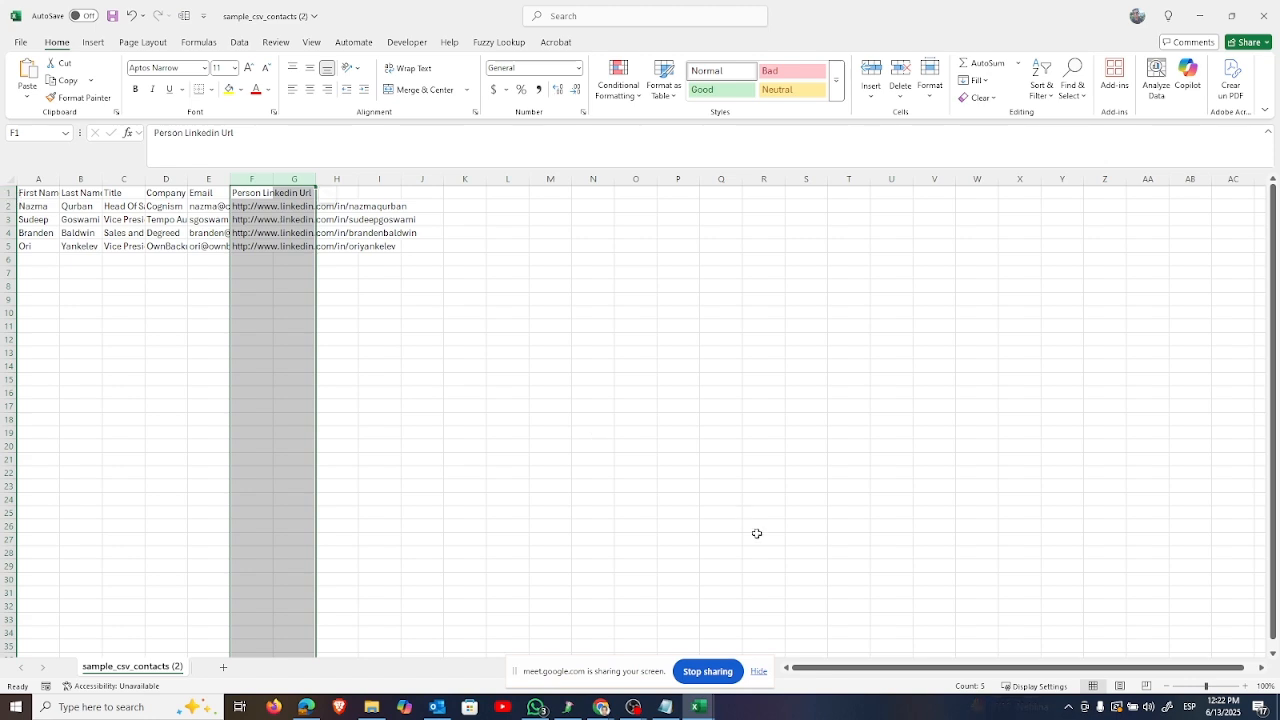
Step: Copy all first and last names from apollo-contacts-export (32) into sample_csv_contacts (2), starting at cell A2
{"action": "left_click", "coordinate": [699, 707]}
{"action": "left_click", "coordinate": [656, 636]}
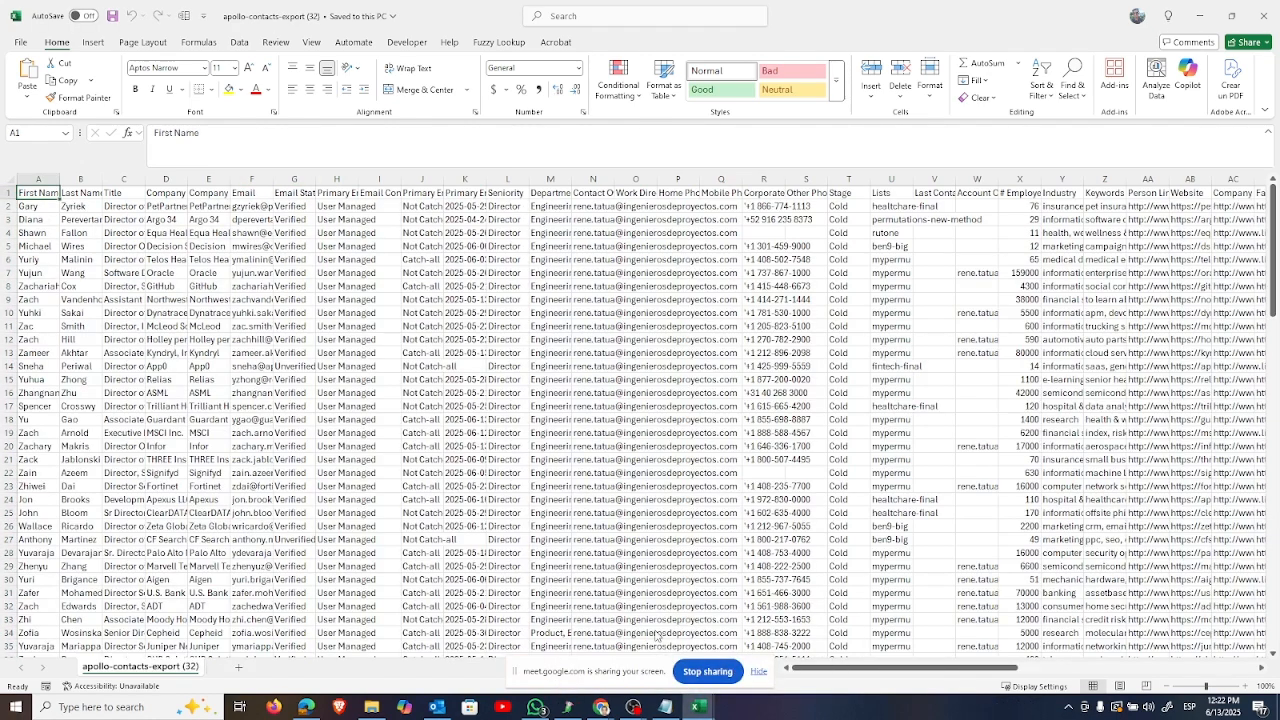
{"action": "key", "text": "Down"}
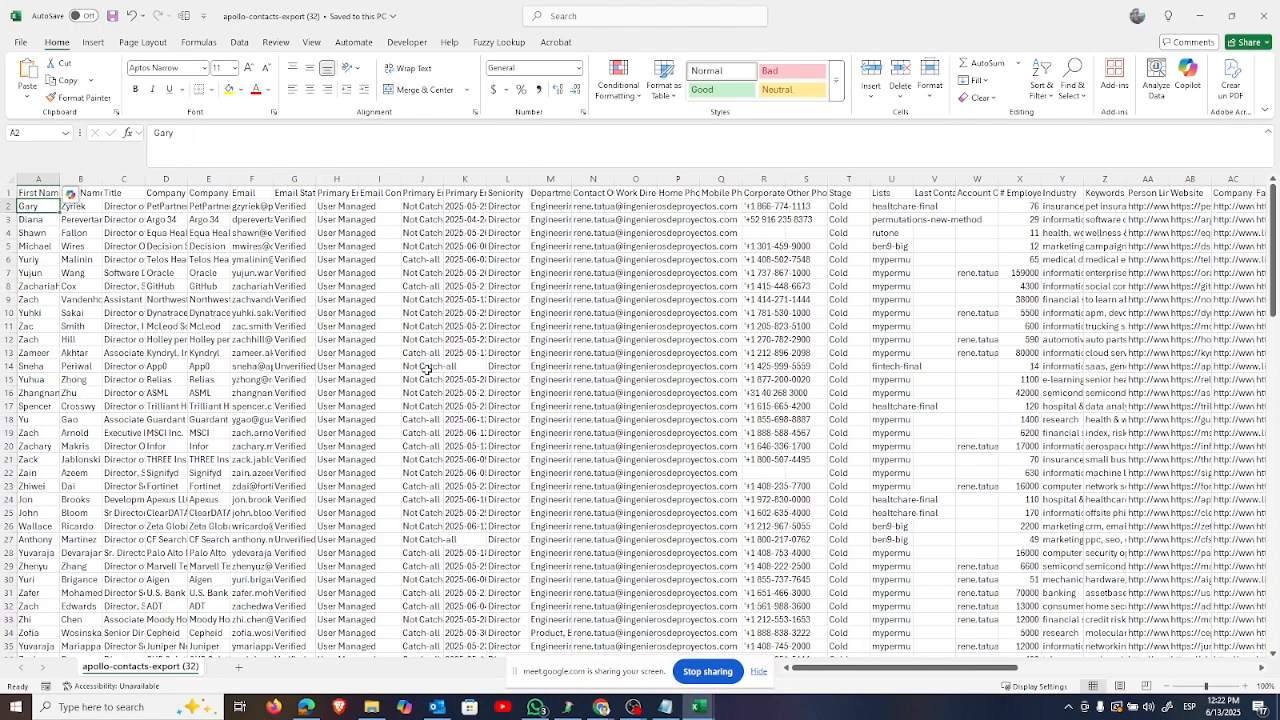
{"action": "key", "text": "shift+Right"}
{"action": "key", "text": "ctrl+shift+Down"}
{"action": "key", "text": "ctrl+c"}
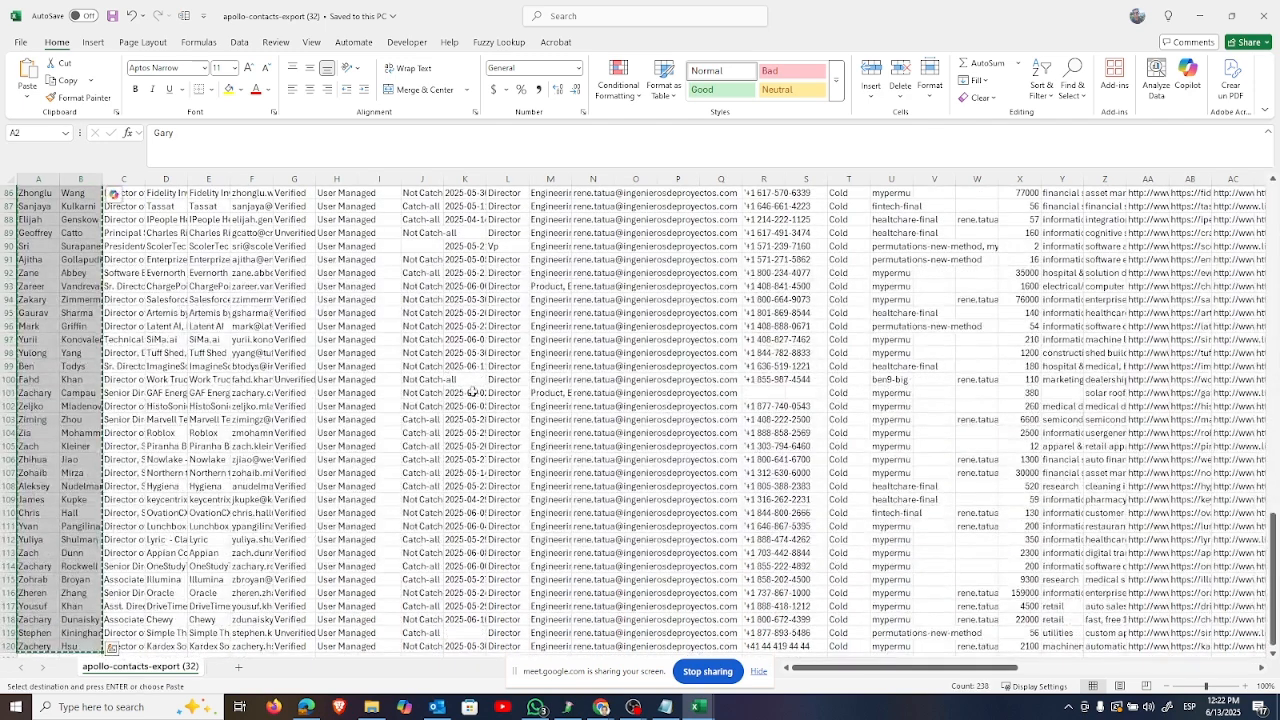
{"action": "left_click", "coordinate": [699, 707]}
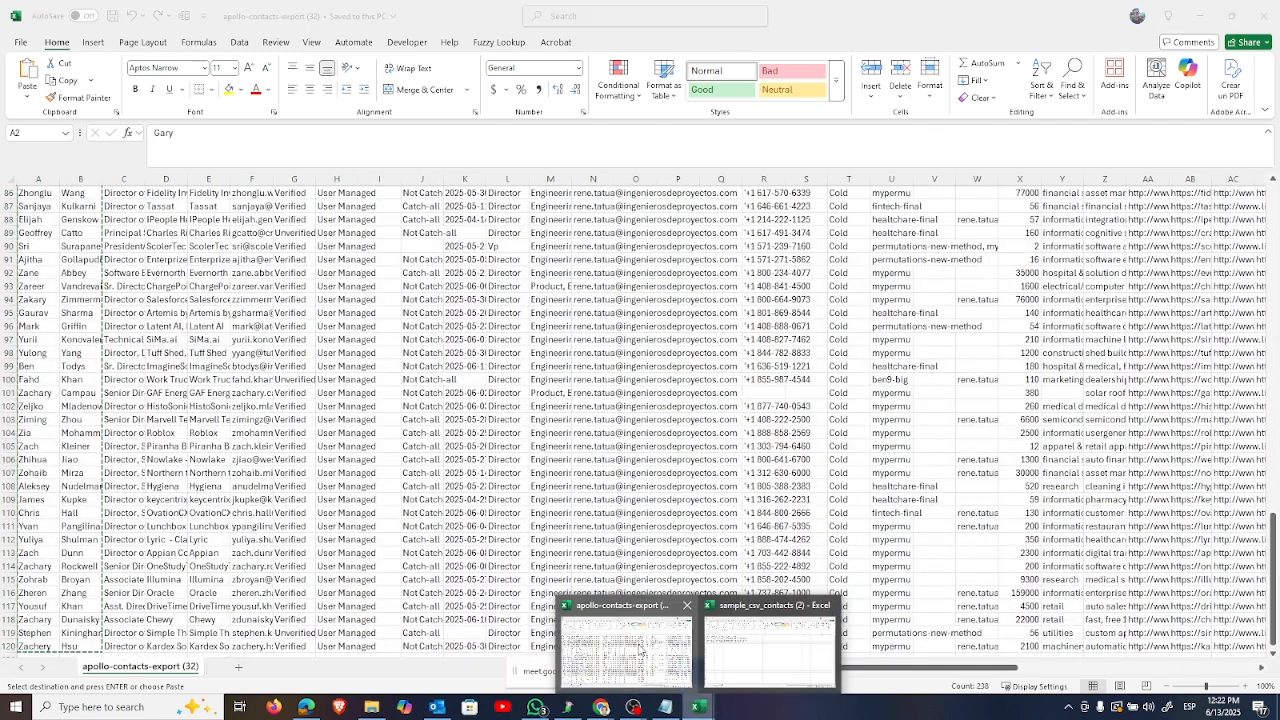
{"action": "left_click", "coordinate": [769, 650]}
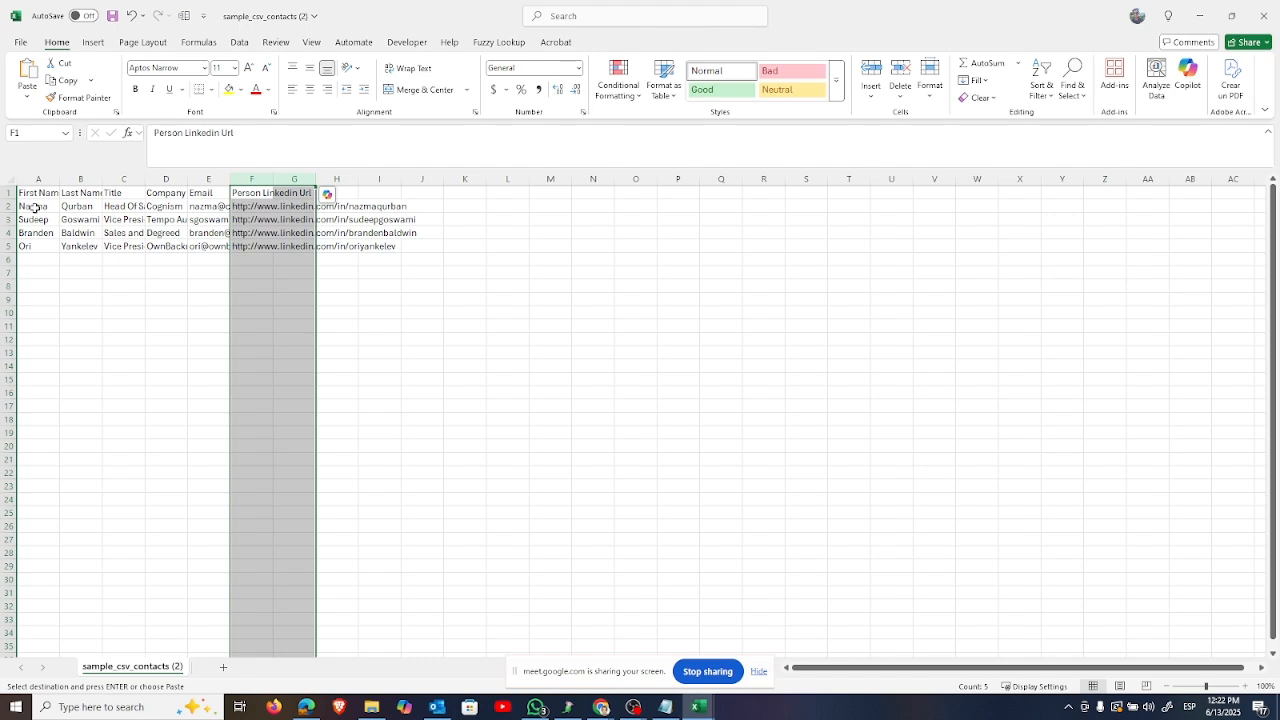
{"action": "left_click", "coordinate": [34, 207]}
{"action": "key", "text": "ctrl+v"}
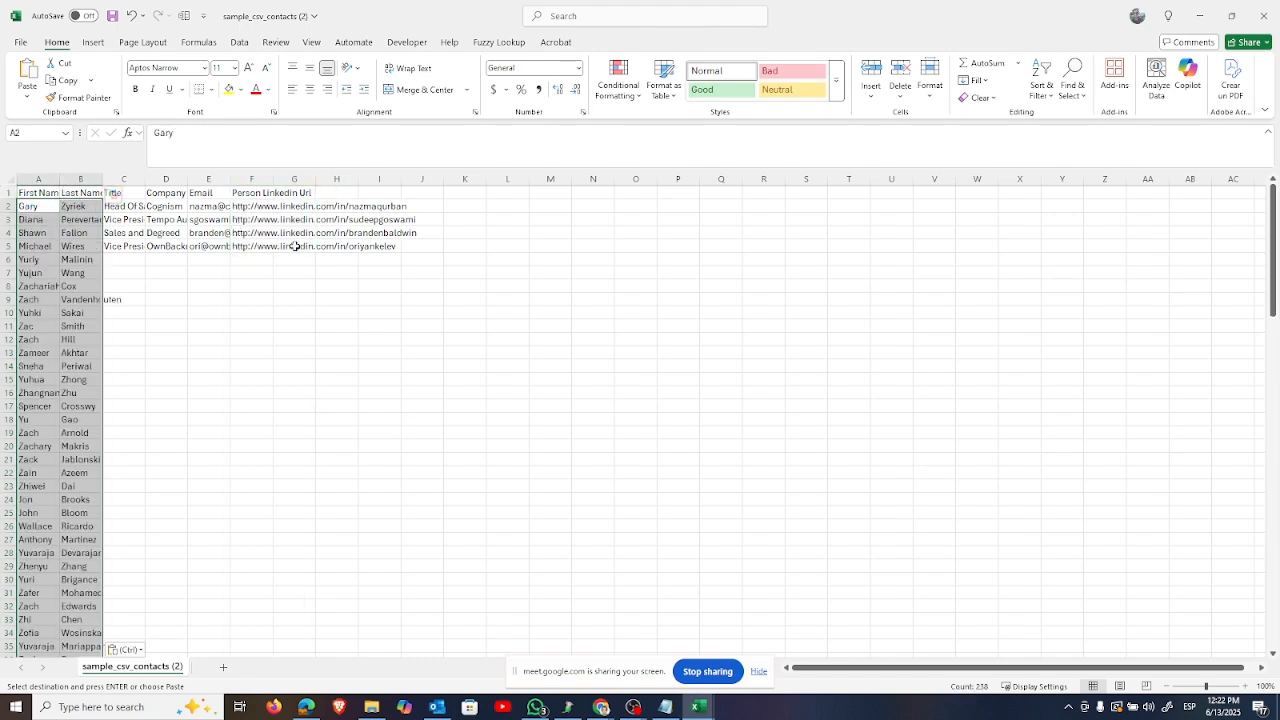
Step: Copy the title, company, email and LinkedIn URL data from apollo-contacts-export (32) into the matching columns of sample_csv_contacts (2), from row 2
{"action": "left_click", "coordinate": [701, 712]}
{"action": "left_click", "coordinate": [628, 642]}
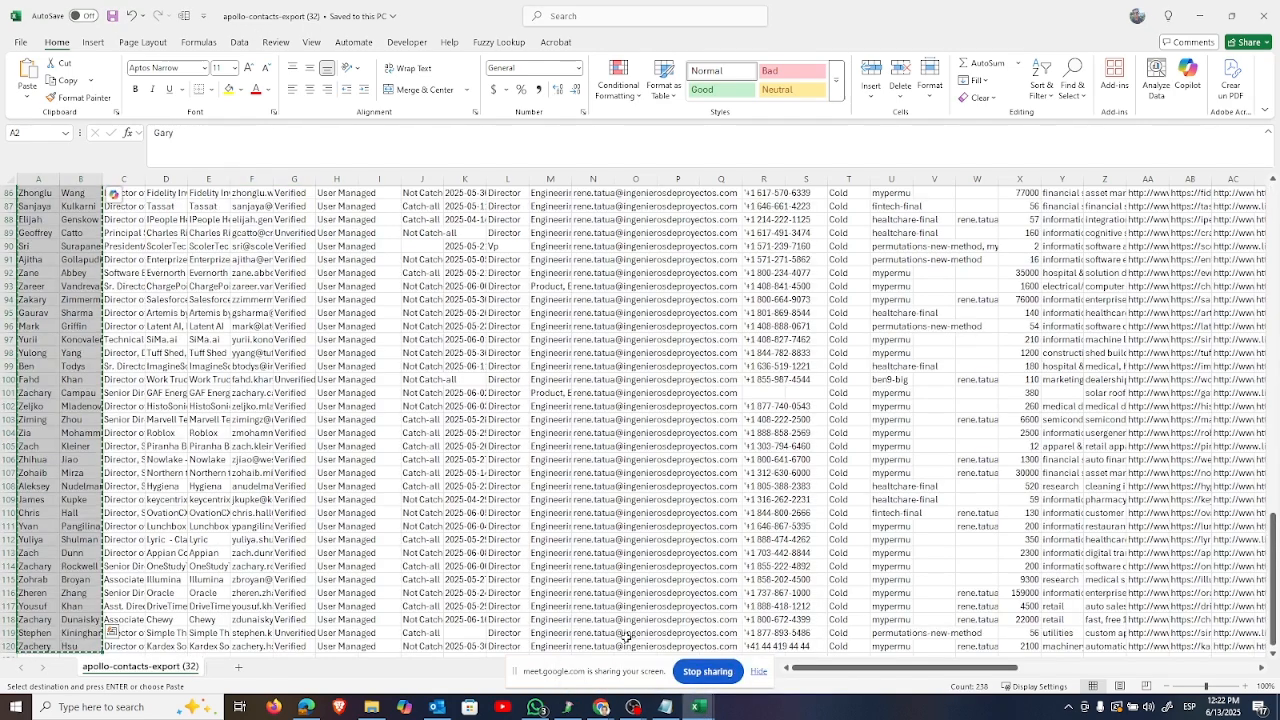
{"action": "left_click", "coordinate": [697, 710]}
{"action": "left_click", "coordinate": [760, 670]}
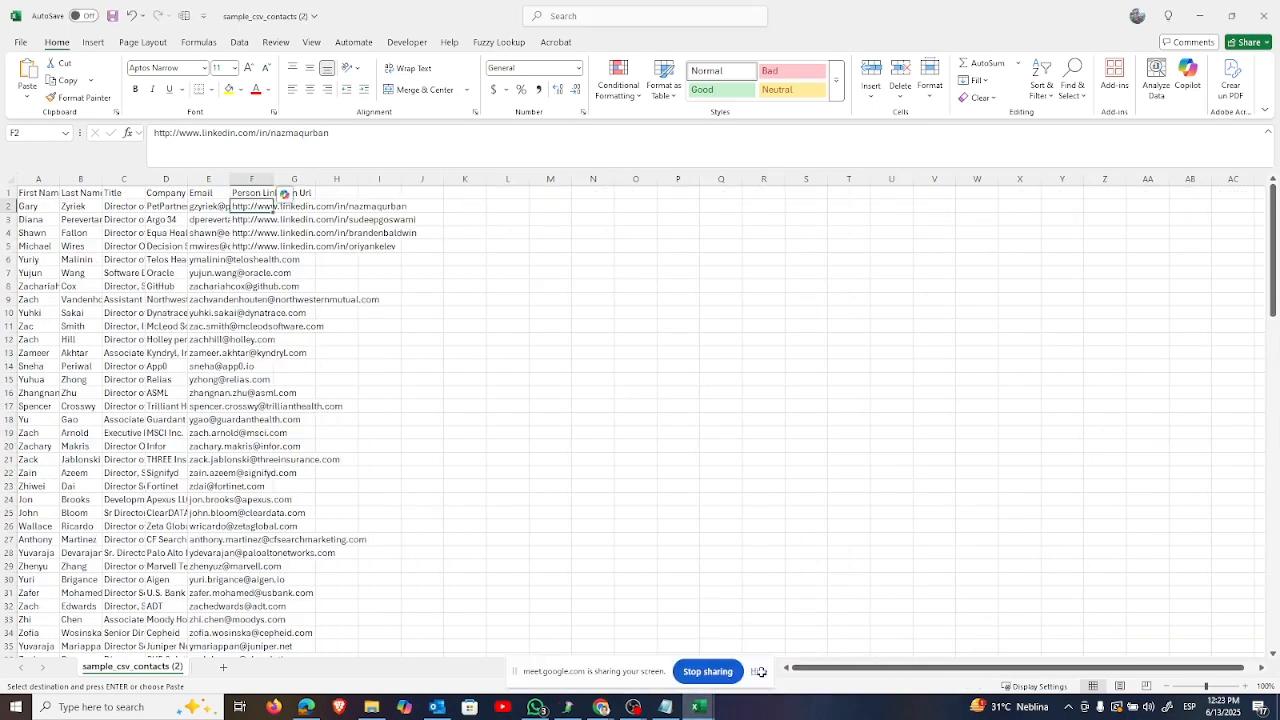
{"action": "key", "text": "ctrl+v"}
Step: Save the filled sample_csv_contacts (2) file and close it
{"action": "key", "text": "Home"}
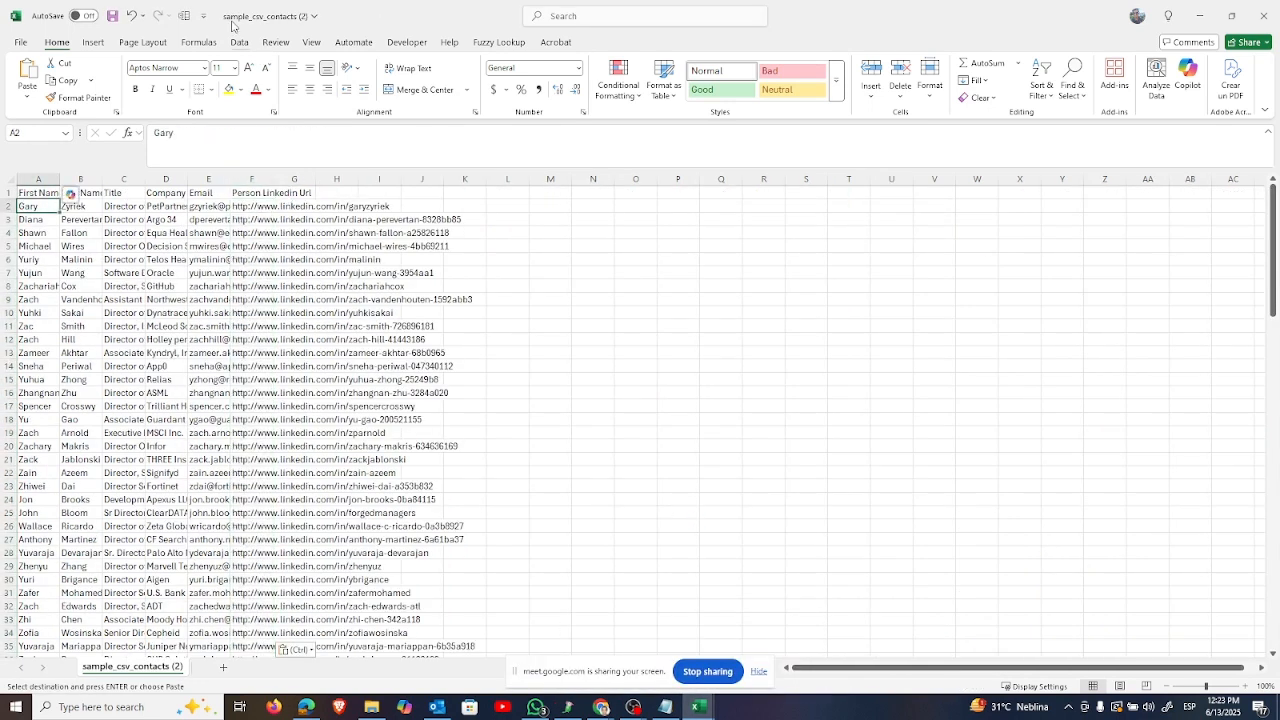
{"action": "left_click", "coordinate": [112, 15]}
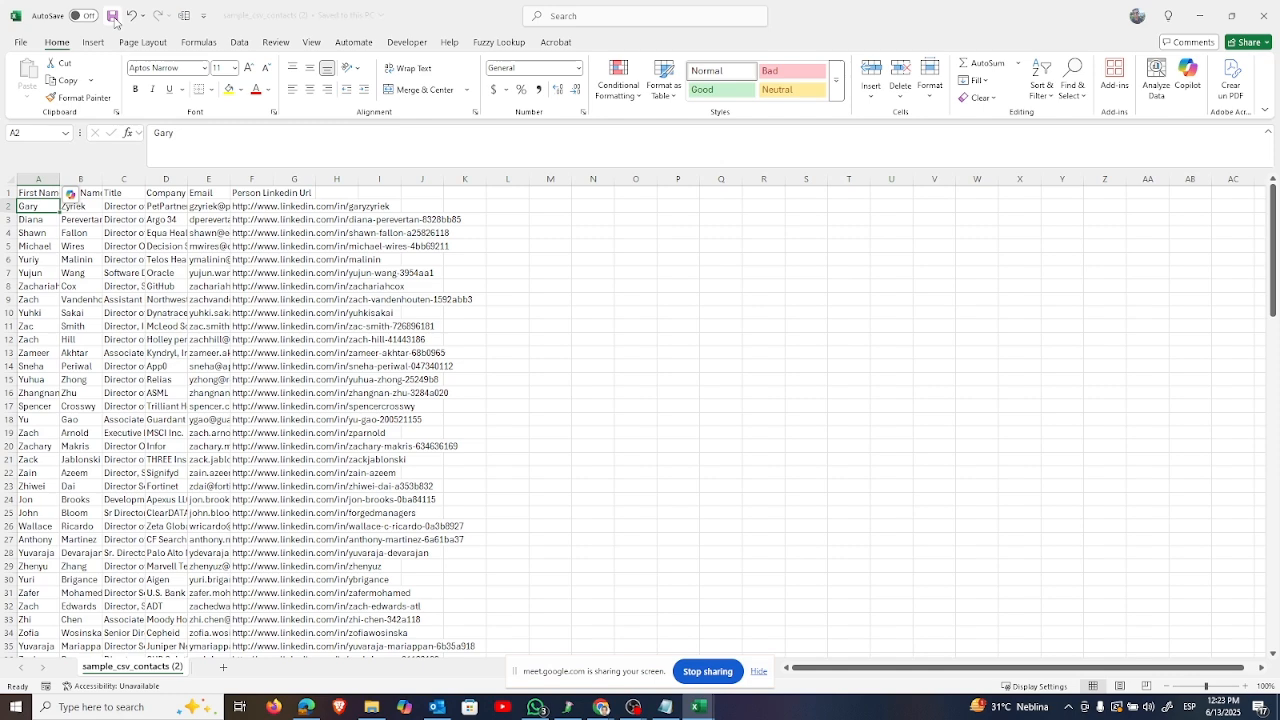
{"action": "left_click", "coordinate": [1274, 8]}
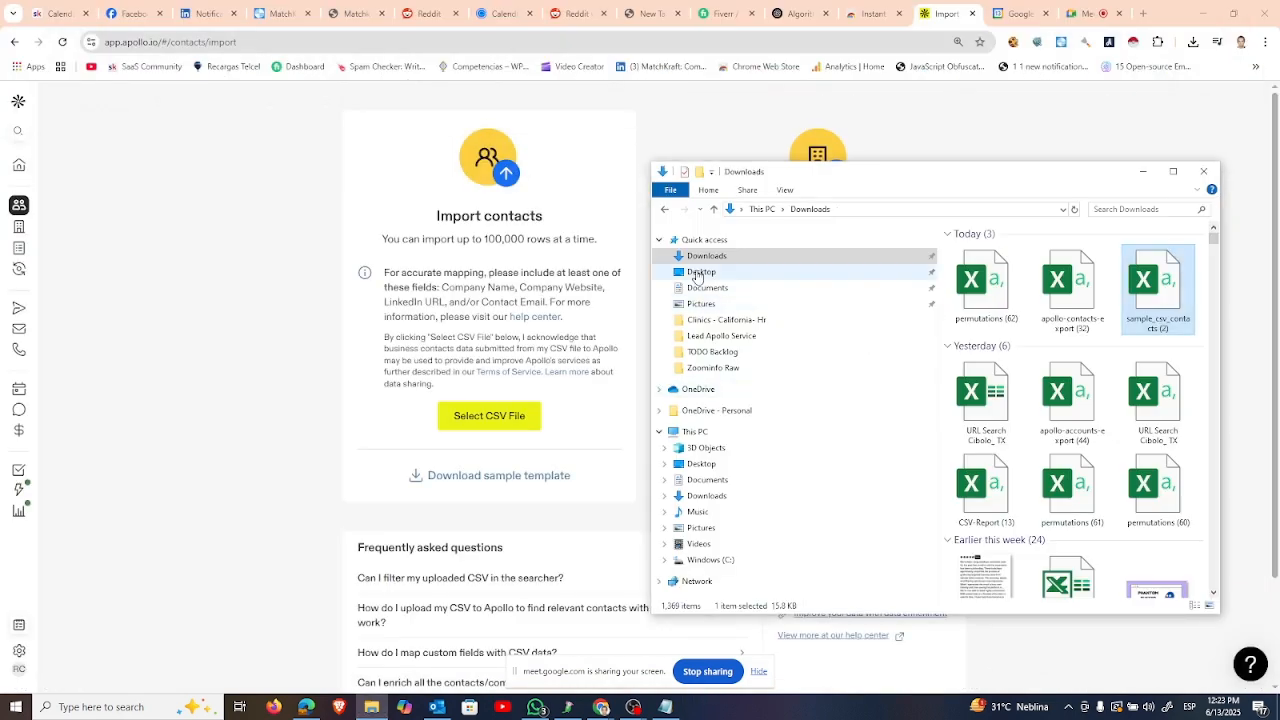
Step: Switch to Apollo in Edge and open the CSV contact import page from the People search
{"action": "left_click", "coordinate": [266, 192]}
{"action": "left_click", "coordinate": [306, 707]}
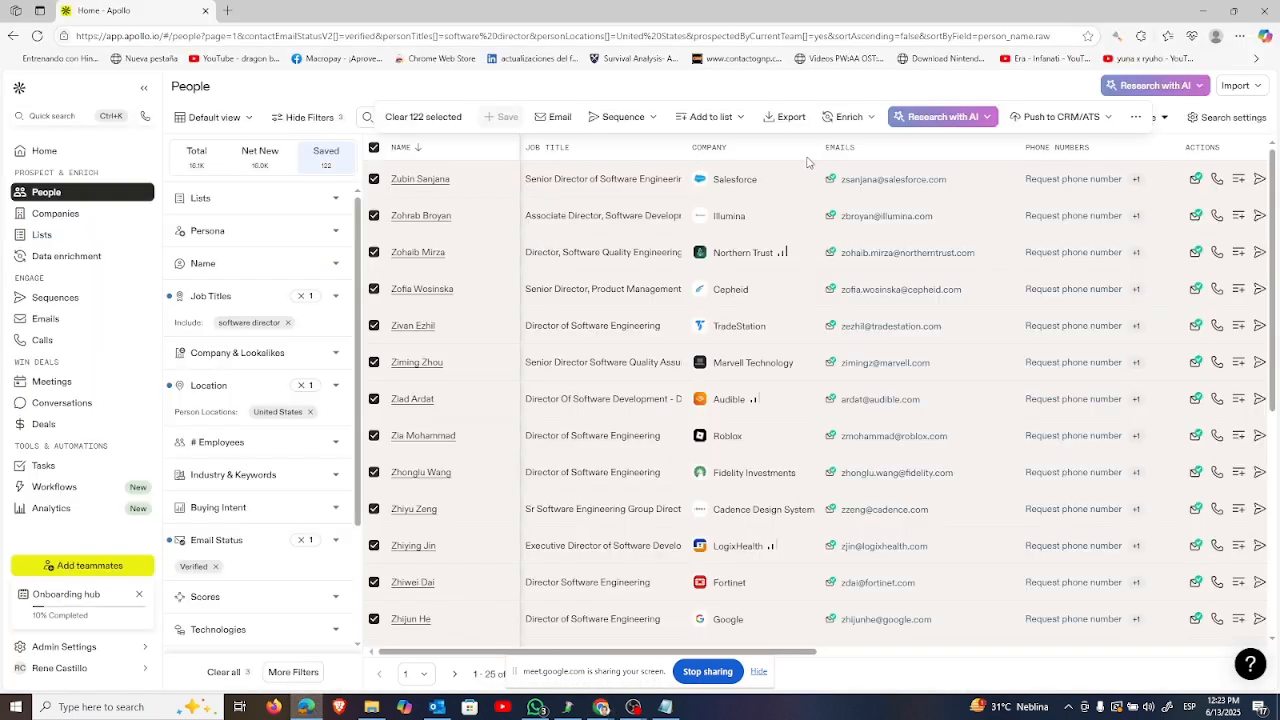
{"action": "left_click", "coordinate": [1259, 88]}
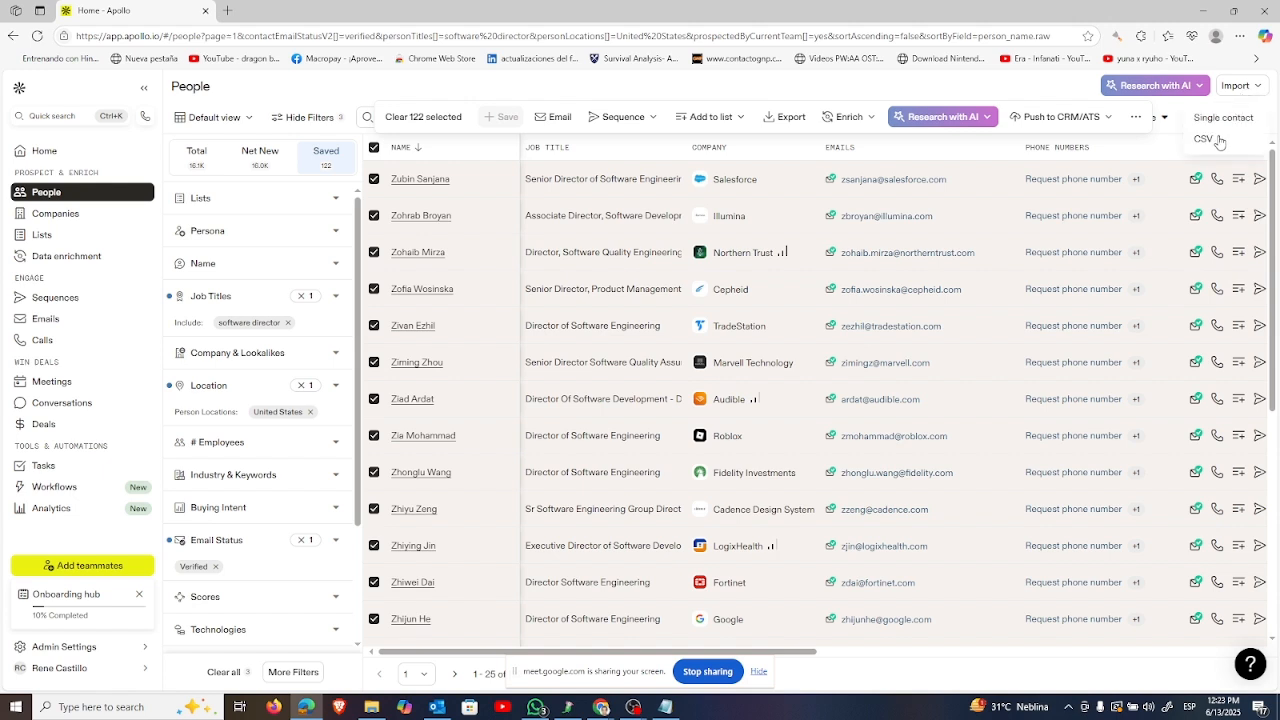
{"action": "left_click", "coordinate": [1219, 142]}
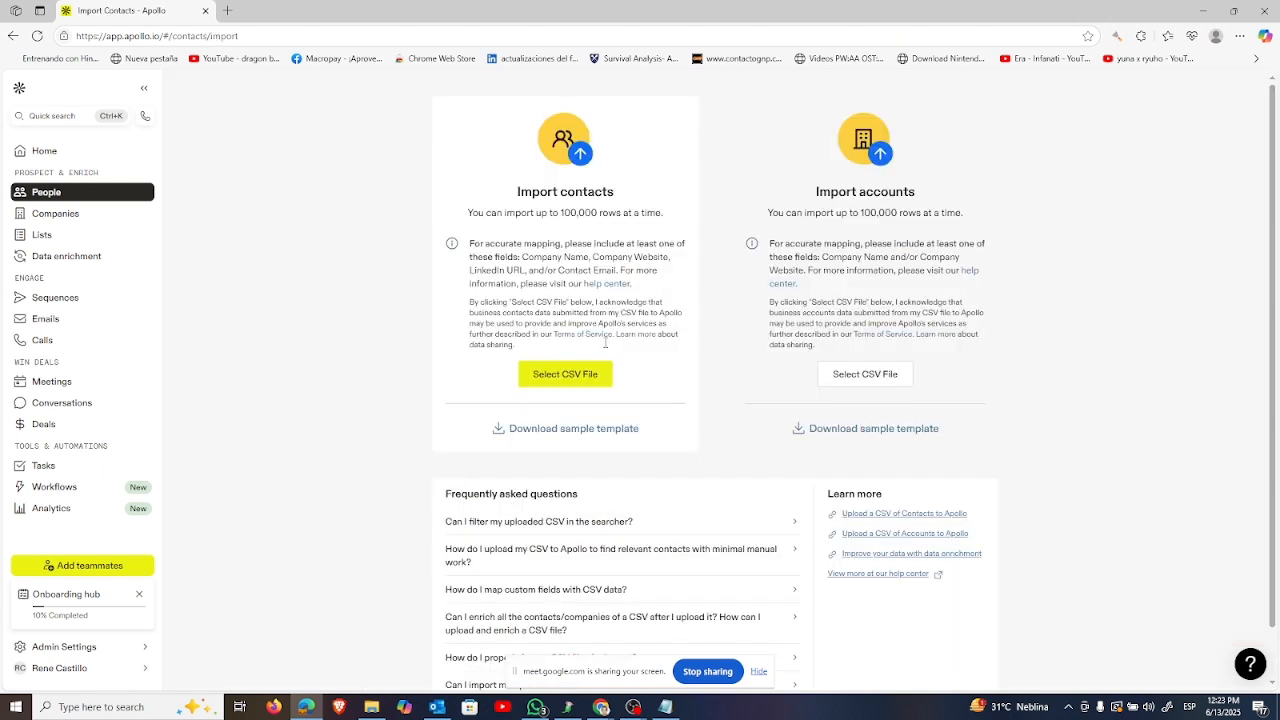
Step: Select sample_csv_contacts (2) from the Downloads folder as the contacts file to import
{"action": "left_click", "coordinate": [581, 381]}
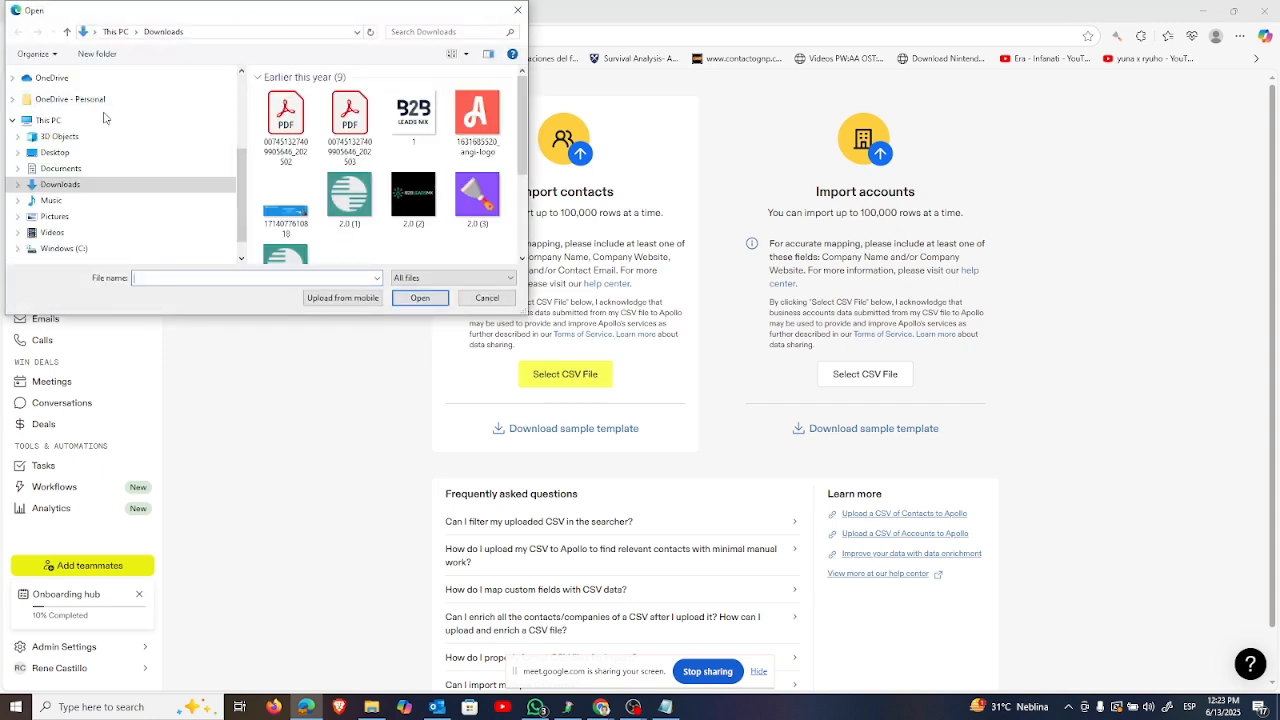
{"action": "scroll", "coordinate": [84, 107], "scroll_direction": "up", "scroll_amount": 3}
{"action": "scroll", "coordinate": [84, 107], "scroll_direction": "up", "scroll_amount": 1}
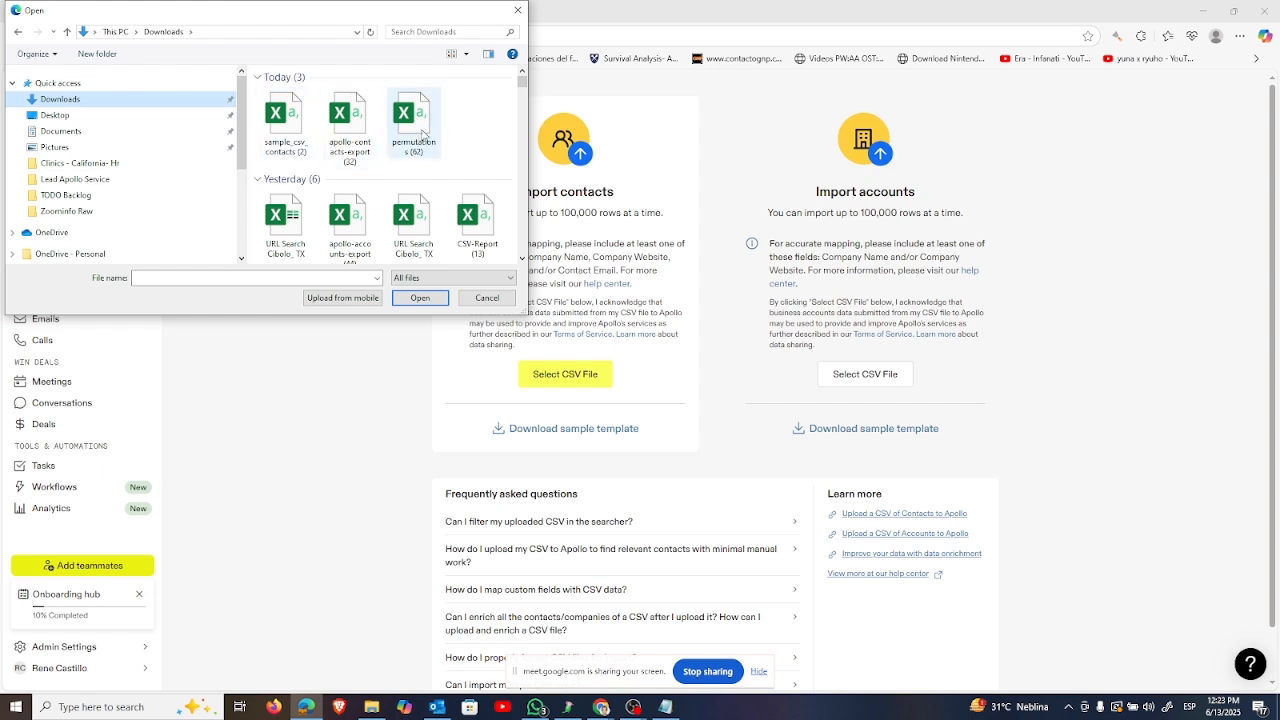
{"action": "double_click", "coordinate": [288, 132]}
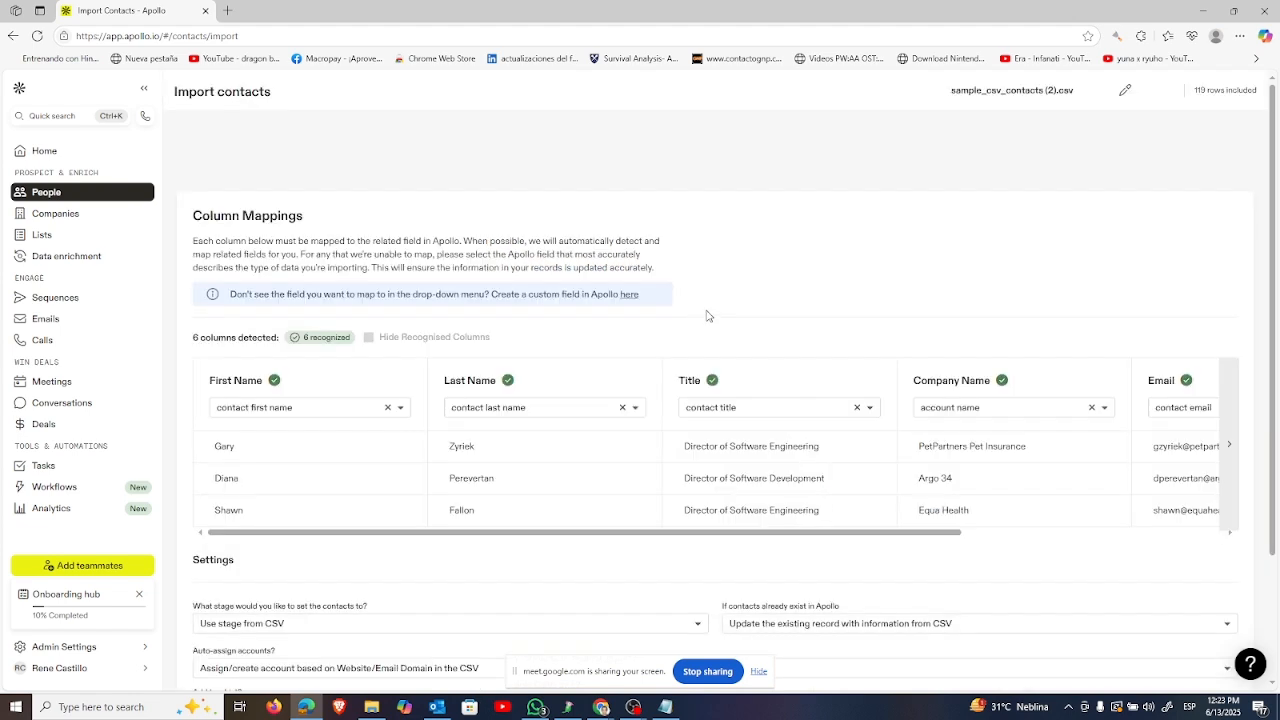
Step: Review the column mappings and import settings for the contacts file, and go back from the import page
{"action": "left_click_drag", "start_coordinate": [737, 536], "coordinate": [471, 536]}
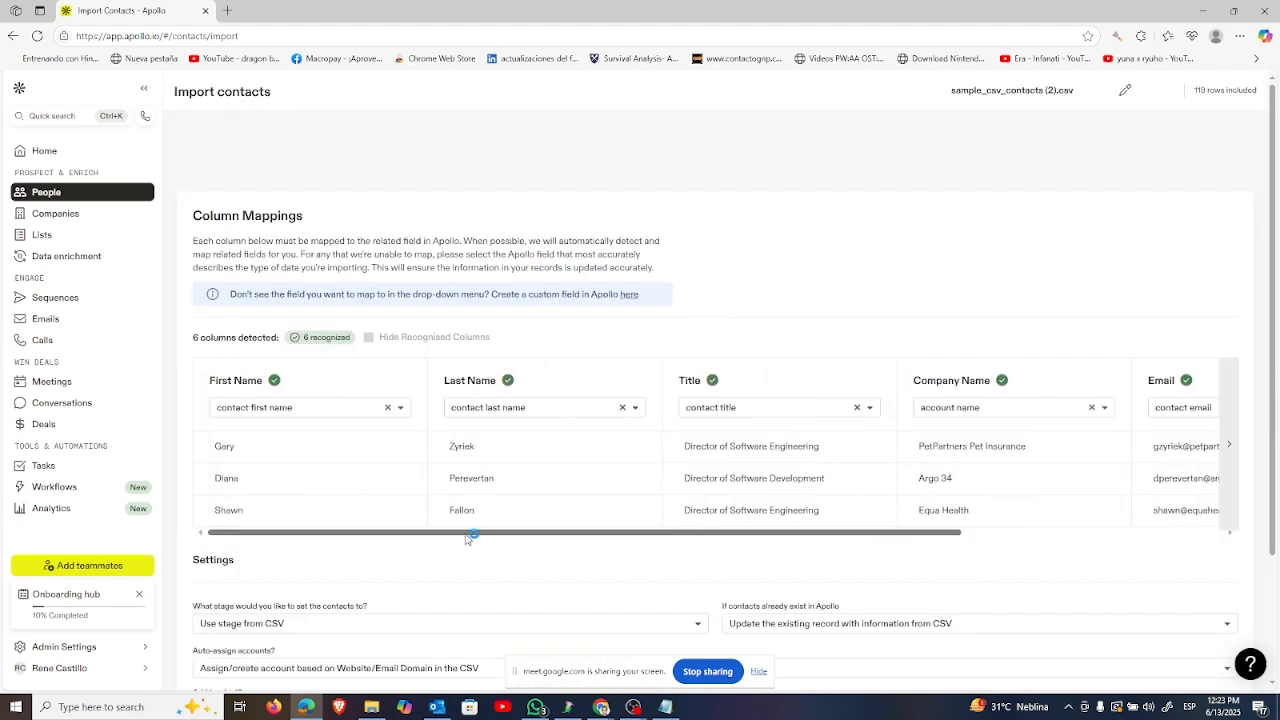
{"action": "scroll", "coordinate": [474, 396], "scroll_direction": "down", "scroll_amount": 2}
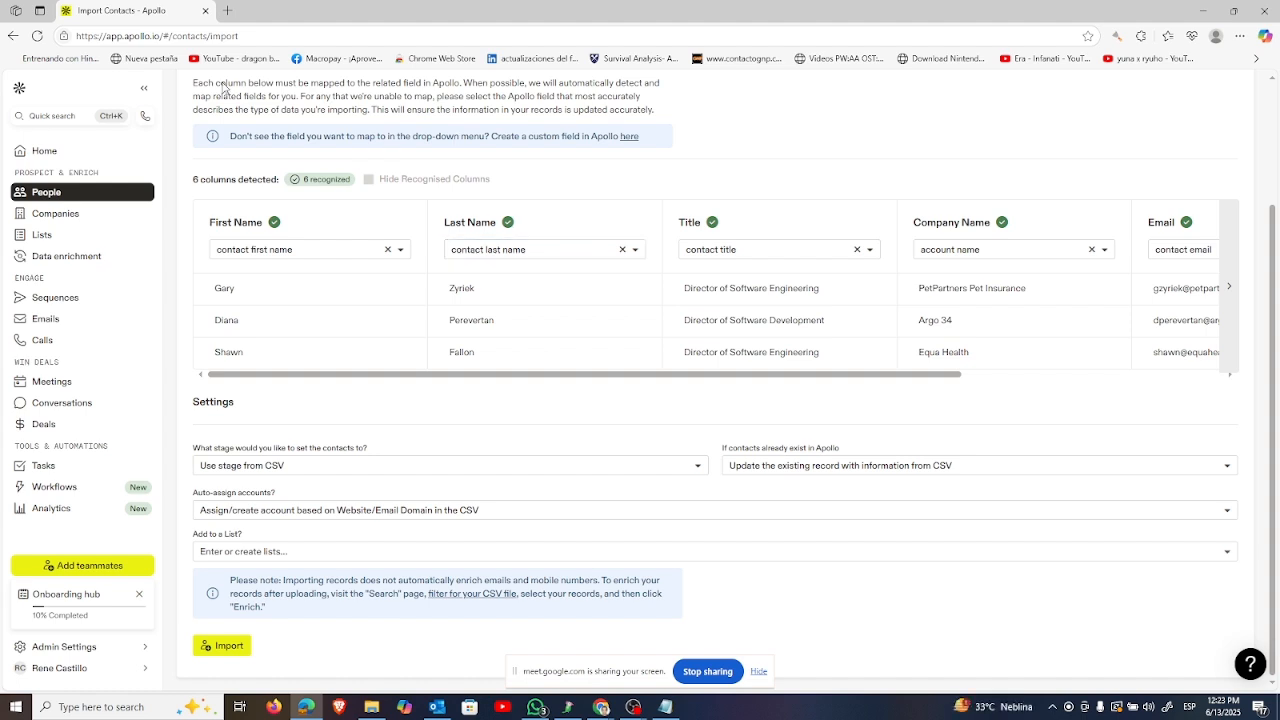
{"action": "left_click", "coordinate": [12, 36]}
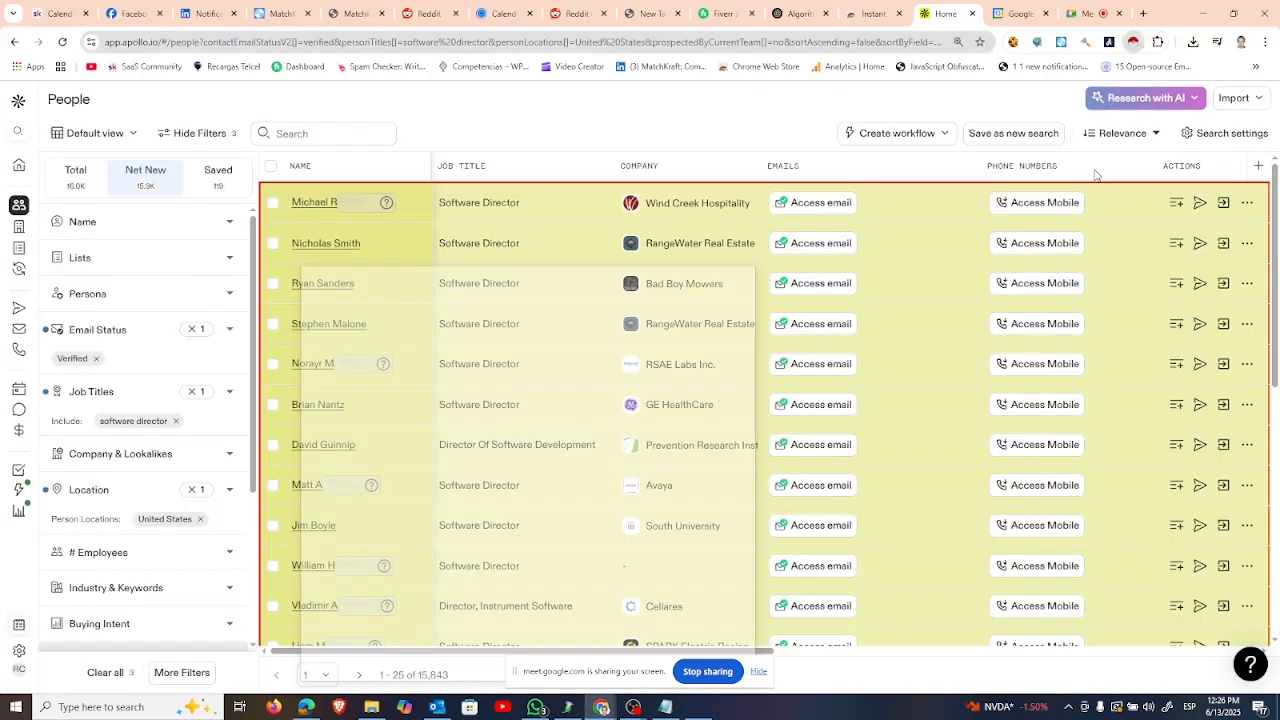
Step: Examine the scraped Apollo rows in the Instant Data Scraper preview table
{"action": "left_click_drag", "start_coordinate": [592, 262], "coordinate": [1010, 175]}
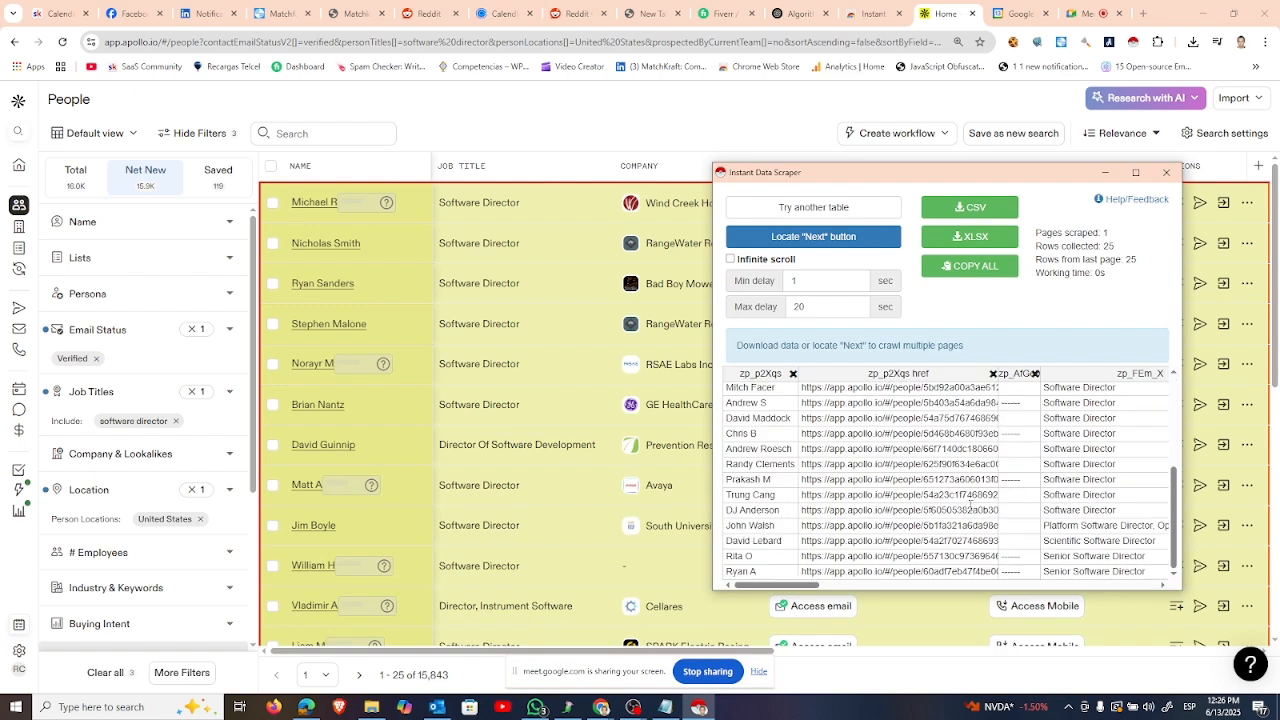
{"action": "mouse_move", "coordinate": [804, 586]}
{"action": "left_mouse_down"}
{"action": "mouse_move", "coordinate": [838, 574]}
{"action": "mouse_move", "coordinate": [798, 582]}
{"action": "left_mouse_up"}
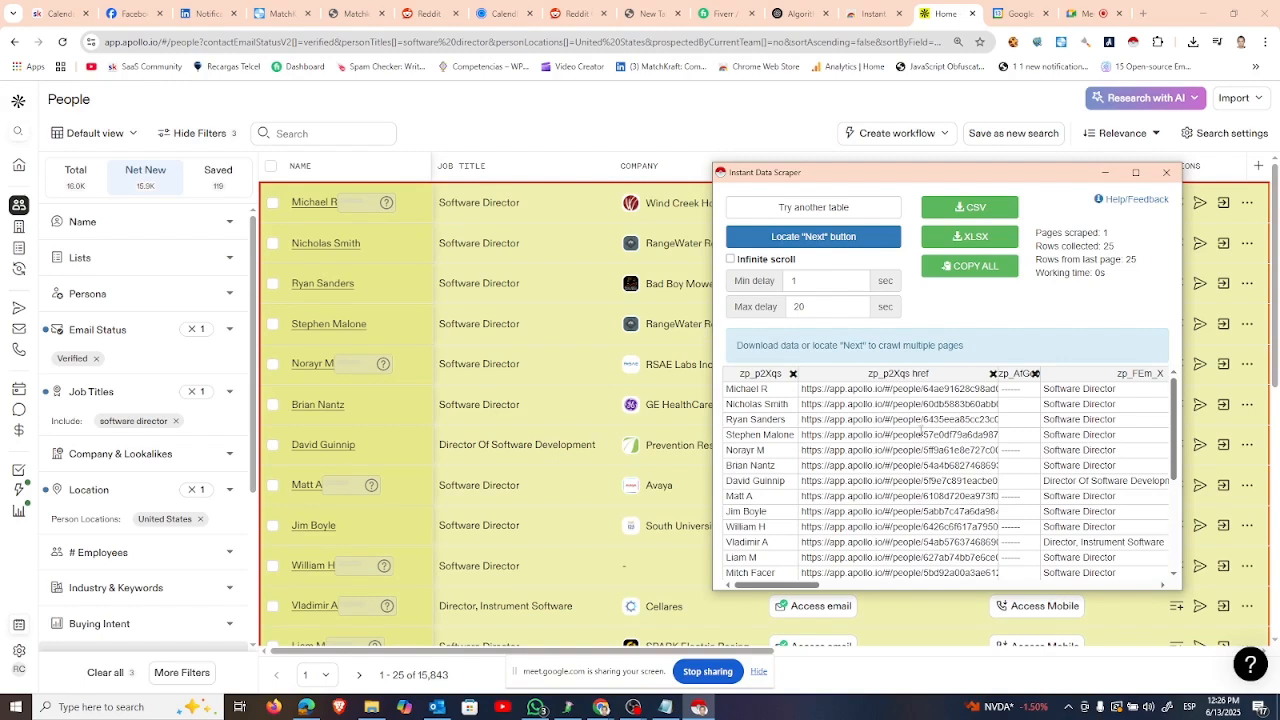
Step: Open the Email Verification Analysis V2 workbook from the Lead Apollo Service folder in Excel
{"action": "left_click", "coordinate": [374, 707]}
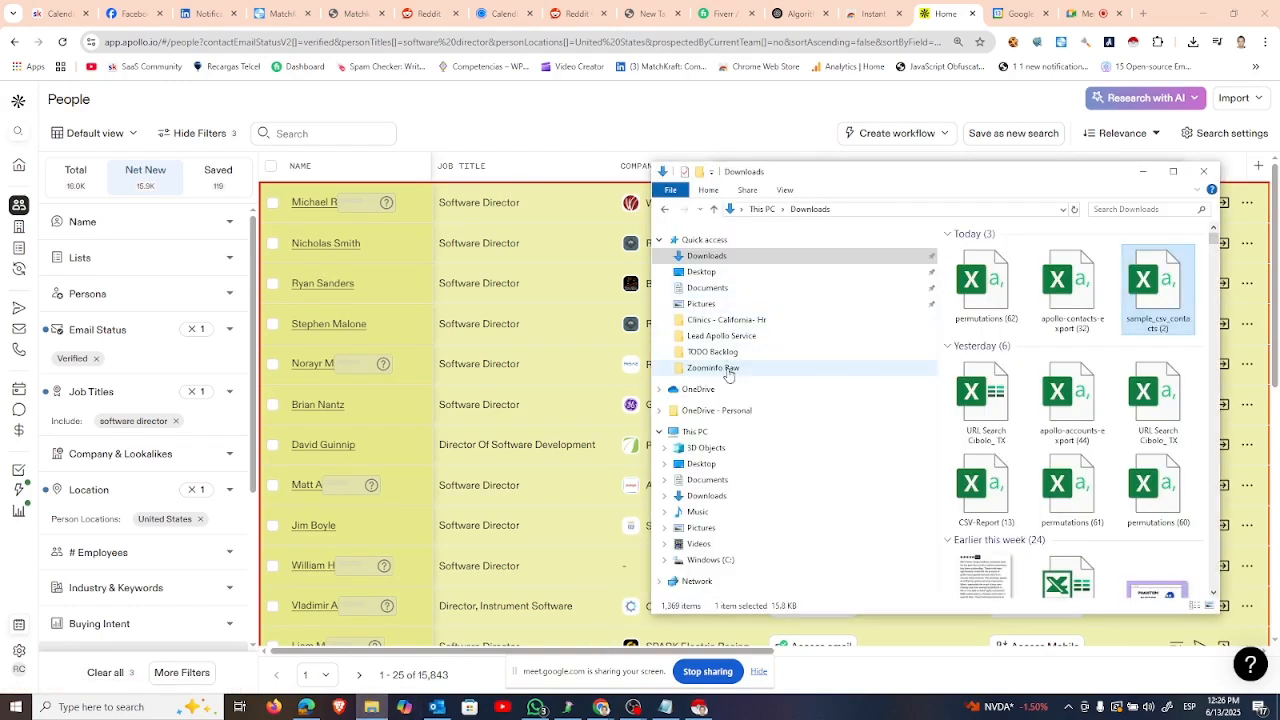
{"action": "double_click", "coordinate": [870, 178]}
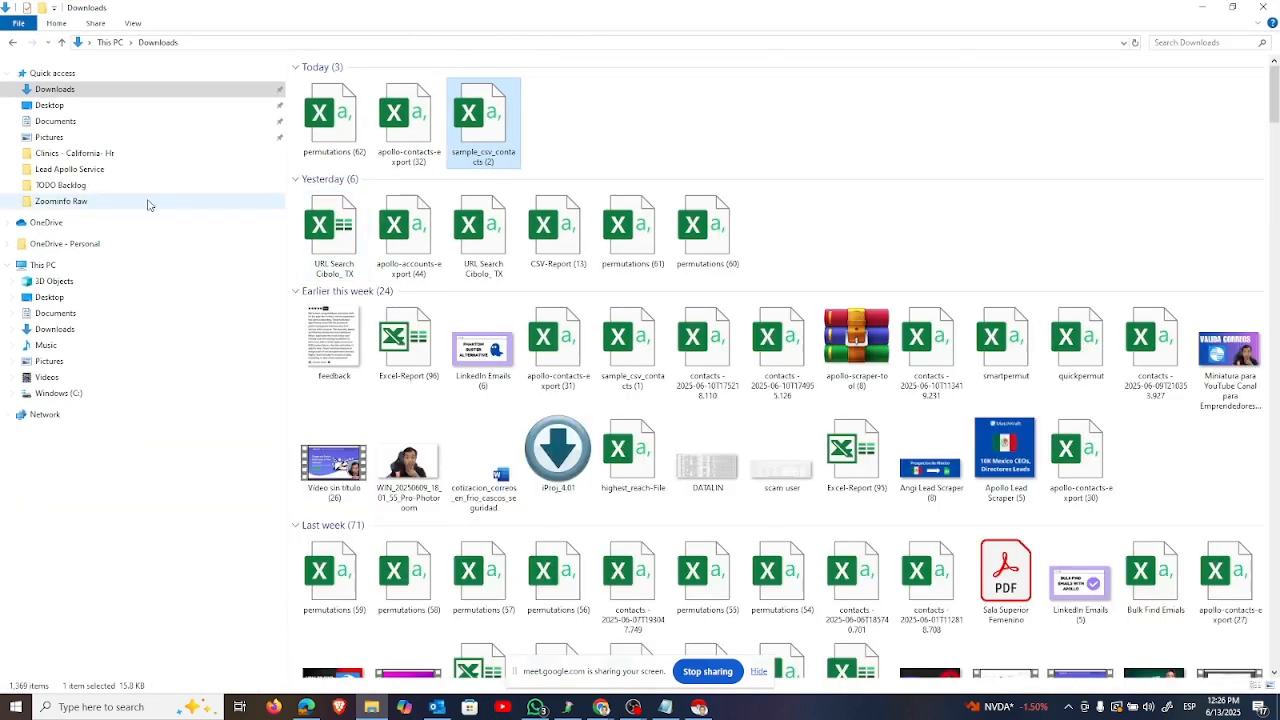
{"action": "left_click", "coordinate": [85, 170]}
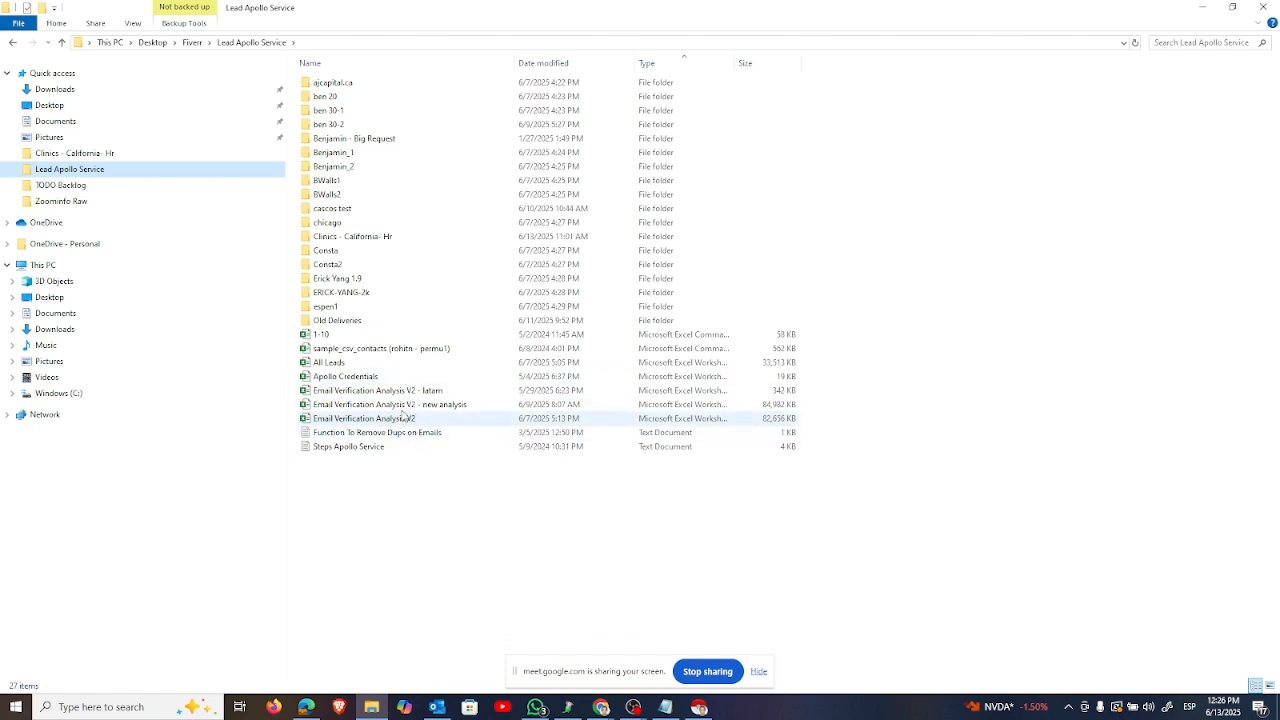
{"action": "double_click", "coordinate": [405, 418]}
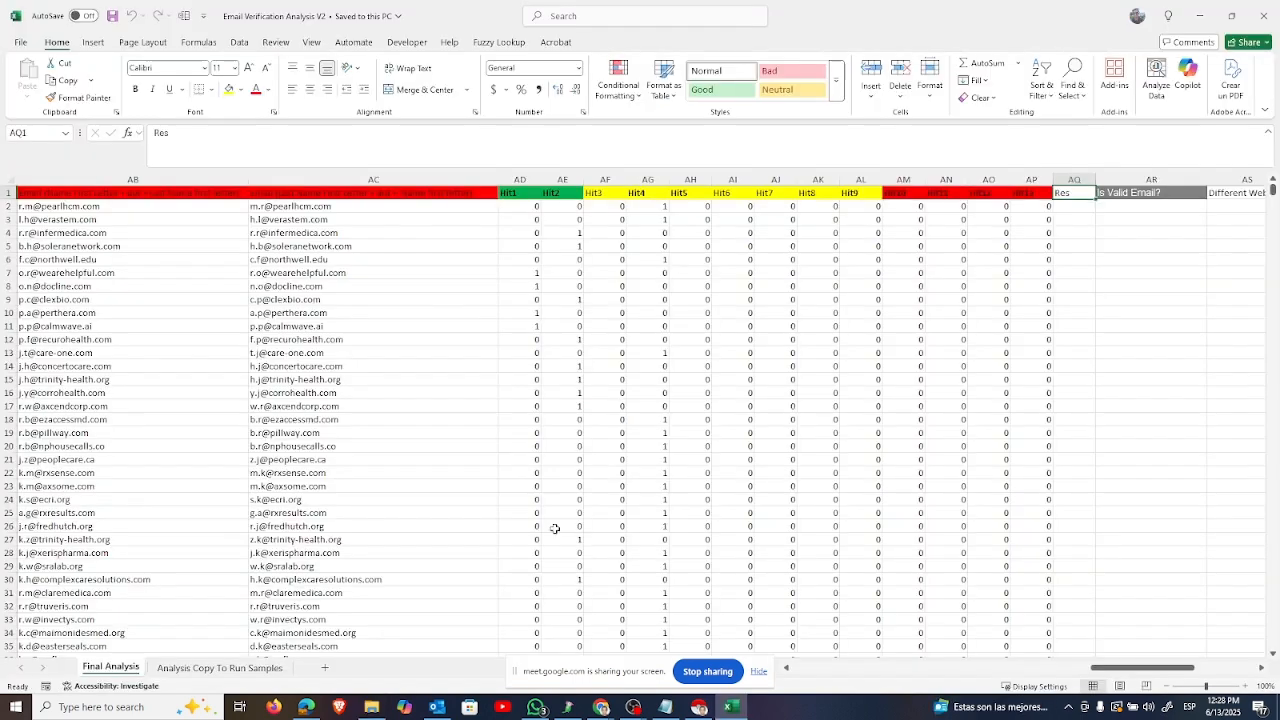
Step: Examine the source contact columns of the Final Analysis sheet, from First Name and Last Name to Company Website and Person Linkedin Url
{"action": "left_click", "coordinate": [399, 266]}
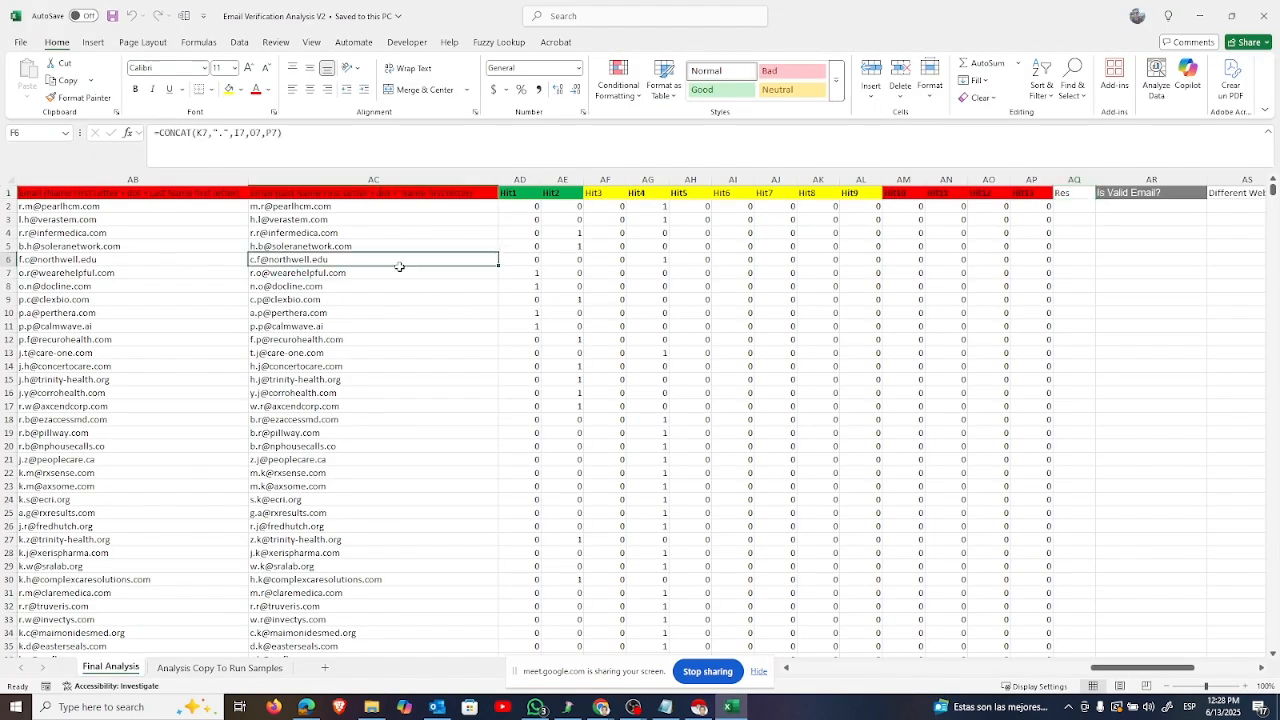
{"action": "key", "text": "ctrl+Home"}
{"action": "key", "text": "Right"}
{"action": "key", "text": "Down"}
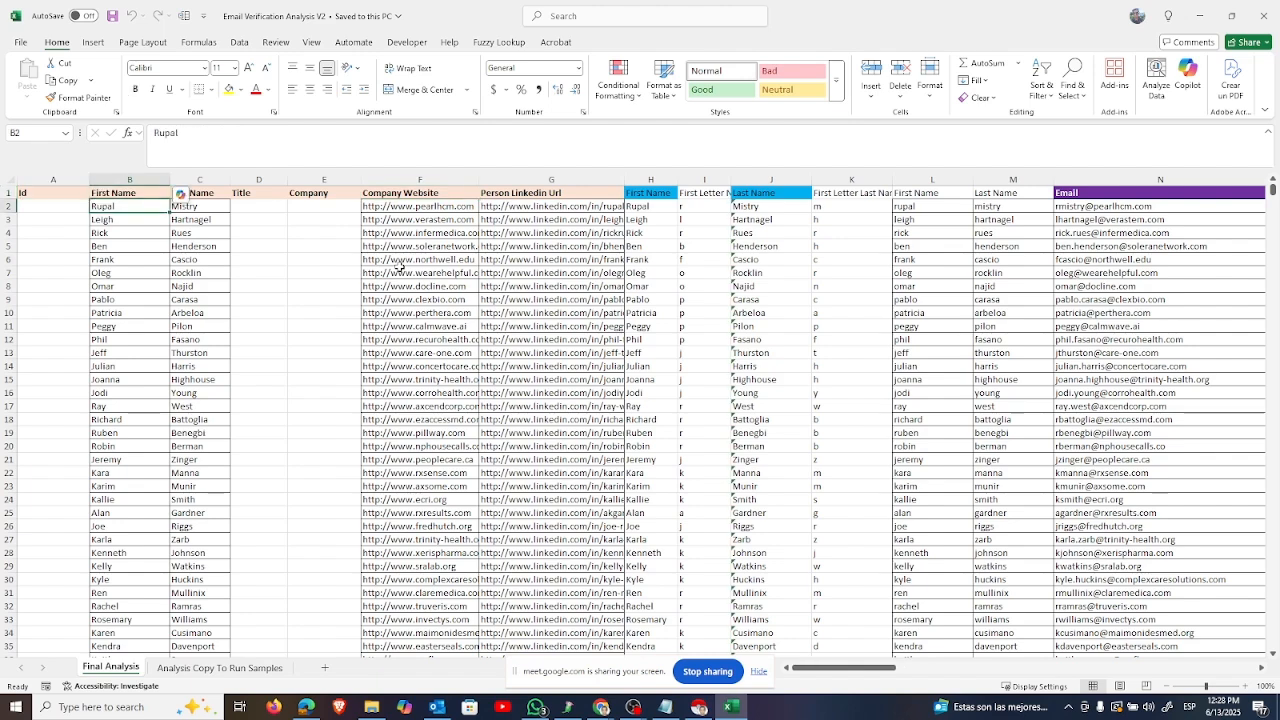
{"action": "key", "text": "Right"}
{"action": "key", "text": "Left"}
{"action": "key", "text": "Left"}
{"action": "key", "text": "Up"}
{"action": "key", "text": "Right"}
{"action": "key", "text": "Right"}
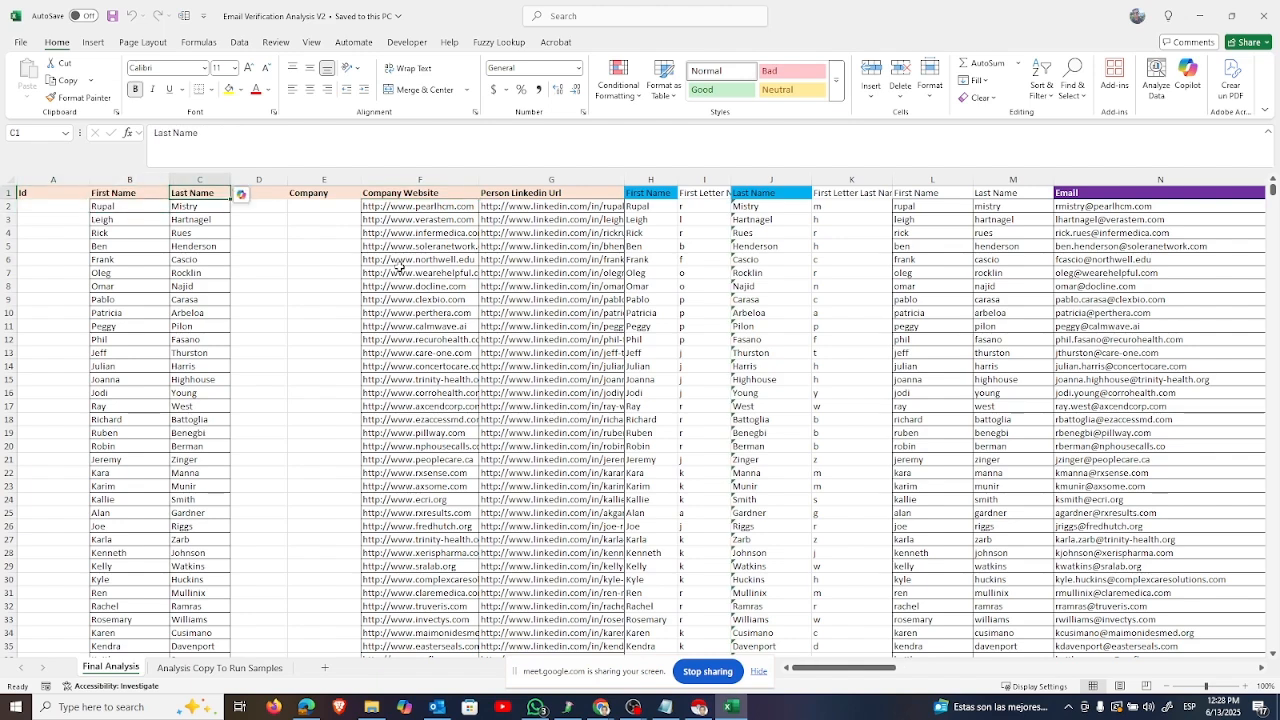
{"action": "key", "text": "Right"}
{"action": "key", "text": "Right"}
{"action": "key", "text": "Right"}
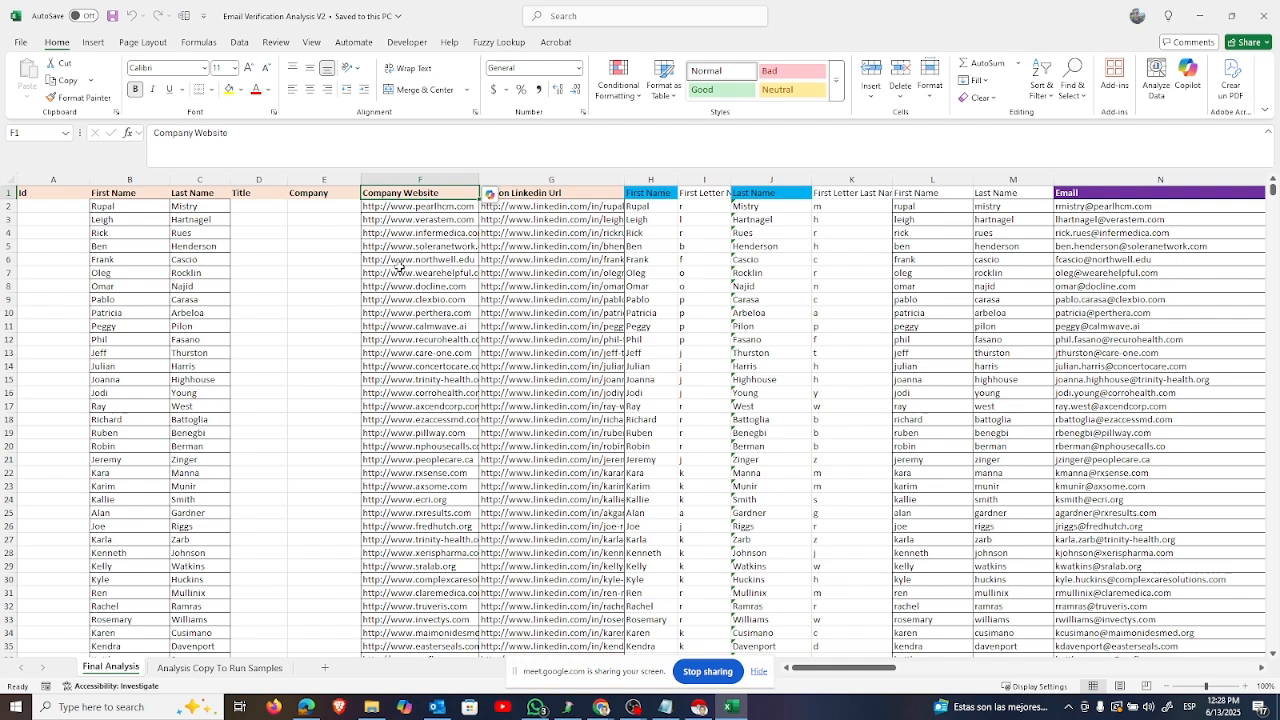
{"action": "key", "text": "Down"}
{"action": "key", "text": "Up"}
{"action": "key", "text": "Right"}
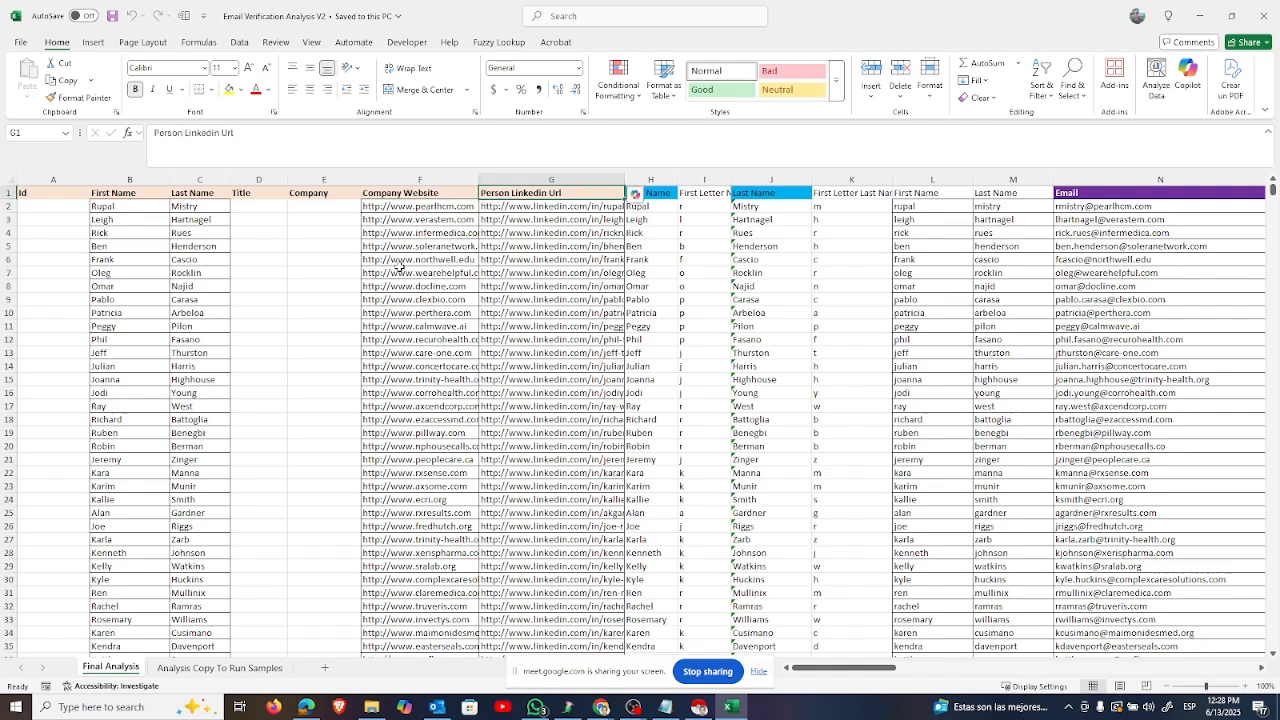
{"action": "key", "text": "Right"}
{"action": "key", "text": "Left"}
Step: Examine the helper columns for first letters, lowercase names, email, symbol and website, through to the first email permutation columns
{"action": "key", "text": "Right"}
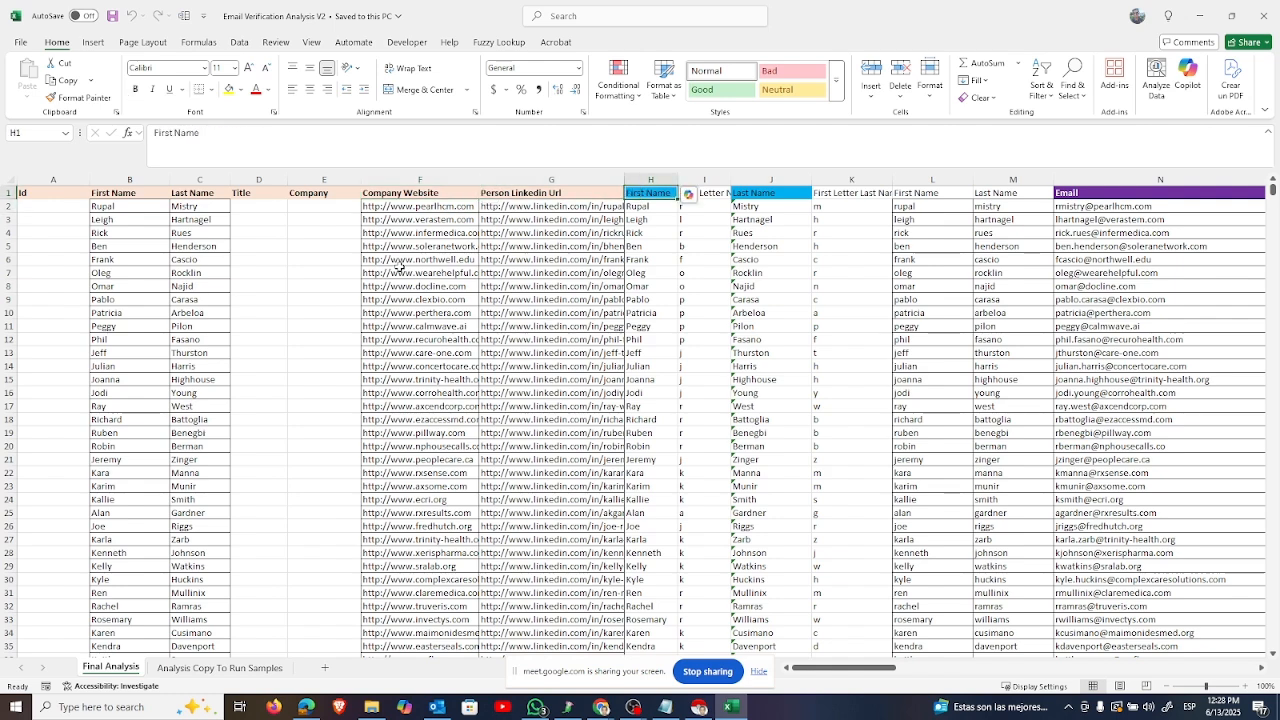
{"action": "key", "text": "Right"}
{"action": "key", "text": "Right"}
{"action": "key", "text": "Right"}
{"action": "key", "text": "Right"}
{"action": "key", "text": "Right"}
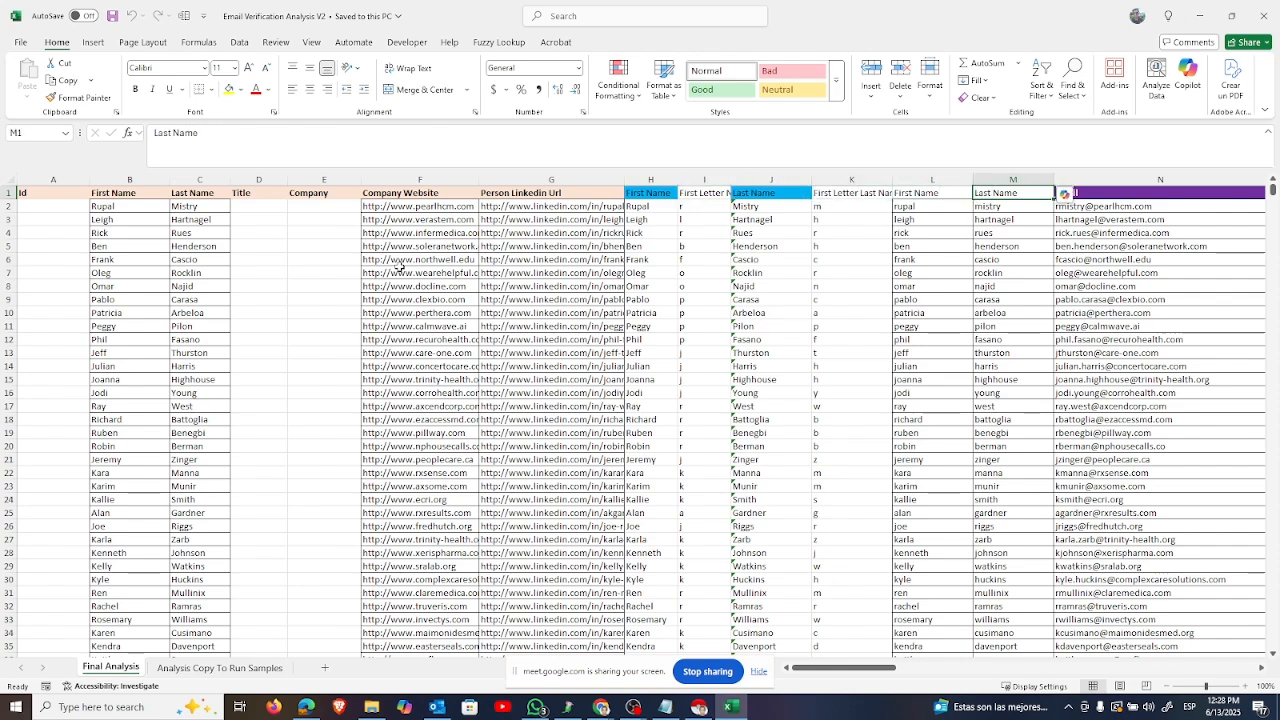
{"action": "key", "text": "Right"}
{"action": "key", "text": "Right"}
{"action": "key", "text": "Right"}
{"action": "key", "text": "Right"}
{"action": "key", "text": "Right"}
{"action": "key", "text": "Right"}
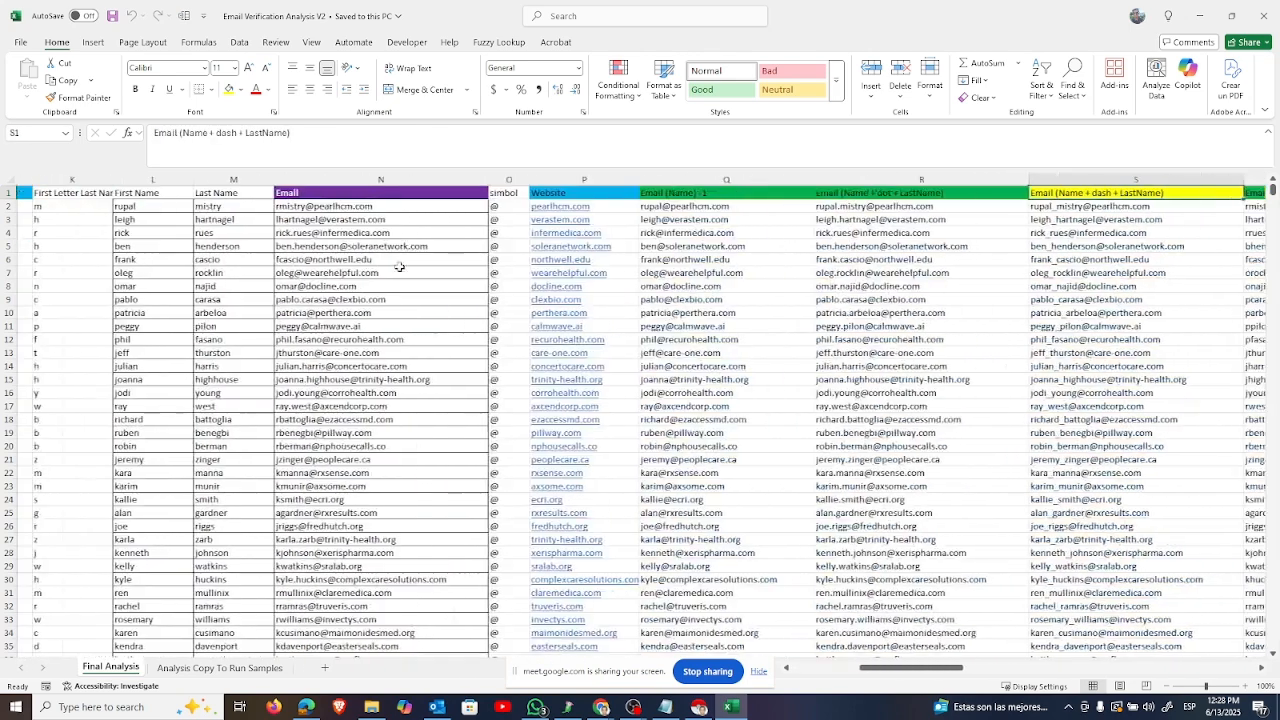
Step: Examine the CONCAT formulas that build the name, dot, dash and first-letter email permutations in row 2
{"action": "key", "text": "Left"}
{"action": "key", "text": "Left"}
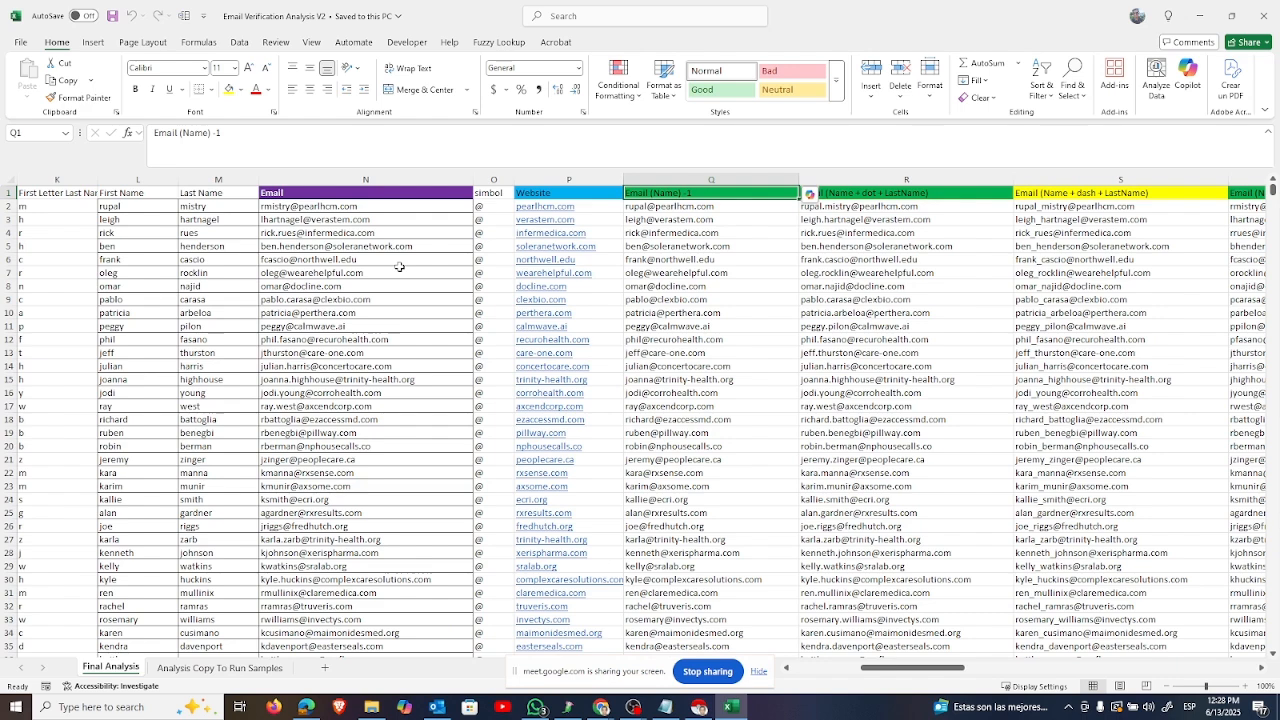
{"action": "key", "text": "Right"}
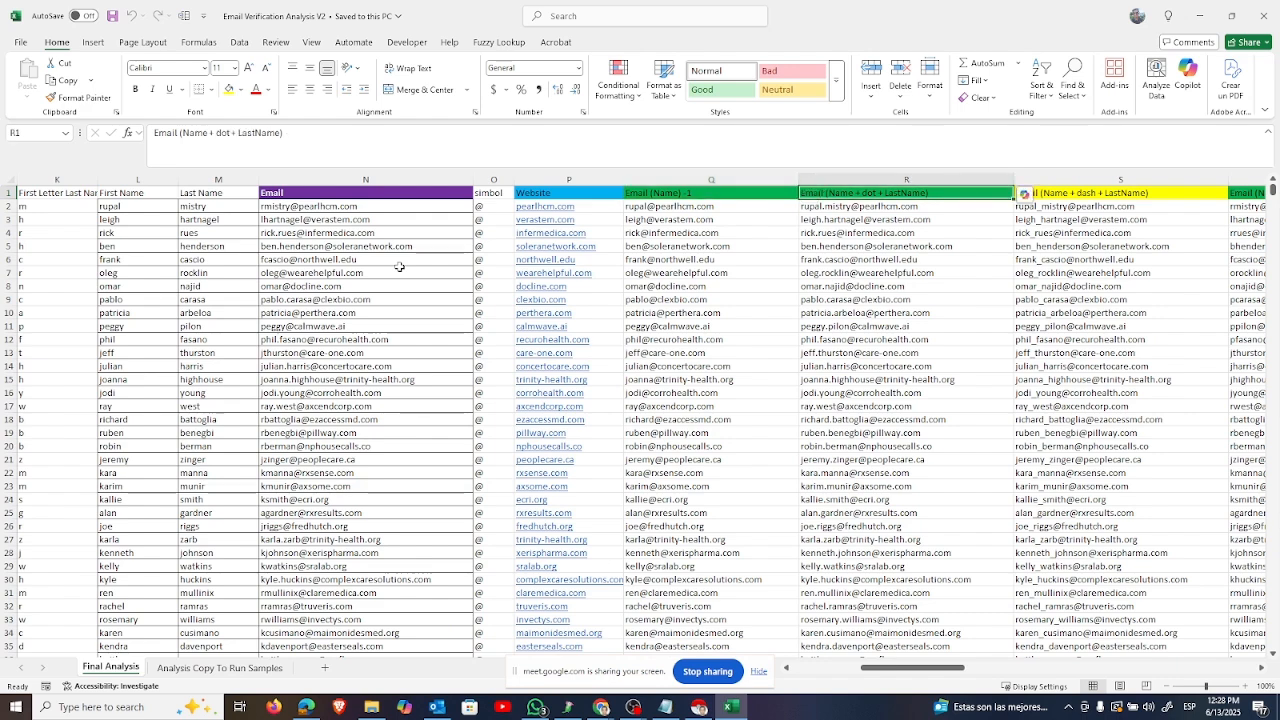
{"action": "key", "text": "Down"}
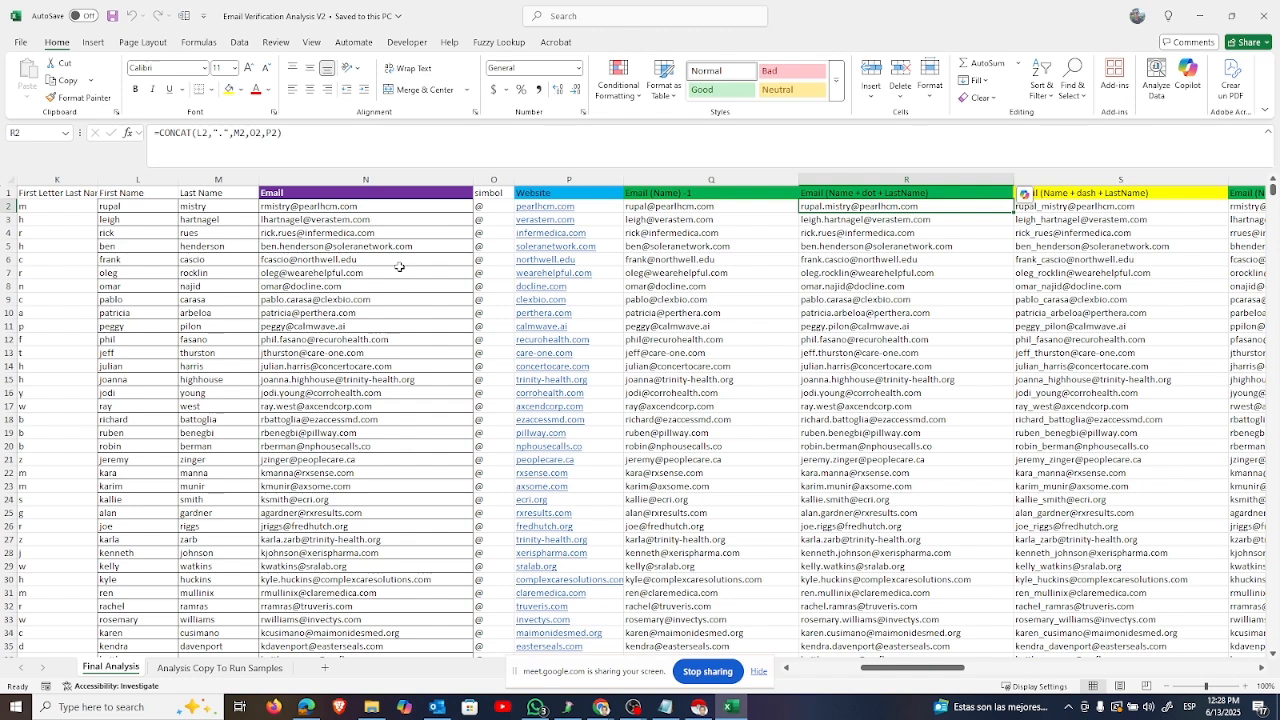
{"action": "key", "text": "Right"}
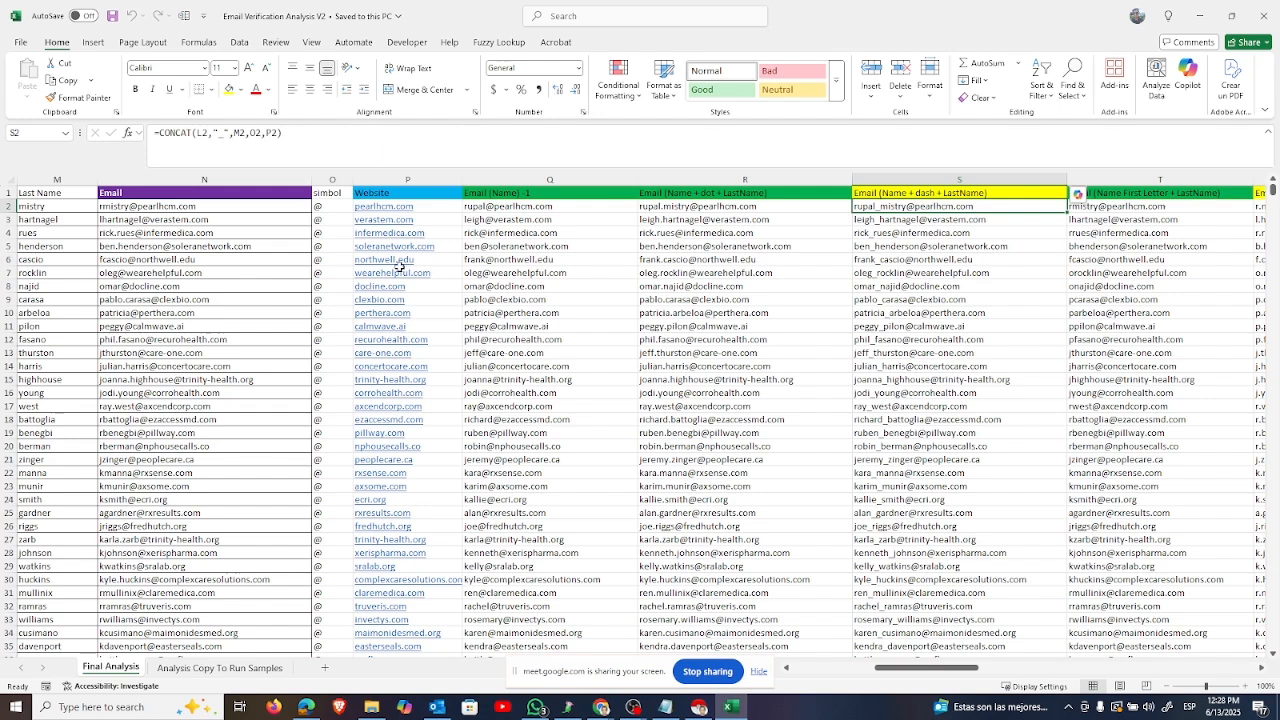
{"action": "key", "text": "Right"}
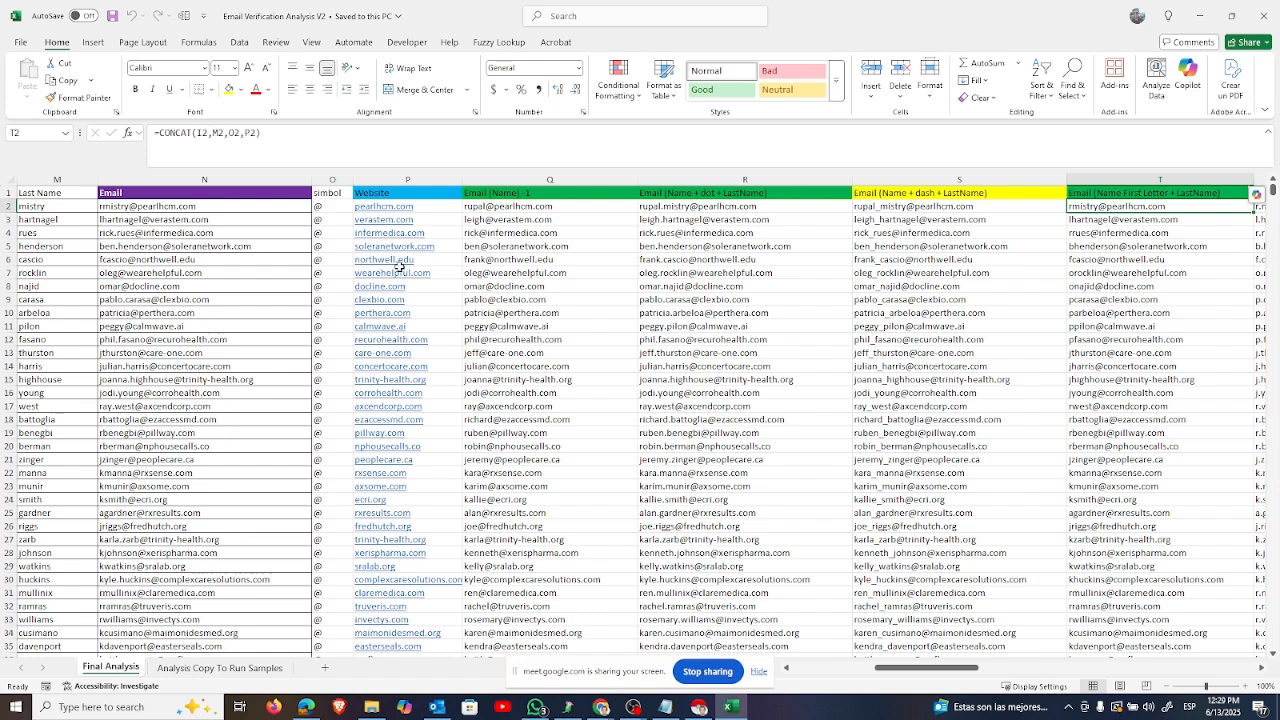
{"action": "key", "text": "Right"}
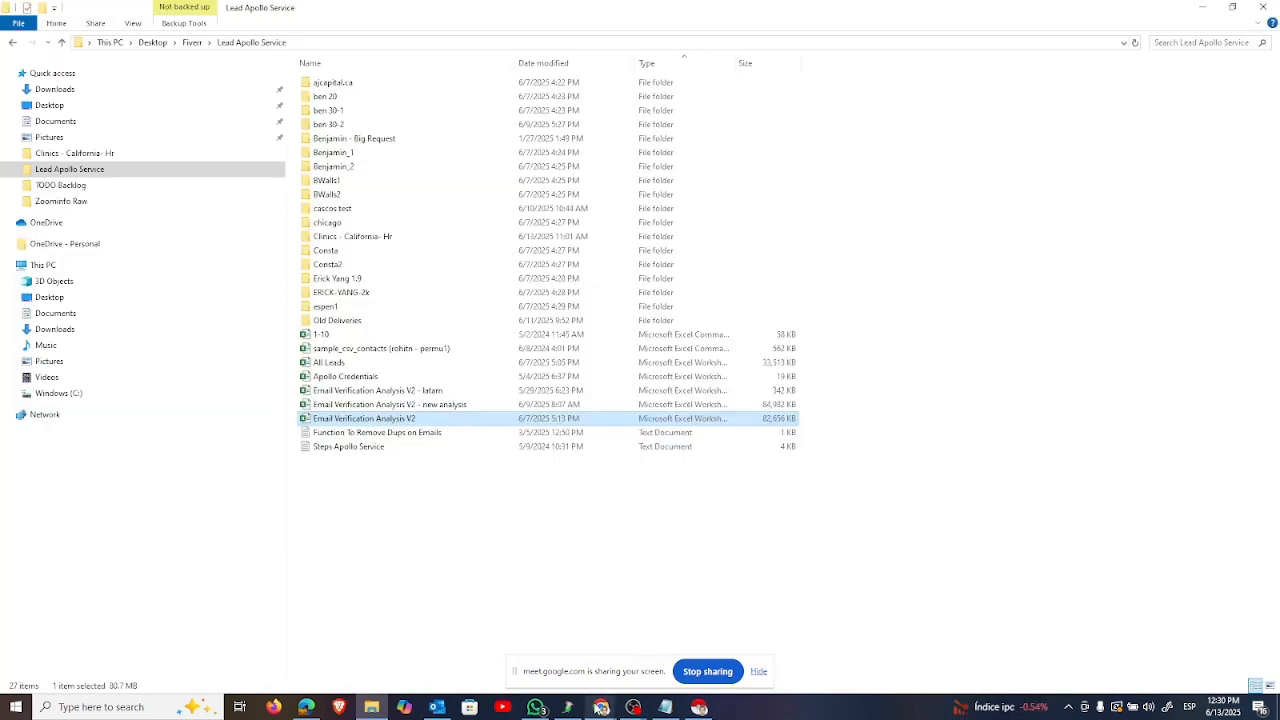
Step: Switch to the Apollo People search in Chrome
{"action": "left_click", "coordinate": [601, 707]}
{"action": "left_click", "coordinate": [551, 647]}
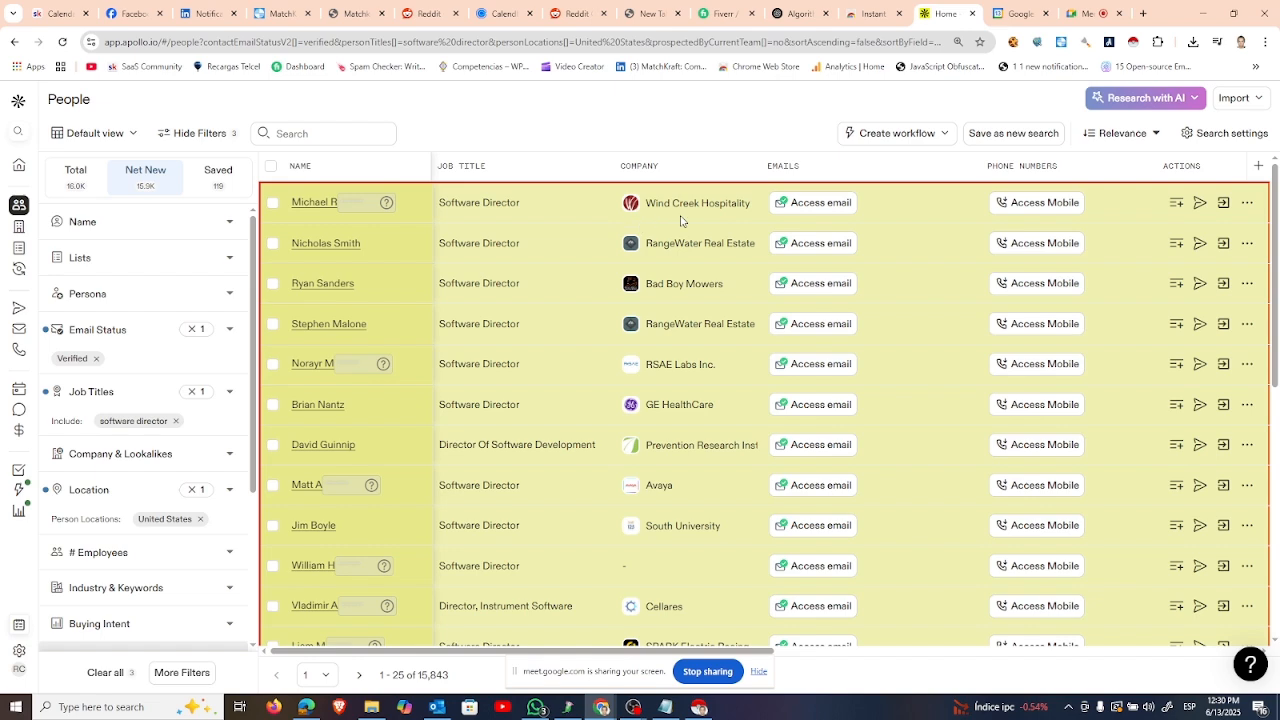
Step: Export the People search results as CSV with Instant Data Scraper and open the downloaded app file in Excel
{"action": "left_click", "coordinate": [1133, 42]}
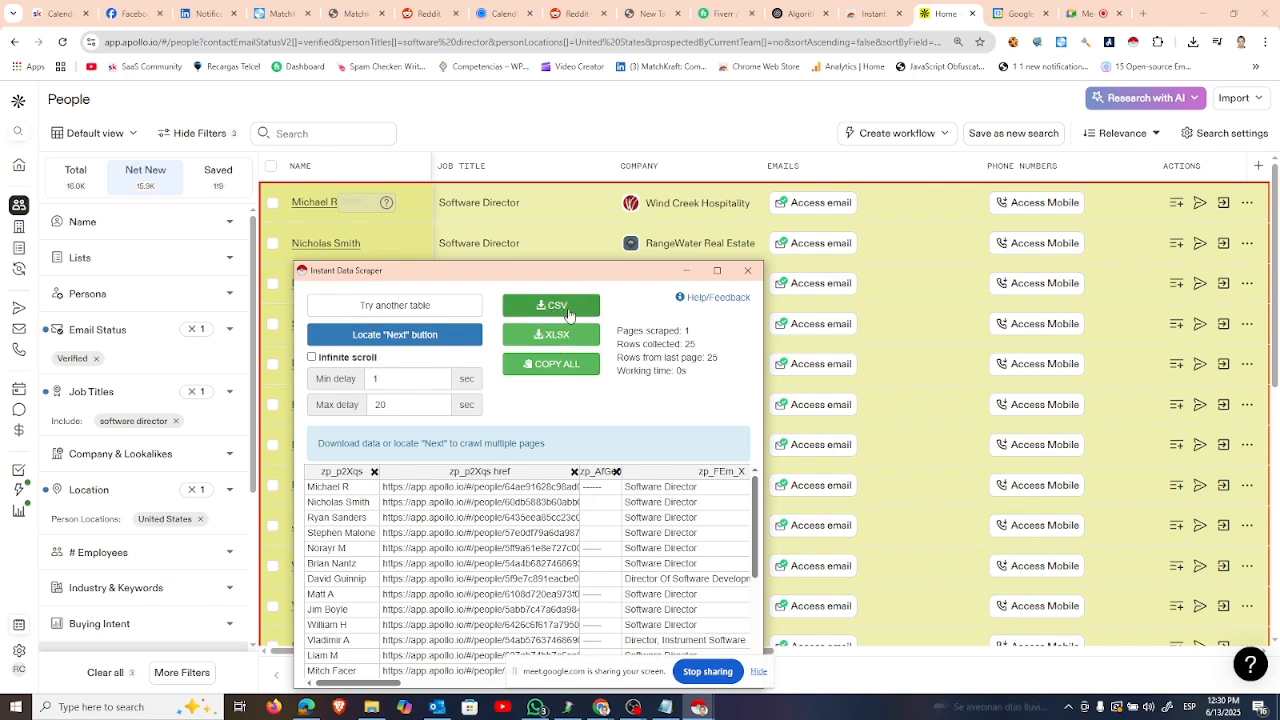
{"action": "left_click", "coordinate": [558, 312]}
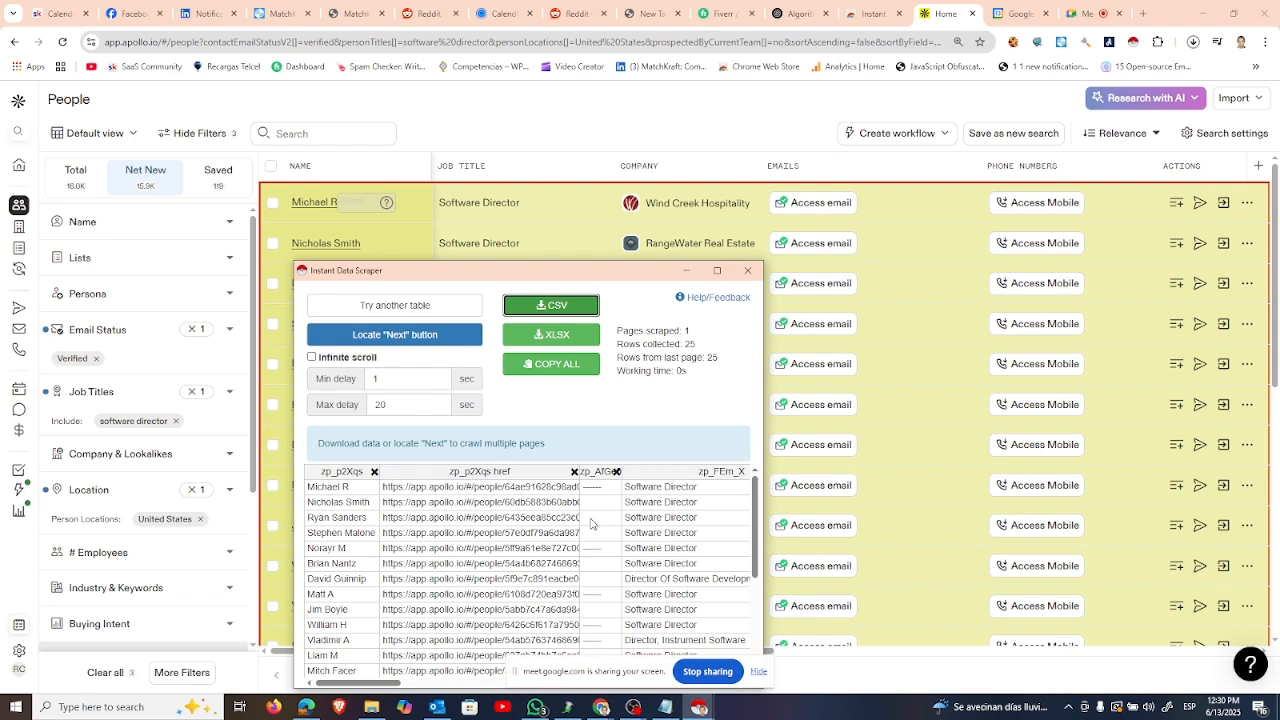
{"action": "left_click", "coordinate": [376, 710]}
{"action": "left_click", "coordinate": [75, 90]}
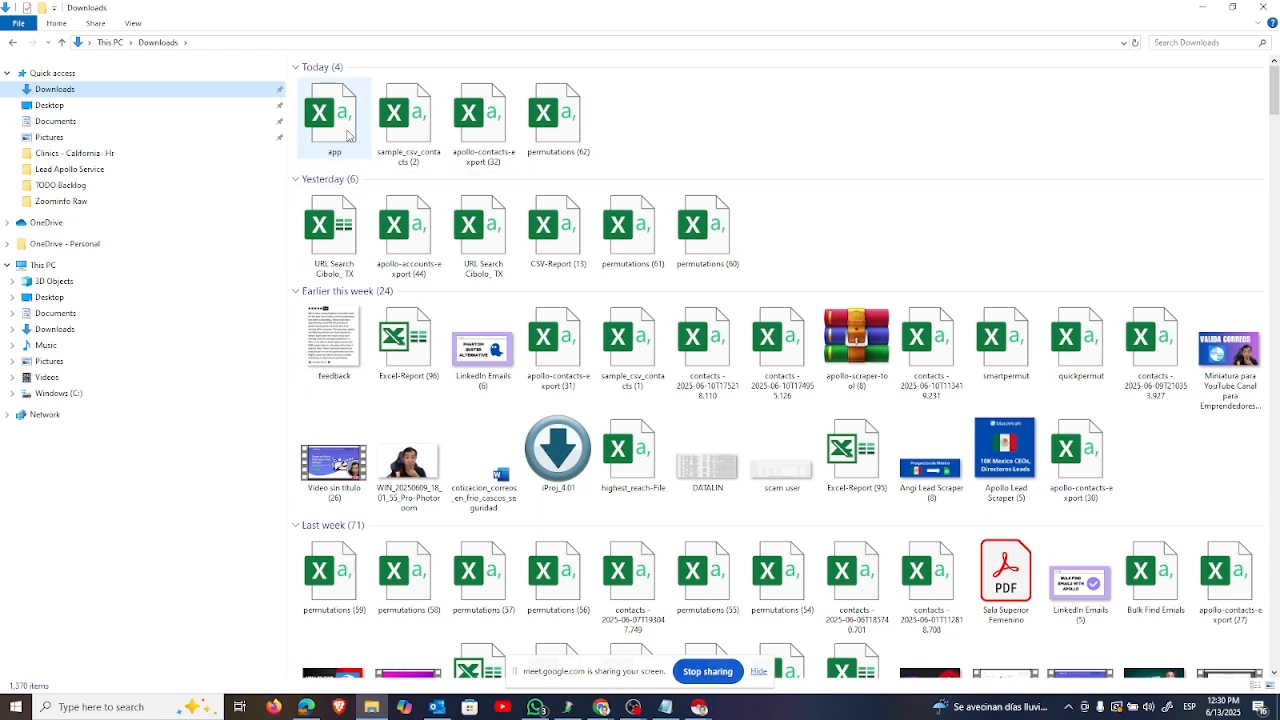
{"action": "left_click", "coordinate": [340, 125]}
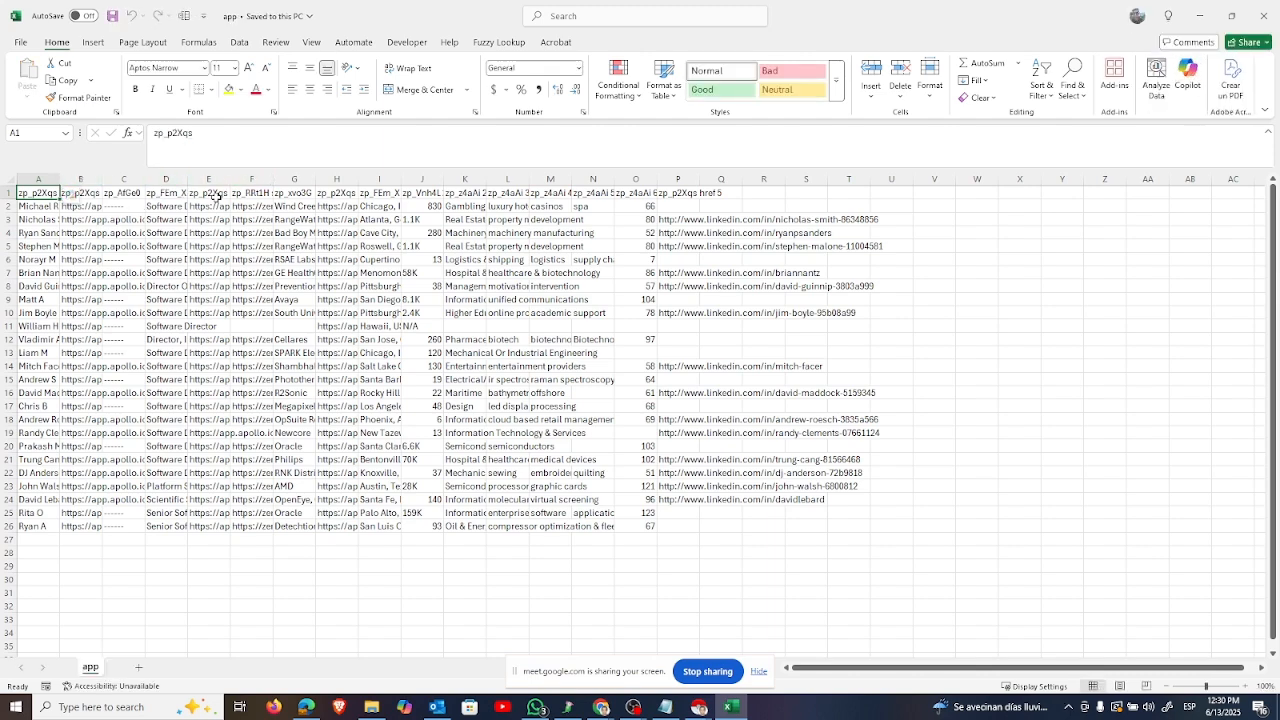
Step: Delete every column of the scraped app sheet except the one holding the company names
{"action": "left_click", "coordinate": [300, 207]}
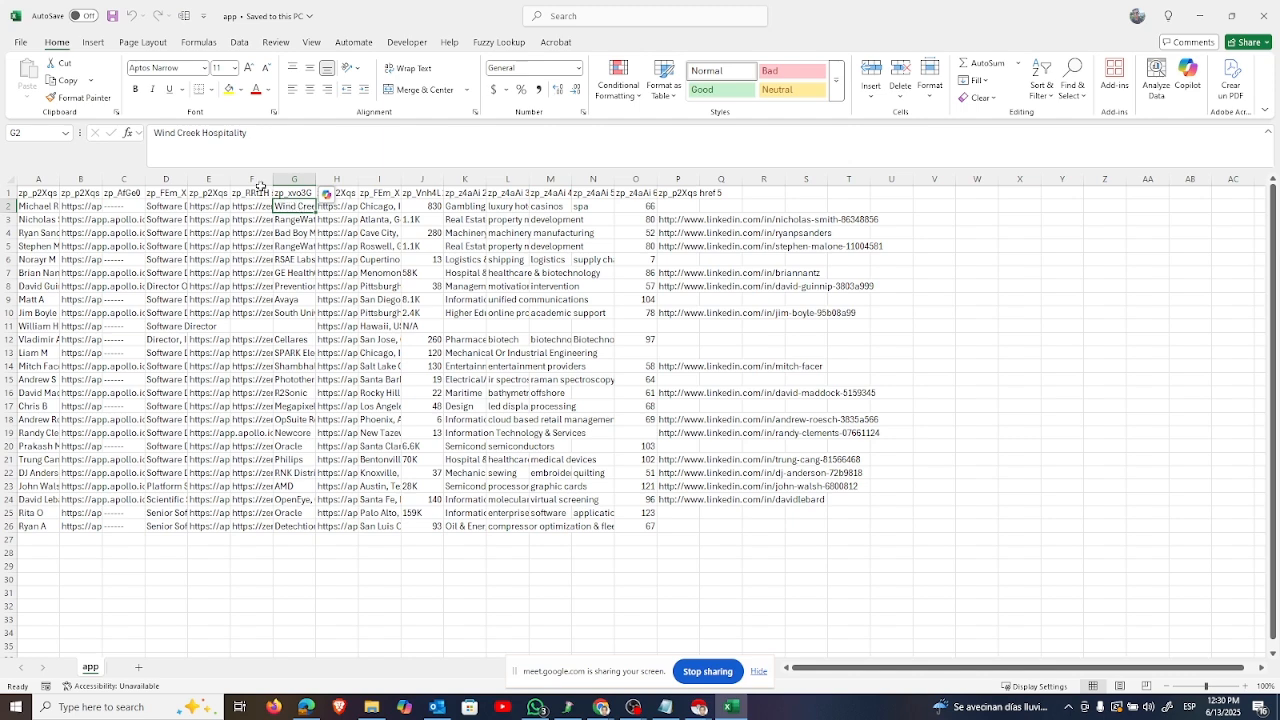
{"action": "left_click", "coordinate": [258, 208]}
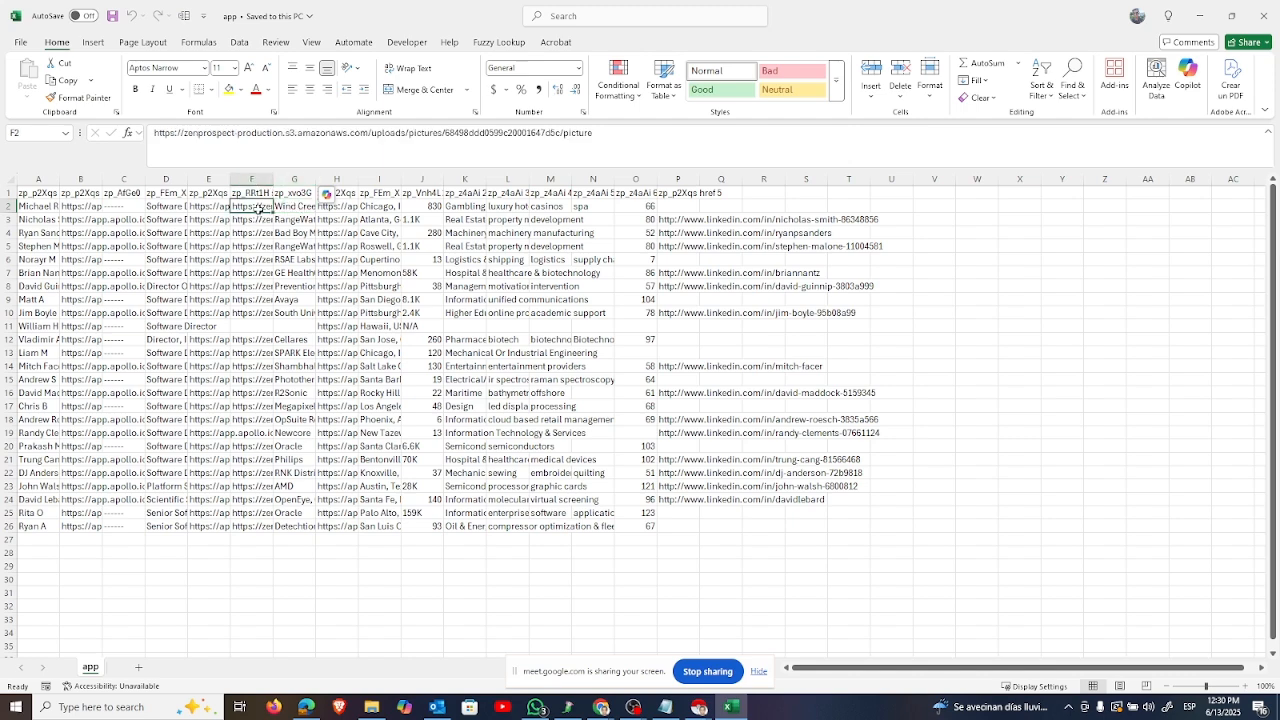
{"action": "left_click_drag", "start_coordinate": [252, 179], "coordinate": [33, 178]}
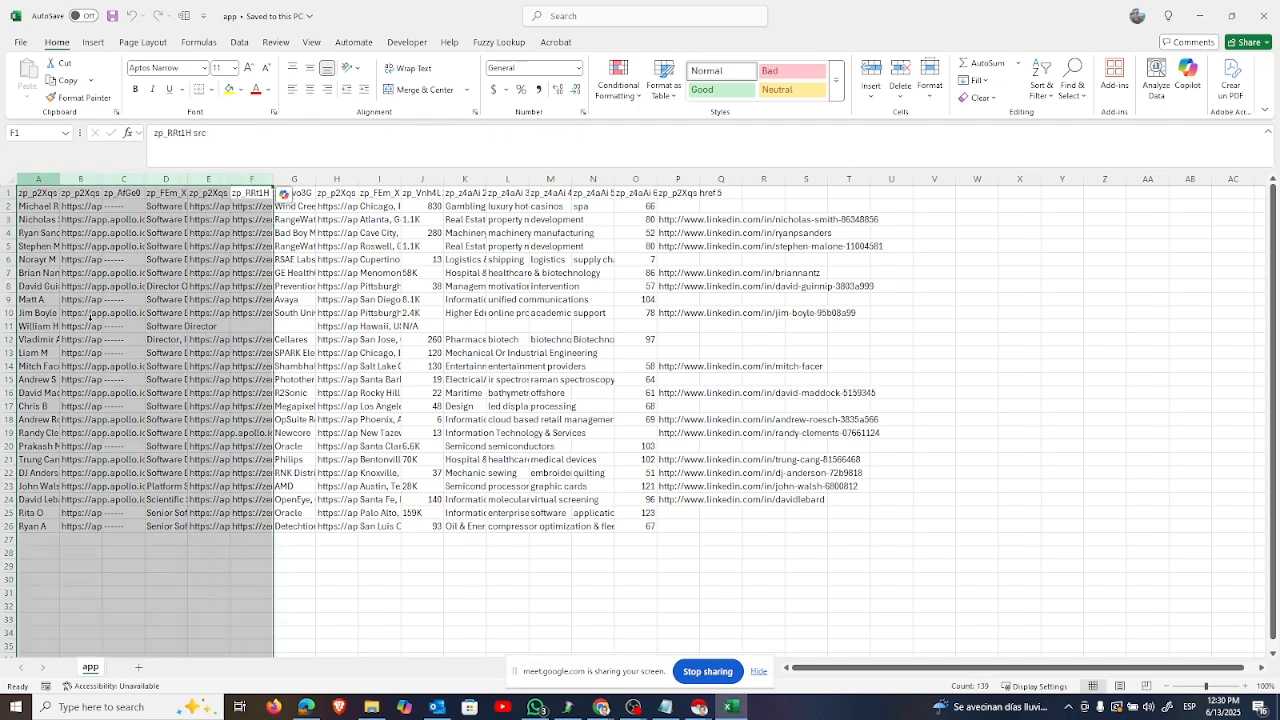
{"action": "right_click", "coordinate": [33, 179]}
{"action": "left_click", "coordinate": [79, 331]}
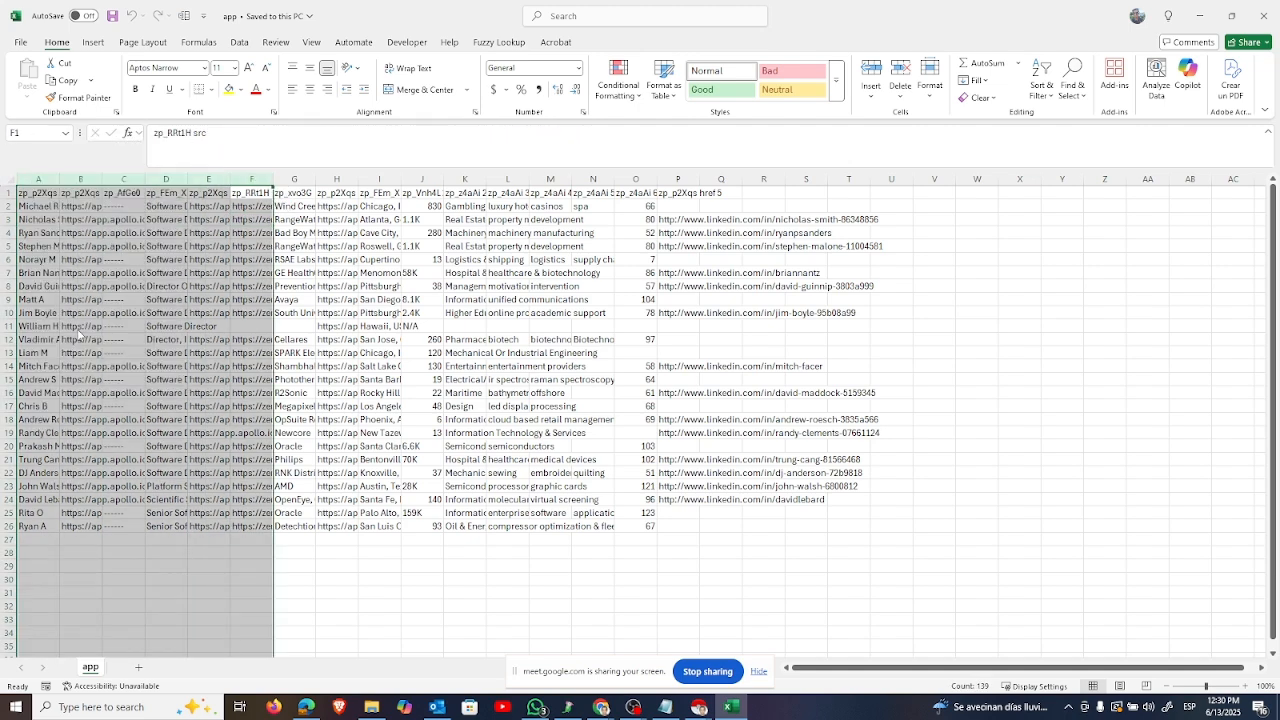
{"action": "left_click_drag", "start_coordinate": [80, 178], "coordinate": [423, 177]}
{"action": "right_click", "coordinate": [423, 177]}
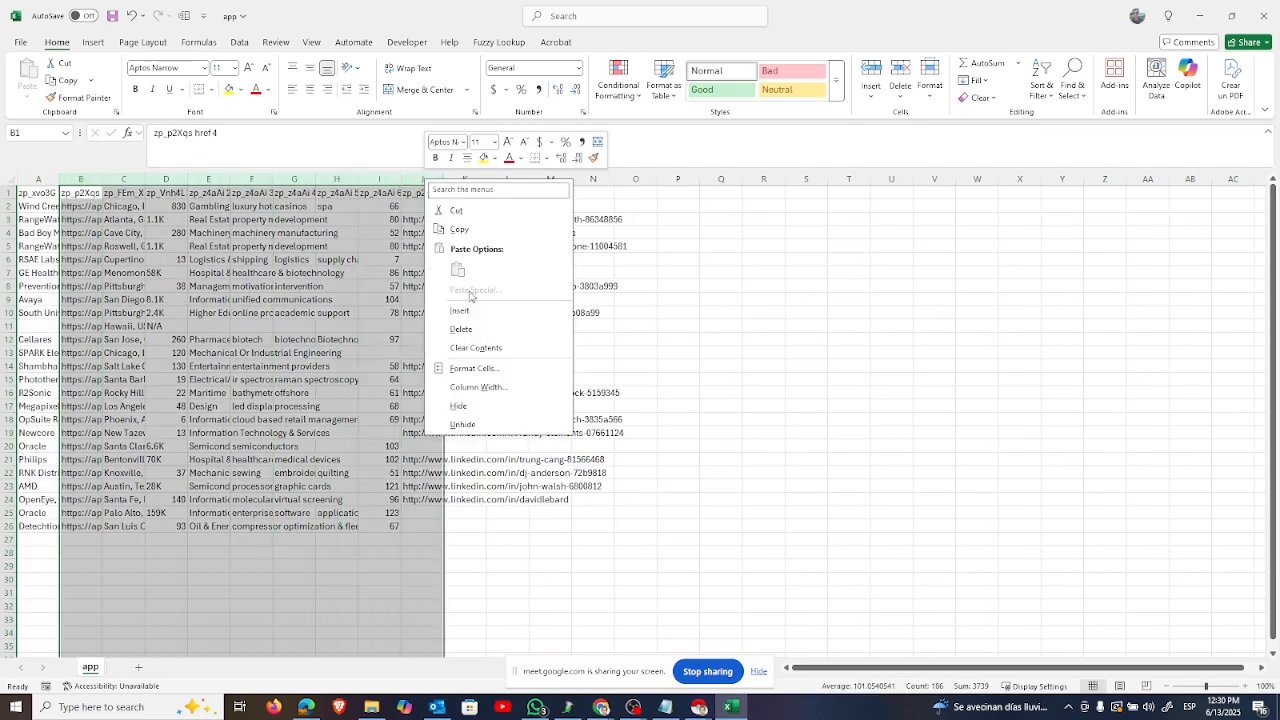
{"action": "left_click", "coordinate": [478, 330]}
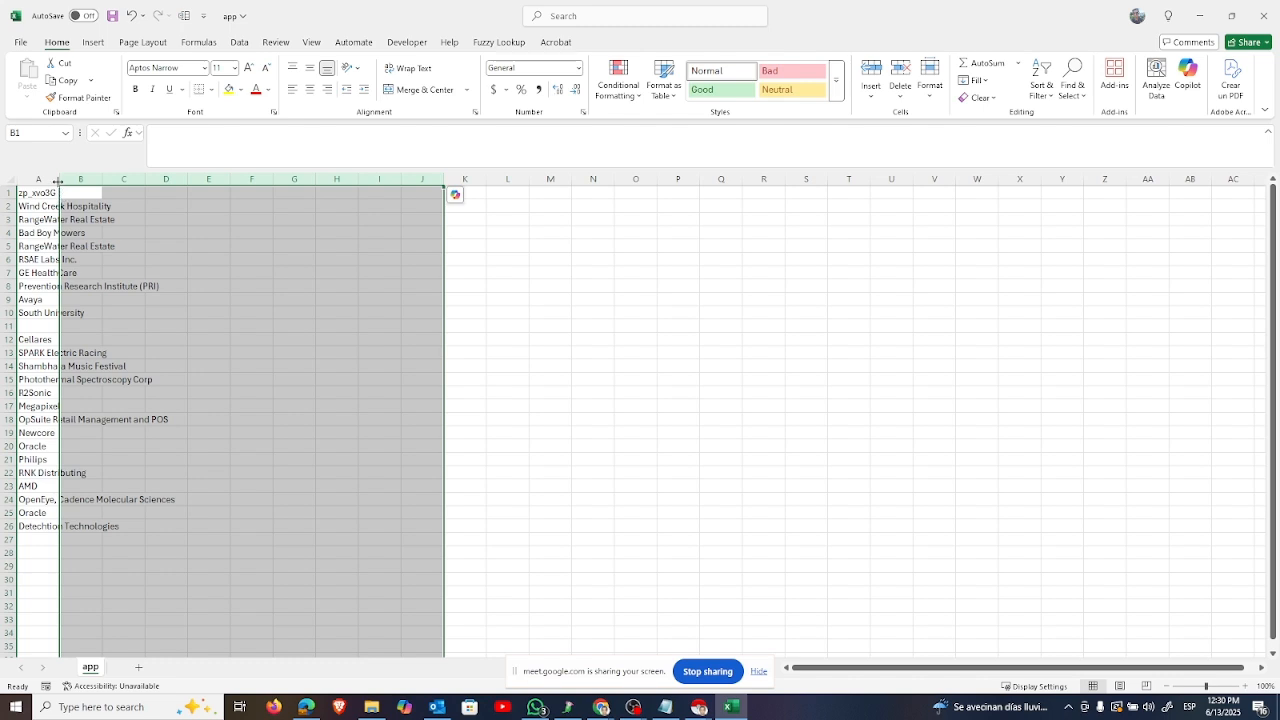
Step: Replace the header in A1 with "Company Name" and widen column A to fit the company names
{"action": "left_click_drag", "start_coordinate": [60, 180], "coordinate": [150, 180]}
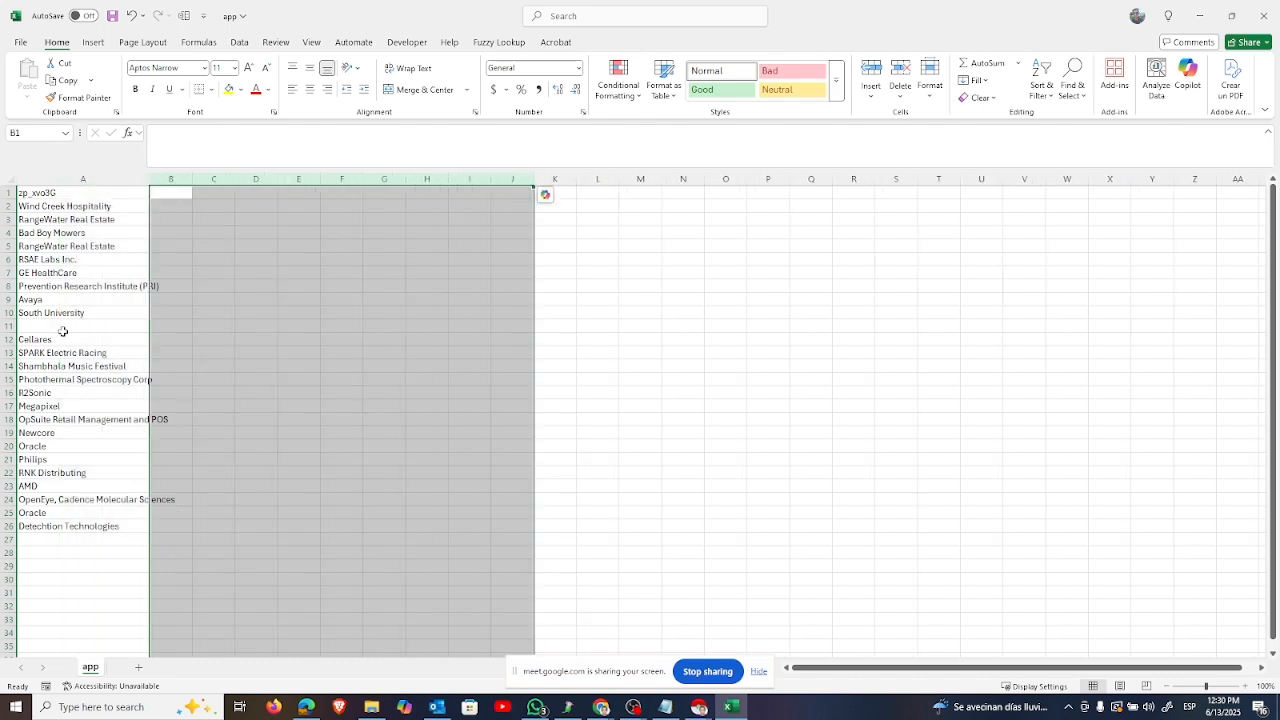
{"action": "left_click", "coordinate": [85, 194]}
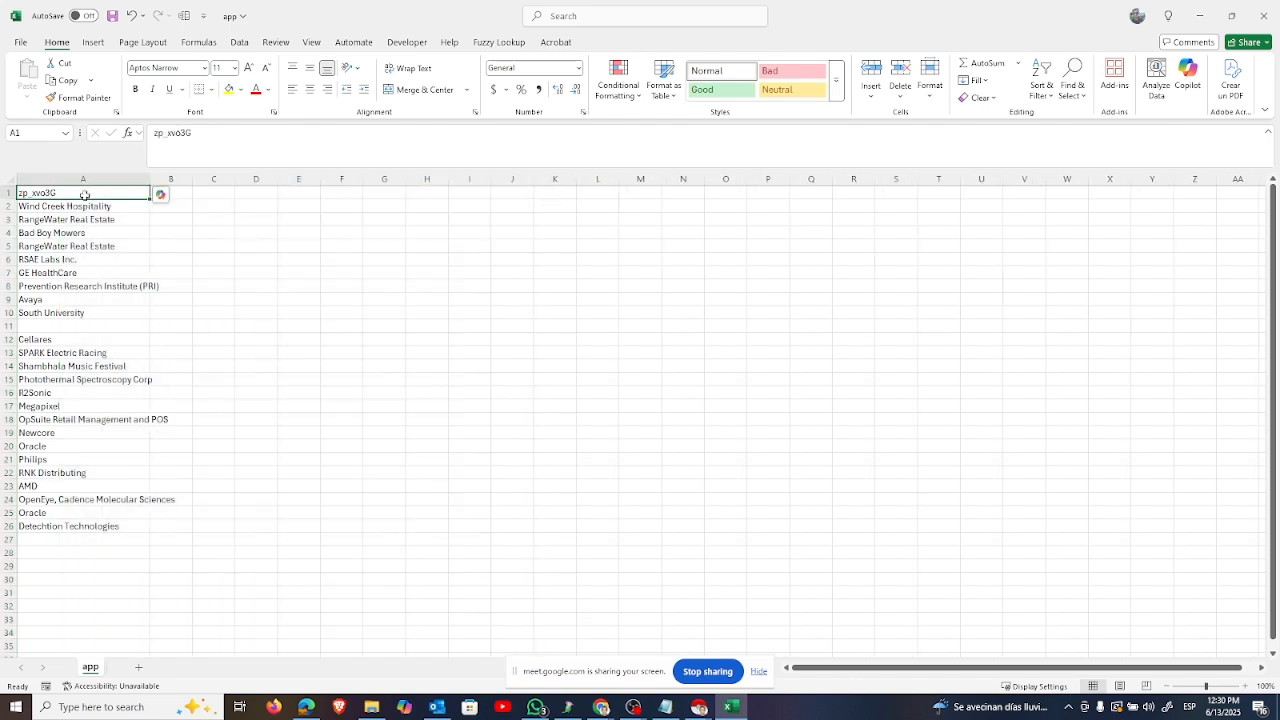
{"action": "type", "text": "Company Name"}
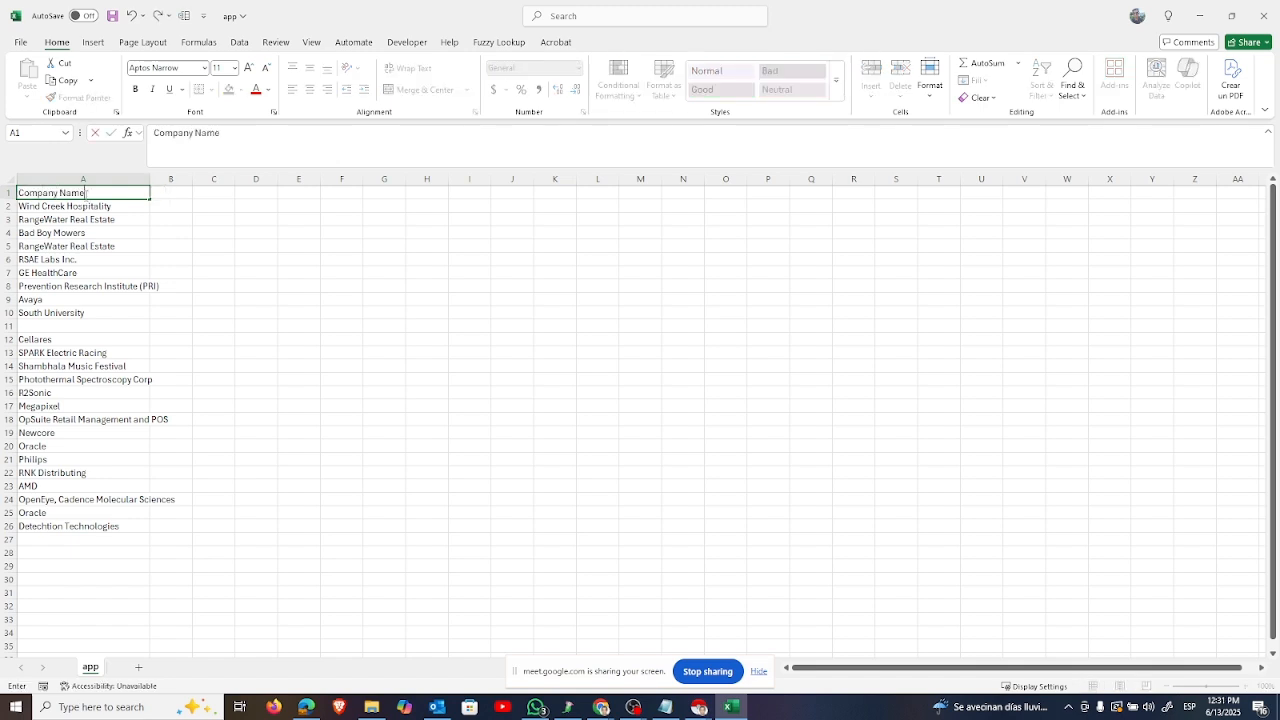
{"action": "key", "text": "Return"}
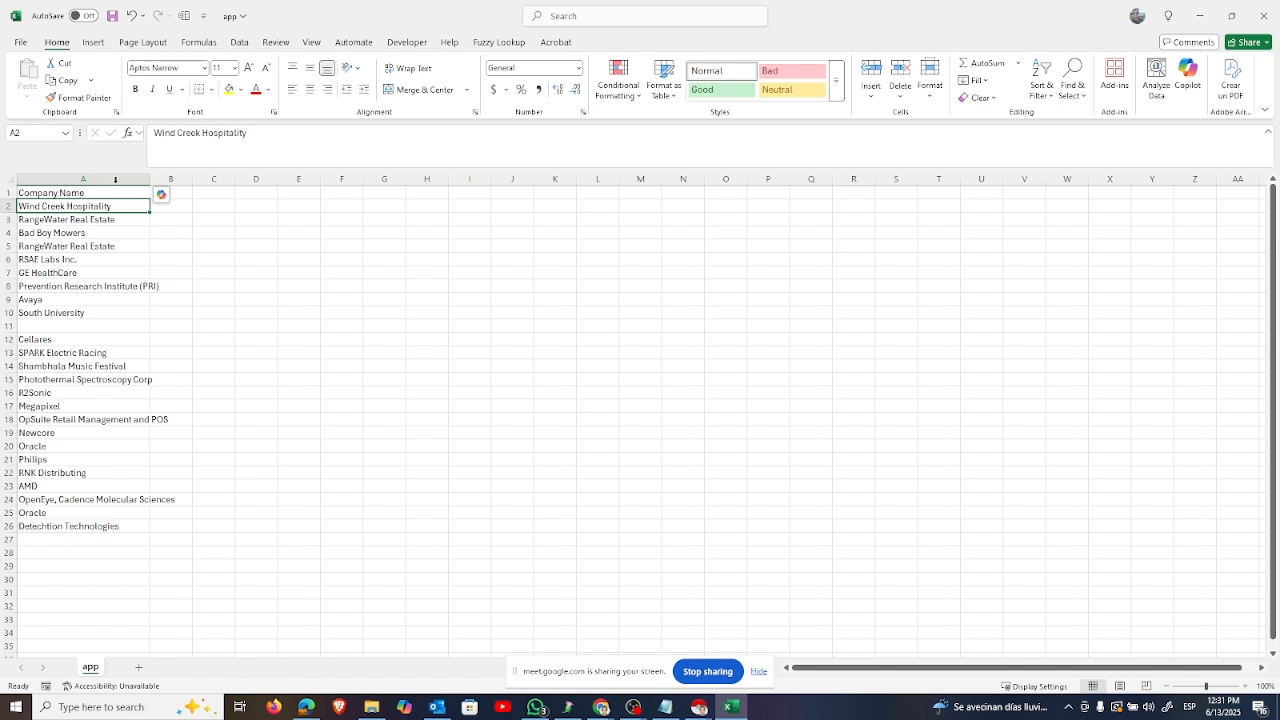
{"action": "left_click", "coordinate": [220, 259]}
{"action": "left_click_drag", "start_coordinate": [152, 183], "coordinate": [191, 183]}
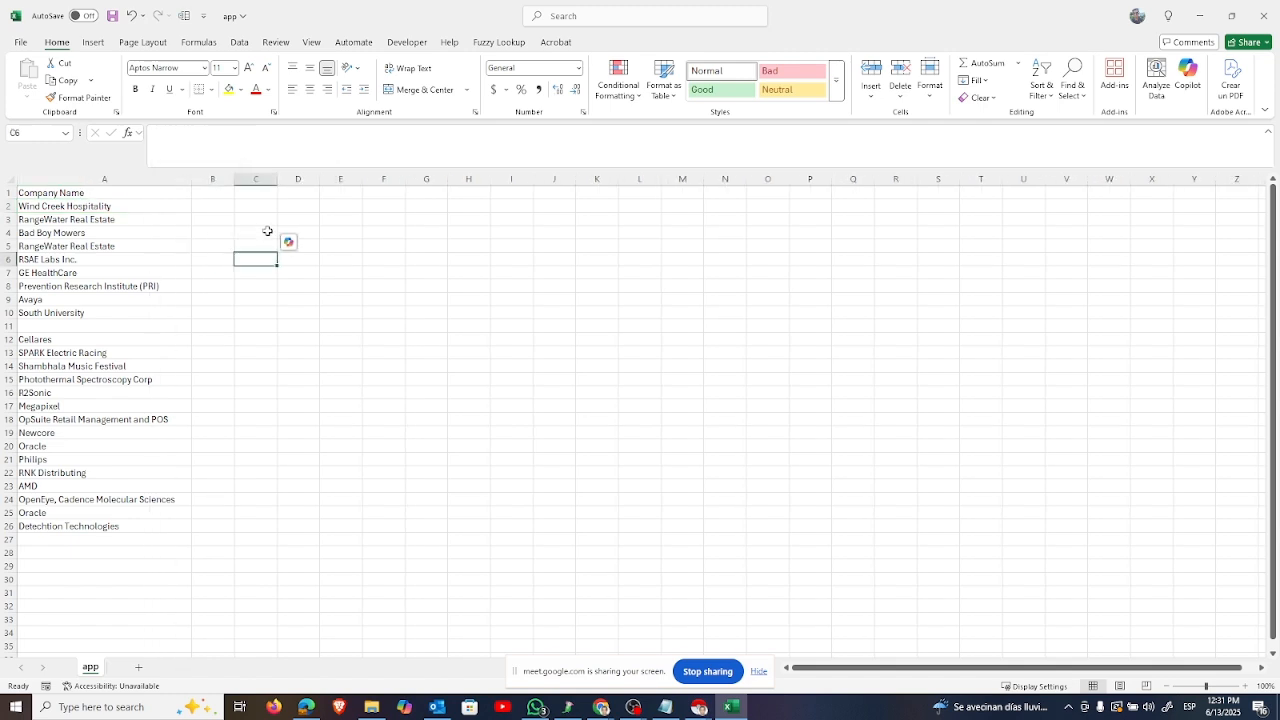
Step: Save the app CSV file and close it
{"action": "left_click", "coordinate": [266, 232]}
{"action": "left_click", "coordinate": [112, 15]}
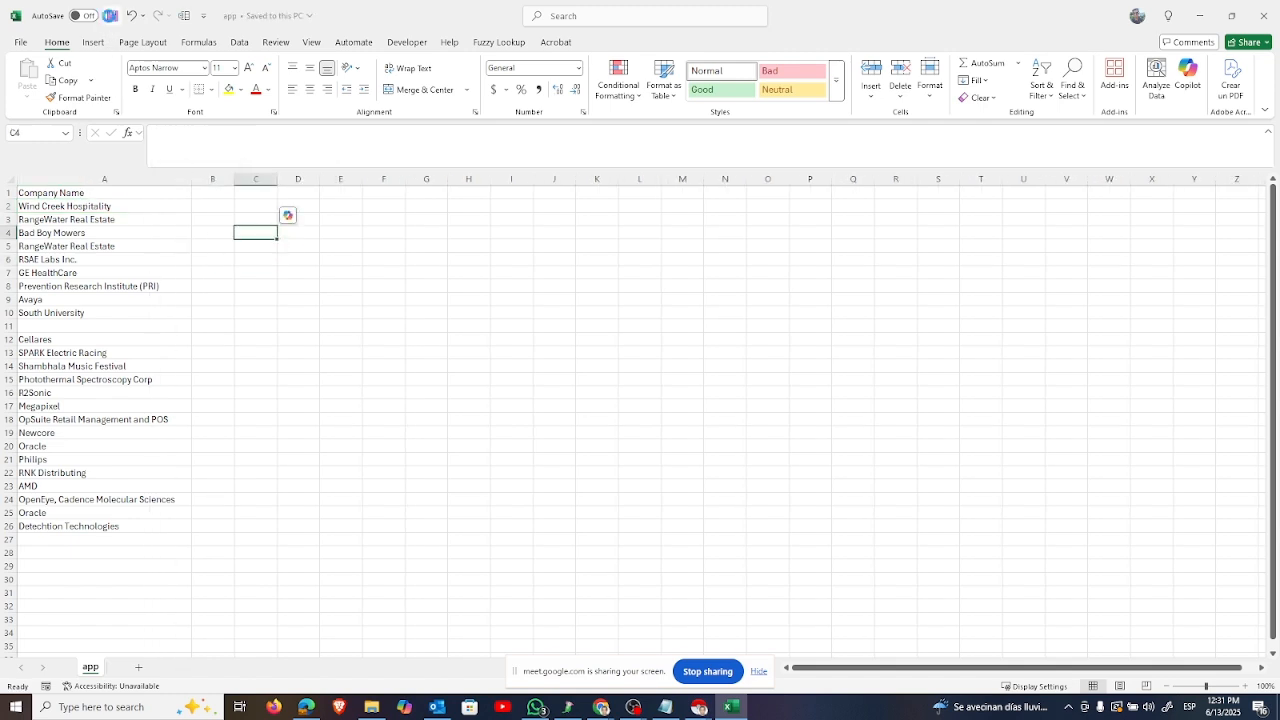
{"action": "left_click", "coordinate": [112, 19]}
{"action": "left_click", "coordinate": [1266, 14]}
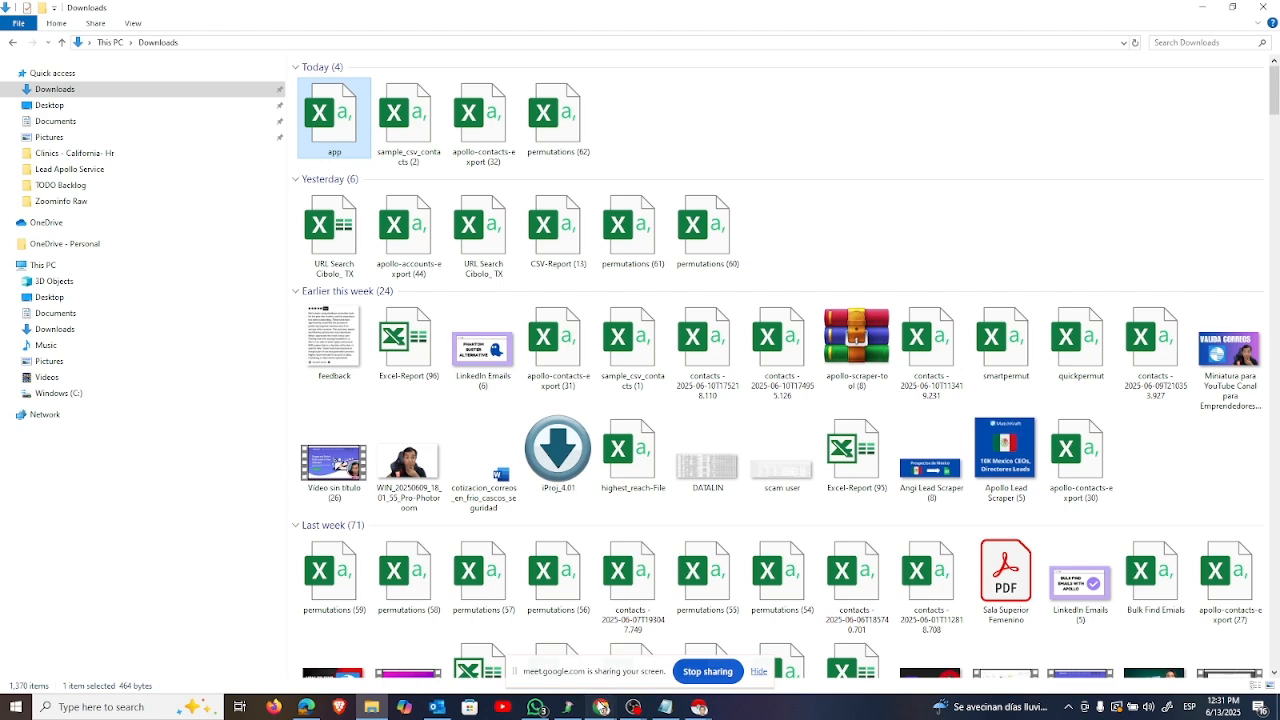
Step: Switch back to Apollo in Chrome and load the app CSV from Downloads as an accounts import
{"action": "left_click", "coordinate": [601, 706]}
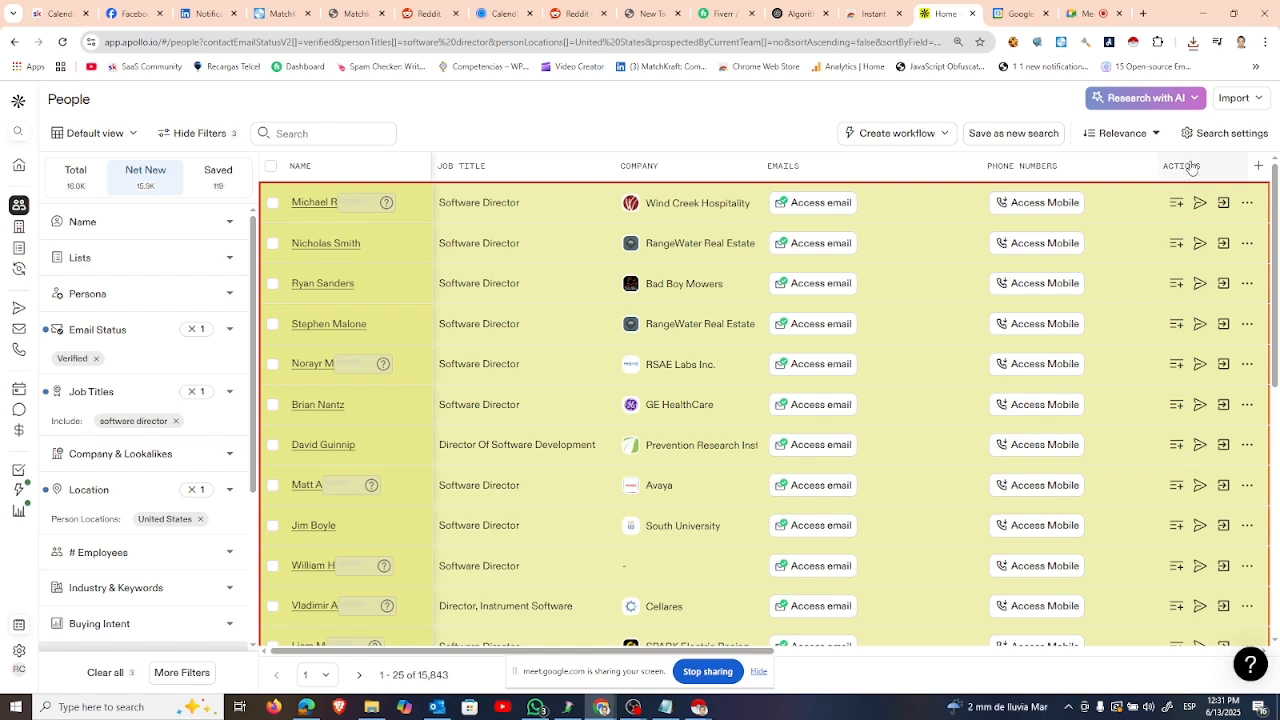
{"action": "left_click", "coordinate": [1257, 100]}
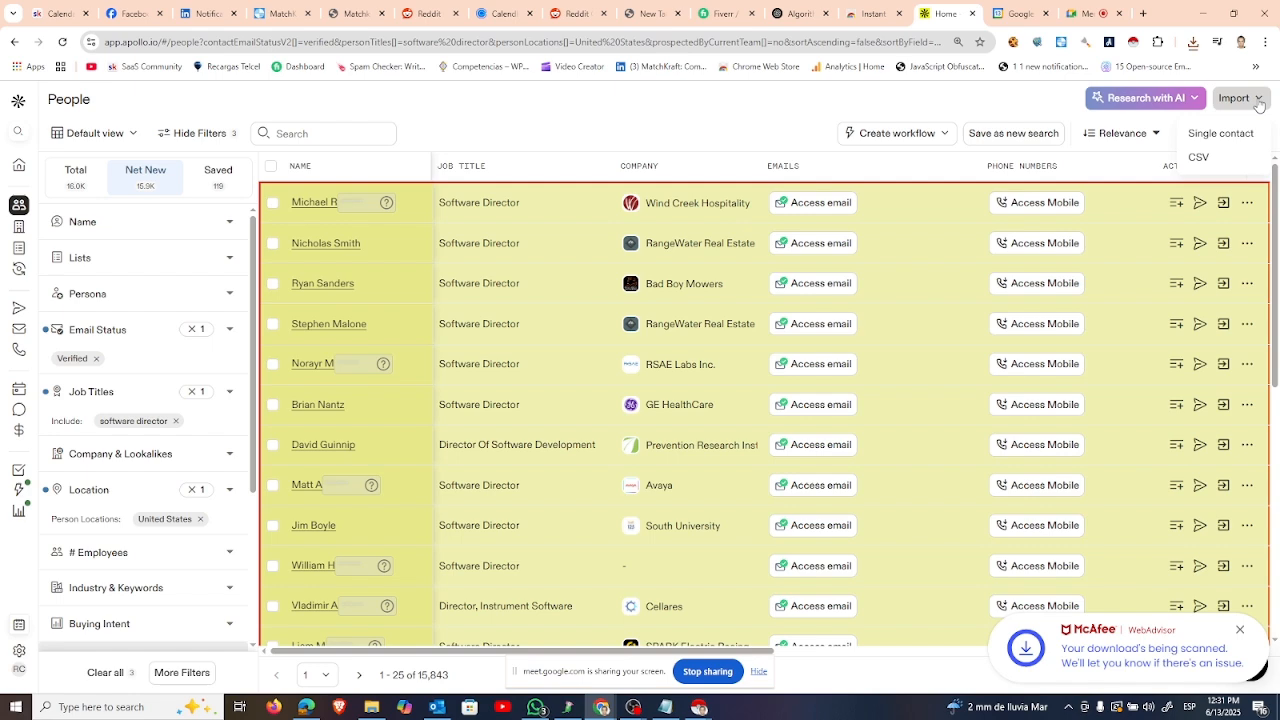
{"action": "left_click", "coordinate": [1198, 157]}
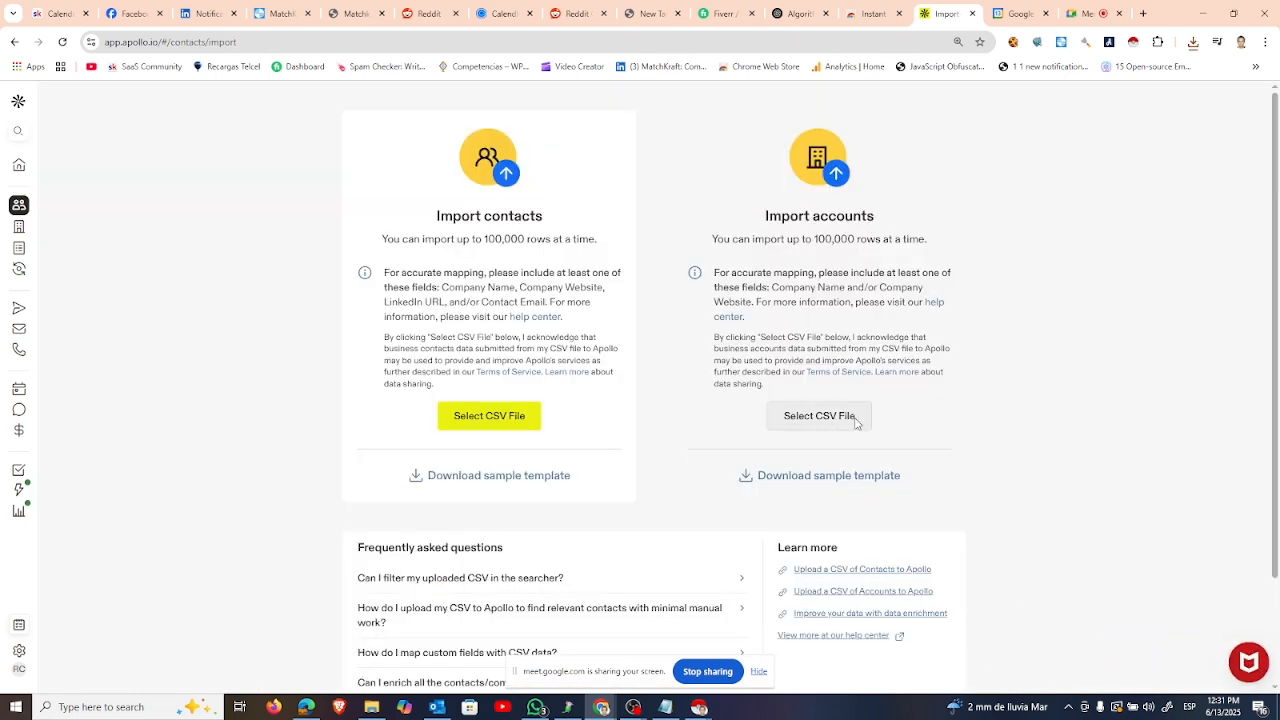
{"action": "left_click", "coordinate": [868, 420]}
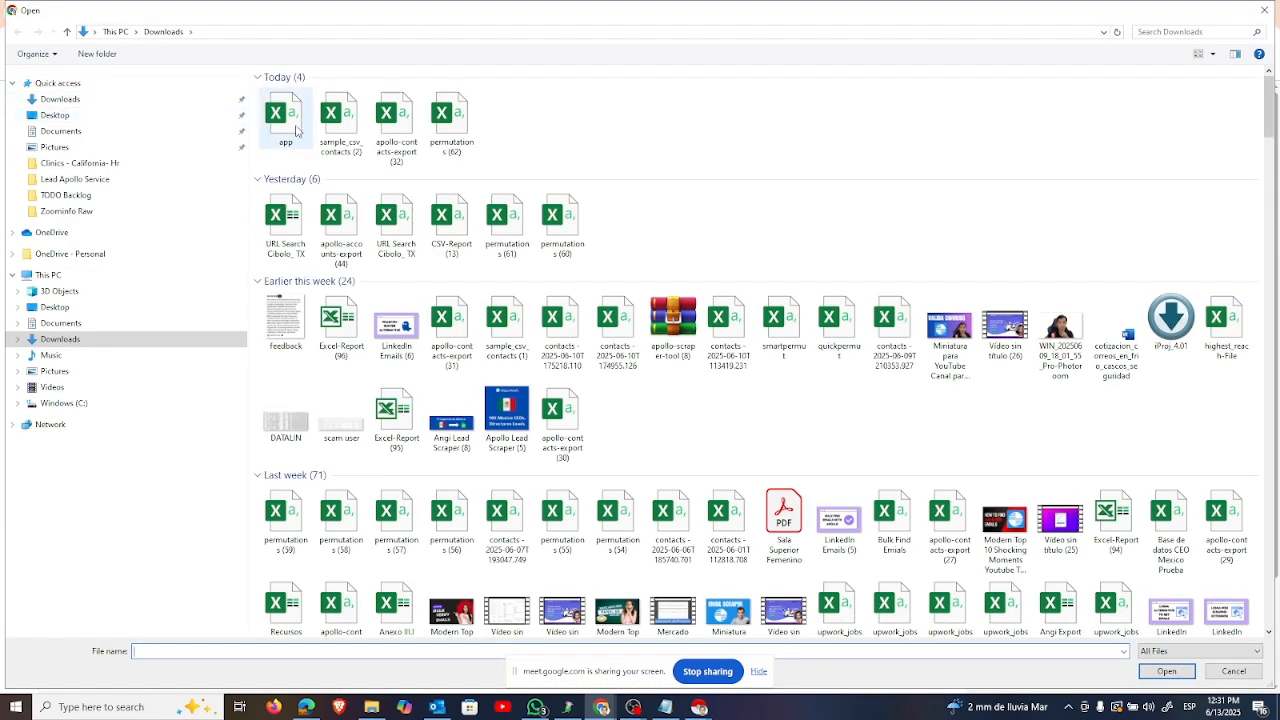
{"action": "left_click", "coordinate": [294, 126]}
{"action": "left_click", "coordinate": [1166, 671]}
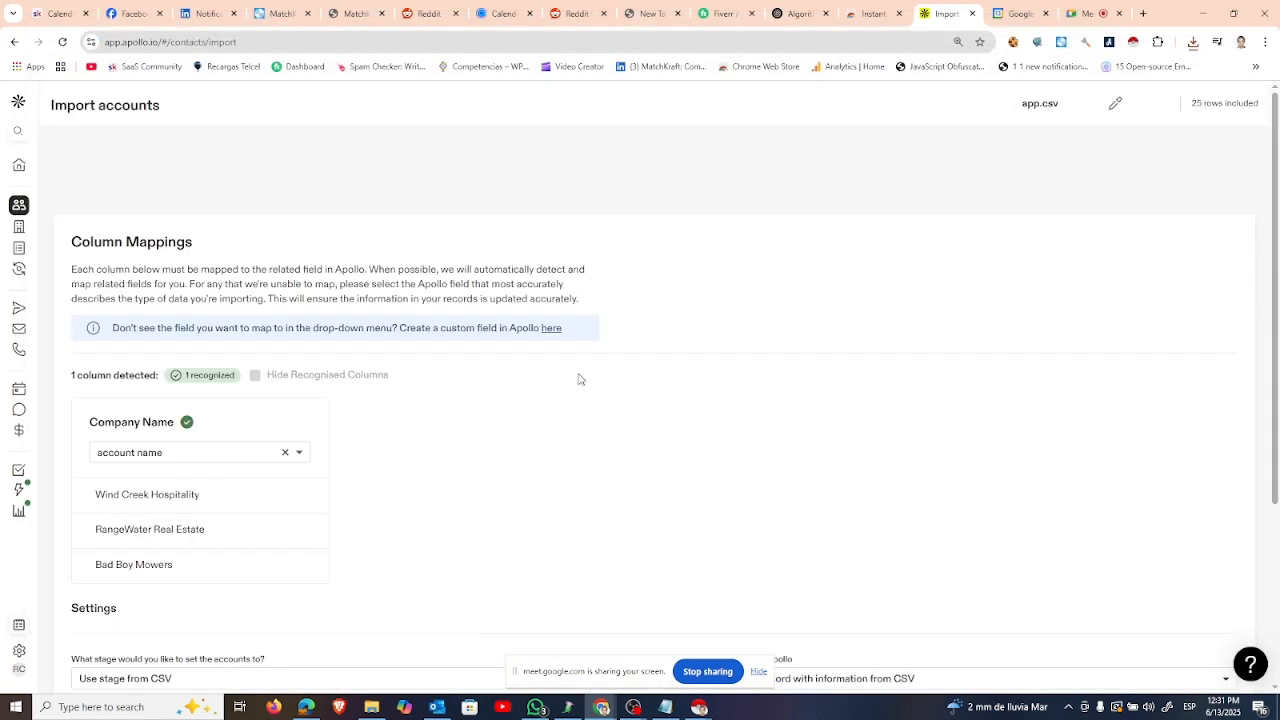
Step: Assign the imported accounts to a new list named "my company websites1"
{"action": "scroll", "coordinate": [578, 379], "scroll_direction": "down", "scroll_amount": 3}
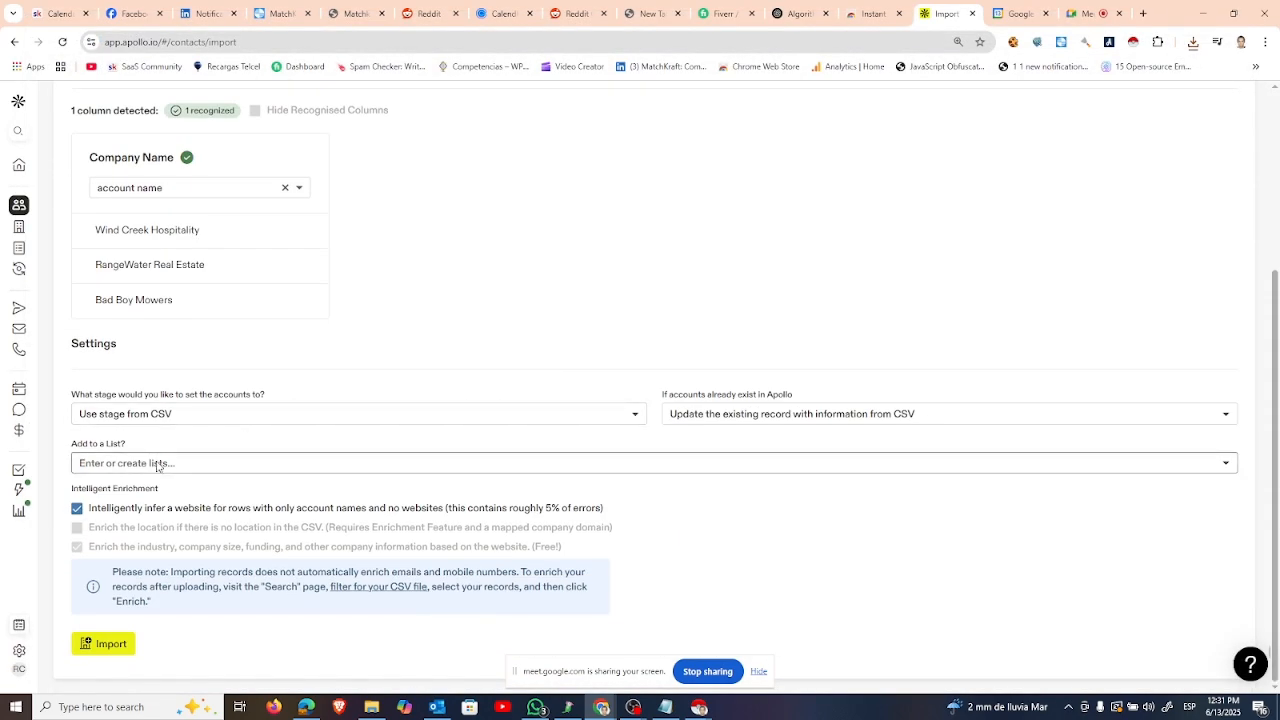
{"action": "left_click", "coordinate": [157, 466]}
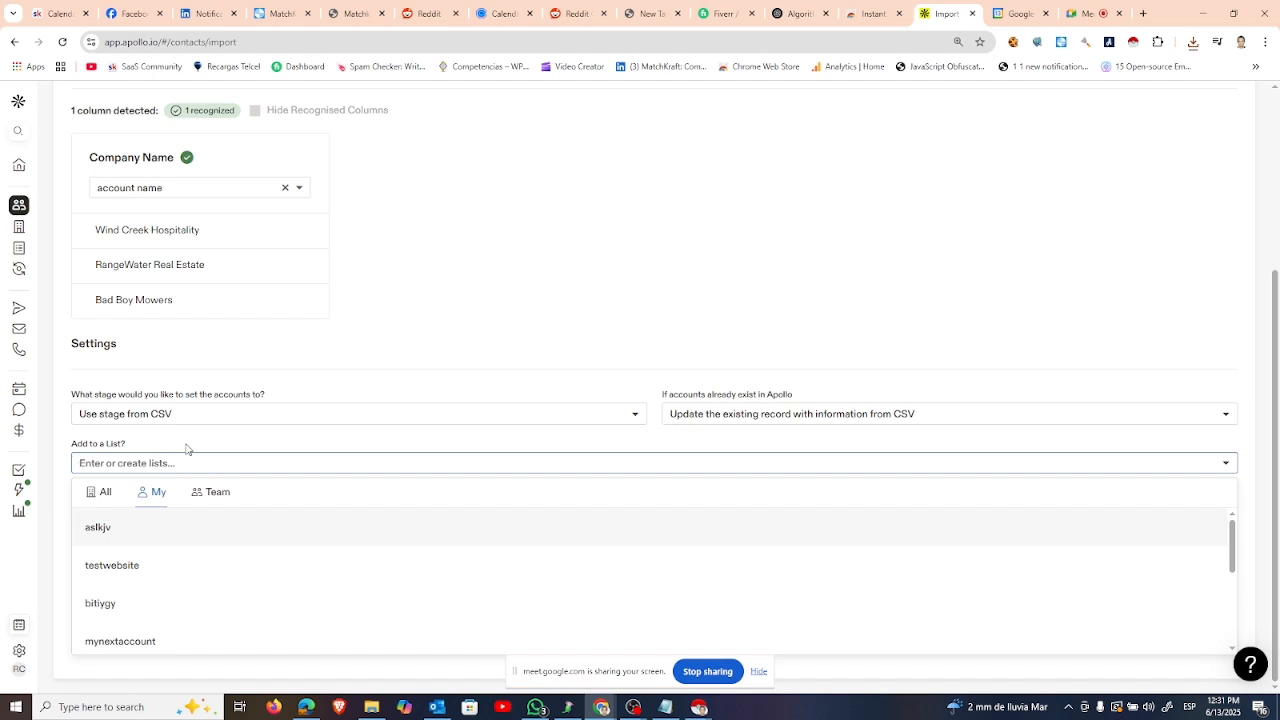
{"action": "type", "text": "my company webs"}
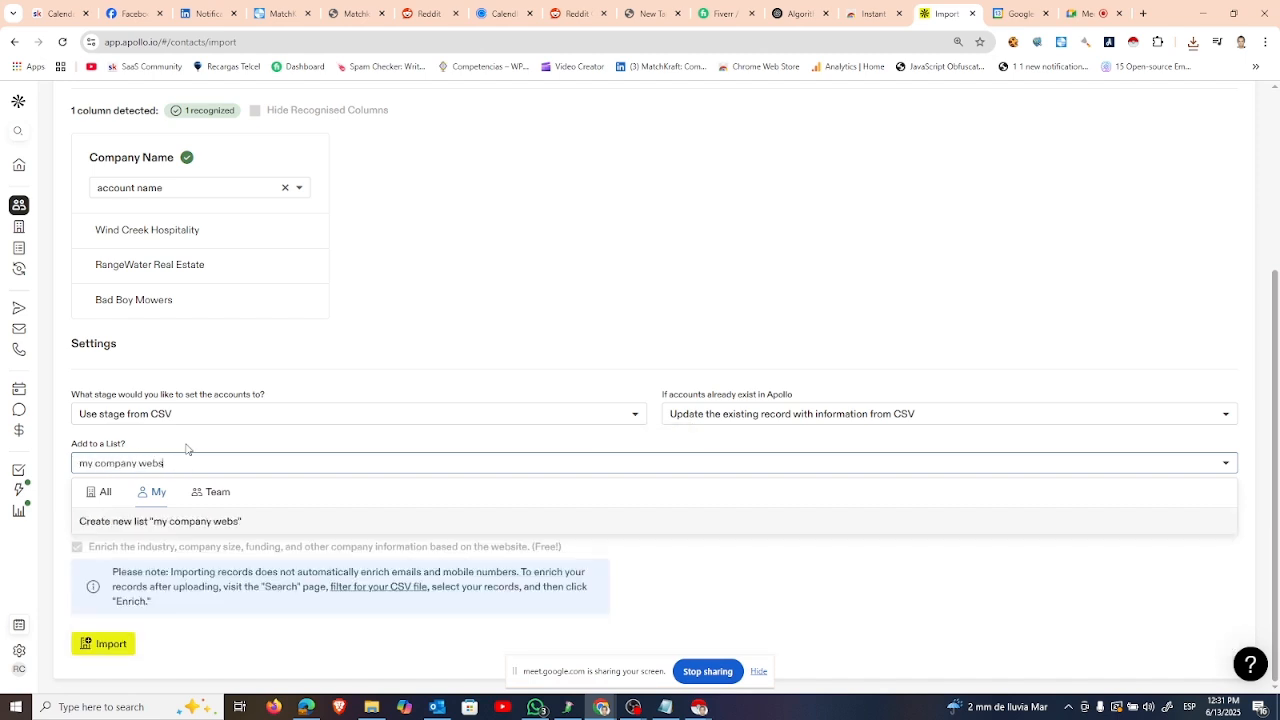
{"action": "type", "text": "ites1"}
{"action": "left_click", "coordinate": [229, 523]}
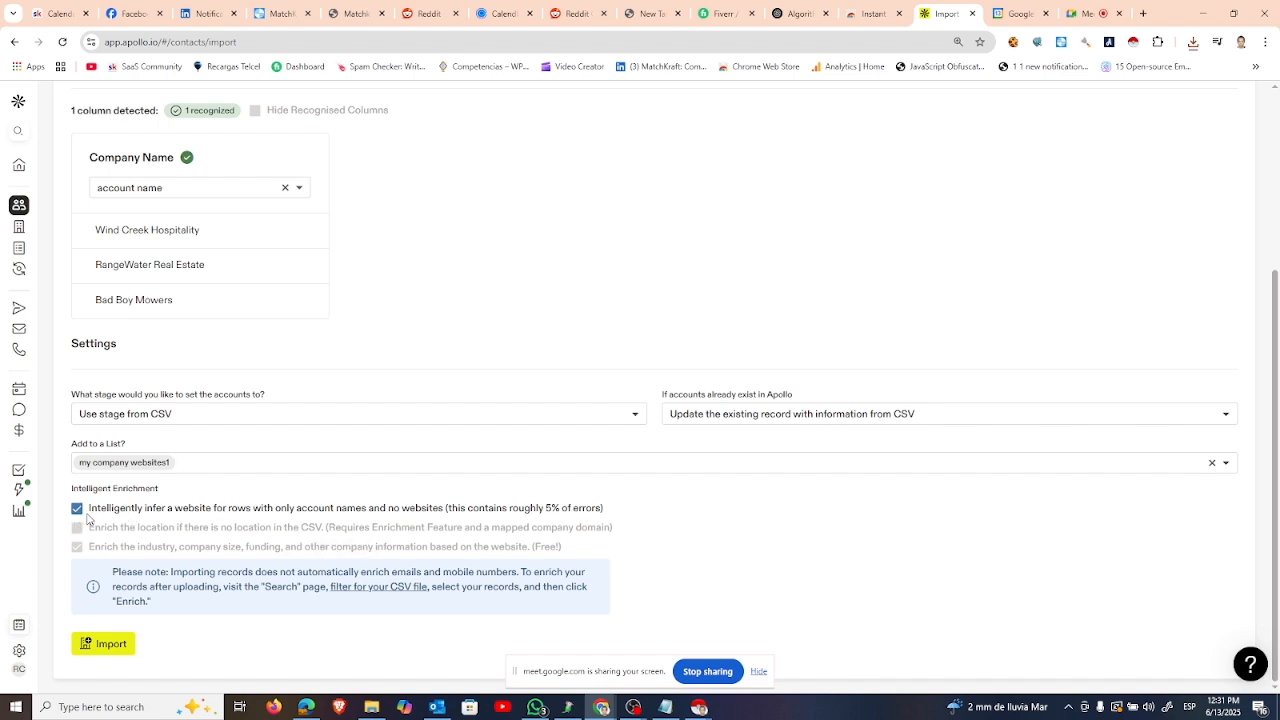
Step: Start the accounts import with intelligent website inference enabled and open the CSV import progress page
{"action": "left_click_drag", "start_coordinate": [92, 516], "coordinate": [213, 514]}
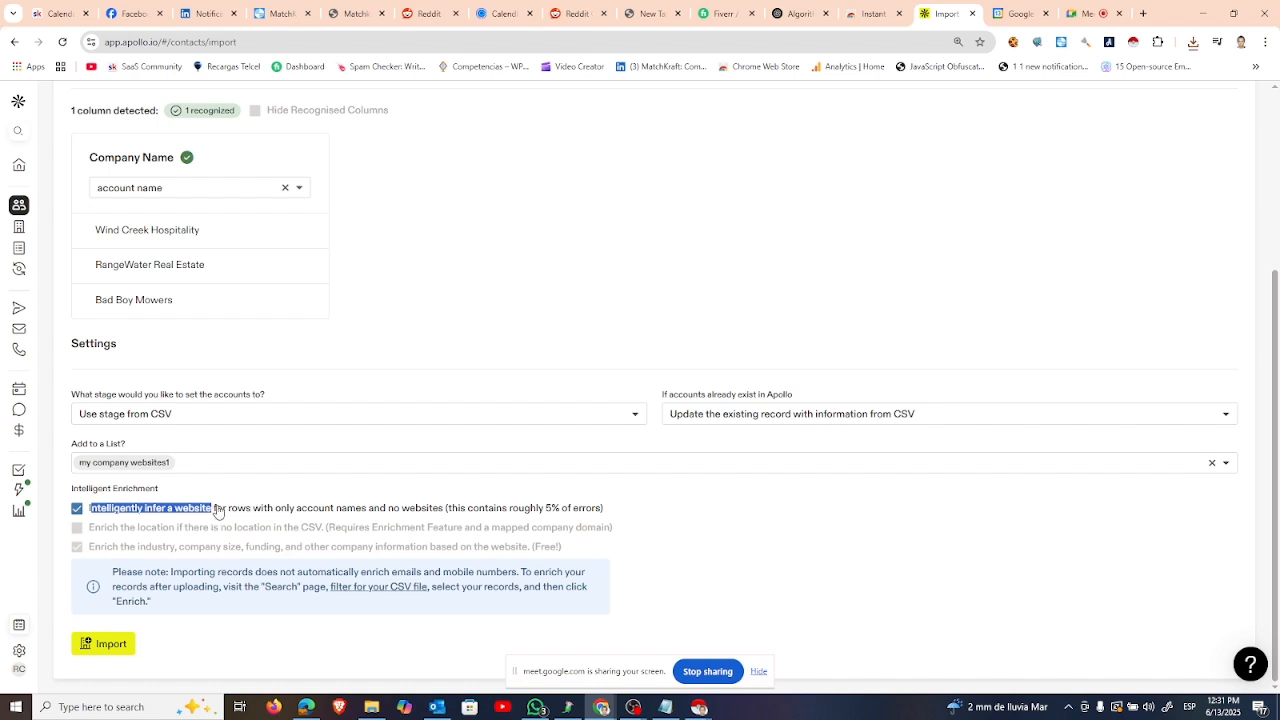
{"action": "left_click", "coordinate": [108, 644]}
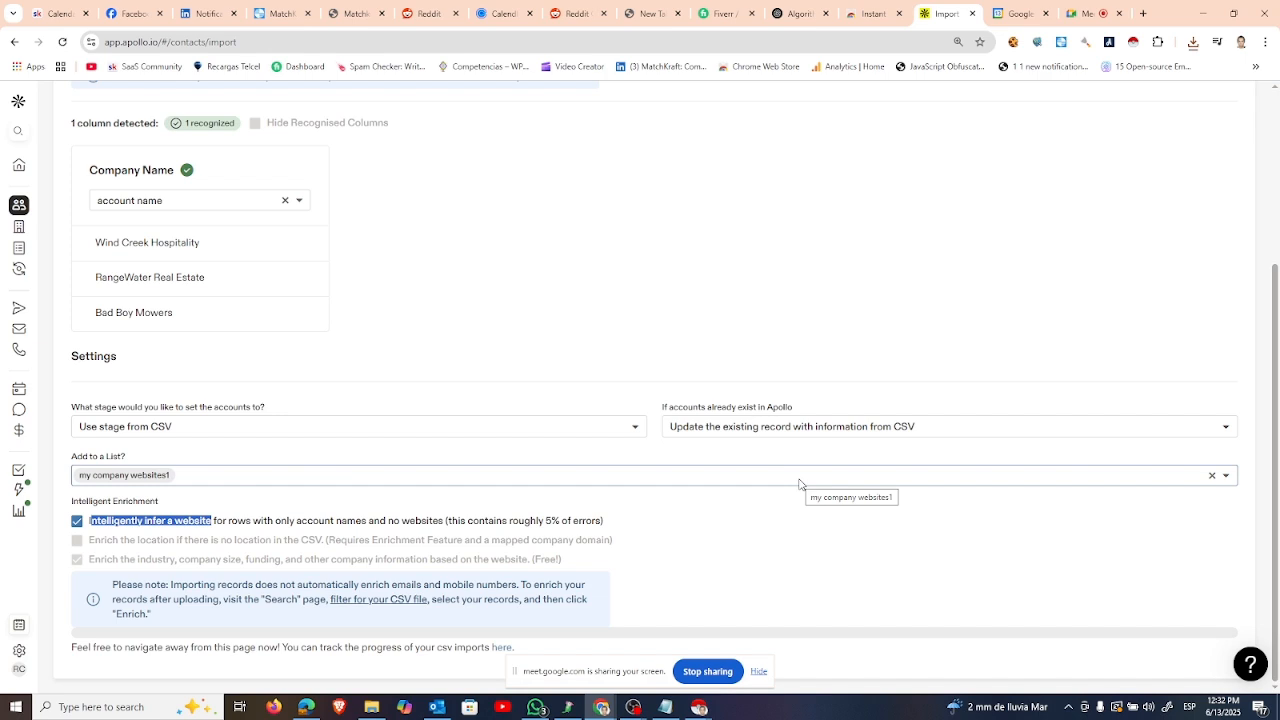
{"action": "left_click", "coordinate": [502, 648]}
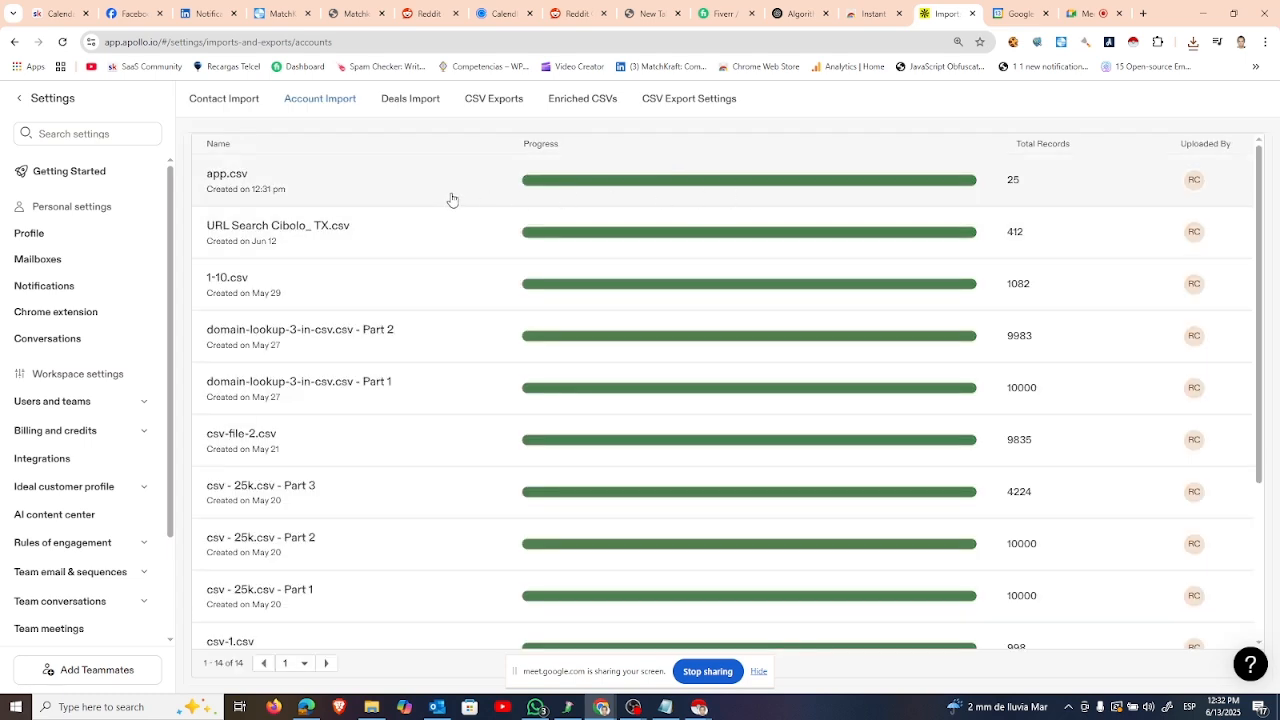
Step: Open the company records imported from app.csv and look through their website and social links
{"action": "left_click", "coordinate": [1100, 190]}
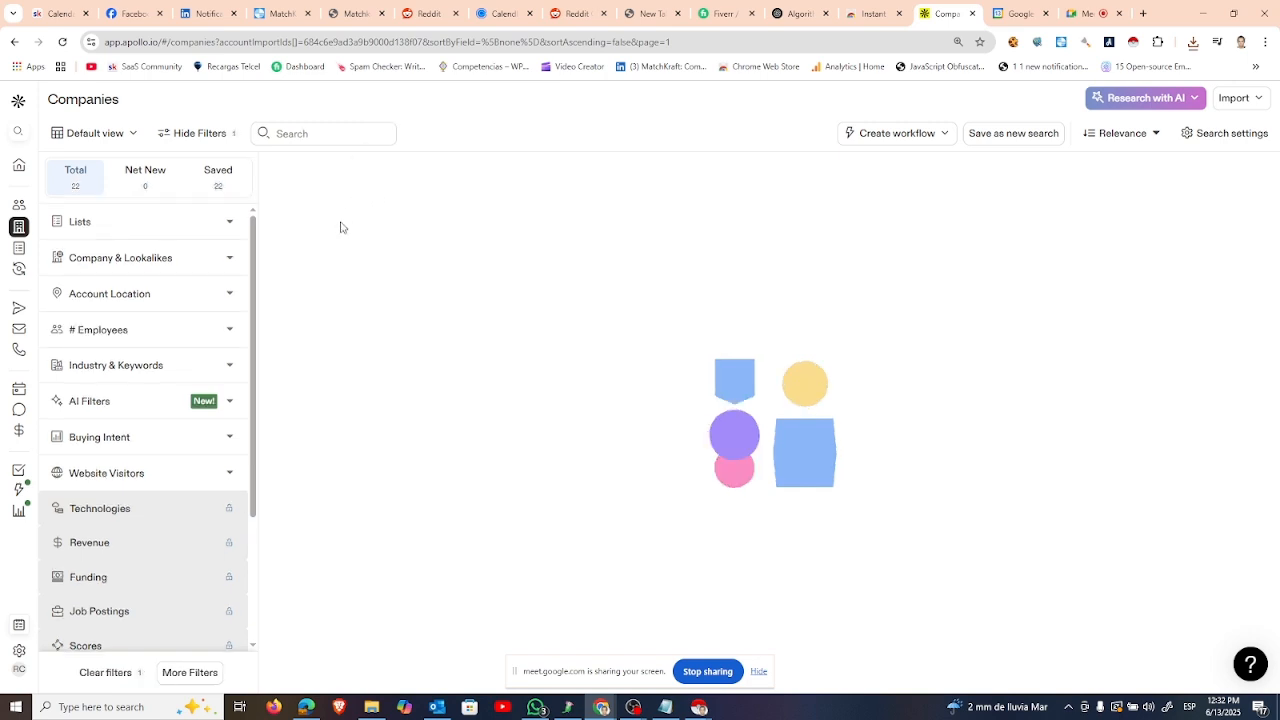
{"action": "left_click", "coordinate": [212, 191]}
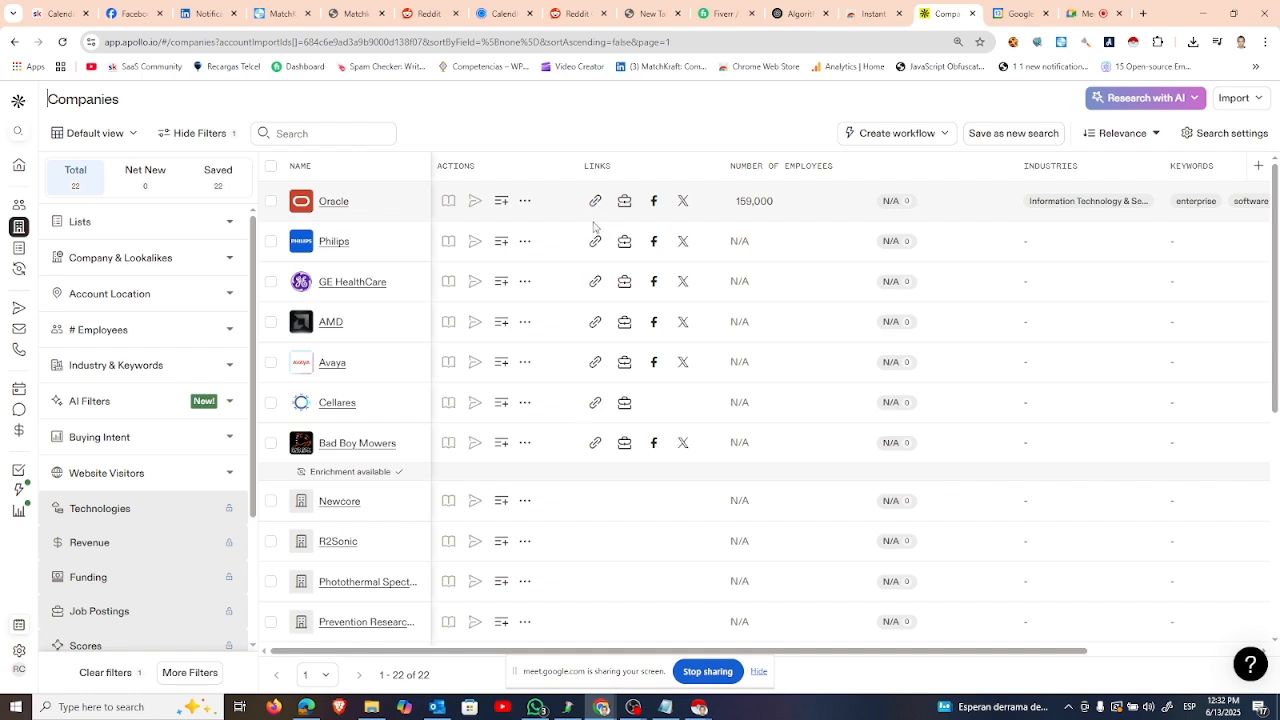
{"action": "scroll", "coordinate": [603, 457], "scroll_direction": "down", "scroll_amount": 4}
{"action": "scroll", "coordinate": [427, 368], "scroll_direction": "up", "scroll_amount": 3}
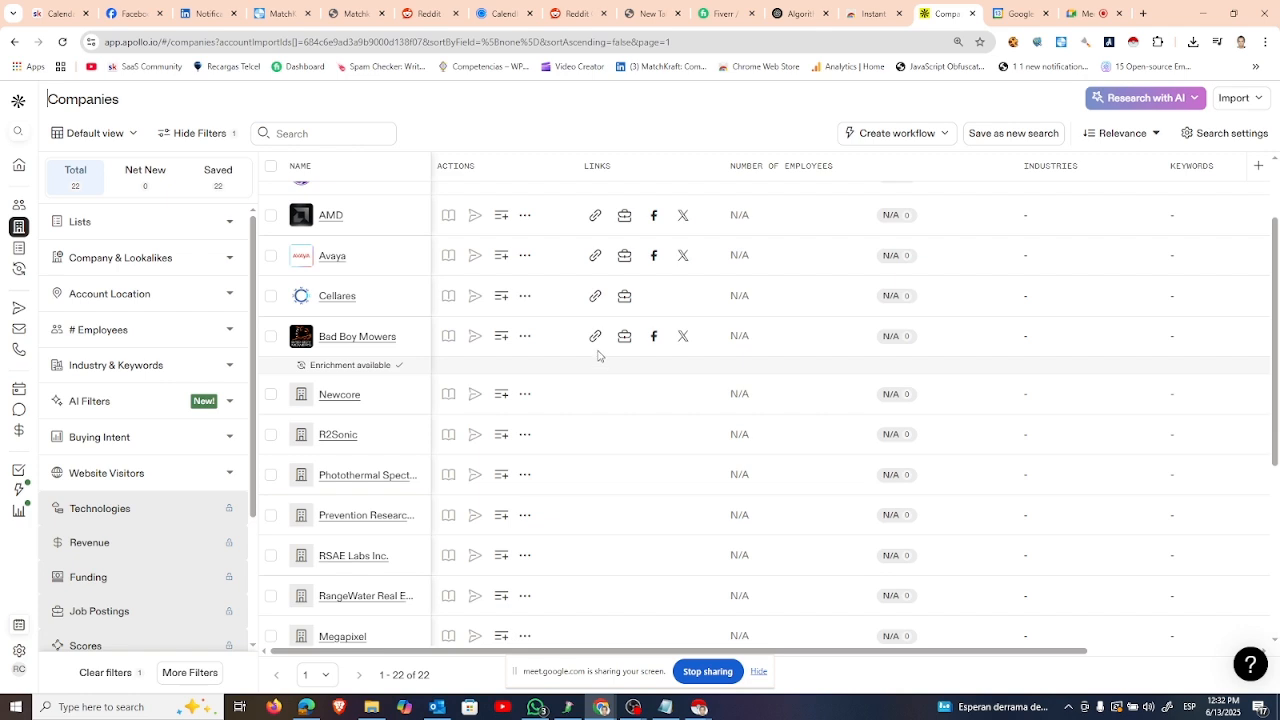
{"action": "scroll", "coordinate": [590, 375], "scroll_direction": "up", "scroll_amount": 1}
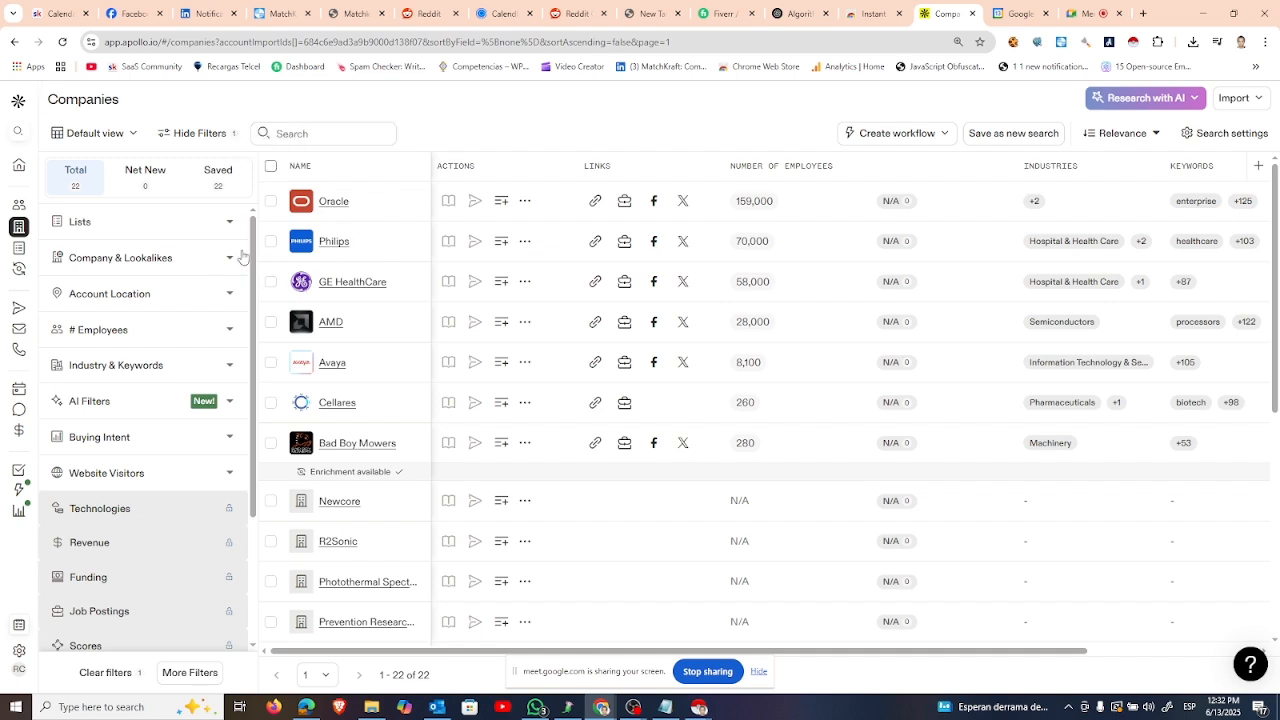
Step: Narrow the imported companies to the saved ones and select up to 25 of them
{"action": "left_click", "coordinate": [271, 166]}
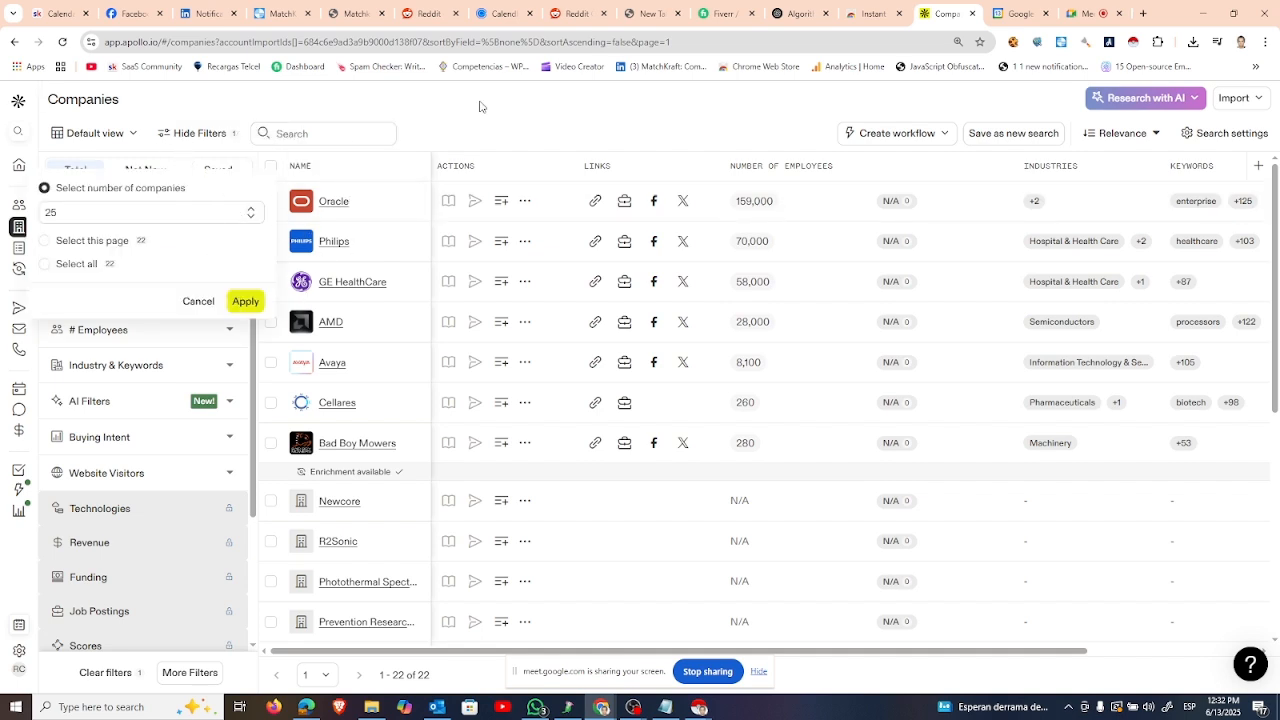
{"action": "left_click", "coordinate": [220, 177]}
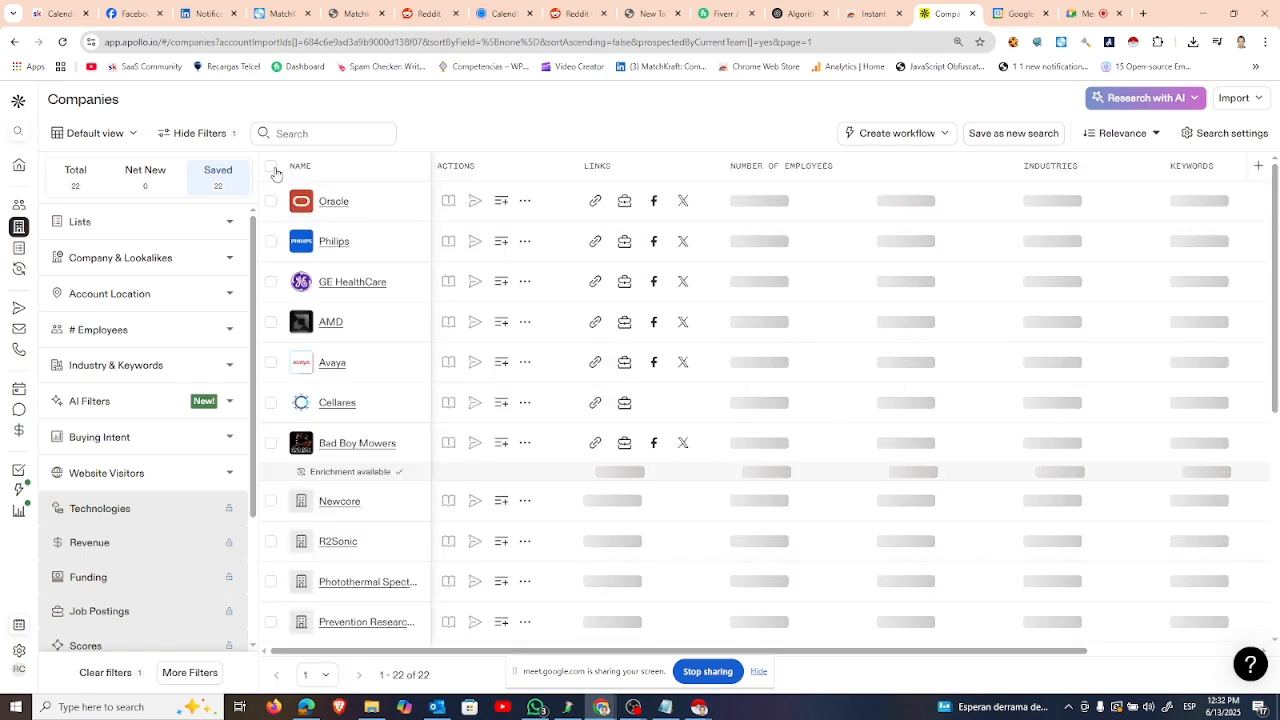
{"action": "left_click", "coordinate": [271, 167]}
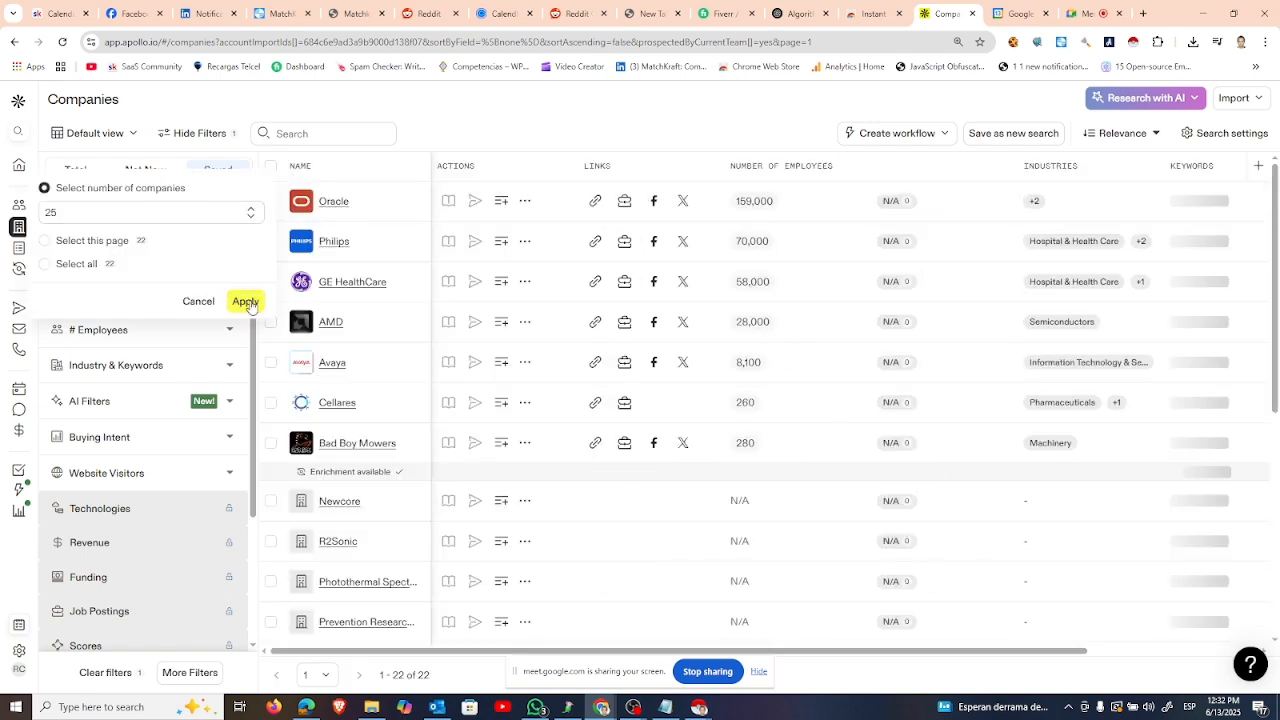
{"action": "left_click", "coordinate": [247, 303]}
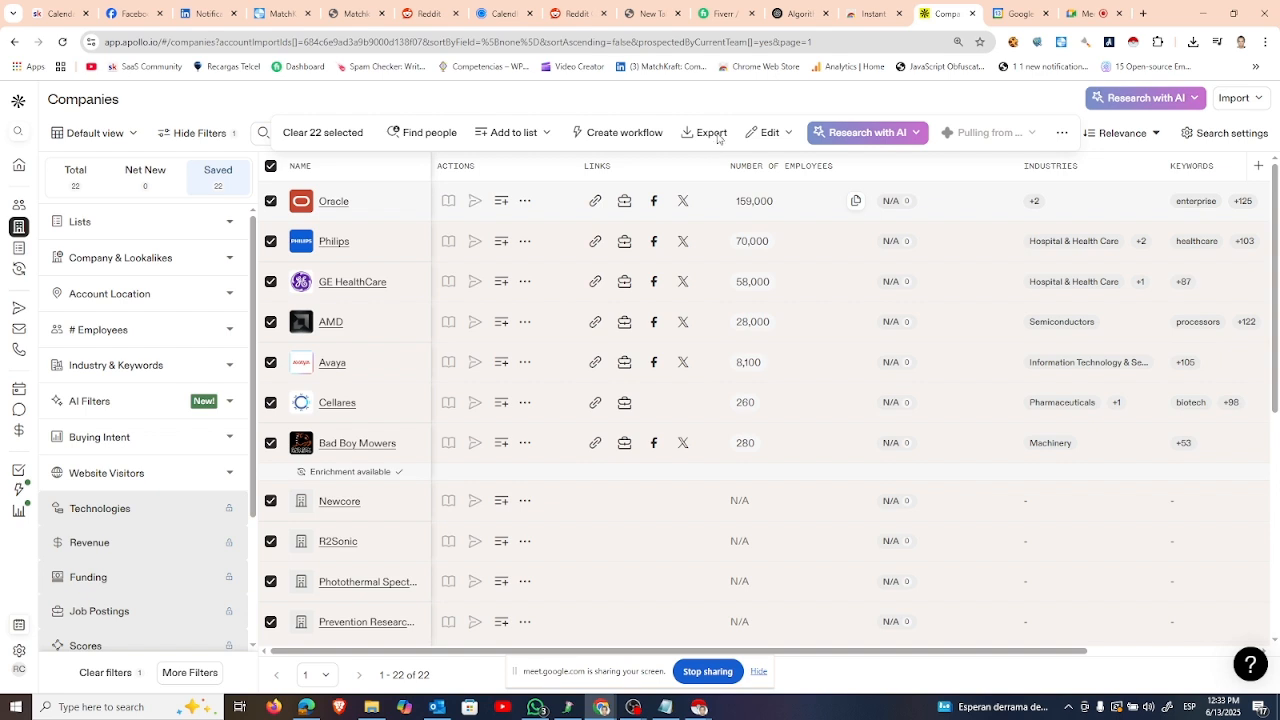
Step: Export the selected company records to CSV with the default owner and no list assigned
{"action": "left_click", "coordinate": [711, 133]}
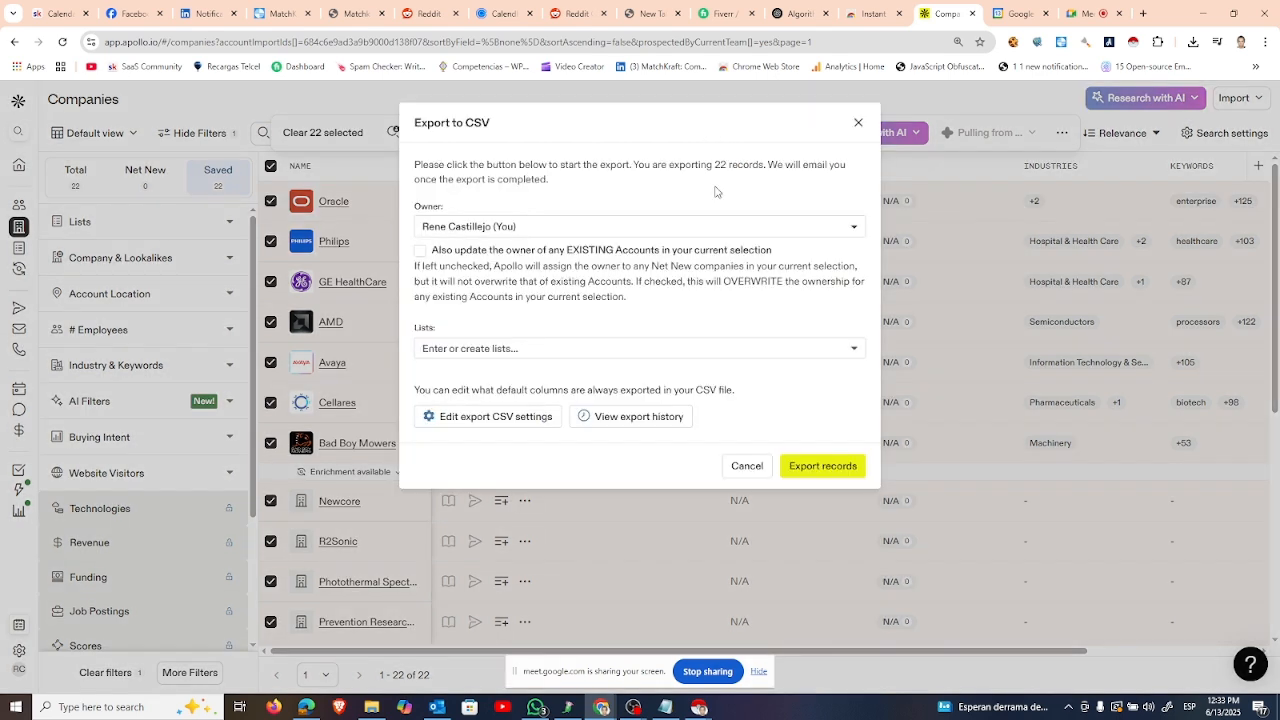
{"action": "left_click", "coordinate": [826, 464]}
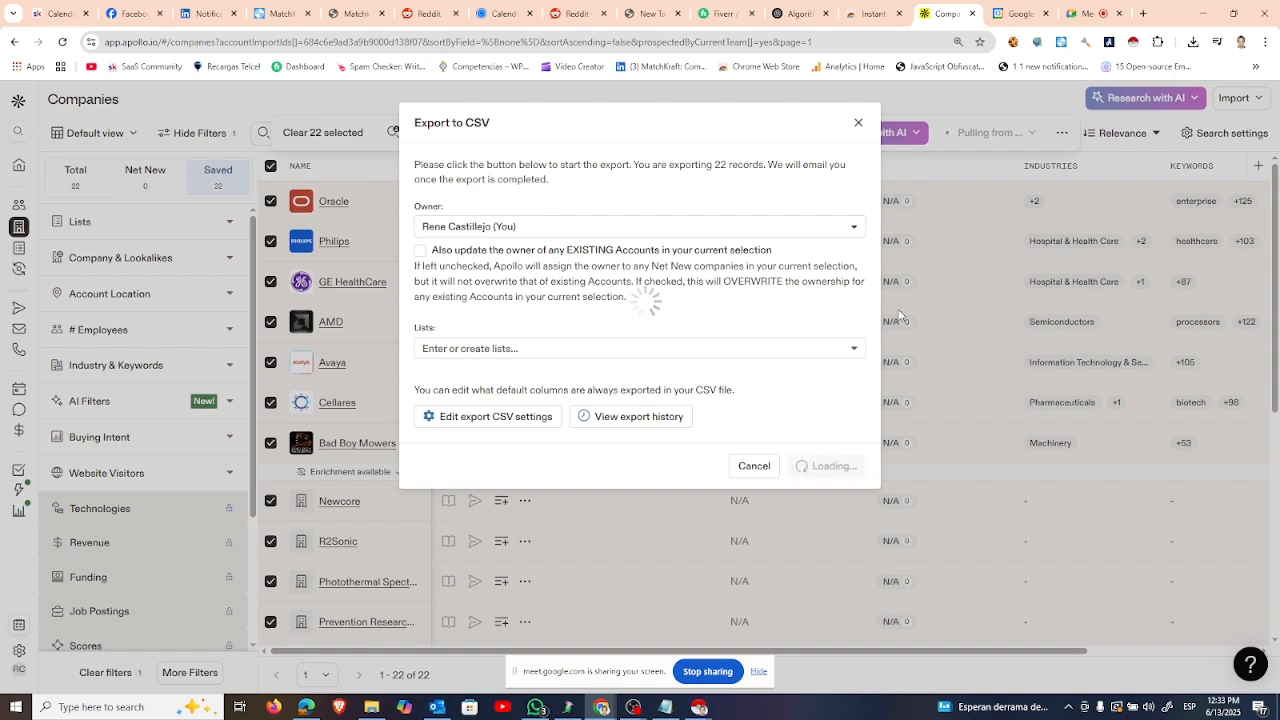
{"action": "left_click", "coordinate": [821, 250]}
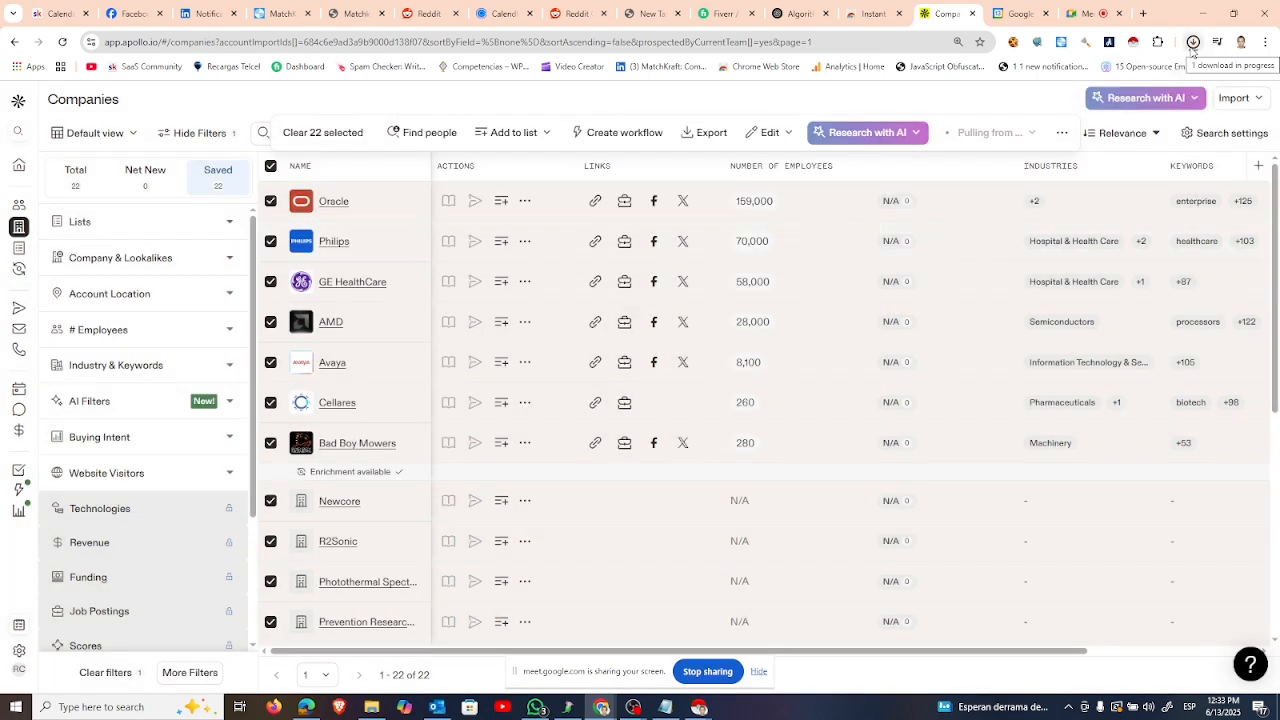
Step: Open the downloaded accounts export in Excel, widen the Website and Account Owner columns to review the websites, and close it without saving
{"action": "left_click", "coordinate": [1193, 41]}
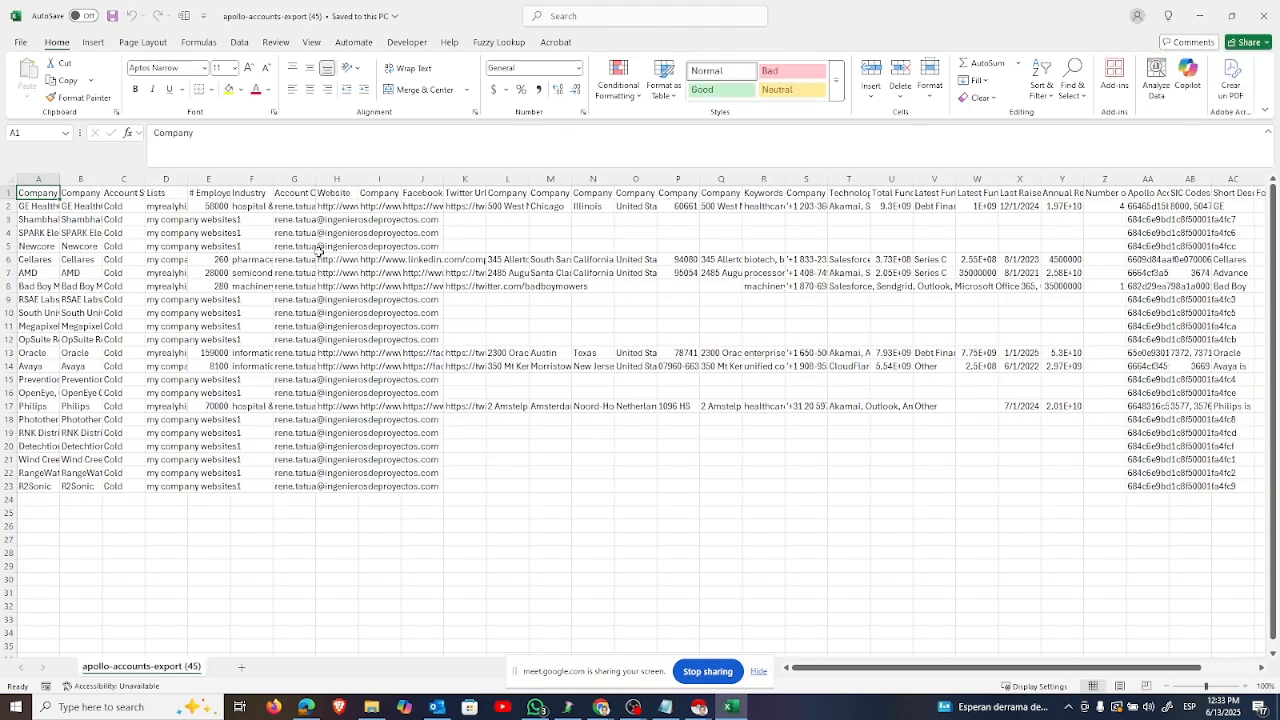
{"action": "left_click", "coordinate": [296, 220]}
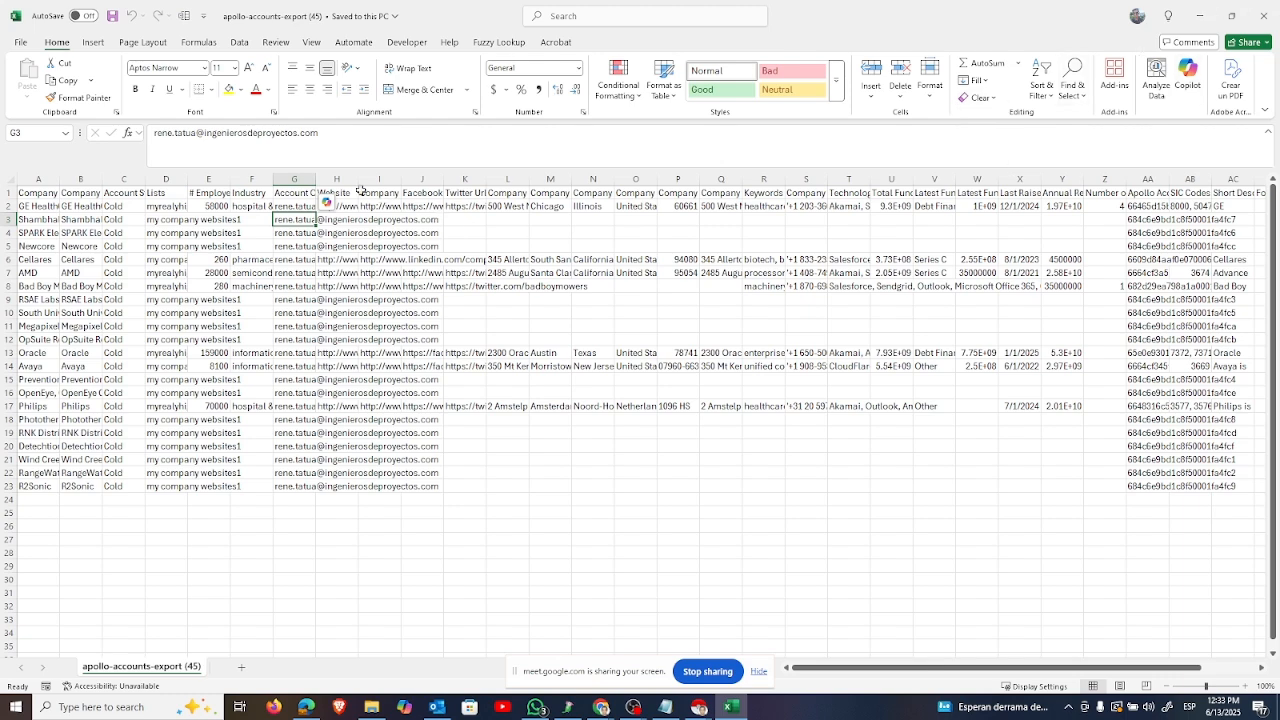
{"action": "left_click_drag", "start_coordinate": [358, 181], "coordinate": [614, 181]}
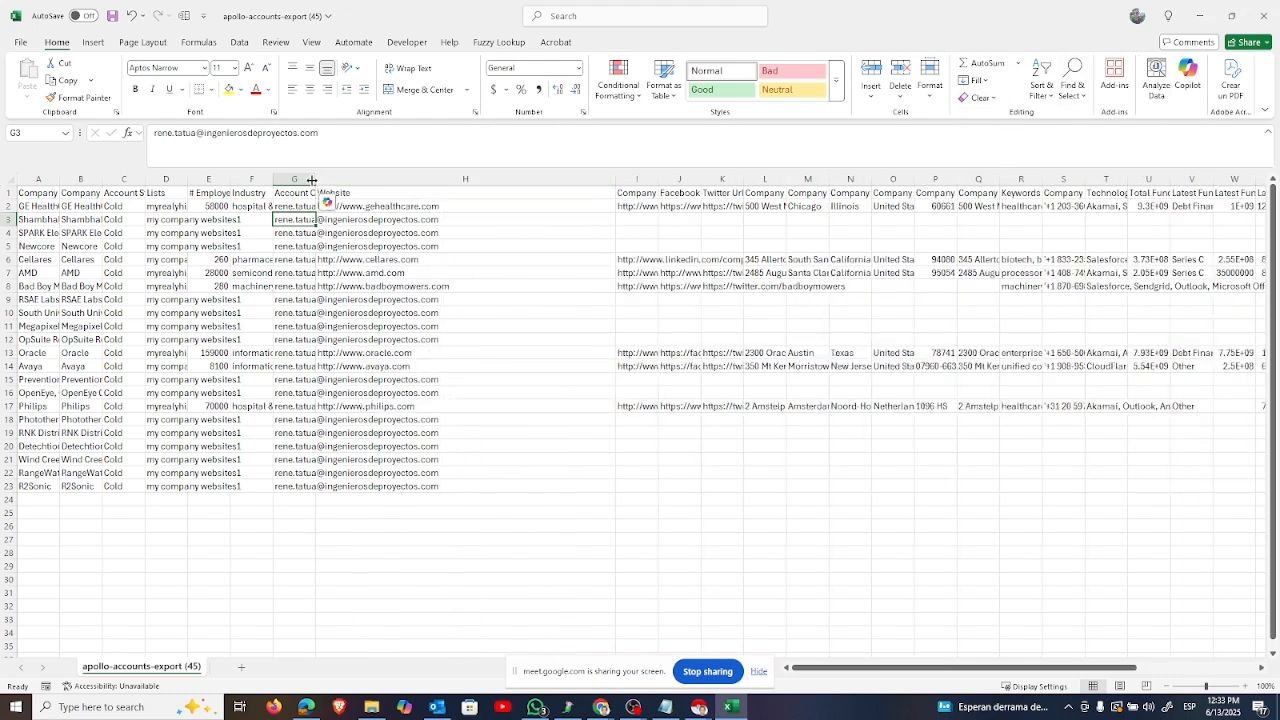
{"action": "left_click_drag", "start_coordinate": [311, 180], "coordinate": [468, 182]}
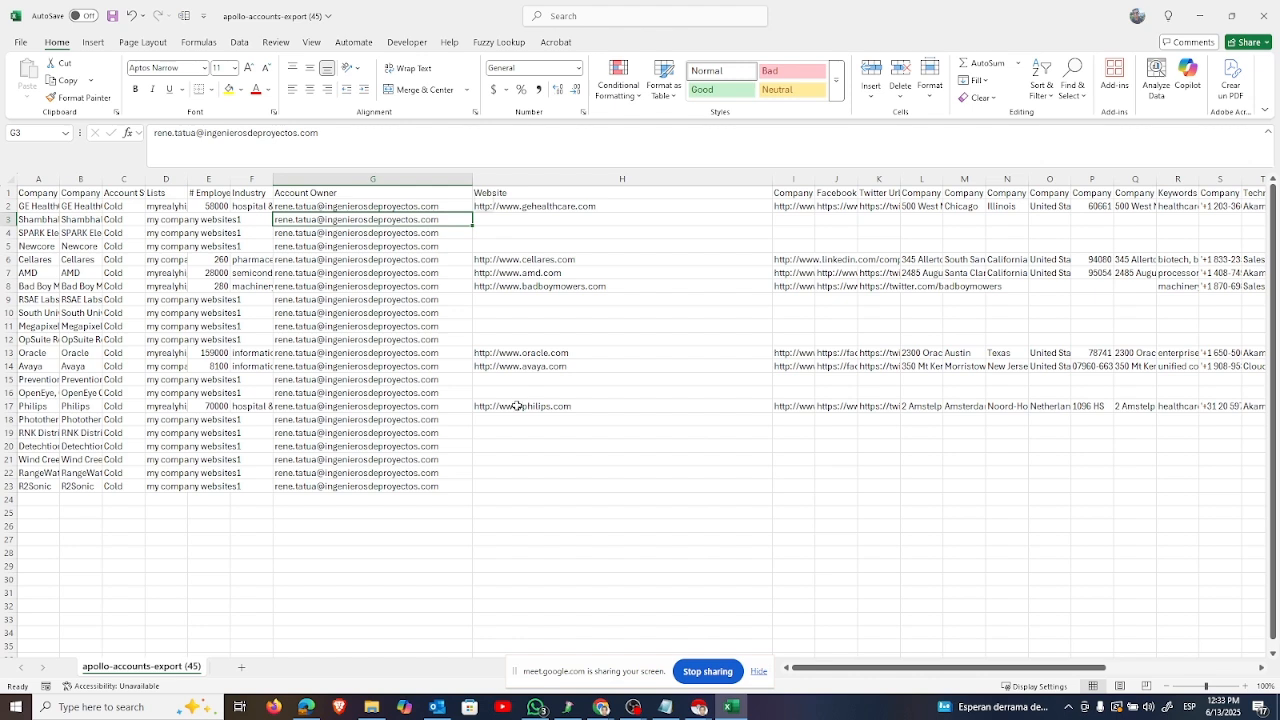
{"action": "left_click_drag", "start_coordinate": [516, 405], "coordinate": [486, 200]}
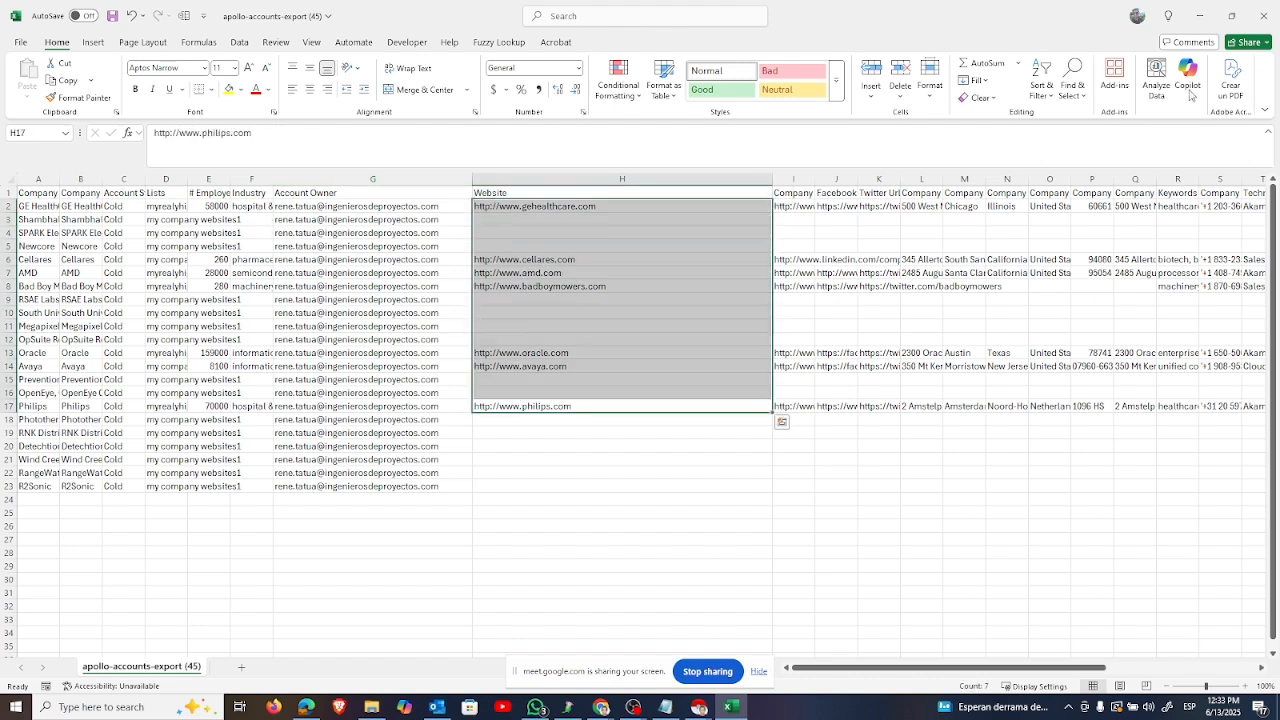
{"action": "left_click", "coordinate": [1263, 15]}
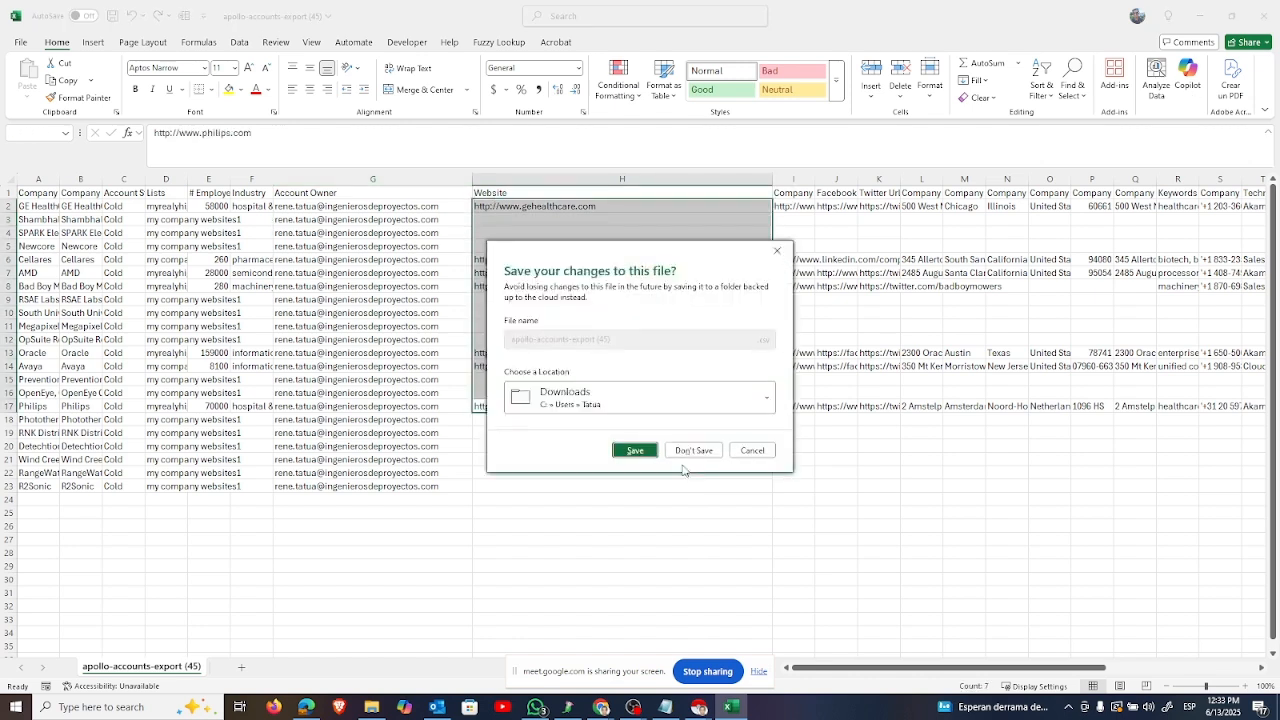
{"action": "left_click", "coordinate": [694, 450]}
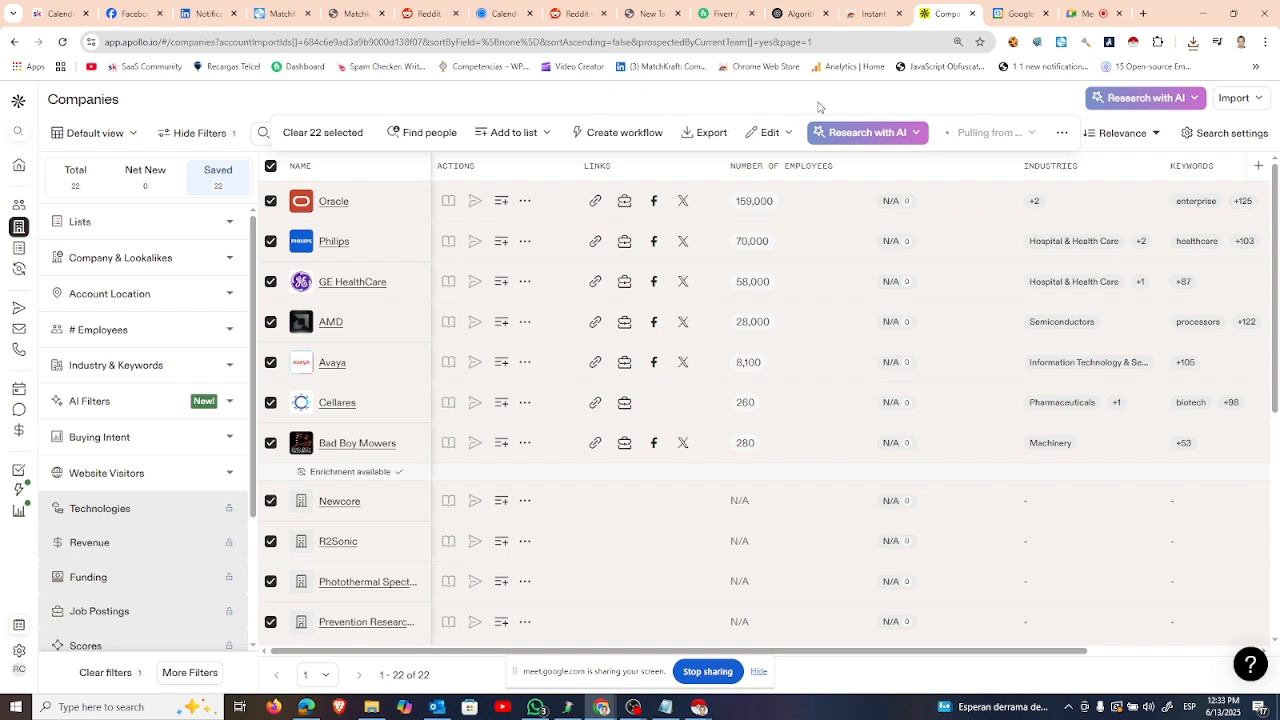
Step: Switch to the Google Meet call in Chrome and stop sharing the screen
{"action": "left_click", "coordinate": [1085, 13]}
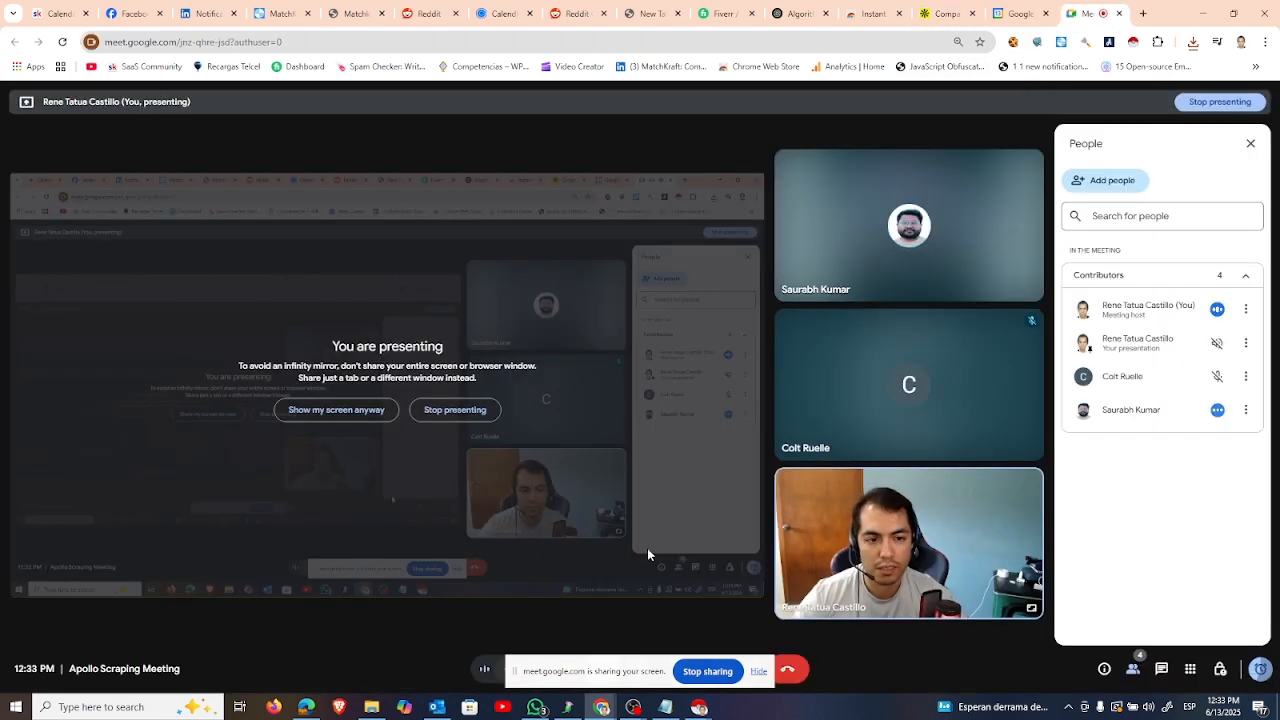
{"action": "left_click", "coordinate": [706, 672]}
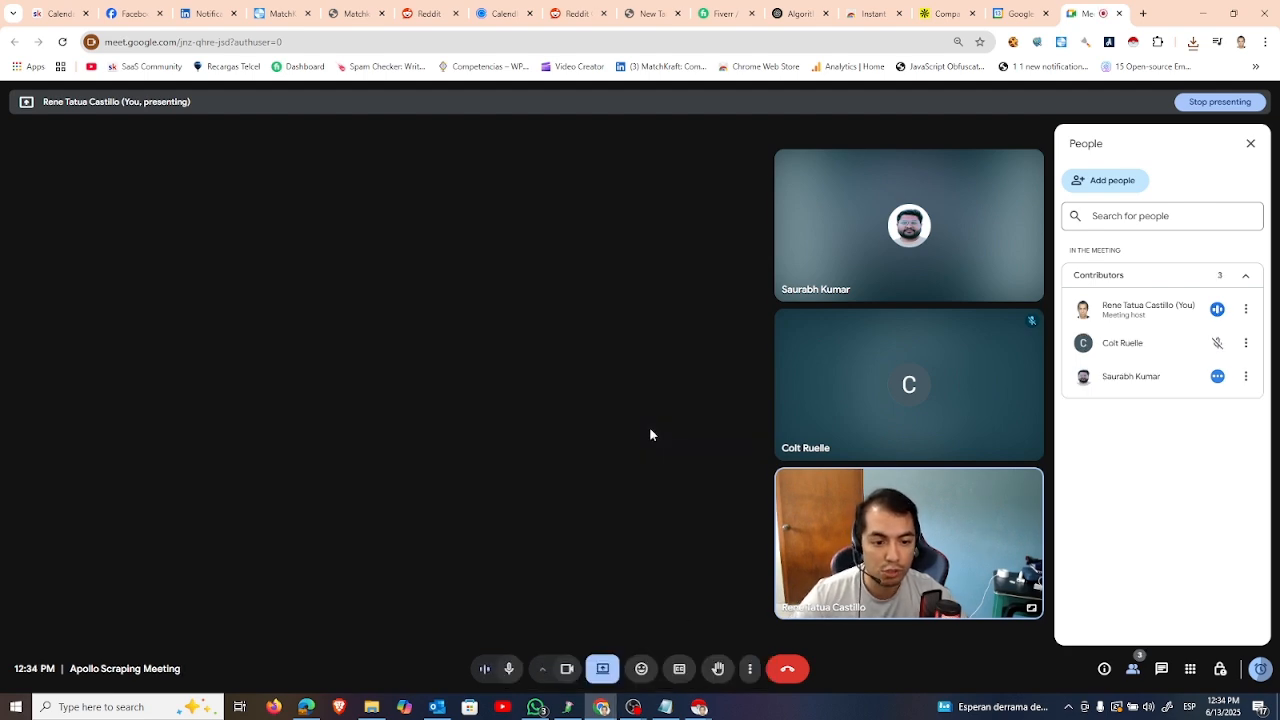